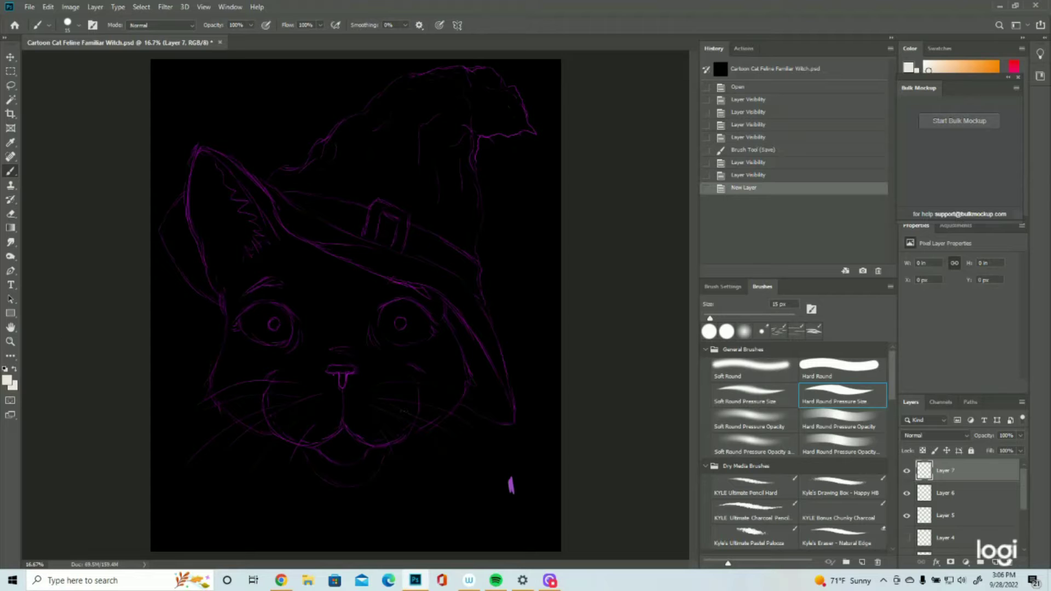
Paint short cream fur strokes upward from the nose along its bridge to between the eyes
{"action": "left_click", "coordinate": [11, 342]}
{"action": "left_click_drag", "start_coordinate": [253, 380], "coordinate": [312, 383]}
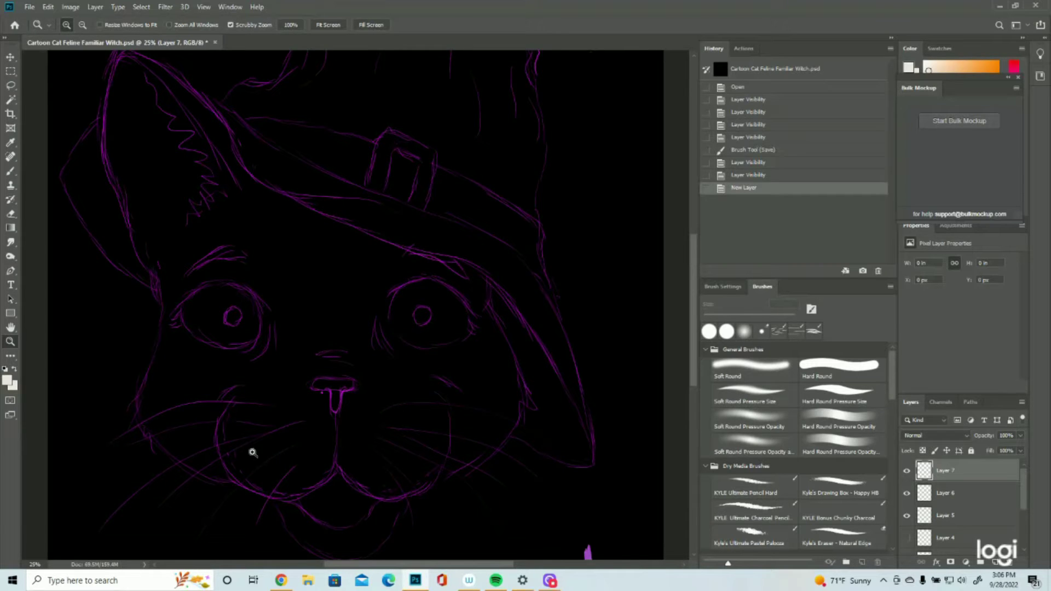
{"action": "scroll", "coordinate": [390, 432], "scroll_direction": "down", "scroll_amount": 2}
{"action": "left_click", "coordinate": [10, 171]}
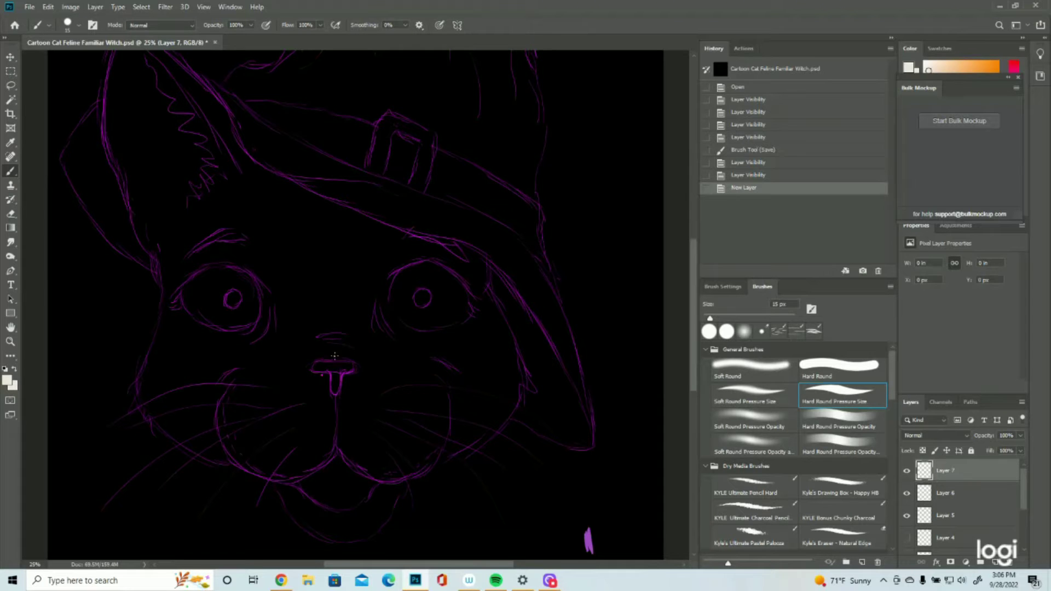
{"action": "mouse_move", "coordinate": [334, 351]}
{"action": "left_mouse_down"}
{"action": "mouse_move", "coordinate": [334, 317]}
{"action": "mouse_move", "coordinate": [342, 326]}
{"action": "mouse_move", "coordinate": [333, 321]}
{"action": "mouse_move", "coordinate": [337, 301]}
{"action": "mouse_move", "coordinate": [327, 330]}
{"action": "mouse_move", "coordinate": [329, 299]}
{"action": "left_mouse_up"}
{"action": "left_click_drag", "start_coordinate": [348, 357], "coordinate": [344, 316]}
{"action": "mouse_move", "coordinate": [325, 358]}
{"action": "left_mouse_down"}
{"action": "mouse_move", "coordinate": [317, 309]}
{"action": "mouse_move", "coordinate": [327, 314]}
{"action": "mouse_move", "coordinate": [325, 294]}
{"action": "mouse_move", "coordinate": [340, 298]}
{"action": "mouse_move", "coordinate": [326, 276]}
{"action": "mouse_move", "coordinate": [337, 249]}
{"action": "mouse_move", "coordinate": [340, 269]}
{"action": "left_mouse_up"}
{"action": "left_click_drag", "start_coordinate": [349, 319], "coordinate": [341, 263]}
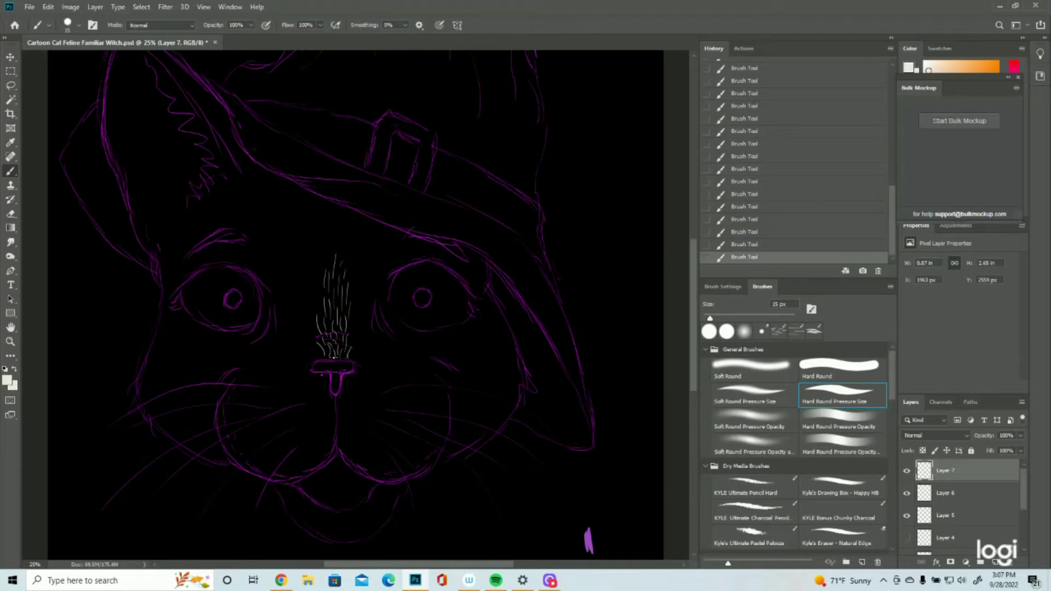
{"action": "mouse_move", "coordinate": [322, 356]}
{"action": "left_mouse_down"}
{"action": "mouse_move", "coordinate": [315, 347]}
{"action": "mouse_move", "coordinate": [357, 349]}
{"action": "left_mouse_up"}
Fill the right half of the muzzle with cream fur strokes radiating outward from the nose to its sketched edge
{"action": "left_click_drag", "start_coordinate": [356, 364], "coordinate": [365, 361]}
{"action": "mouse_move", "coordinate": [356, 373]}
{"action": "left_mouse_down"}
{"action": "mouse_move", "coordinate": [357, 389]}
{"action": "mouse_move", "coordinate": [376, 373]}
{"action": "mouse_move", "coordinate": [372, 398]}
{"action": "mouse_move", "coordinate": [395, 403]}
{"action": "left_mouse_up"}
{"action": "mouse_move", "coordinate": [346, 374]}
{"action": "left_mouse_down"}
{"action": "mouse_move", "coordinate": [351, 401]}
{"action": "mouse_move", "coordinate": [341, 397]}
{"action": "mouse_move", "coordinate": [337, 429]}
{"action": "mouse_move", "coordinate": [373, 423]}
{"action": "mouse_move", "coordinate": [358, 432]}
{"action": "left_mouse_up"}
{"action": "mouse_move", "coordinate": [363, 418]}
{"action": "left_mouse_down"}
{"action": "mouse_move", "coordinate": [370, 437]}
{"action": "mouse_move", "coordinate": [338, 446]}
{"action": "mouse_move", "coordinate": [365, 456]}
{"action": "mouse_move", "coordinate": [347, 463]}
{"action": "left_mouse_up"}
{"action": "left_click_drag", "start_coordinate": [352, 453], "coordinate": [354, 467]}
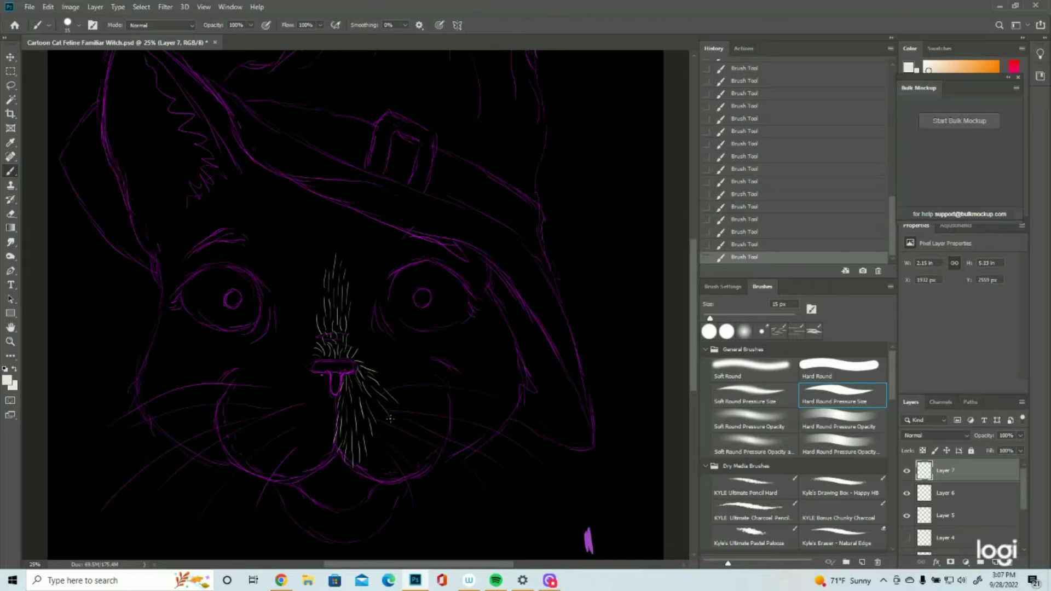
{"action": "mouse_move", "coordinate": [386, 428]}
{"action": "left_mouse_down"}
{"action": "mouse_move", "coordinate": [388, 456]}
{"action": "mouse_move", "coordinate": [374, 453]}
{"action": "mouse_move", "coordinate": [379, 477]}
{"action": "mouse_move", "coordinate": [369, 456]}
{"action": "mouse_move", "coordinate": [366, 481]}
{"action": "left_mouse_up"}
{"action": "left_click_drag", "start_coordinate": [395, 411], "coordinate": [407, 429]}
{"action": "mouse_move", "coordinate": [381, 376]}
{"action": "left_mouse_down"}
{"action": "mouse_move", "coordinate": [403, 387]}
{"action": "mouse_move", "coordinate": [430, 427]}
{"action": "mouse_move", "coordinate": [437, 455]}
{"action": "mouse_move", "coordinate": [398, 430]}
{"action": "mouse_move", "coordinate": [411, 455]}
{"action": "mouse_move", "coordinate": [411, 438]}
{"action": "mouse_move", "coordinate": [437, 463]}
{"action": "mouse_move", "coordinate": [431, 443]}
{"action": "mouse_move", "coordinate": [431, 474]}
{"action": "mouse_move", "coordinate": [398, 456]}
{"action": "mouse_move", "coordinate": [418, 476]}
{"action": "mouse_move", "coordinate": [414, 455]}
{"action": "mouse_move", "coordinate": [428, 477]}
{"action": "mouse_move", "coordinate": [393, 472]}
{"action": "mouse_move", "coordinate": [390, 460]}
{"action": "mouse_move", "coordinate": [399, 484]}
{"action": "mouse_move", "coordinate": [399, 467]}
{"action": "mouse_move", "coordinate": [409, 481]}
{"action": "mouse_move", "coordinate": [384, 467]}
{"action": "mouse_move", "coordinate": [384, 487]}
{"action": "mouse_move", "coordinate": [409, 484]}
{"action": "left_mouse_up"}
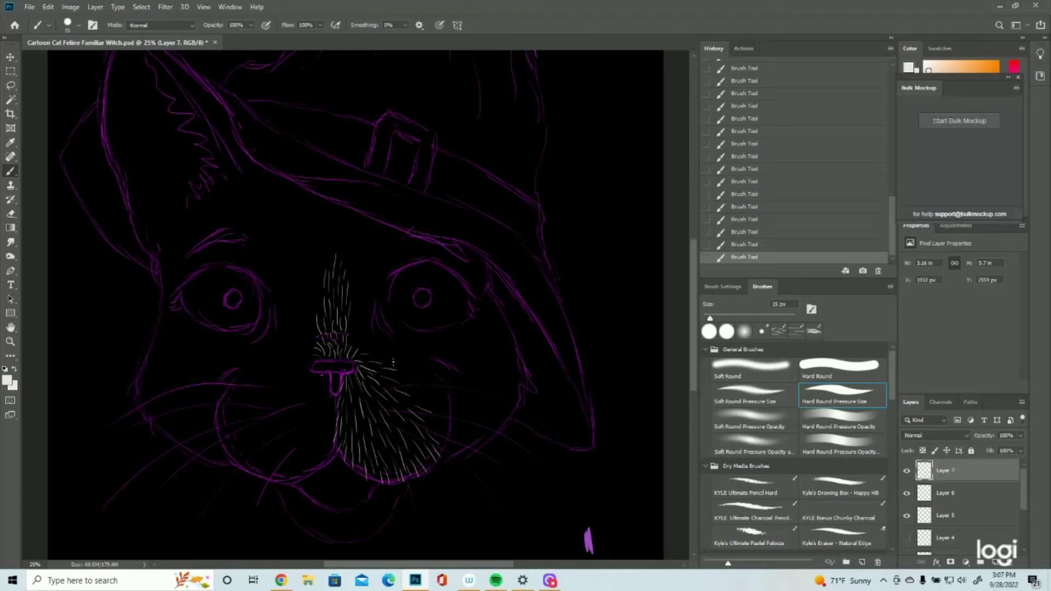
{"action": "mouse_move", "coordinate": [398, 375]}
{"action": "left_mouse_down"}
{"action": "mouse_move", "coordinate": [445, 388]}
{"action": "mouse_move", "coordinate": [424, 378]}
{"action": "mouse_move", "coordinate": [442, 395]}
{"action": "mouse_move", "coordinate": [434, 403]}
{"action": "mouse_move", "coordinate": [410, 386]}
{"action": "mouse_move", "coordinate": [450, 403]}
{"action": "mouse_move", "coordinate": [425, 406]}
{"action": "mouse_move", "coordinate": [447, 421]}
{"action": "mouse_move", "coordinate": [450, 409]}
{"action": "mouse_move", "coordinate": [446, 436]}
{"action": "mouse_move", "coordinate": [427, 419]}
{"action": "mouse_move", "coordinate": [448, 436]}
{"action": "mouse_move", "coordinate": [437, 416]}
{"action": "mouse_move", "coordinate": [446, 448]}
{"action": "left_mouse_up"}
Fill the left half of the muzzle with matching cream fur strokes fanning out from the nose
{"action": "left_click_drag", "start_coordinate": [325, 375], "coordinate": [312, 392]}
{"action": "mouse_move", "coordinate": [327, 390]}
{"action": "left_mouse_down"}
{"action": "mouse_move", "coordinate": [311, 406]}
{"action": "mouse_move", "coordinate": [331, 413]}
{"action": "mouse_move", "coordinate": [331, 454]}
{"action": "left_mouse_up"}
{"action": "left_click_drag", "start_coordinate": [325, 412], "coordinate": [314, 434]}
{"action": "mouse_move", "coordinate": [327, 441]}
{"action": "left_mouse_down"}
{"action": "mouse_move", "coordinate": [327, 459]}
{"action": "mouse_move", "coordinate": [313, 460]}
{"action": "mouse_move", "coordinate": [319, 470]}
{"action": "left_mouse_up"}
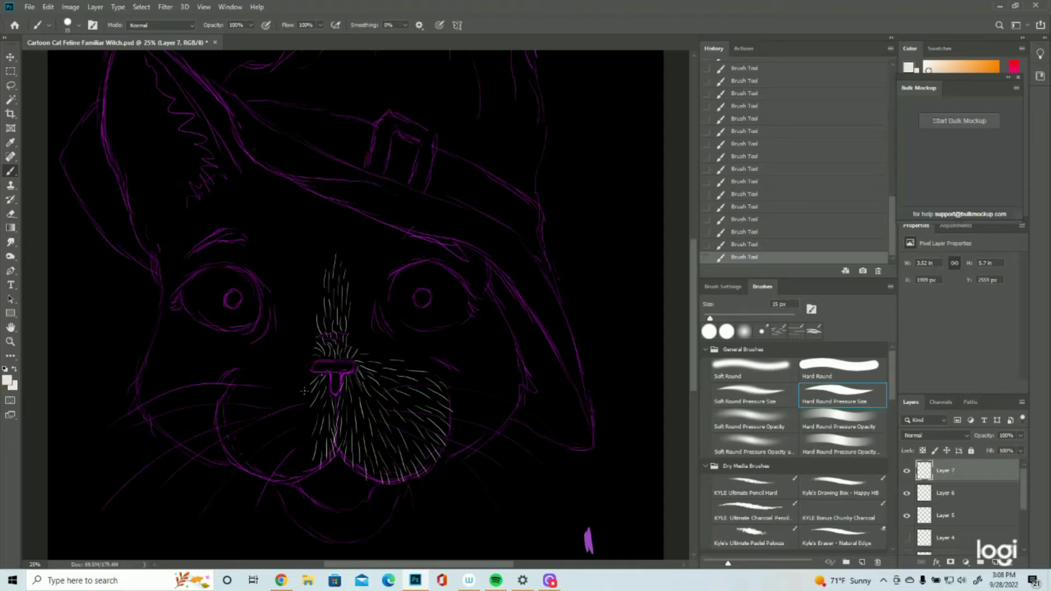
{"action": "mouse_move", "coordinate": [313, 373]}
{"action": "left_mouse_down"}
{"action": "mouse_move", "coordinate": [298, 401]}
{"action": "mouse_move", "coordinate": [311, 400]}
{"action": "mouse_move", "coordinate": [281, 425]}
{"action": "mouse_move", "coordinate": [309, 418]}
{"action": "mouse_move", "coordinate": [298, 439]}
{"action": "mouse_move", "coordinate": [280, 435]}
{"action": "mouse_move", "coordinate": [294, 430]}
{"action": "mouse_move", "coordinate": [262, 463]}
{"action": "left_mouse_up"}
{"action": "mouse_move", "coordinate": [313, 429]}
{"action": "left_mouse_down"}
{"action": "mouse_move", "coordinate": [302, 479]}
{"action": "mouse_move", "coordinate": [310, 460]}
{"action": "mouse_move", "coordinate": [292, 451]}
{"action": "mouse_move", "coordinate": [279, 472]}
{"action": "left_mouse_up"}
{"action": "mouse_move", "coordinate": [292, 463]}
{"action": "left_mouse_down"}
{"action": "mouse_move", "coordinate": [283, 483]}
{"action": "mouse_move", "coordinate": [293, 479]}
{"action": "mouse_move", "coordinate": [266, 476]}
{"action": "left_mouse_up"}
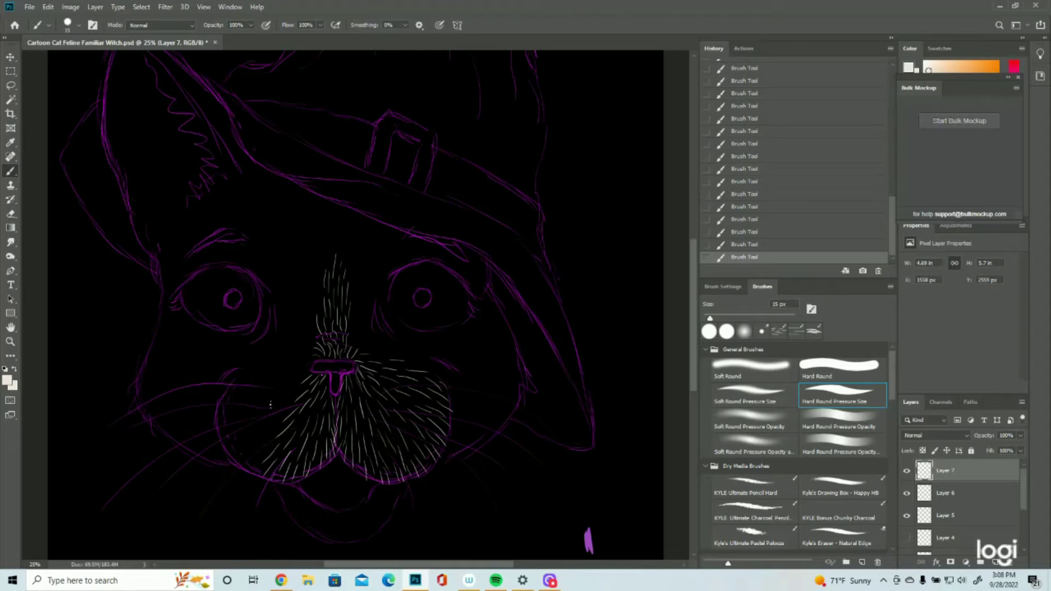
{"action": "mouse_move", "coordinate": [296, 390]}
{"action": "left_mouse_down"}
{"action": "mouse_move", "coordinate": [242, 439]}
{"action": "mouse_move", "coordinate": [263, 444]}
{"action": "mouse_move", "coordinate": [226, 460]}
{"action": "mouse_move", "coordinate": [258, 456]}
{"action": "mouse_move", "coordinate": [260, 466]}
{"action": "mouse_move", "coordinate": [232, 464]}
{"action": "left_mouse_up"}
{"action": "mouse_move", "coordinate": [299, 378]}
{"action": "left_mouse_down"}
{"action": "mouse_move", "coordinate": [238, 409]}
{"action": "mouse_move", "coordinate": [279, 396]}
{"action": "mouse_move", "coordinate": [236, 426]}
{"action": "mouse_move", "coordinate": [249, 401]}
{"action": "mouse_move", "coordinate": [221, 413]}
{"action": "mouse_move", "coordinate": [238, 417]}
{"action": "mouse_move", "coordinate": [223, 425]}
{"action": "mouse_move", "coordinate": [236, 433]}
{"action": "mouse_move", "coordinate": [219, 450]}
{"action": "left_mouse_up"}
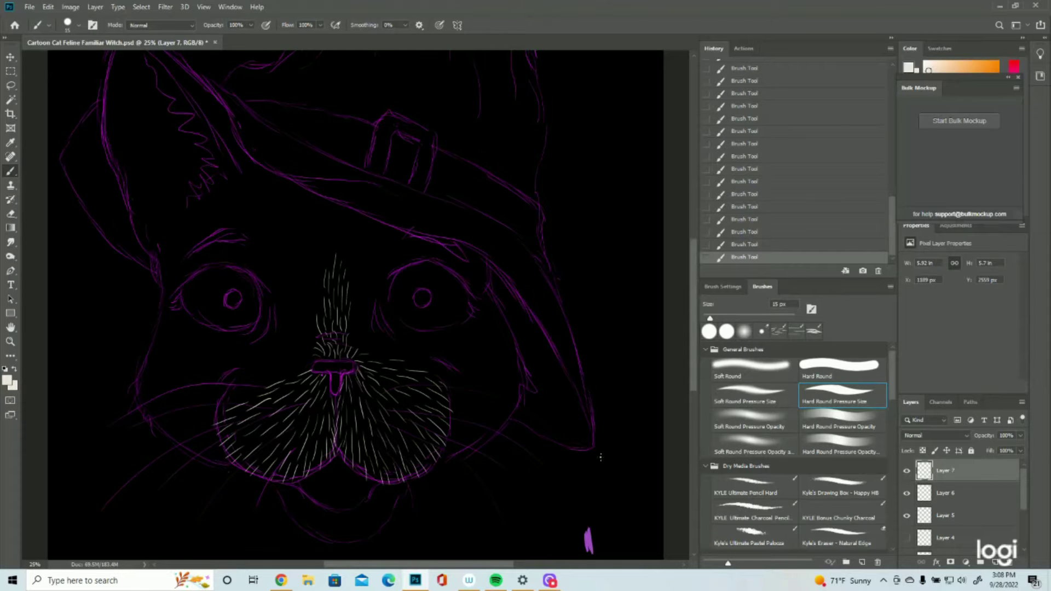
Paint short cream fur strokes around the chin, following its curve below the mouth
{"action": "scroll", "coordinate": [569, 438], "scroll_direction": "down", "scroll_amount": 2}
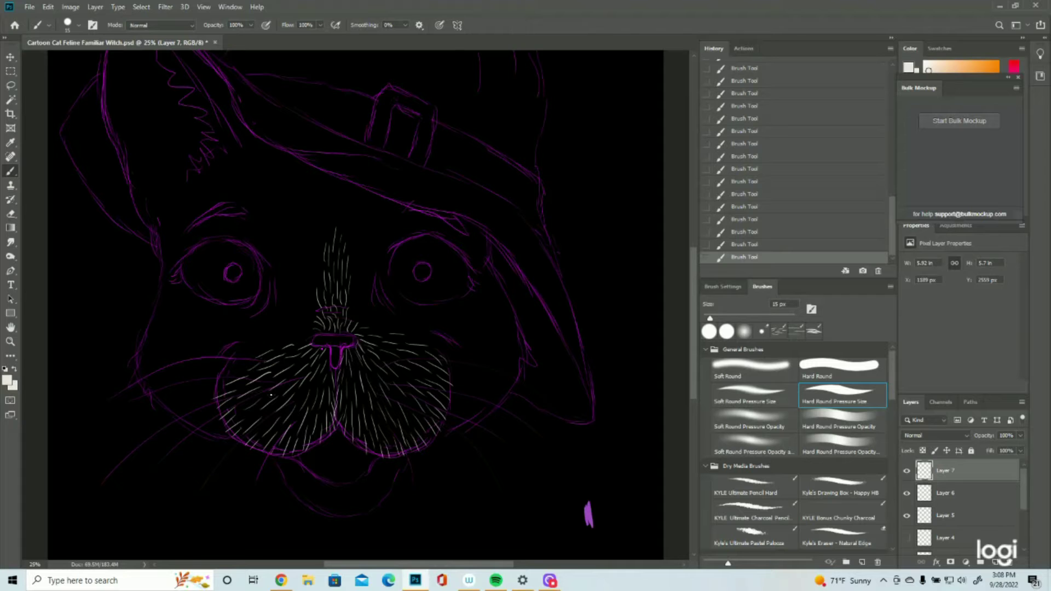
{"action": "scroll", "coordinate": [277, 392], "scroll_direction": "down", "scroll_amount": 4}
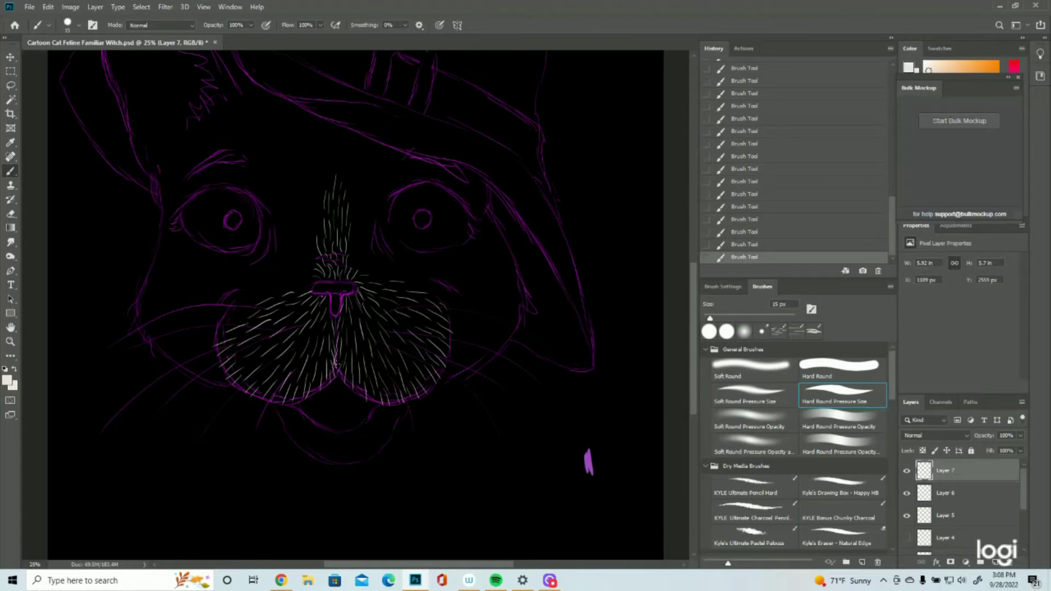
{"action": "mouse_move", "coordinate": [346, 432]}
{"action": "left_mouse_down"}
{"action": "mouse_move", "coordinate": [354, 445]}
{"action": "mouse_move", "coordinate": [331, 446]}
{"action": "left_mouse_up"}
{"action": "left_click_drag", "start_coordinate": [340, 440], "coordinate": [346, 464]}
{"action": "mouse_move", "coordinate": [361, 427]}
{"action": "left_mouse_down"}
{"action": "mouse_move", "coordinate": [362, 461]}
{"action": "mouse_move", "coordinate": [357, 448]}
{"action": "mouse_move", "coordinate": [349, 460]}
{"action": "mouse_move", "coordinate": [369, 423]}
{"action": "mouse_move", "coordinate": [375, 451]}
{"action": "left_mouse_up"}
{"action": "left_click_drag", "start_coordinate": [382, 410], "coordinate": [383, 446]}
{"action": "left_click_drag", "start_coordinate": [390, 411], "coordinate": [401, 418]}
{"action": "left_click_drag", "start_coordinate": [402, 410], "coordinate": [406, 415]}
{"action": "left_click_drag", "start_coordinate": [329, 432], "coordinate": [332, 462]}
{"action": "mouse_move", "coordinate": [320, 422]}
{"action": "left_mouse_down"}
{"action": "mouse_move", "coordinate": [303, 436]}
{"action": "mouse_move", "coordinate": [315, 428]}
{"action": "mouse_move", "coordinate": [311, 456]}
{"action": "mouse_move", "coordinate": [297, 428]}
{"action": "left_mouse_up"}
{"action": "mouse_move", "coordinate": [304, 425]}
{"action": "left_mouse_down"}
{"action": "mouse_move", "coordinate": [293, 445]}
{"action": "mouse_move", "coordinate": [298, 420]}
{"action": "mouse_move", "coordinate": [288, 434]}
{"action": "mouse_move", "coordinate": [279, 409]}
{"action": "left_mouse_up"}
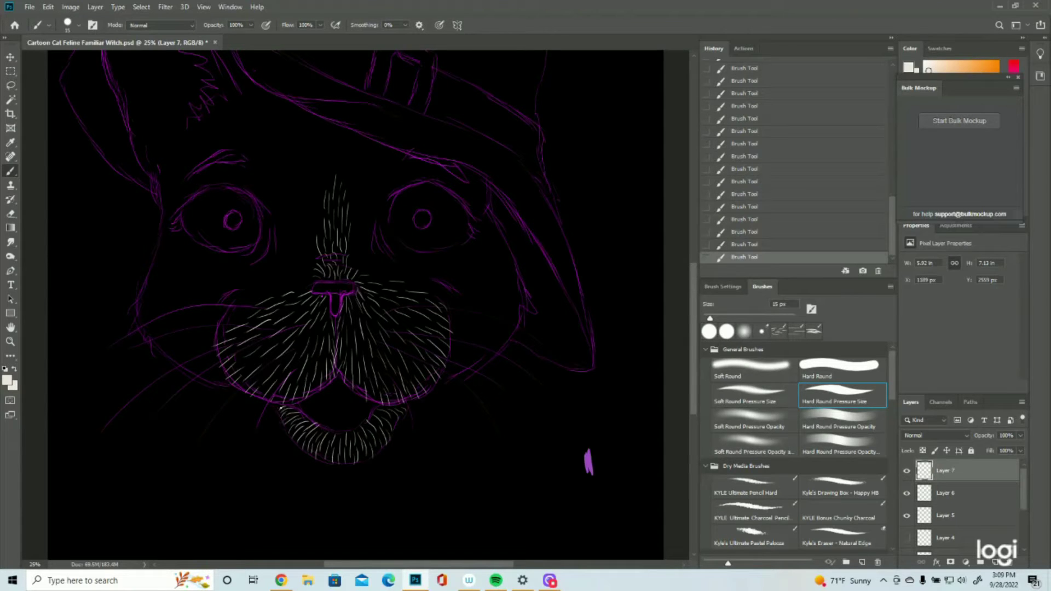
Widen the cream fur on the nose bridge with extra strokes along both of its sides
{"action": "scroll", "coordinate": [243, 347], "scroll_direction": "up", "scroll_amount": 2}
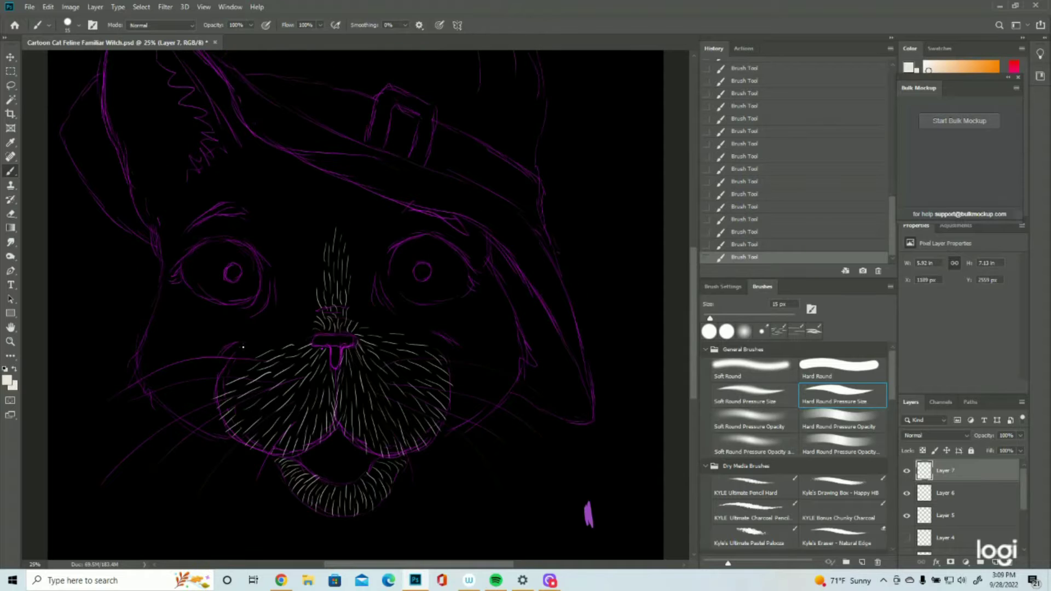
{"action": "left_click_drag", "start_coordinate": [351, 323], "coordinate": [359, 264]}
{"action": "left_click_drag", "start_coordinate": [358, 304], "coordinate": [364, 291]}
{"action": "left_click_drag", "start_coordinate": [358, 328], "coordinate": [368, 311]}
{"action": "left_click_drag", "start_coordinate": [313, 328], "coordinate": [316, 245]}
{"action": "left_click_drag", "start_coordinate": [320, 252], "coordinate": [323, 228]}
View the whole drawing to check the cream fur and save the document
{"action": "left_click", "coordinate": [10, 343]}
{"action": "left_click_drag", "start_coordinate": [360, 359], "coordinate": [332, 362]}
{"action": "left_click", "coordinate": [365, 404]}
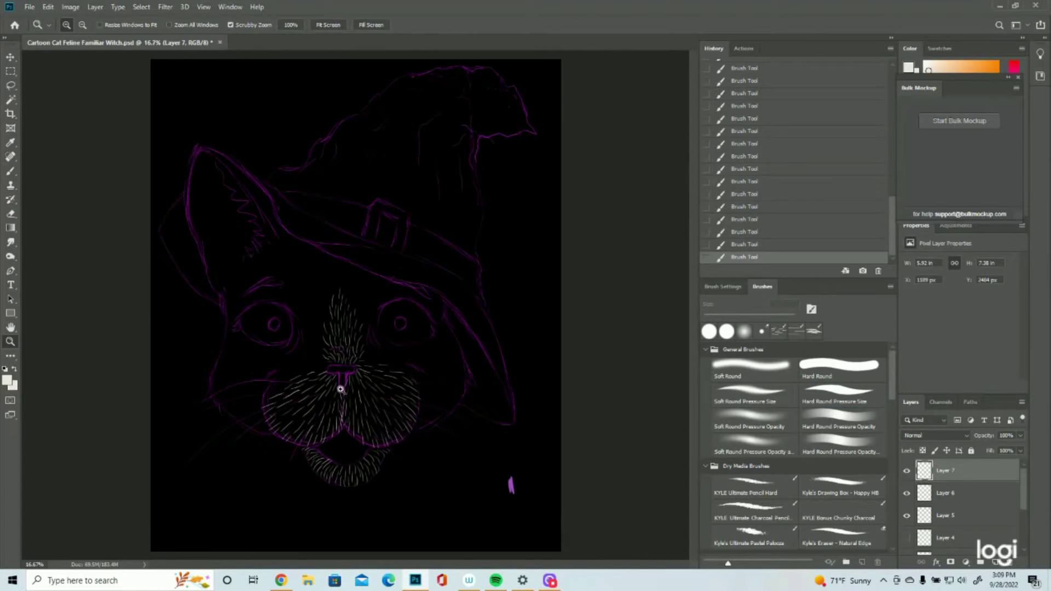
{"action": "left_click", "coordinate": [2, 173]}
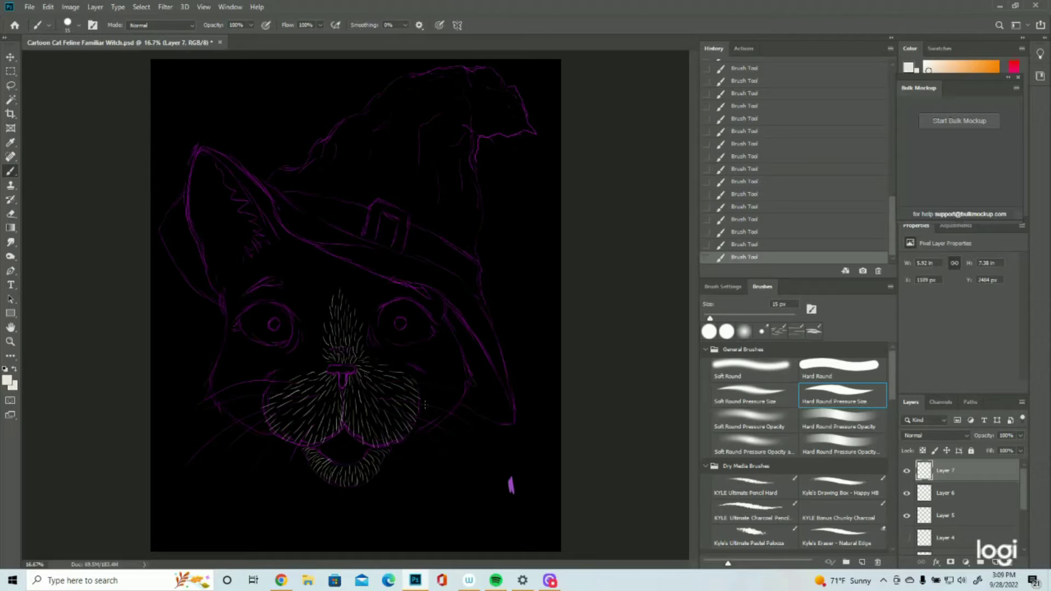
{"action": "left_click", "coordinate": [29, 7]}
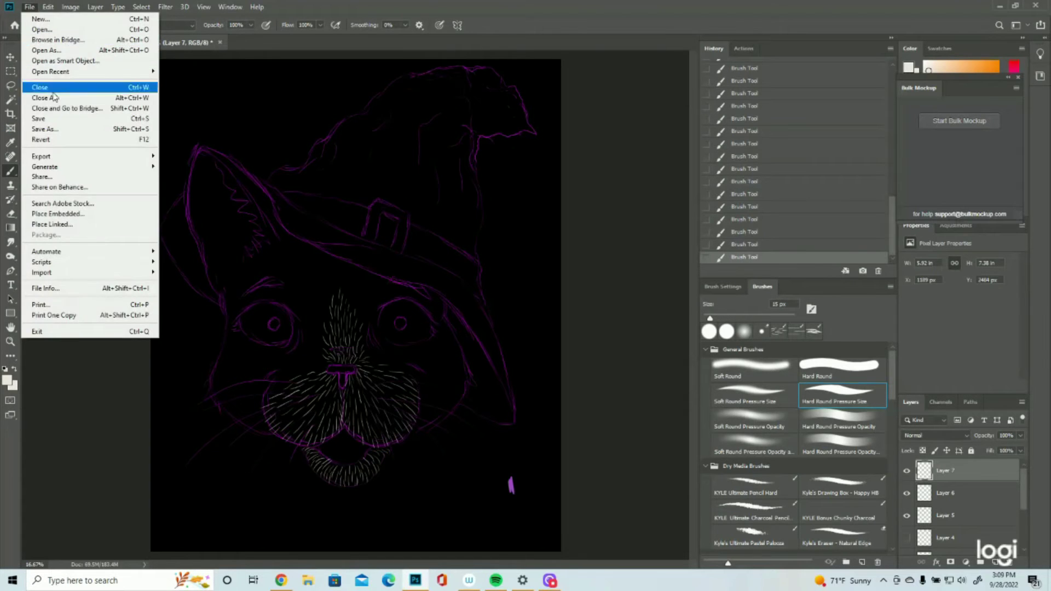
{"action": "left_click", "coordinate": [39, 119]}
Add a new layer and set the foreground colour to purple 9e48c2, sampled from the swatch mark beside the cat
{"action": "left_click", "coordinate": [994, 563]}
{"action": "left_click", "coordinate": [6, 382]}
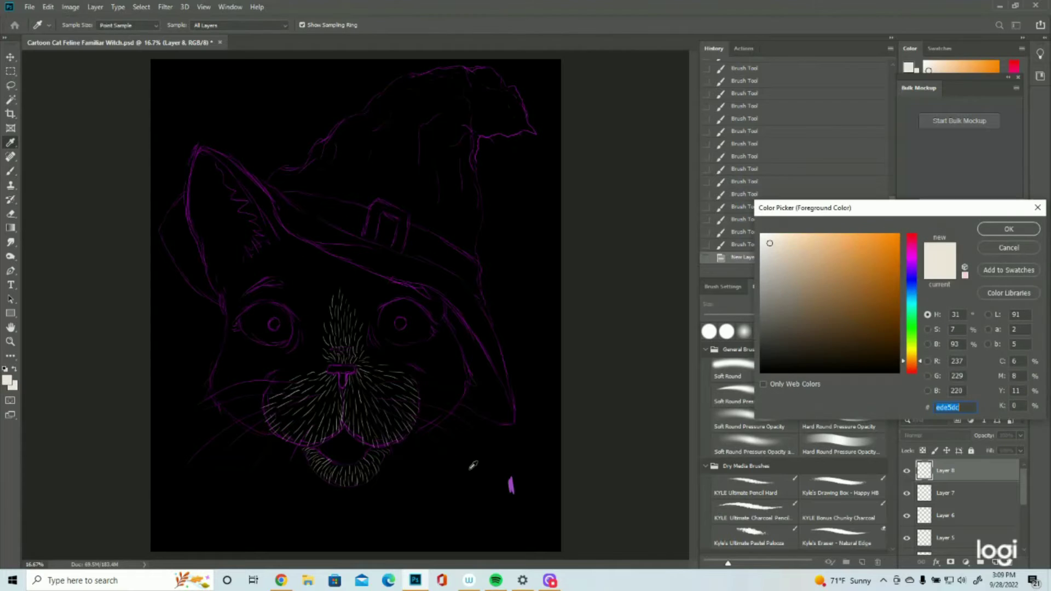
{"action": "left_click", "coordinate": [512, 485]}
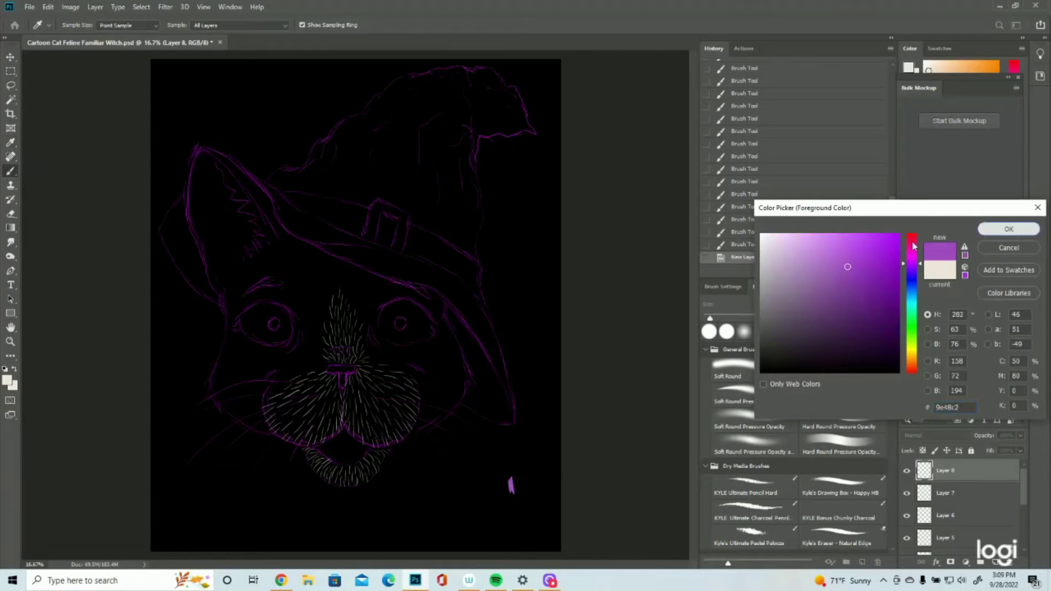
{"action": "left_click", "coordinate": [1009, 229]}
Paint short purple fur strokes around the right eye and over the right cheek down to the jawline
{"action": "scroll", "coordinate": [330, 367], "scroll_direction": "up", "scroll_amount": 1}
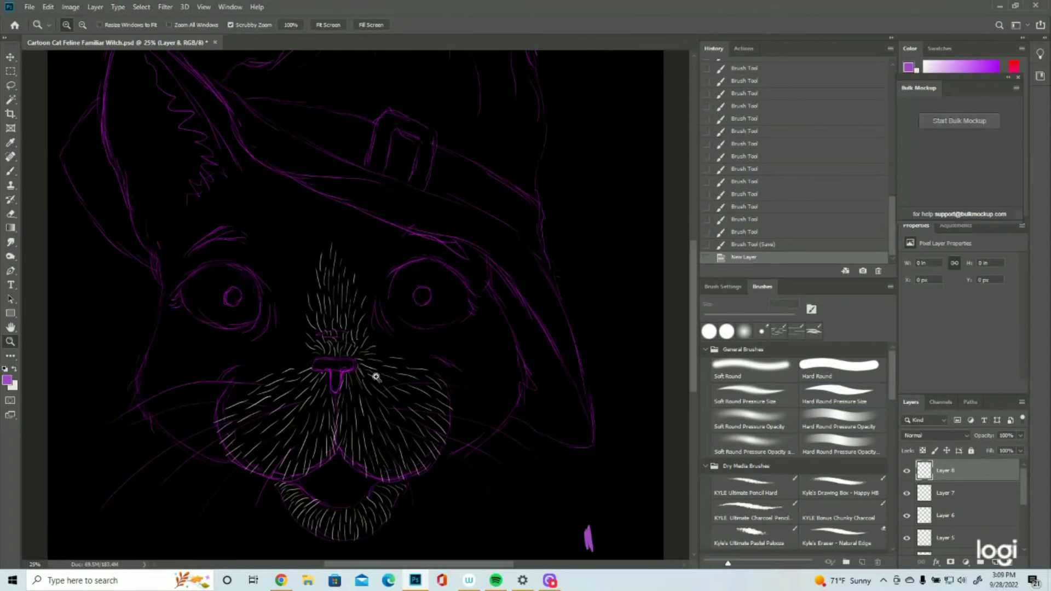
{"action": "mouse_move", "coordinate": [375, 330]}
{"action": "left_mouse_down"}
{"action": "mouse_move", "coordinate": [391, 309]}
{"action": "mouse_move", "coordinate": [369, 323]}
{"action": "mouse_move", "coordinate": [401, 284]}
{"action": "mouse_move", "coordinate": [387, 317]}
{"action": "mouse_move", "coordinate": [387, 298]}
{"action": "mouse_move", "coordinate": [369, 313]}
{"action": "mouse_move", "coordinate": [374, 292]}
{"action": "mouse_move", "coordinate": [386, 303]}
{"action": "mouse_move", "coordinate": [394, 273]}
{"action": "mouse_move", "coordinate": [374, 294]}
{"action": "mouse_move", "coordinate": [374, 284]}
{"action": "mouse_move", "coordinate": [400, 255]}
{"action": "mouse_move", "coordinate": [392, 269]}
{"action": "mouse_move", "coordinate": [442, 247]}
{"action": "mouse_move", "coordinate": [421, 252]}
{"action": "mouse_move", "coordinate": [448, 257]}
{"action": "mouse_move", "coordinate": [434, 255]}
{"action": "mouse_move", "coordinate": [455, 263]}
{"action": "mouse_move", "coordinate": [438, 261]}
{"action": "mouse_move", "coordinate": [459, 279]}
{"action": "mouse_move", "coordinate": [470, 275]}
{"action": "mouse_move", "coordinate": [456, 266]}
{"action": "mouse_move", "coordinate": [466, 270]}
{"action": "mouse_move", "coordinate": [457, 274]}
{"action": "mouse_move", "coordinate": [471, 289]}
{"action": "left_mouse_up"}
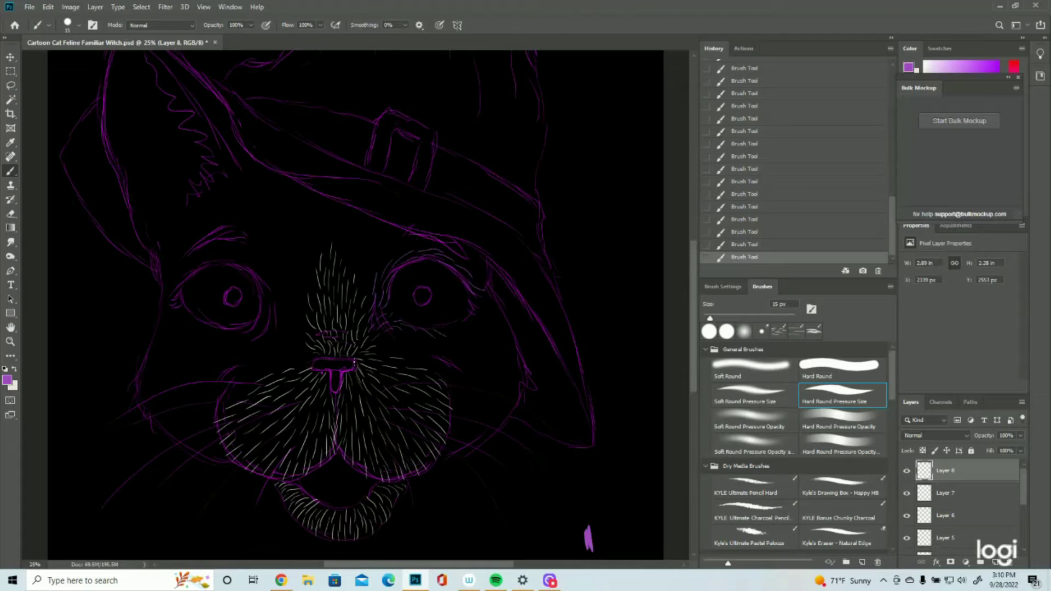
{"action": "mouse_move", "coordinate": [388, 347]}
{"action": "left_mouse_down"}
{"action": "mouse_move", "coordinate": [419, 358]}
{"action": "mouse_move", "coordinate": [440, 347]}
{"action": "mouse_move", "coordinate": [453, 380]}
{"action": "left_mouse_up"}
{"action": "mouse_move", "coordinate": [461, 320]}
{"action": "left_mouse_down"}
{"action": "mouse_move", "coordinate": [478, 325]}
{"action": "mouse_move", "coordinate": [494, 297]}
{"action": "mouse_move", "coordinate": [502, 319]}
{"action": "left_mouse_up"}
{"action": "left_click_drag", "start_coordinate": [505, 325], "coordinate": [509, 331]}
{"action": "left_click_drag", "start_coordinate": [520, 372], "coordinate": [534, 389]}
{"action": "mouse_move", "coordinate": [497, 393]}
{"action": "left_mouse_down"}
{"action": "mouse_move", "coordinate": [514, 410]}
{"action": "mouse_move", "coordinate": [521, 401]}
{"action": "left_mouse_up"}
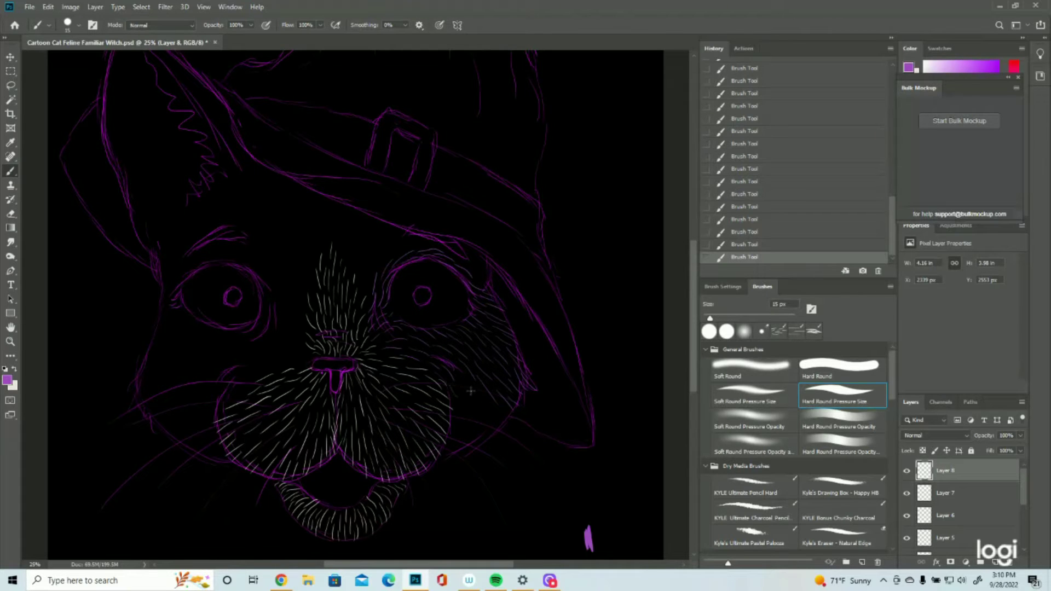
{"action": "mouse_move", "coordinate": [481, 420]}
{"action": "left_mouse_down"}
{"action": "mouse_move", "coordinate": [492, 401]}
{"action": "mouse_move", "coordinate": [513, 422]}
{"action": "mouse_move", "coordinate": [492, 411]}
{"action": "mouse_move", "coordinate": [500, 438]}
{"action": "left_mouse_up"}
{"action": "mouse_move", "coordinate": [455, 408]}
{"action": "left_mouse_down"}
{"action": "mouse_move", "coordinate": [483, 438]}
{"action": "mouse_move", "coordinate": [484, 416]}
{"action": "mouse_move", "coordinate": [488, 432]}
{"action": "mouse_move", "coordinate": [451, 449]}
{"action": "mouse_move", "coordinate": [451, 424]}
{"action": "mouse_move", "coordinate": [474, 446]}
{"action": "mouse_move", "coordinate": [472, 430]}
{"action": "mouse_move", "coordinate": [473, 449]}
{"action": "mouse_move", "coordinate": [449, 443]}
{"action": "mouse_move", "coordinate": [452, 457]}
{"action": "mouse_move", "coordinate": [459, 436]}
{"action": "mouse_move", "coordinate": [441, 450]}
{"action": "left_mouse_up"}
Paint purple fur strokes up the forehead from the right eye and nose bridge to the hat brim
{"action": "mouse_move", "coordinate": [362, 289]}
{"action": "left_mouse_down"}
{"action": "mouse_move", "coordinate": [368, 280]}
{"action": "mouse_move", "coordinate": [349, 244]}
{"action": "mouse_move", "coordinate": [370, 218]}
{"action": "left_mouse_up"}
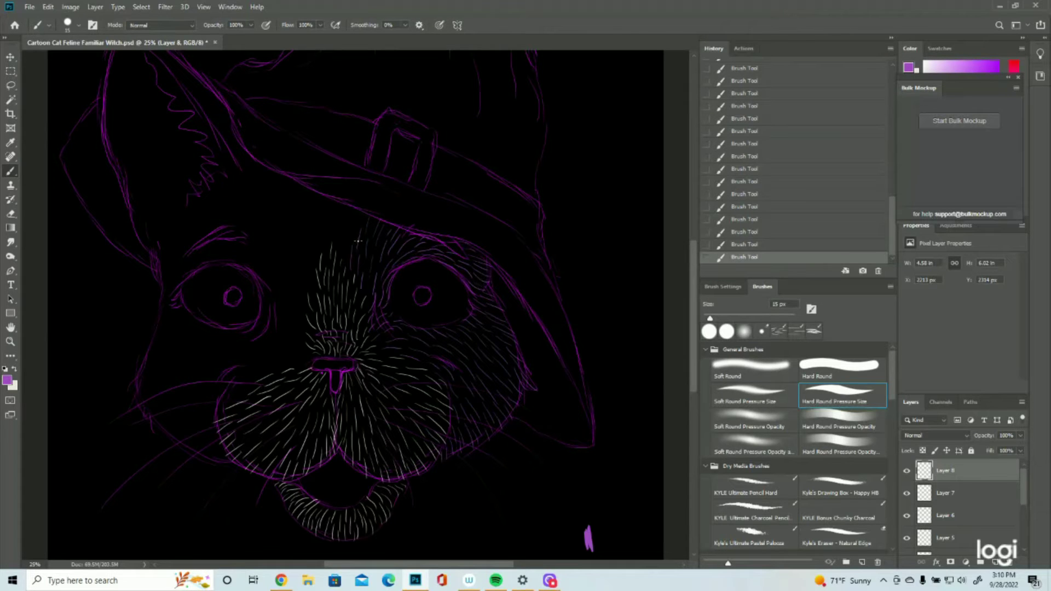
{"action": "left_click_drag", "start_coordinate": [326, 246], "coordinate": [334, 199]}
{"action": "mouse_move", "coordinate": [316, 257]}
{"action": "left_mouse_down"}
{"action": "mouse_move", "coordinate": [310, 208]}
{"action": "mouse_move", "coordinate": [324, 194]}
{"action": "left_mouse_up"}
Paint purple fur strokes between the nose and left eye, and around the left eye's outline
{"action": "mouse_move", "coordinate": [311, 355]}
{"action": "left_mouse_down"}
{"action": "mouse_move", "coordinate": [292, 341]}
{"action": "mouse_move", "coordinate": [307, 363]}
{"action": "mouse_move", "coordinate": [267, 345]}
{"action": "mouse_move", "coordinate": [249, 365]}
{"action": "mouse_move", "coordinate": [312, 350]}
{"action": "mouse_move", "coordinate": [300, 362]}
{"action": "mouse_move", "coordinate": [308, 364]}
{"action": "mouse_move", "coordinate": [294, 365]}
{"action": "mouse_move", "coordinate": [299, 350]}
{"action": "mouse_move", "coordinate": [272, 345]}
{"action": "mouse_move", "coordinate": [296, 363]}
{"action": "mouse_move", "coordinate": [276, 363]}
{"action": "mouse_move", "coordinate": [286, 351]}
{"action": "mouse_move", "coordinate": [257, 350]}
{"action": "mouse_move", "coordinate": [278, 360]}
{"action": "mouse_move", "coordinate": [250, 362]}
{"action": "mouse_move", "coordinate": [283, 368]}
{"action": "mouse_move", "coordinate": [252, 371]}
{"action": "mouse_move", "coordinate": [213, 408]}
{"action": "left_mouse_up"}
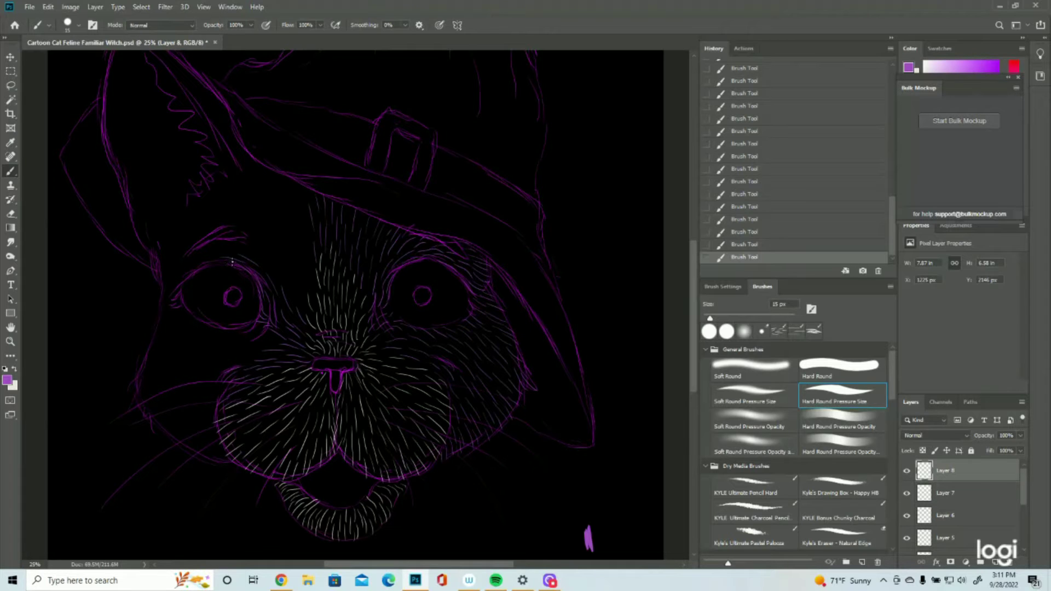
{"action": "left_click_drag", "start_coordinate": [221, 263], "coordinate": [183, 280]}
{"action": "left_click_drag", "start_coordinate": [205, 260], "coordinate": [169, 294]}
{"action": "mouse_move", "coordinate": [222, 332]}
{"action": "left_mouse_down"}
{"action": "mouse_move", "coordinate": [203, 350]}
{"action": "mouse_move", "coordinate": [213, 354]}
{"action": "left_mouse_up"}
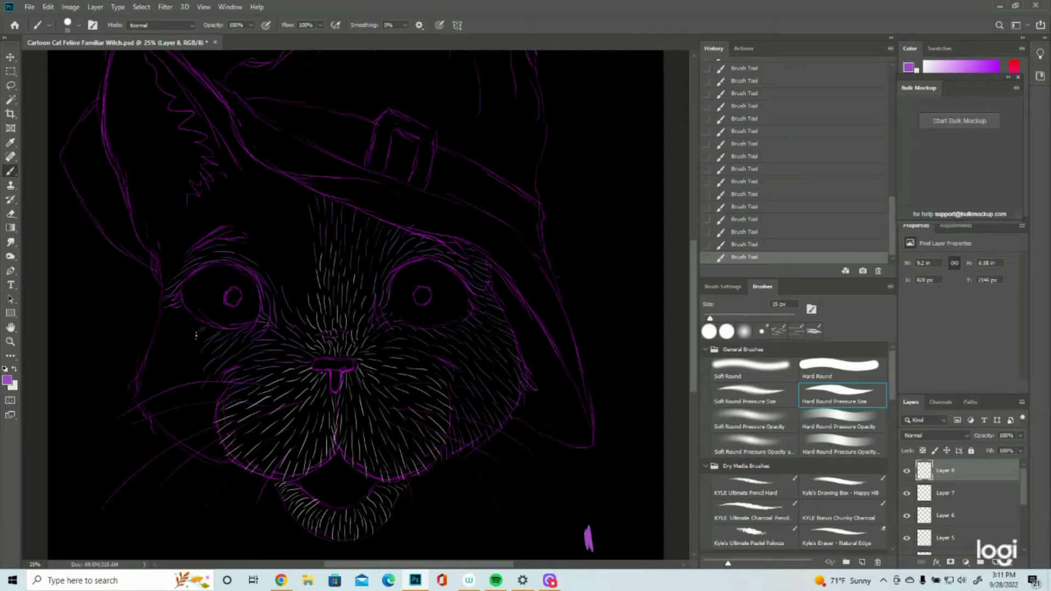
Cover the left cheek with purple fur strokes from under the eye out to the jawline
{"action": "left_click_drag", "start_coordinate": [204, 356], "coordinate": [179, 377]}
{"action": "left_click_drag", "start_coordinate": [183, 311], "coordinate": [163, 327]}
{"action": "mouse_move", "coordinate": [167, 314]}
{"action": "left_mouse_down"}
{"action": "mouse_move", "coordinate": [151, 319]}
{"action": "mouse_move", "coordinate": [153, 344]}
{"action": "left_mouse_up"}
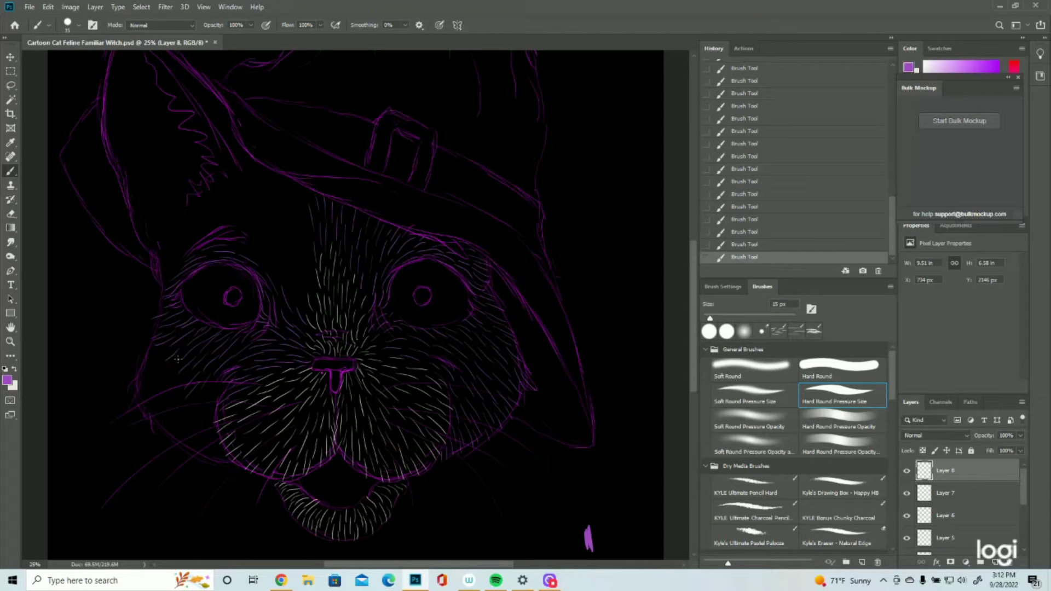
{"action": "mouse_move", "coordinate": [161, 361]}
{"action": "left_mouse_down"}
{"action": "mouse_move", "coordinate": [134, 376]}
{"action": "mouse_move", "coordinate": [167, 398]}
{"action": "mouse_move", "coordinate": [137, 401]}
{"action": "left_mouse_up"}
{"action": "left_click_drag", "start_coordinate": [211, 429], "coordinate": [201, 463]}
{"action": "left_click_drag", "start_coordinate": [179, 407], "coordinate": [163, 433]}
Fill the left side of the forehead and the area above the left eye with purple fur strokes
{"action": "left_click_drag", "start_coordinate": [310, 296], "coordinate": [306, 271]}
{"action": "mouse_move", "coordinate": [280, 253]}
{"action": "left_mouse_down"}
{"action": "mouse_move", "coordinate": [267, 229]}
{"action": "mouse_move", "coordinate": [282, 179]}
{"action": "left_mouse_up"}
{"action": "mouse_move", "coordinate": [226, 218]}
{"action": "left_mouse_down"}
{"action": "mouse_move", "coordinate": [211, 209]}
{"action": "mouse_move", "coordinate": [180, 238]}
{"action": "left_mouse_up"}
Paint purple fur strokes along both edges of the cat's ear
{"action": "left_click_drag", "start_coordinate": [238, 144], "coordinate": [200, 87]}
{"action": "scroll", "coordinate": [219, 137], "scroll_direction": "up", "scroll_amount": 3}
{"action": "left_click_drag", "start_coordinate": [172, 159], "coordinate": [123, 137]}
{"action": "left_click_drag", "start_coordinate": [133, 291], "coordinate": [111, 250]}
Save the document with the purple face and ear fur
{"action": "key", "text": "z"}
{"action": "left_click", "coordinate": [29, 7]}
{"action": "left_click", "coordinate": [39, 118]}
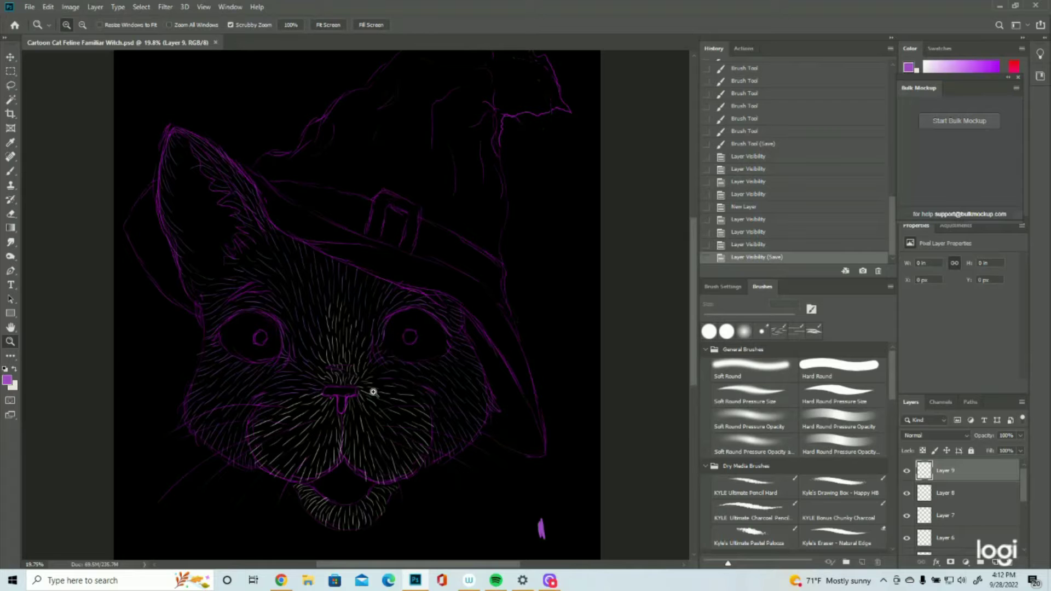
On the top layer, add denser purple strokes along the right muzzle's lower outer edge and the right cheek crease
{"action": "left_click", "coordinate": [382, 462]}
{"action": "scroll", "coordinate": [390, 457], "scroll_direction": "up", "scroll_amount": 2}
{"action": "left_click_drag", "start_coordinate": [418, 423], "coordinate": [403, 423]}
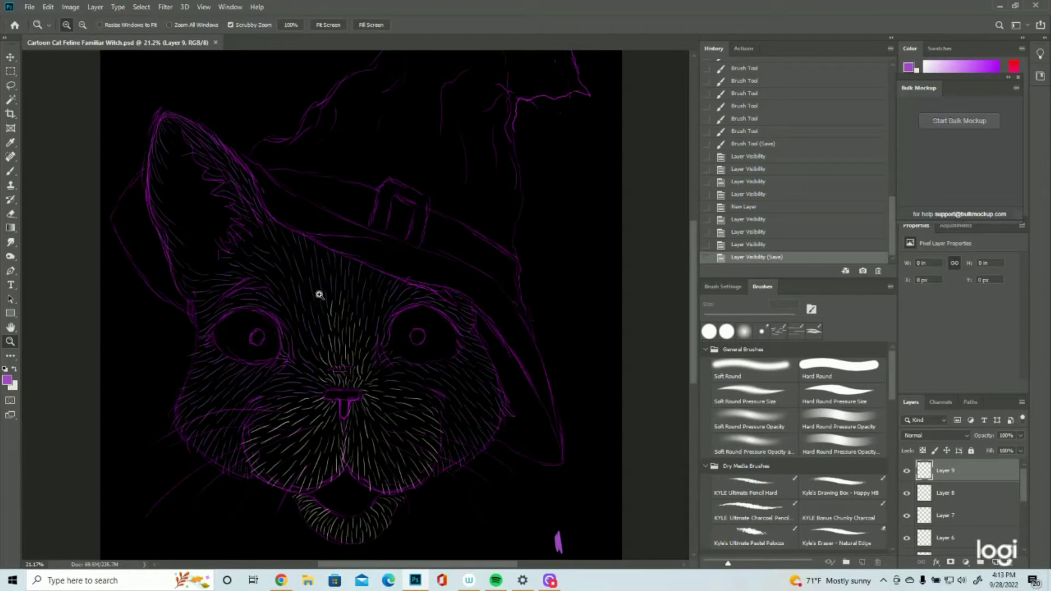
{"action": "key", "text": "b"}
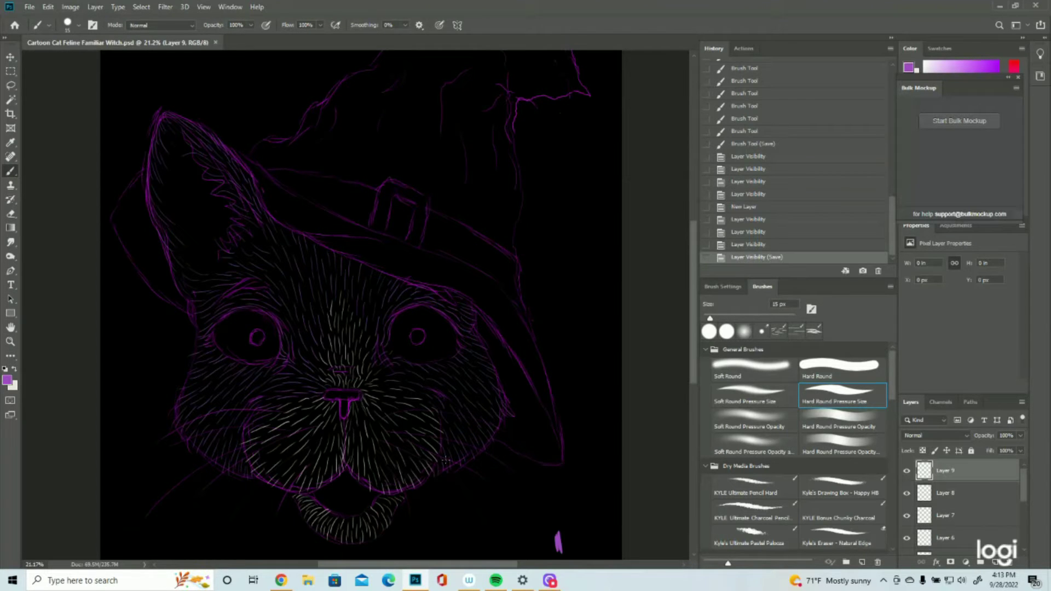
{"action": "left_click_drag", "start_coordinate": [447, 454], "coordinate": [444, 465]}
{"action": "left_click_drag", "start_coordinate": [446, 467], "coordinate": [443, 454]}
{"action": "left_click_drag", "start_coordinate": [446, 474], "coordinate": [441, 461]}
{"action": "left_click_drag", "start_coordinate": [439, 474], "coordinate": [438, 466]}
{"action": "left_click_drag", "start_coordinate": [438, 478], "coordinate": [435, 466]}
{"action": "left_click_drag", "start_coordinate": [437, 478], "coordinate": [434, 467]}
{"action": "left_click_drag", "start_coordinate": [433, 393], "coordinate": [428, 388]}
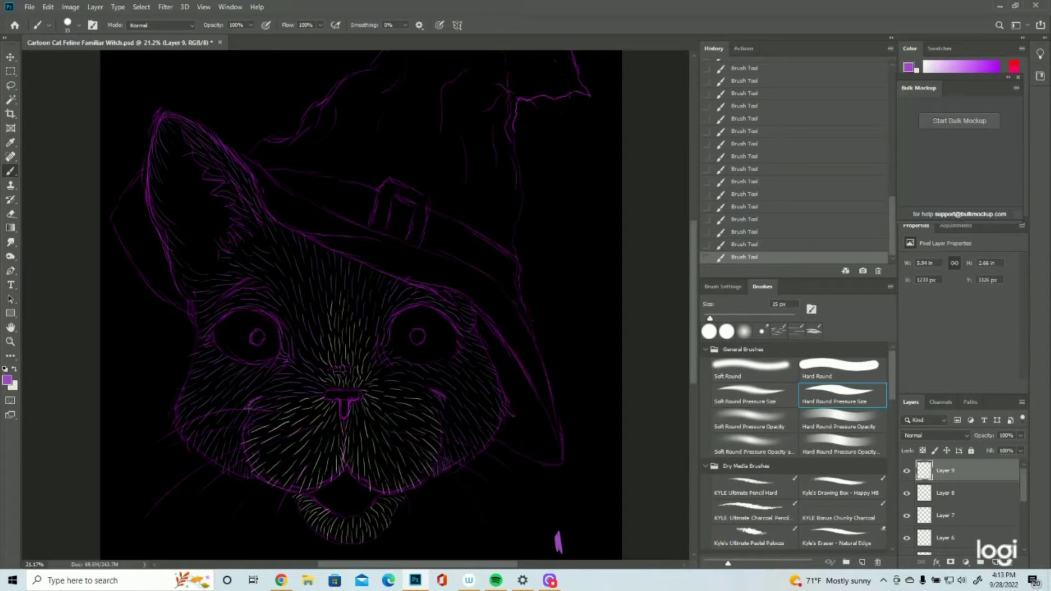
Add denser purple fur strokes to the left cheek crease, along the left jaw and up the face's outer edge
{"action": "mouse_move", "coordinate": [247, 407]}
{"action": "left_mouse_down"}
{"action": "mouse_move", "coordinate": [255, 400]}
{"action": "mouse_move", "coordinate": [243, 415]}
{"action": "left_mouse_up"}
{"action": "left_click_drag", "start_coordinate": [250, 477], "coordinate": [249, 472]}
{"action": "mouse_move", "coordinate": [241, 458]}
{"action": "left_mouse_down"}
{"action": "mouse_move", "coordinate": [217, 468]}
{"action": "mouse_move", "coordinate": [214, 443]}
{"action": "mouse_move", "coordinate": [206, 462]}
{"action": "mouse_move", "coordinate": [214, 430]}
{"action": "mouse_move", "coordinate": [203, 461]}
{"action": "mouse_move", "coordinate": [210, 437]}
{"action": "mouse_move", "coordinate": [199, 454]}
{"action": "mouse_move", "coordinate": [182, 440]}
{"action": "left_mouse_up"}
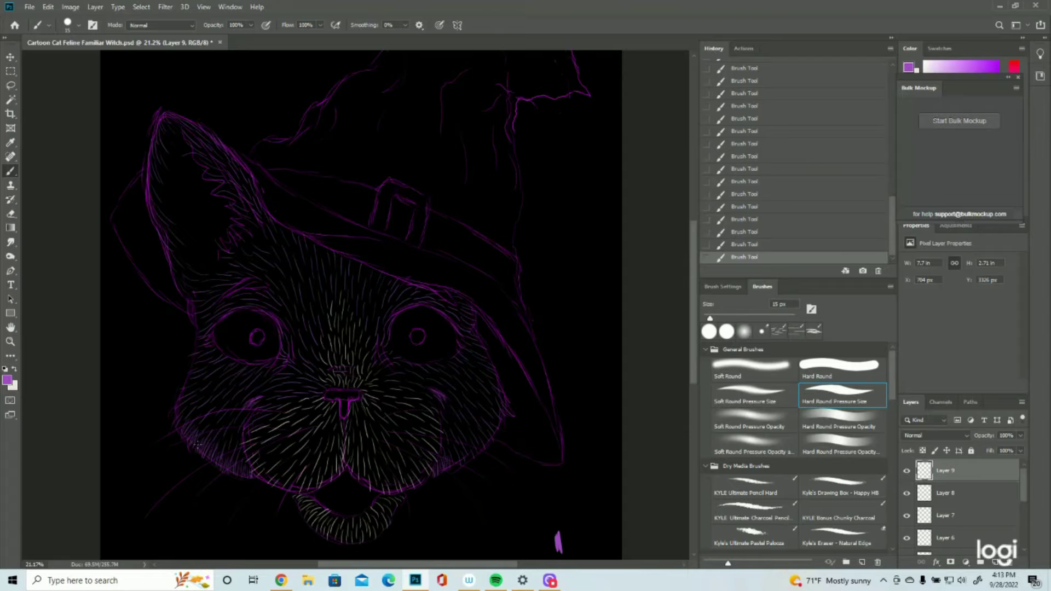
{"action": "left_click_drag", "start_coordinate": [189, 418], "coordinate": [176, 429]}
{"action": "mouse_move", "coordinate": [183, 408]}
{"action": "left_mouse_down"}
{"action": "mouse_move", "coordinate": [198, 390]}
{"action": "mouse_move", "coordinate": [167, 407]}
{"action": "mouse_move", "coordinate": [173, 426]}
{"action": "mouse_move", "coordinate": [195, 390]}
{"action": "mouse_move", "coordinate": [172, 402]}
{"action": "mouse_move", "coordinate": [200, 386]}
{"action": "mouse_move", "coordinate": [175, 396]}
{"action": "mouse_move", "coordinate": [204, 379]}
{"action": "mouse_move", "coordinate": [188, 384]}
{"action": "mouse_move", "coordinate": [208, 362]}
{"action": "mouse_move", "coordinate": [189, 361]}
{"action": "mouse_move", "coordinate": [211, 335]}
{"action": "mouse_move", "coordinate": [233, 344]}
{"action": "mouse_move", "coordinate": [209, 348]}
{"action": "left_mouse_up"}
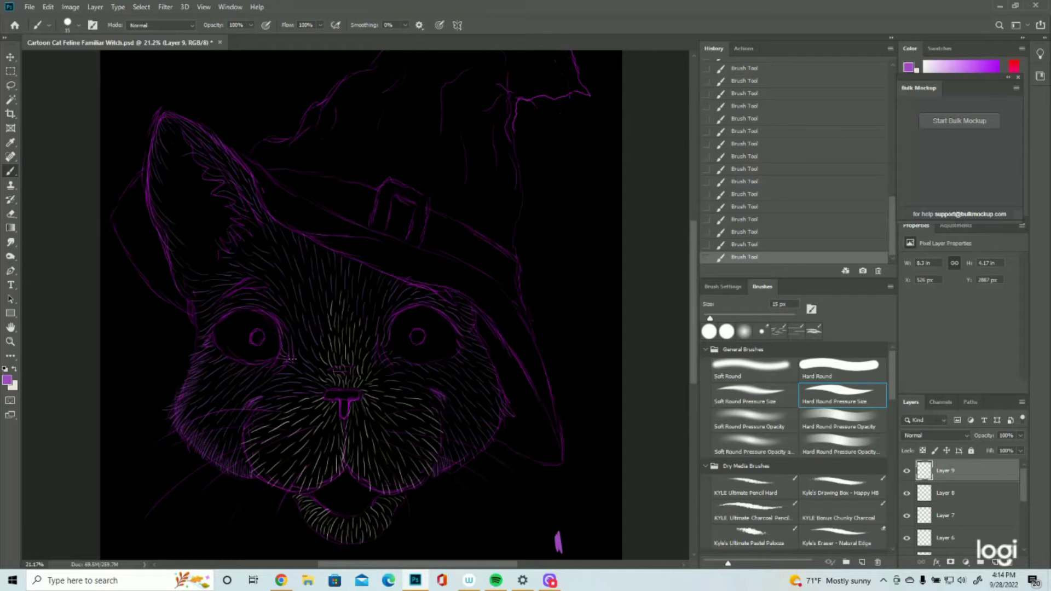
Thicken the purple fur at the left eye's inner corner and along the ear's upper edge
{"action": "left_click_drag", "start_coordinate": [291, 357], "coordinate": [284, 352]}
{"action": "left_click_drag", "start_coordinate": [189, 126], "coordinate": [184, 123]}
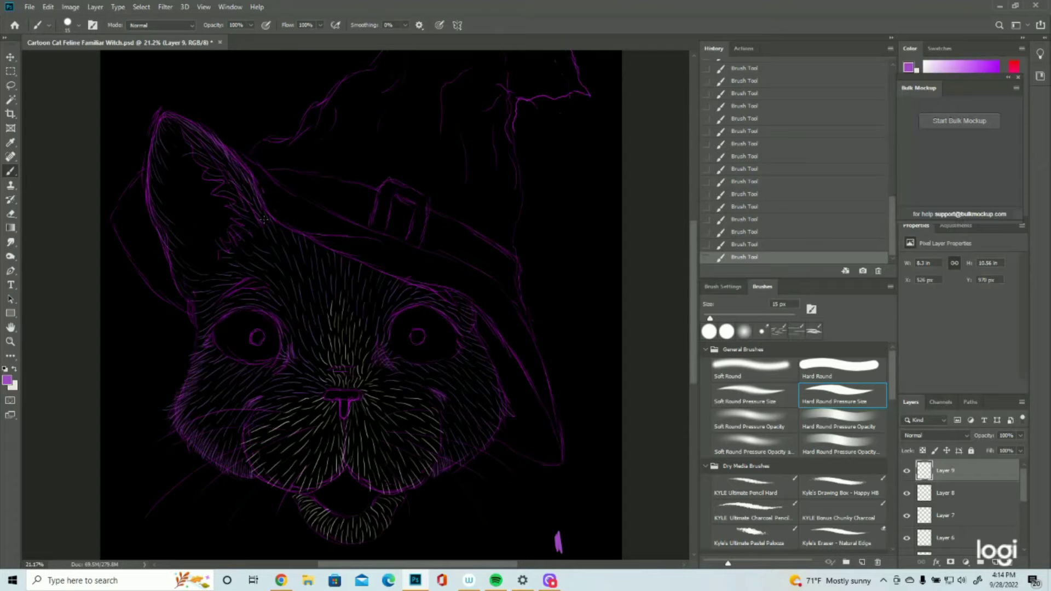
{"action": "left_click", "coordinate": [760, 243]}
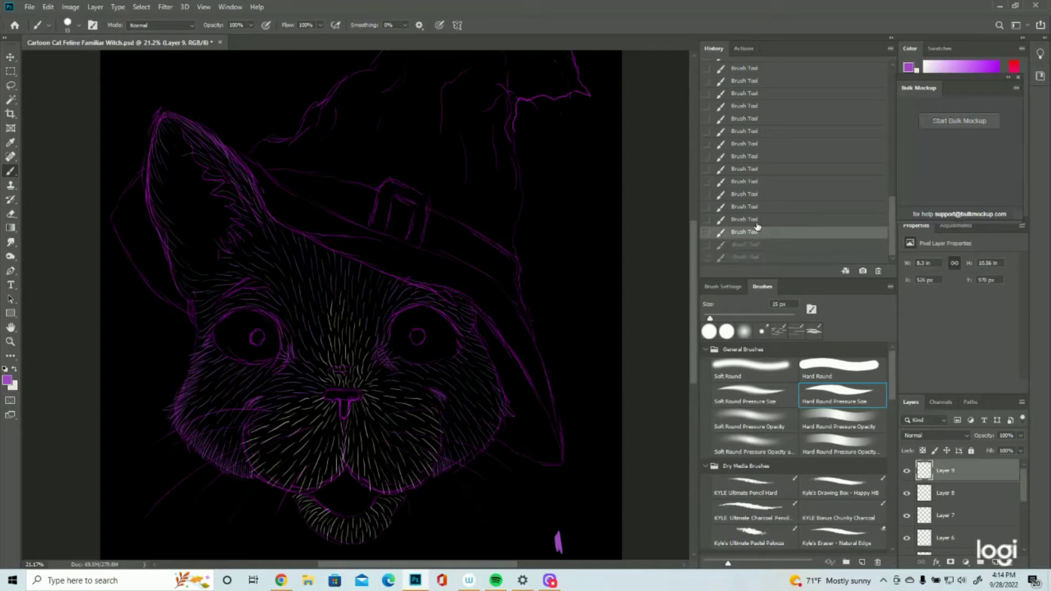
{"action": "left_click", "coordinate": [759, 219]}
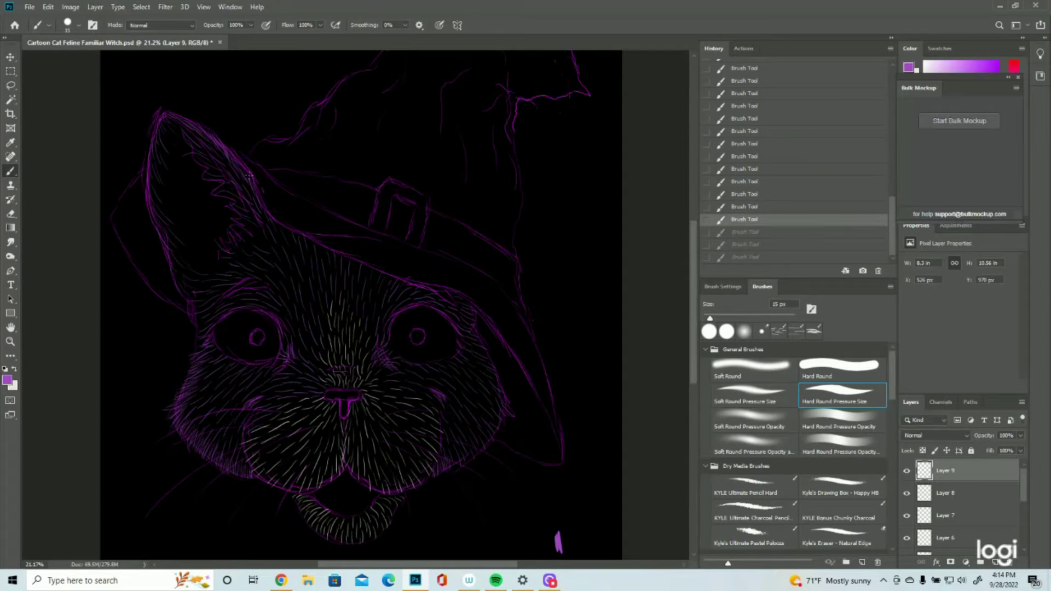
{"action": "key", "text": "ctrl+shift+z"}
{"action": "key", "text": "ctrl+shift+z"}
{"action": "key", "text": "ctrl+shift+z"}
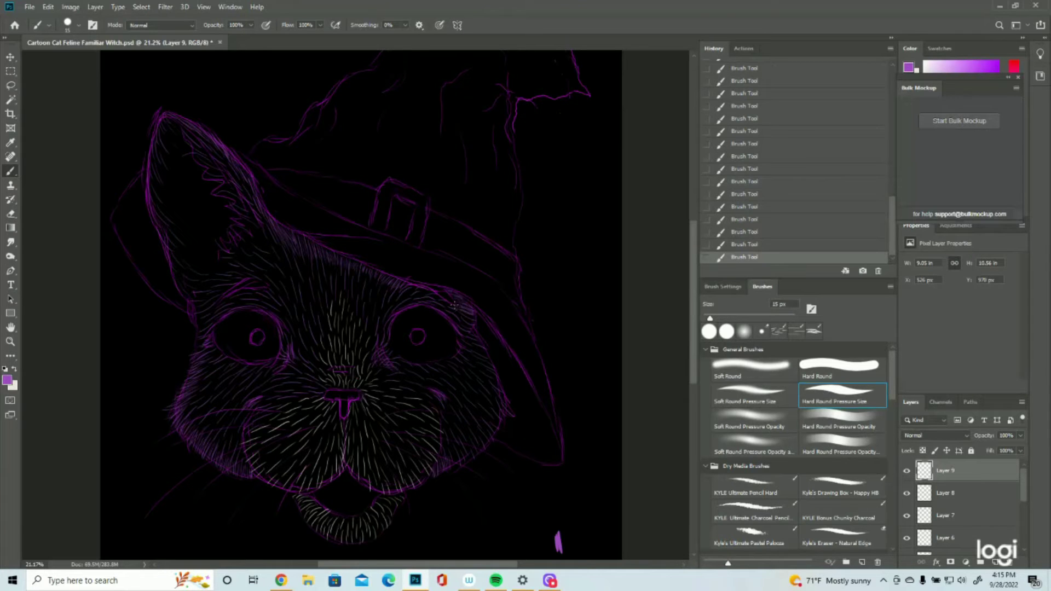
Add denser purple fur strokes around the right eye's outer corner and down the right cheek to the jaw
{"action": "mouse_move", "coordinate": [465, 312]}
{"action": "left_mouse_down"}
{"action": "mouse_move", "coordinate": [477, 325]}
{"action": "mouse_move", "coordinate": [454, 320]}
{"action": "left_mouse_up"}
{"action": "left_click_drag", "start_coordinate": [460, 339], "coordinate": [492, 366]}
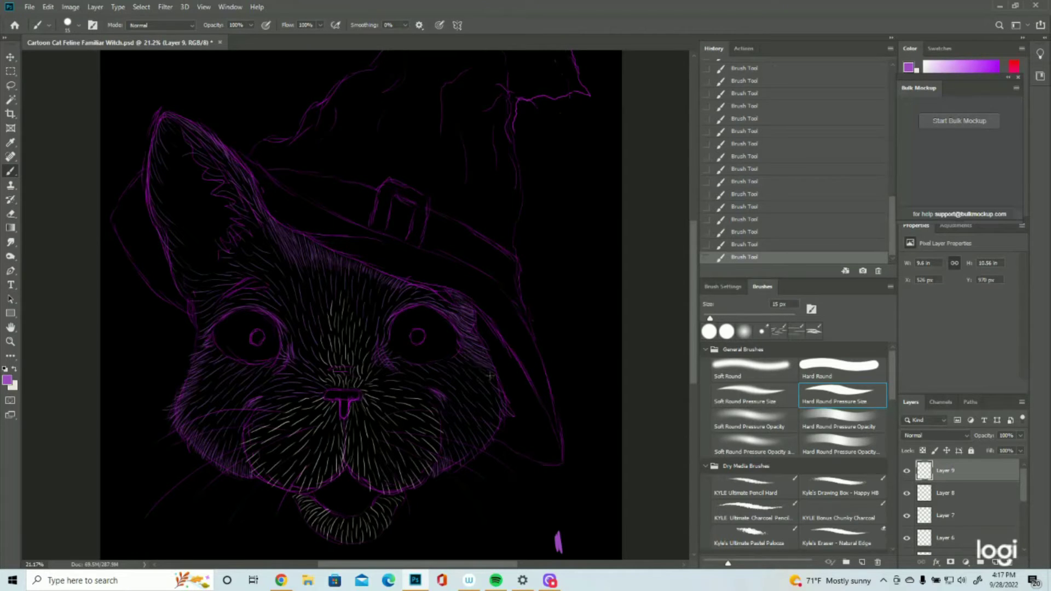
{"action": "left_click_drag", "start_coordinate": [475, 366], "coordinate": [511, 413]}
{"action": "left_click_drag", "start_coordinate": [470, 381], "coordinate": [502, 429]}
{"action": "left_click_drag", "start_coordinate": [456, 361], "coordinate": [489, 407]}
{"action": "mouse_move", "coordinate": [444, 373]}
{"action": "left_mouse_down"}
{"action": "mouse_move", "coordinate": [472, 410]}
{"action": "mouse_move", "coordinate": [446, 466]}
{"action": "left_mouse_up"}
Add purple fur strokes beside the left eye's outer corner and along the ear's outer edge, base and inside
{"action": "left_click_drag", "start_coordinate": [214, 304], "coordinate": [194, 351]}
{"action": "left_click_drag", "start_coordinate": [169, 120], "coordinate": [158, 257]}
{"action": "left_click_drag", "start_coordinate": [202, 260], "coordinate": [181, 296]}
{"action": "left_click_drag", "start_coordinate": [202, 241], "coordinate": [186, 257]}
{"action": "left_click_drag", "start_coordinate": [189, 129], "coordinate": [170, 183]}
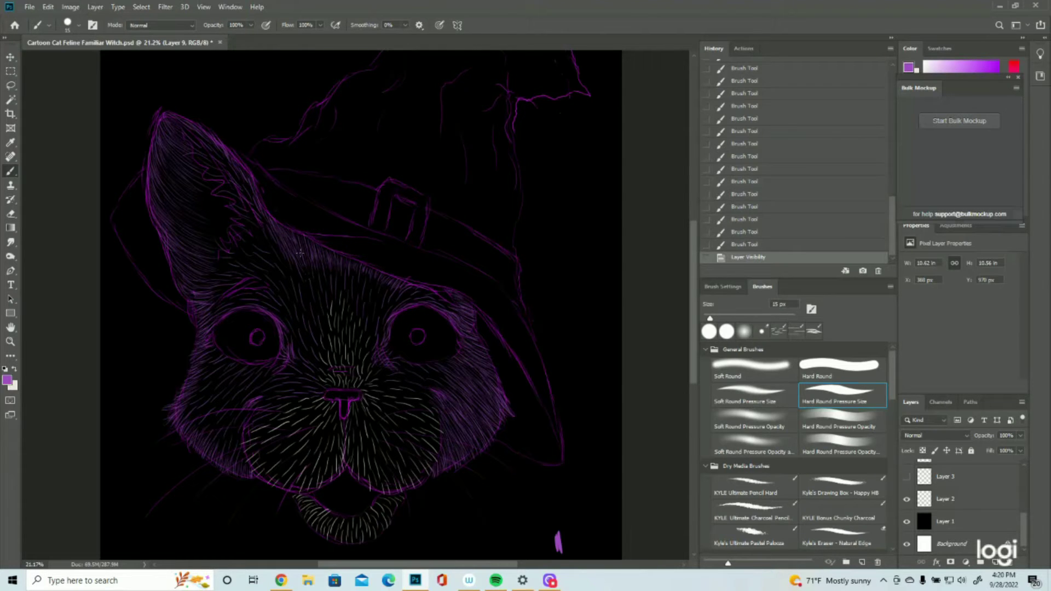
Paint a dense band of purple fur from the hat brim down the forehead along the left side of the nose bridge
{"action": "left_click_drag", "start_coordinate": [312, 291], "coordinate": [299, 255]}
{"action": "left_click_drag", "start_coordinate": [309, 288], "coordinate": [300, 265]}
{"action": "mouse_move", "coordinate": [307, 286]}
{"action": "left_mouse_down"}
{"action": "mouse_move", "coordinate": [299, 262]}
{"action": "mouse_move", "coordinate": [300, 274]}
{"action": "left_mouse_up"}
{"action": "mouse_move", "coordinate": [306, 289]}
{"action": "left_mouse_down"}
{"action": "mouse_move", "coordinate": [298, 273]}
{"action": "mouse_move", "coordinate": [309, 291]}
{"action": "left_mouse_up"}
{"action": "left_click_drag", "start_coordinate": [299, 259], "coordinate": [309, 290]}
{"action": "left_click_drag", "start_coordinate": [301, 262], "coordinate": [310, 294]}
{"action": "left_click_drag", "start_coordinate": [301, 266], "coordinate": [308, 293]}
{"action": "mouse_move", "coordinate": [297, 260]}
{"action": "left_mouse_down"}
{"action": "mouse_move", "coordinate": [304, 300]}
{"action": "mouse_move", "coordinate": [303, 283]}
{"action": "left_mouse_up"}
{"action": "left_click_drag", "start_coordinate": [299, 276], "coordinate": [304, 297]}
{"action": "left_click_drag", "start_coordinate": [302, 251], "coordinate": [322, 335]}
{"action": "mouse_move", "coordinate": [311, 290]}
{"action": "left_mouse_down"}
{"action": "mouse_move", "coordinate": [328, 333]}
{"action": "mouse_move", "coordinate": [323, 324]}
{"action": "mouse_move", "coordinate": [320, 349]}
{"action": "left_mouse_up"}
{"action": "left_click_drag", "start_coordinate": [307, 313], "coordinate": [319, 363]}
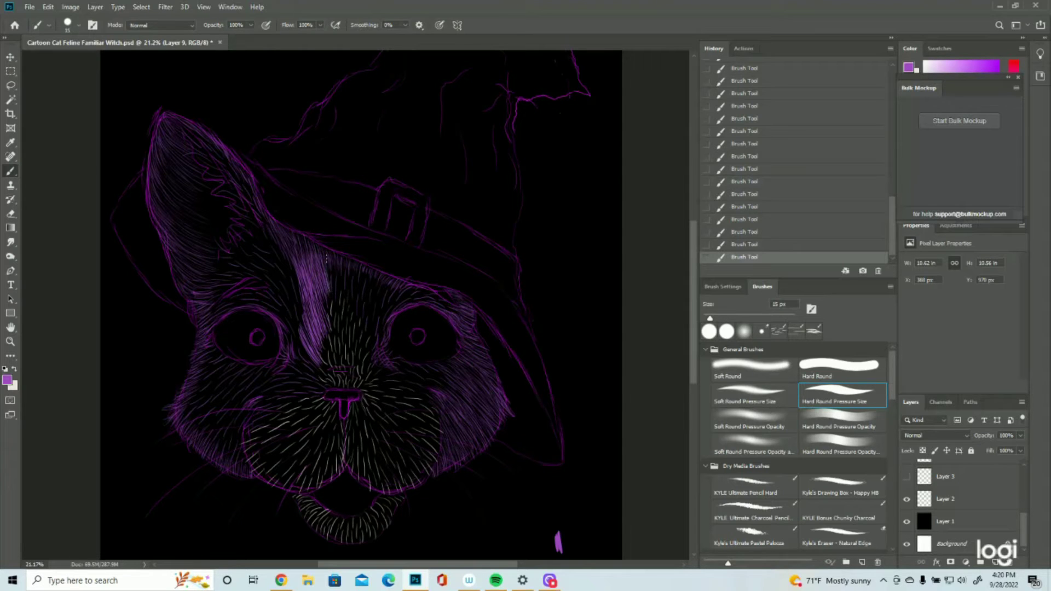
{"action": "left_click_drag", "start_coordinate": [323, 288], "coordinate": [326, 311]}
{"action": "mouse_move", "coordinate": [321, 287]}
{"action": "left_mouse_down"}
{"action": "mouse_move", "coordinate": [324, 313]}
{"action": "mouse_move", "coordinate": [332, 306]}
{"action": "left_mouse_up"}
{"action": "mouse_move", "coordinate": [330, 281]}
{"action": "left_mouse_down"}
{"action": "mouse_move", "coordinate": [322, 323]}
{"action": "mouse_move", "coordinate": [315, 311]}
{"action": "left_mouse_up"}
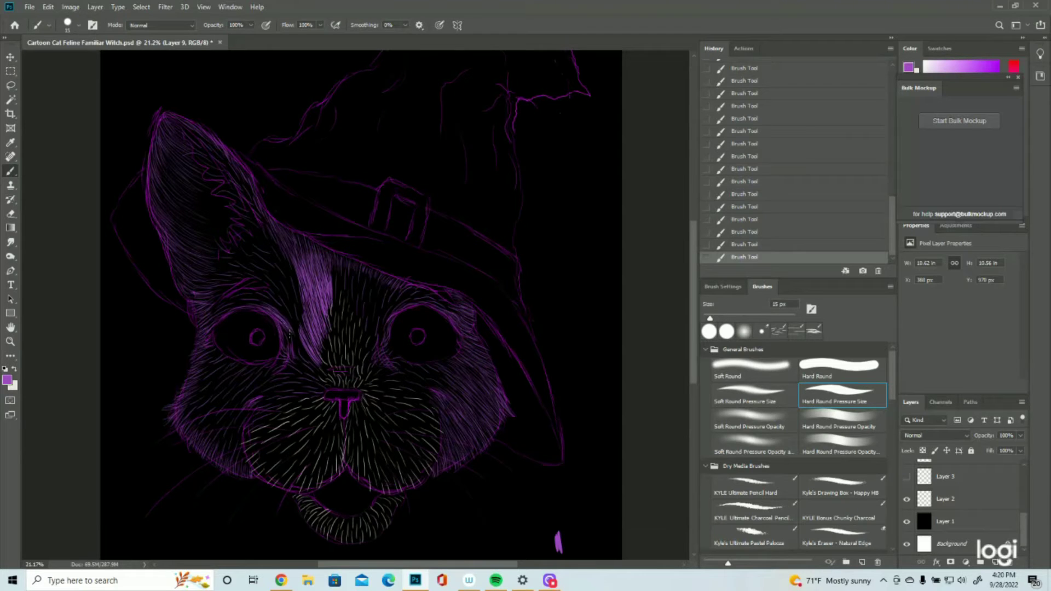
Fill the left eye's inner corner with dense purple strokes and continue the fur along the eye's lower rim
{"action": "mouse_move", "coordinate": [277, 304]}
{"action": "left_mouse_down"}
{"action": "mouse_move", "coordinate": [300, 338]}
{"action": "mouse_move", "coordinate": [286, 289]}
{"action": "mouse_move", "coordinate": [312, 350]}
{"action": "left_mouse_up"}
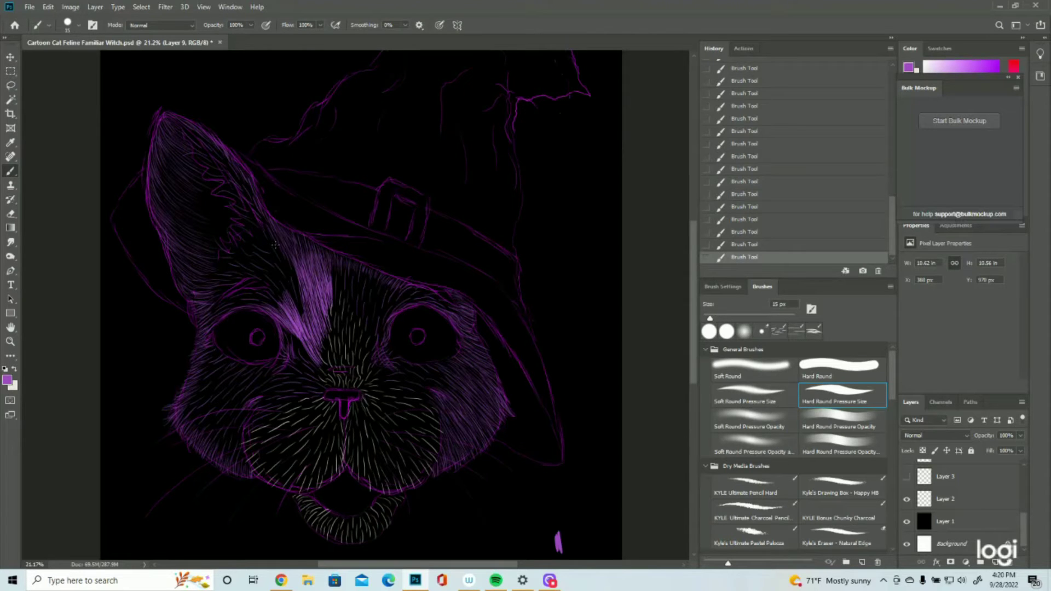
{"action": "mouse_move", "coordinate": [278, 324]}
{"action": "left_mouse_down"}
{"action": "mouse_move", "coordinate": [292, 347]}
{"action": "mouse_move", "coordinate": [285, 332]}
{"action": "left_mouse_up"}
{"action": "left_click_drag", "start_coordinate": [298, 345], "coordinate": [323, 376]}
{"action": "left_click_drag", "start_coordinate": [290, 346], "coordinate": [285, 353]}
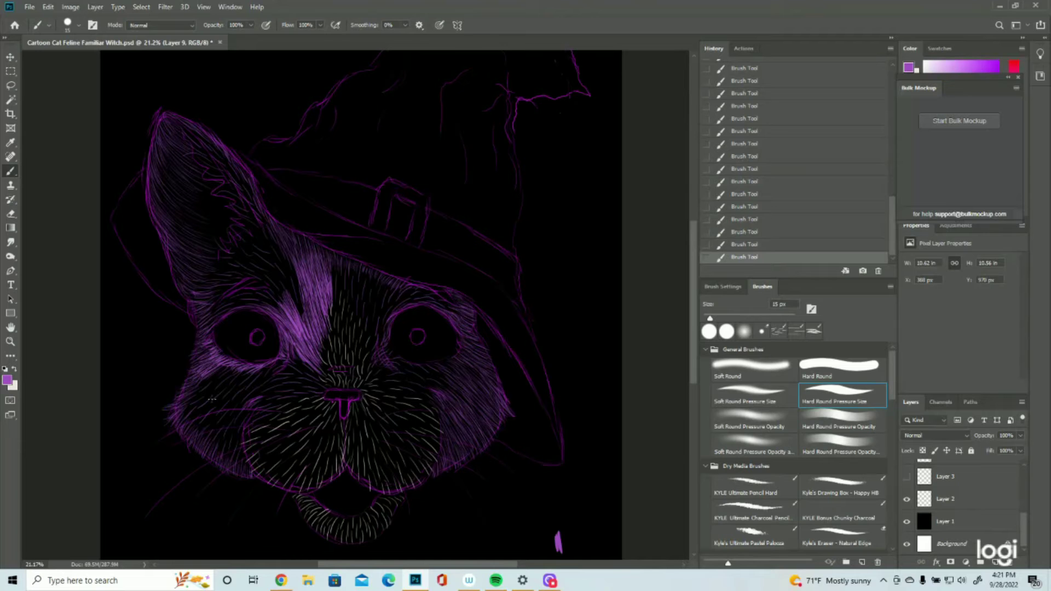
Fill the left cheek with dense purple fur from the side of the nose across to the outer jaw
{"action": "mouse_move", "coordinate": [309, 371]}
{"action": "left_mouse_down"}
{"action": "mouse_move", "coordinate": [297, 353]}
{"action": "mouse_move", "coordinate": [292, 359]}
{"action": "left_mouse_up"}
{"action": "left_click_drag", "start_coordinate": [325, 393], "coordinate": [252, 404]}
{"action": "left_click_drag", "start_coordinate": [262, 410], "coordinate": [245, 441]}
{"action": "left_click_drag", "start_coordinate": [296, 388], "coordinate": [241, 414]}
{"action": "left_click_drag", "start_coordinate": [254, 408], "coordinate": [231, 432]}
{"action": "mouse_move", "coordinate": [298, 362]}
{"action": "left_mouse_down"}
{"action": "mouse_move", "coordinate": [241, 399]}
{"action": "mouse_move", "coordinate": [231, 466]}
{"action": "left_mouse_up"}
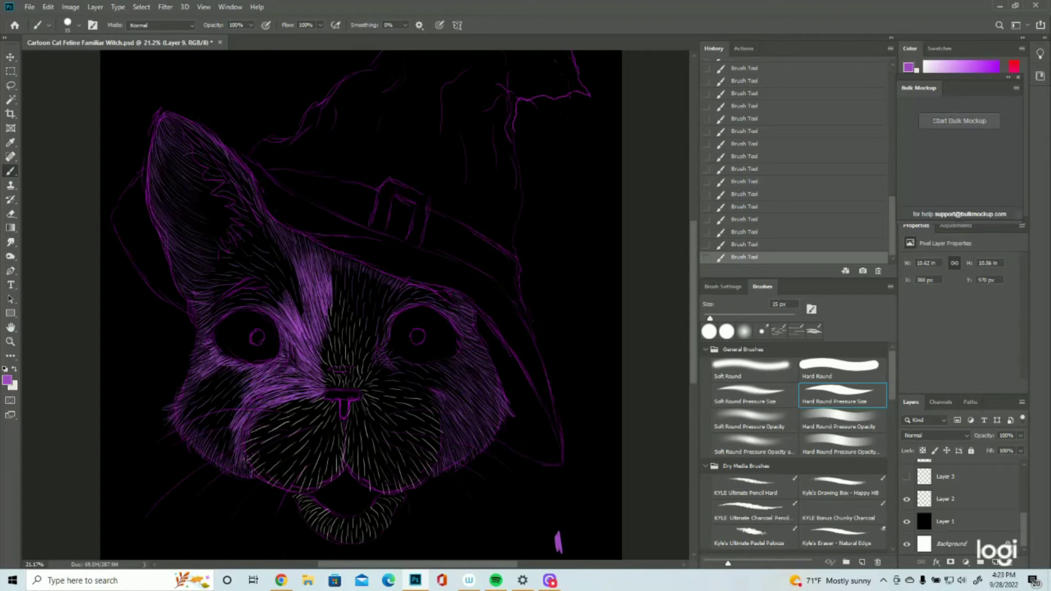
{"action": "left_click_drag", "start_coordinate": [247, 397], "coordinate": [200, 458]}
{"action": "mouse_move", "coordinate": [254, 378]}
{"action": "left_mouse_down"}
{"action": "mouse_move", "coordinate": [181, 432]}
{"action": "mouse_move", "coordinate": [187, 414]}
{"action": "left_mouse_up"}
Fill the left brow and the forehead up to the ear base with dense purple fur, checking it without the Layer 2 sketch
{"action": "mouse_move", "coordinate": [287, 271]}
{"action": "left_mouse_down"}
{"action": "mouse_move", "coordinate": [241, 312]}
{"action": "mouse_move", "coordinate": [200, 327]}
{"action": "mouse_move", "coordinate": [199, 296]}
{"action": "left_mouse_up"}
{"action": "left_click_drag", "start_coordinate": [298, 230], "coordinate": [254, 285]}
{"action": "left_click_drag", "start_coordinate": [306, 260], "coordinate": [216, 264]}
{"action": "left_click", "coordinate": [907, 499]}
{"action": "left_click", "coordinate": [907, 498]}
Fill the right side of the forehead and the right eye's brow and inner corner with dense purple strokes
{"action": "left_click_drag", "start_coordinate": [345, 268], "coordinate": [364, 323]}
{"action": "left_click_drag", "start_coordinate": [378, 277], "coordinate": [386, 342]}
{"action": "mouse_move", "coordinate": [408, 290]}
{"action": "left_mouse_down"}
{"action": "mouse_move", "coordinate": [383, 328]}
{"action": "mouse_move", "coordinate": [377, 317]}
{"action": "left_mouse_up"}
{"action": "mouse_move", "coordinate": [460, 289]}
{"action": "left_mouse_down"}
{"action": "mouse_move", "coordinate": [411, 315]}
{"action": "mouse_move", "coordinate": [385, 361]}
{"action": "left_mouse_up"}
Fill the area below the right eye and the right cheek with dense purple fur and hide the Layer 2 sketch
{"action": "mouse_move", "coordinate": [444, 355]}
{"action": "left_mouse_down"}
{"action": "mouse_move", "coordinate": [391, 373]}
{"action": "mouse_move", "coordinate": [431, 370]}
{"action": "left_mouse_up"}
{"action": "mouse_move", "coordinate": [406, 362]}
{"action": "left_mouse_down"}
{"action": "mouse_move", "coordinate": [371, 378]}
{"action": "mouse_move", "coordinate": [466, 397]}
{"action": "left_mouse_up"}
{"action": "left_click_drag", "start_coordinate": [383, 378], "coordinate": [444, 405]}
{"action": "left_click_drag", "start_coordinate": [437, 362], "coordinate": [485, 389]}
{"action": "mouse_move", "coordinate": [456, 381]}
{"action": "left_mouse_down"}
{"action": "mouse_move", "coordinate": [482, 408]}
{"action": "mouse_move", "coordinate": [464, 419]}
{"action": "left_mouse_up"}
{"action": "left_click", "coordinate": [907, 499]}
Touch up the purple fur on the right cheek, along the ear's inner edge and beside the right side of the nose bridge
{"action": "left_click_drag", "start_coordinate": [423, 386], "coordinate": [457, 410]}
{"action": "left_click_drag", "start_coordinate": [181, 123], "coordinate": [235, 178]}
{"action": "mouse_move", "coordinate": [219, 148]}
{"action": "left_mouse_down"}
{"action": "mouse_move", "coordinate": [266, 222]}
{"action": "mouse_move", "coordinate": [227, 159]}
{"action": "left_mouse_up"}
{"action": "left_click_drag", "start_coordinate": [239, 183], "coordinate": [253, 204]}
{"action": "left_click_drag", "start_coordinate": [378, 348], "coordinate": [373, 365]}
{"action": "scroll", "coordinate": [494, 337], "scroll_direction": "down", "scroll_amount": 1}
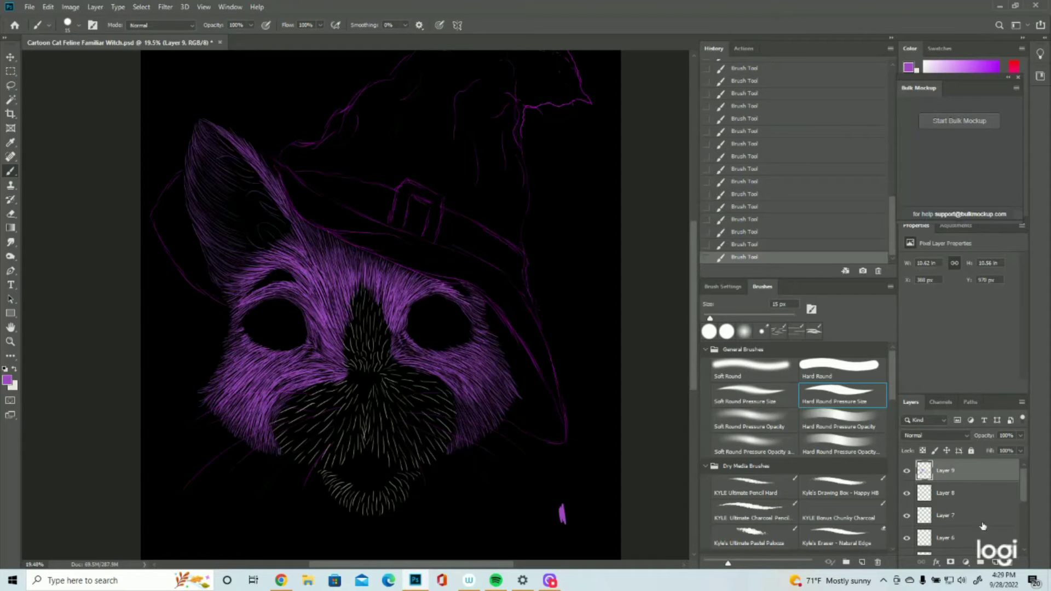
Create a new layer above the purple fur and set the foreground color to cream, ede5dc
{"action": "left_click", "coordinate": [995, 563]}
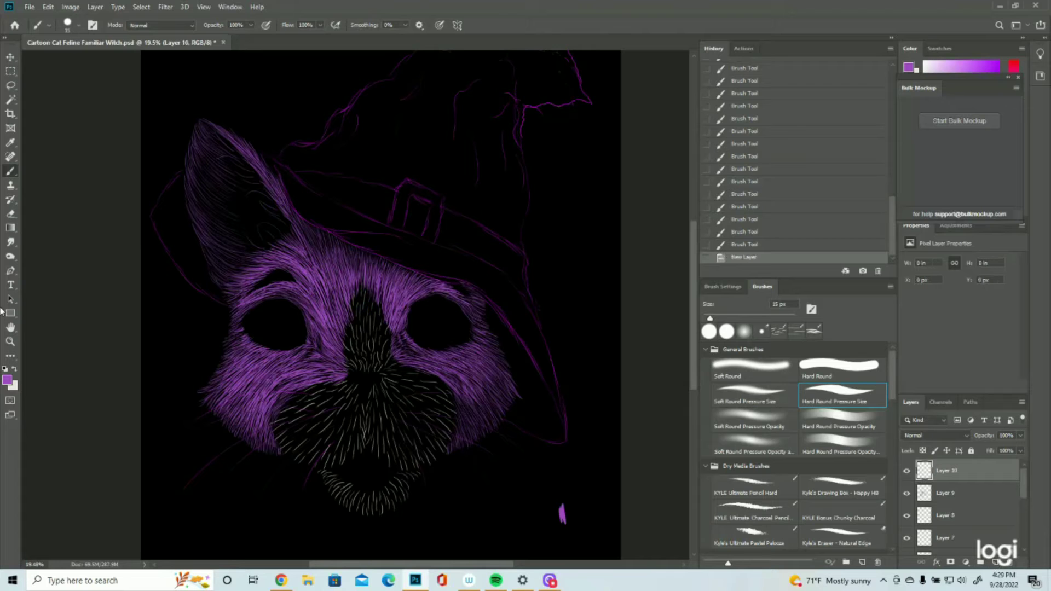
{"action": "left_click", "coordinate": [7, 381]}
{"action": "left_click", "coordinate": [13, 386]}
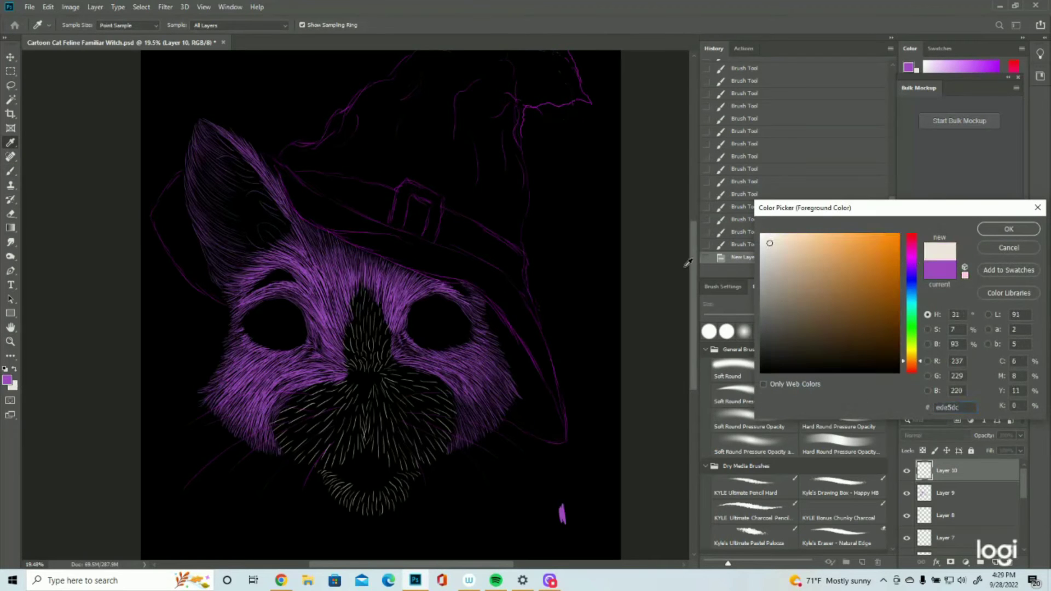
{"action": "left_click", "coordinate": [1002, 231]}
Paint short cream fur strokes along the left muzzle's outer and lower edge to the mouth's center
{"action": "left_click_drag", "start_coordinate": [274, 424], "coordinate": [283, 418]}
{"action": "left_click_drag", "start_coordinate": [271, 426], "coordinate": [283, 417]}
{"action": "left_click_drag", "start_coordinate": [276, 421], "coordinate": [289, 417]}
{"action": "left_click_drag", "start_coordinate": [273, 426], "coordinate": [284, 422]}
{"action": "left_click_drag", "start_coordinate": [273, 431], "coordinate": [283, 428]}
{"action": "left_click_drag", "start_coordinate": [275, 436], "coordinate": [282, 435]}
{"action": "left_click_drag", "start_coordinate": [275, 442], "coordinate": [282, 434]}
{"action": "left_click_drag", "start_coordinate": [275, 440], "coordinate": [284, 440]}
{"action": "left_click_drag", "start_coordinate": [278, 448], "coordinate": [293, 439]}
{"action": "left_click_drag", "start_coordinate": [283, 453], "coordinate": [293, 442]}
{"action": "mouse_move", "coordinate": [285, 454]}
{"action": "left_mouse_down"}
{"action": "mouse_move", "coordinate": [301, 442]}
{"action": "mouse_move", "coordinate": [307, 453]}
{"action": "mouse_move", "coordinate": [362, 450]}
{"action": "left_mouse_up"}
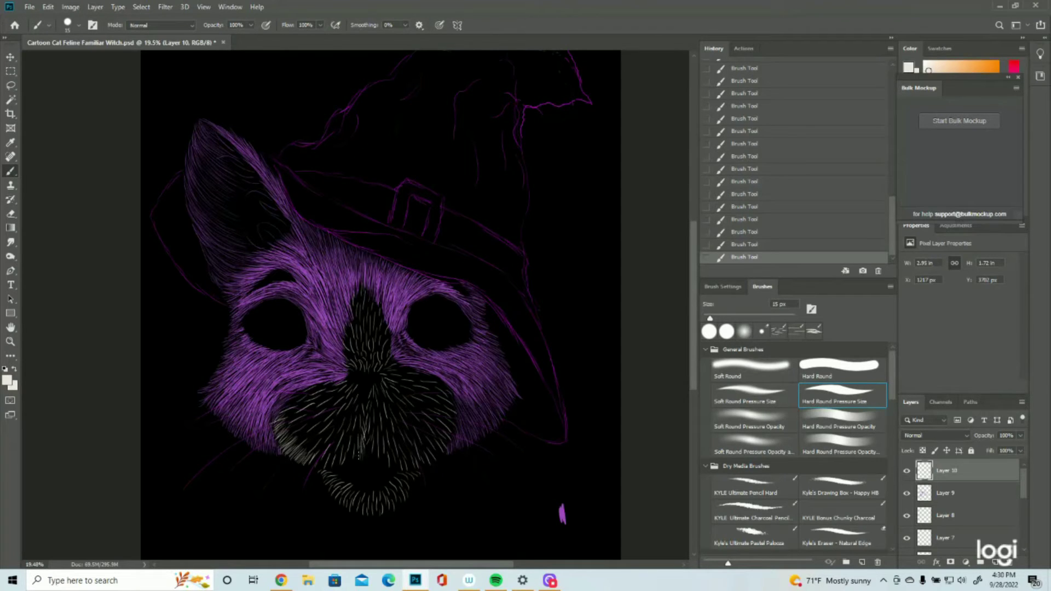
Add cream fur strokes along the right muzzle's lower edge and up around its outer curve
{"action": "mouse_move", "coordinate": [353, 451]}
{"action": "left_mouse_down"}
{"action": "mouse_move", "coordinate": [349, 468]}
{"action": "mouse_move", "coordinate": [339, 454]}
{"action": "mouse_move", "coordinate": [312, 460]}
{"action": "mouse_move", "coordinate": [371, 436]}
{"action": "mouse_move", "coordinate": [401, 461]}
{"action": "left_mouse_up"}
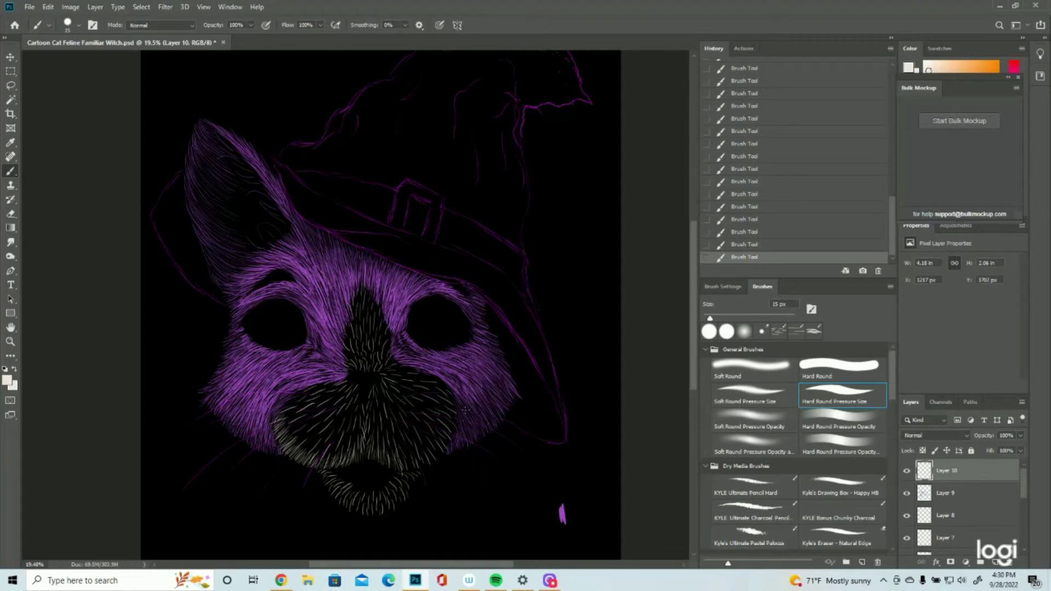
{"action": "mouse_move", "coordinate": [427, 377]}
{"action": "left_mouse_down"}
{"action": "mouse_move", "coordinate": [452, 395]}
{"action": "mouse_move", "coordinate": [452, 413]}
{"action": "mouse_move", "coordinate": [437, 414]}
{"action": "mouse_move", "coordinate": [451, 431]}
{"action": "mouse_move", "coordinate": [439, 414]}
{"action": "mouse_move", "coordinate": [435, 427]}
{"action": "left_mouse_up"}
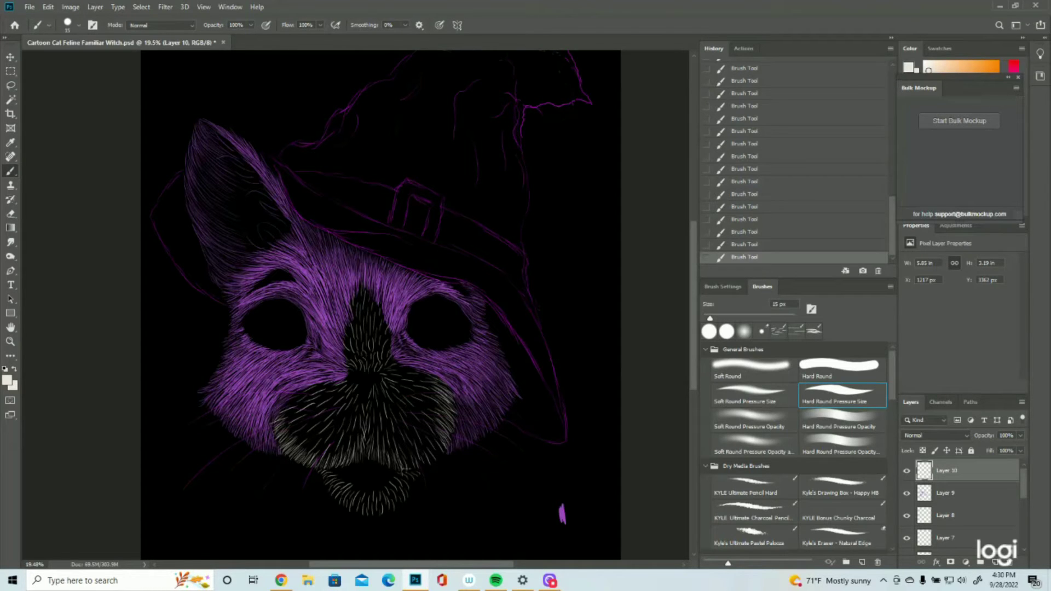
{"action": "mouse_move", "coordinate": [408, 470]}
{"action": "left_mouse_down"}
{"action": "mouse_move", "coordinate": [404, 454]}
{"action": "mouse_move", "coordinate": [441, 440]}
{"action": "mouse_move", "coordinate": [431, 448]}
{"action": "left_mouse_up"}
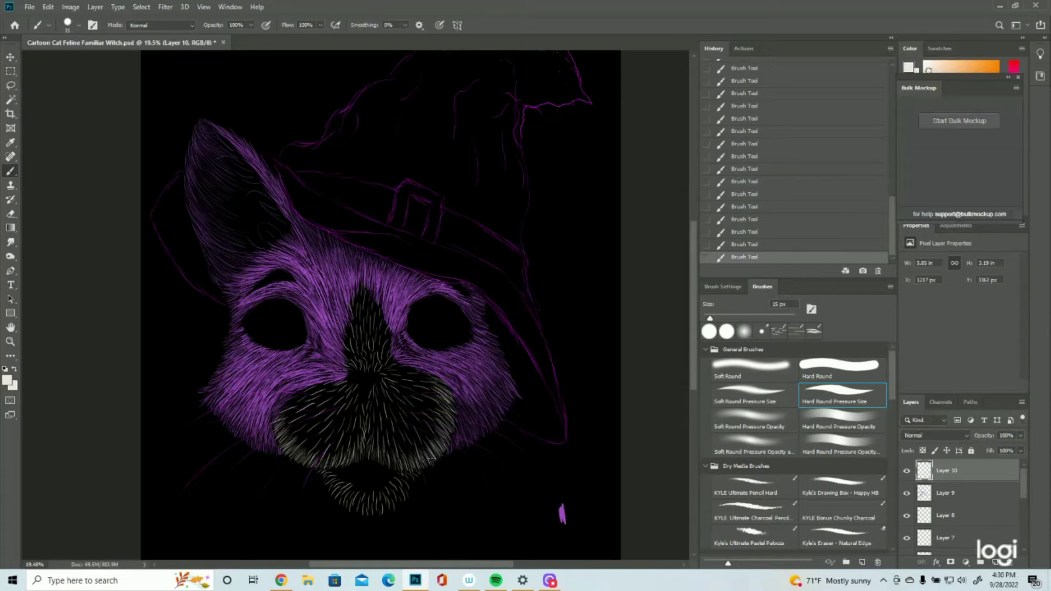
Check the hidden lower layers and show the Layer 2 sketch as a painting guide
{"action": "scroll", "coordinate": [909, 499], "scroll_direction": "down", "scroll_amount": 3}
{"action": "left_click", "coordinate": [907, 516]}
{"action": "left_click", "coordinate": [907, 517]}
{"action": "left_click", "coordinate": [908, 494]}
{"action": "left_click", "coordinate": [908, 494]}
{"action": "left_click", "coordinate": [907, 517]}
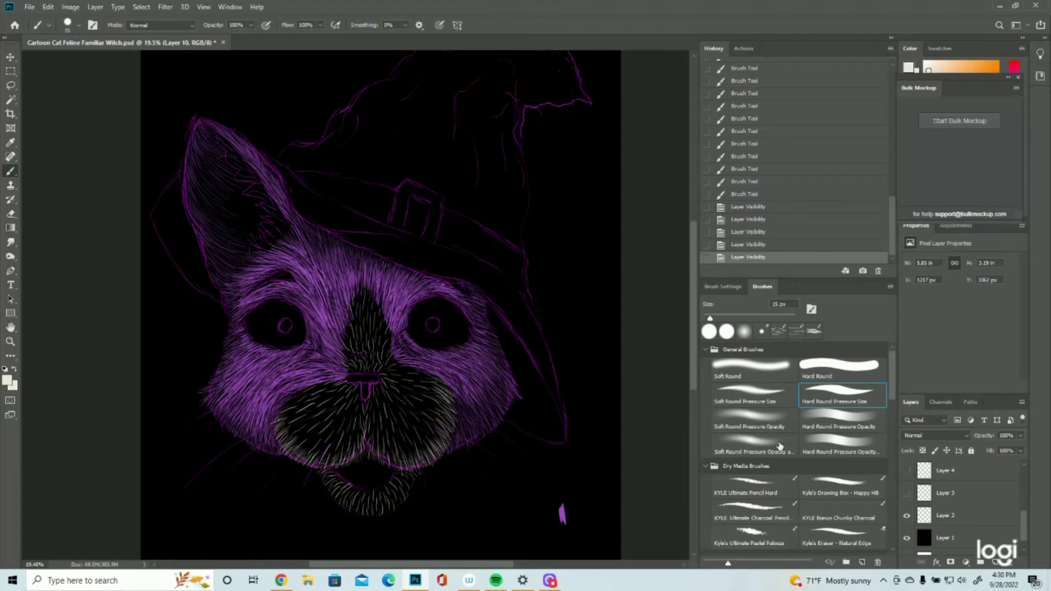
Paint a row of short cream strokes just above the nose and hide the Layer 2 sketch
{"action": "left_click_drag", "start_coordinate": [377, 363], "coordinate": [376, 356]}
{"action": "left_click_drag", "start_coordinate": [376, 362], "coordinate": [373, 357]}
{"action": "left_click_drag", "start_coordinate": [375, 363], "coordinate": [374, 356]}
{"action": "left_click_drag", "start_coordinate": [377, 366], "coordinate": [375, 358]}
{"action": "left_click_drag", "start_coordinate": [374, 364], "coordinate": [371, 359]}
{"action": "left_click_drag", "start_coordinate": [371, 365], "coordinate": [368, 359]}
{"action": "left_click_drag", "start_coordinate": [367, 364], "coordinate": [365, 359]}
{"action": "left_click_drag", "start_coordinate": [363, 365], "coordinate": [353, 357]}
{"action": "left_click_drag", "start_coordinate": [355, 361], "coordinate": [356, 354]}
{"action": "left_click_drag", "start_coordinate": [358, 359], "coordinate": [359, 354]}
{"action": "left_click_drag", "start_coordinate": [362, 359], "coordinate": [361, 355]}
{"action": "left_click", "coordinate": [907, 516]}
Add cream strokes radiating down to the lower edge of the right muzzle
{"action": "left_click_drag", "start_coordinate": [392, 439], "coordinate": [397, 457]}
{"action": "left_click_drag", "start_coordinate": [394, 437], "coordinate": [403, 460]}
{"action": "left_click_drag", "start_coordinate": [405, 456], "coordinate": [416, 470]}
{"action": "left_click_drag", "start_coordinate": [397, 438], "coordinate": [415, 461]}
{"action": "left_click_drag", "start_coordinate": [400, 436], "coordinate": [419, 464]}
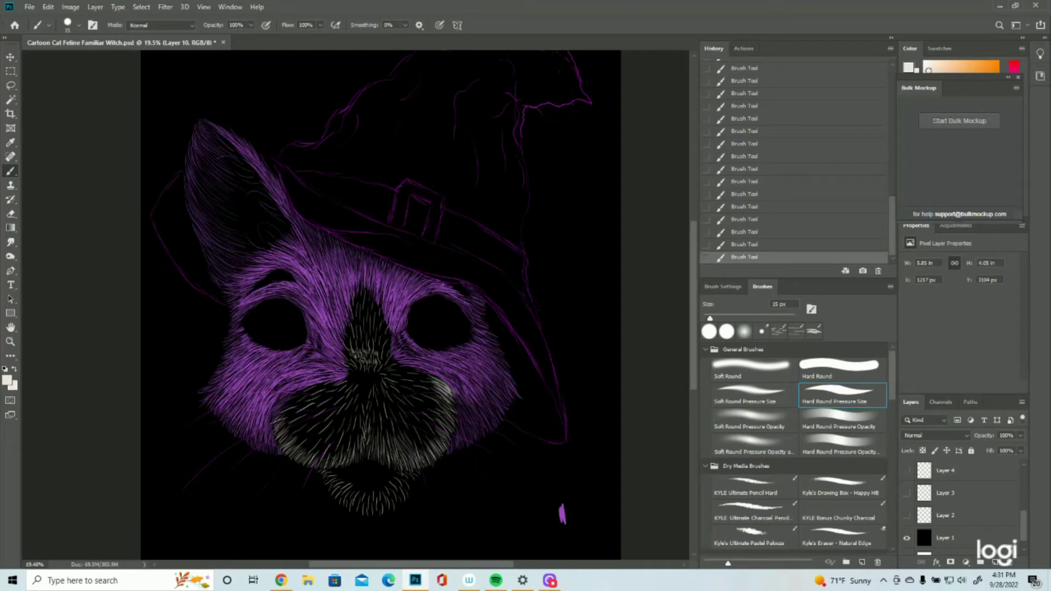
Paint upward cream fur strokes from the nose bridge's pointed top down its right side
{"action": "mouse_move", "coordinate": [364, 307]}
{"action": "left_mouse_down"}
{"action": "mouse_move", "coordinate": [362, 281]}
{"action": "mouse_move", "coordinate": [354, 294]}
{"action": "left_mouse_up"}
{"action": "mouse_move", "coordinate": [351, 333]}
{"action": "left_mouse_down"}
{"action": "mouse_move", "coordinate": [352, 296]}
{"action": "mouse_move", "coordinate": [356, 329]}
{"action": "mouse_move", "coordinate": [344, 317]}
{"action": "mouse_move", "coordinate": [341, 333]}
{"action": "mouse_move", "coordinate": [348, 351]}
{"action": "left_mouse_up"}
{"action": "mouse_move", "coordinate": [367, 308]}
{"action": "left_mouse_down"}
{"action": "mouse_move", "coordinate": [364, 282]}
{"action": "mouse_move", "coordinate": [365, 304]}
{"action": "left_mouse_up"}
{"action": "left_click_drag", "start_coordinate": [364, 316], "coordinate": [360, 289]}
{"action": "left_click_drag", "start_coordinate": [364, 319], "coordinate": [360, 288]}
{"action": "left_click_drag", "start_coordinate": [392, 343], "coordinate": [385, 320]}
{"action": "left_click_drag", "start_coordinate": [383, 344], "coordinate": [381, 325]}
{"action": "mouse_move", "coordinate": [381, 345]}
{"action": "left_mouse_down"}
{"action": "mouse_move", "coordinate": [379, 317]}
{"action": "mouse_move", "coordinate": [381, 328]}
{"action": "left_mouse_up"}
{"action": "left_click_drag", "start_coordinate": [379, 342], "coordinate": [378, 312]}
{"action": "left_click_drag", "start_coordinate": [381, 337], "coordinate": [371, 300]}
Fill the middle and left side of the nose bridge with dense cream fur strokes
{"action": "left_click_drag", "start_coordinate": [371, 332], "coordinate": [369, 313]}
{"action": "left_click_drag", "start_coordinate": [381, 355], "coordinate": [379, 329]}
{"action": "mouse_move", "coordinate": [378, 355]}
{"action": "left_mouse_down"}
{"action": "mouse_move", "coordinate": [374, 328]}
{"action": "mouse_move", "coordinate": [370, 337]}
{"action": "left_mouse_up"}
{"action": "mouse_move", "coordinate": [372, 353]}
{"action": "left_mouse_down"}
{"action": "mouse_move", "coordinate": [371, 335]}
{"action": "mouse_move", "coordinate": [357, 333]}
{"action": "left_mouse_up"}
{"action": "left_click_drag", "start_coordinate": [360, 349], "coordinate": [359, 309]}
{"action": "left_click_drag", "start_coordinate": [359, 318], "coordinate": [356, 307]}
{"action": "left_click_drag", "start_coordinate": [359, 338], "coordinate": [352, 305]}
{"action": "mouse_move", "coordinate": [355, 342]}
{"action": "left_mouse_down"}
{"action": "mouse_move", "coordinate": [359, 300]}
{"action": "mouse_move", "coordinate": [378, 326]}
{"action": "left_mouse_up"}
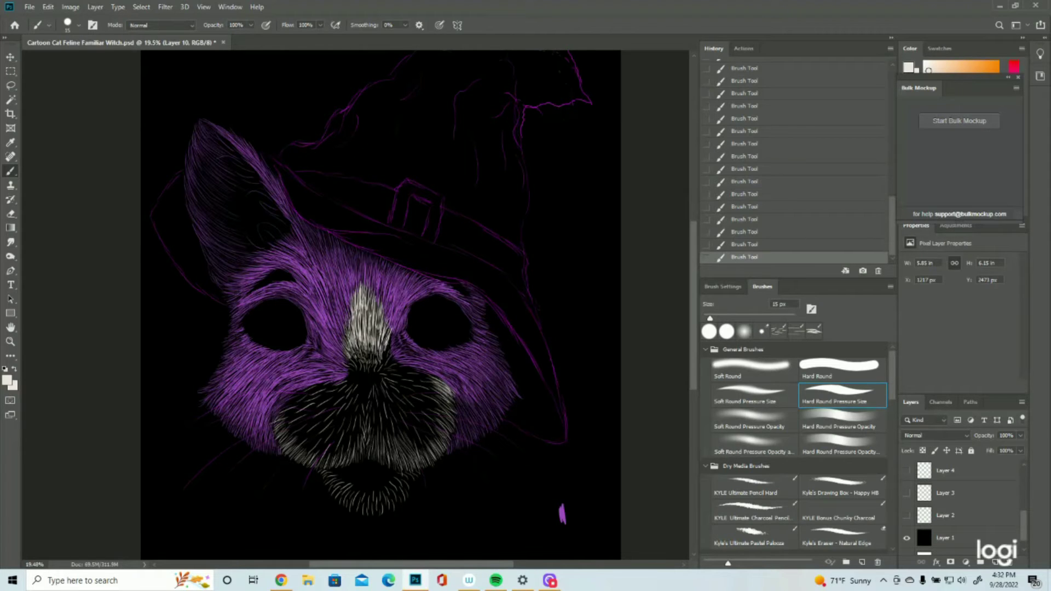
Fill the base of the nose bridge with cream strokes and save the document
{"action": "mouse_move", "coordinate": [391, 366]}
{"action": "left_mouse_down"}
{"action": "mouse_move", "coordinate": [388, 349]}
{"action": "mouse_move", "coordinate": [381, 359]}
{"action": "left_mouse_up"}
{"action": "left_click_drag", "start_coordinate": [369, 364], "coordinate": [367, 351]}
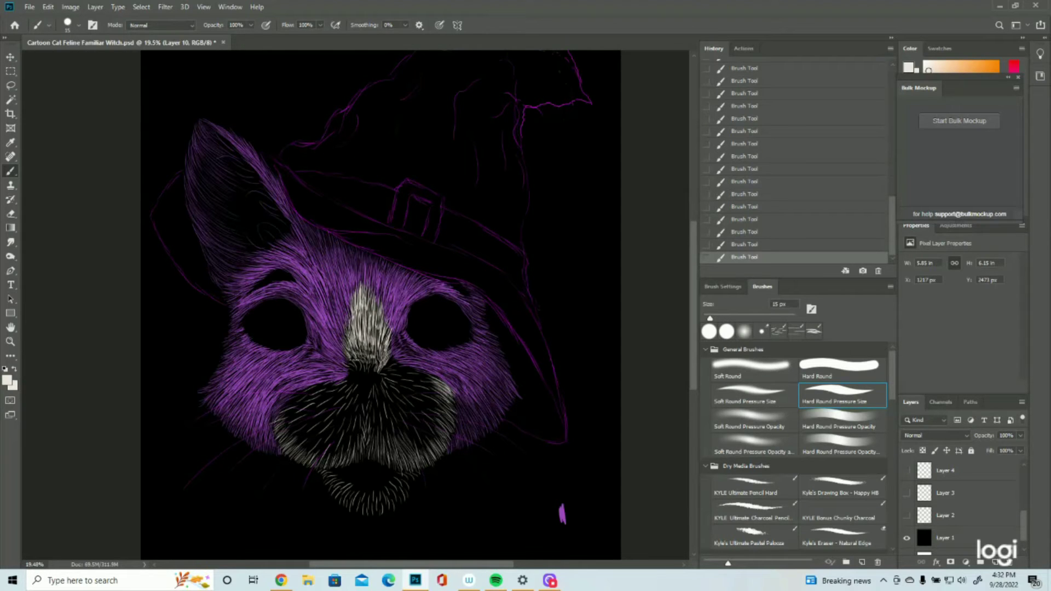
{"action": "key", "text": "ctrl+s"}
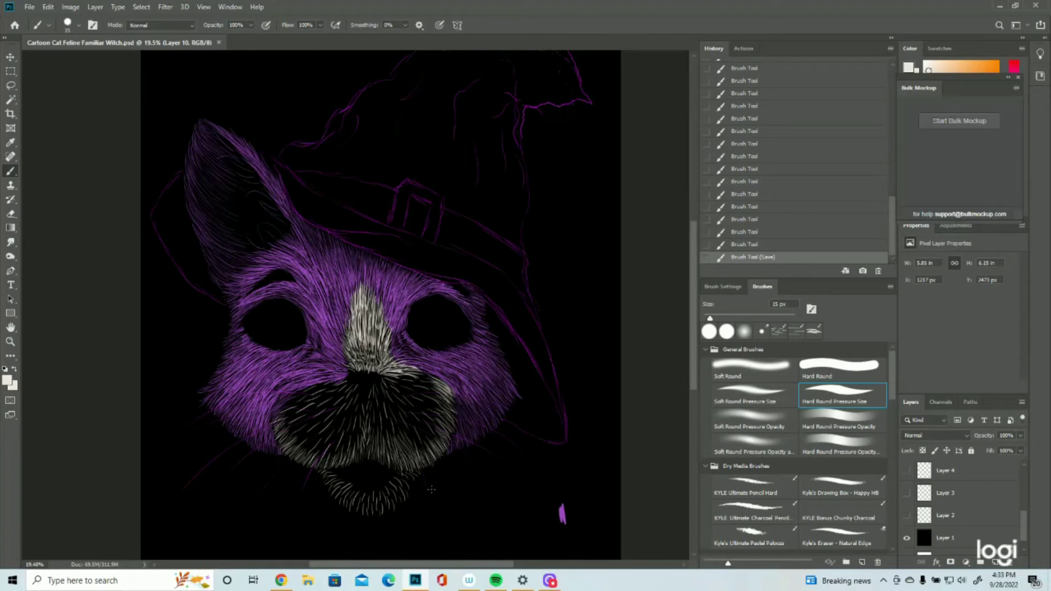
Layer longer cream fur strokes over the right muzzle and across the center into the left muzzle
{"action": "mouse_move", "coordinate": [427, 375]}
{"action": "left_mouse_down"}
{"action": "mouse_move", "coordinate": [400, 397]}
{"action": "mouse_move", "coordinate": [411, 455]}
{"action": "left_mouse_up"}
{"action": "left_click_drag", "start_coordinate": [394, 386], "coordinate": [372, 444]}
{"action": "left_click_drag", "start_coordinate": [383, 405], "coordinate": [340, 451]}
{"action": "left_click_drag", "start_coordinate": [351, 402], "coordinate": [328, 460]}
{"action": "left_click_drag", "start_coordinate": [334, 383], "coordinate": [290, 438]}
Thicken the cream fur on the chin below the mouth and save the document
{"action": "left_click_drag", "start_coordinate": [405, 476], "coordinate": [350, 510]}
{"action": "left_click_drag", "start_coordinate": [341, 479], "coordinate": [329, 496]}
{"action": "left_click", "coordinate": [29, 6]}
{"action": "left_click", "coordinate": [40, 120]}
Fill the upper part of the left muzzle with dense cream strokes sweeping outward from the nose
{"action": "left_click_drag", "start_coordinate": [351, 382], "coordinate": [333, 387]}
{"action": "left_click_drag", "start_coordinate": [345, 381], "coordinate": [331, 390]}
{"action": "left_click_drag", "start_coordinate": [343, 391], "coordinate": [314, 405]}
{"action": "left_click_drag", "start_coordinate": [333, 396], "coordinate": [301, 408]}
{"action": "mouse_move", "coordinate": [330, 389]}
{"action": "left_mouse_down"}
{"action": "mouse_move", "coordinate": [296, 410]}
{"action": "mouse_move", "coordinate": [297, 396]}
{"action": "left_mouse_up"}
{"action": "left_click_drag", "start_coordinate": [325, 380], "coordinate": [288, 397]}
{"action": "mouse_move", "coordinate": [323, 378]}
{"action": "left_mouse_down"}
{"action": "mouse_move", "coordinate": [295, 389]}
{"action": "mouse_move", "coordinate": [313, 388]}
{"action": "mouse_move", "coordinate": [285, 405]}
{"action": "mouse_move", "coordinate": [277, 427]}
{"action": "mouse_move", "coordinate": [283, 418]}
{"action": "mouse_move", "coordinate": [300, 453]}
{"action": "left_mouse_up"}
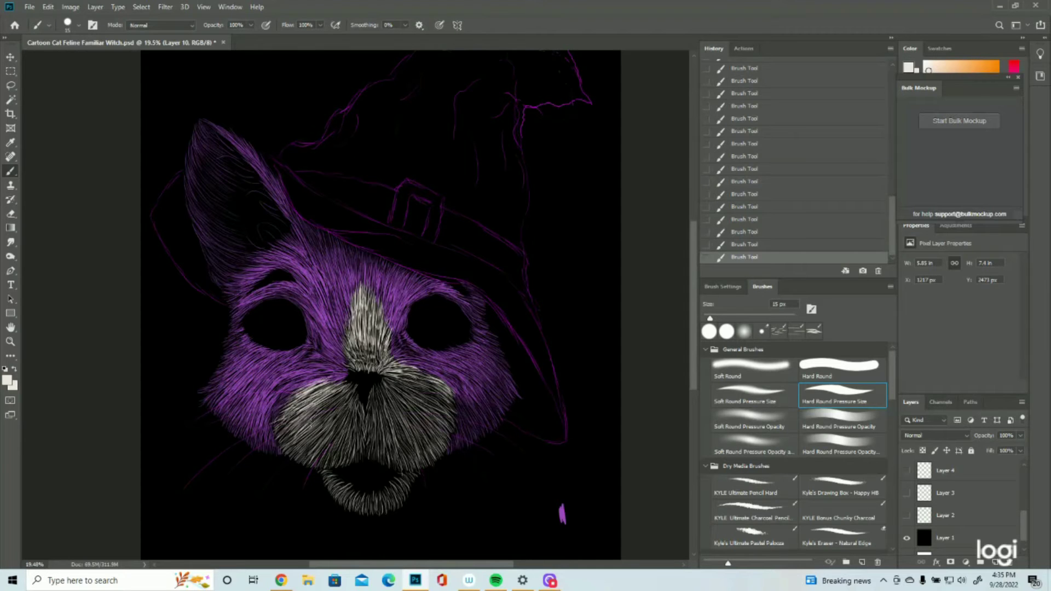
Add denser cream strokes across the left muzzle's outer half down to its lower edge
{"action": "mouse_move", "coordinate": [304, 412]}
{"action": "left_mouse_down"}
{"action": "mouse_move", "coordinate": [281, 432]}
{"action": "mouse_move", "coordinate": [290, 423]}
{"action": "mouse_move", "coordinate": [292, 433]}
{"action": "left_mouse_up"}
{"action": "left_click_drag", "start_coordinate": [321, 409], "coordinate": [279, 446]}
{"action": "left_click_drag", "start_coordinate": [295, 428], "coordinate": [282, 446]}
{"action": "mouse_move", "coordinate": [310, 395]}
{"action": "left_mouse_down"}
{"action": "mouse_move", "coordinate": [292, 410]}
{"action": "mouse_move", "coordinate": [303, 402]}
{"action": "left_mouse_up"}
{"action": "mouse_move", "coordinate": [325, 385]}
{"action": "left_mouse_down"}
{"action": "mouse_move", "coordinate": [296, 407]}
{"action": "mouse_move", "coordinate": [302, 464]}
{"action": "mouse_move", "coordinate": [301, 447]}
{"action": "left_mouse_up"}
{"action": "left_click_drag", "start_coordinate": [329, 410], "coordinate": [294, 445]}
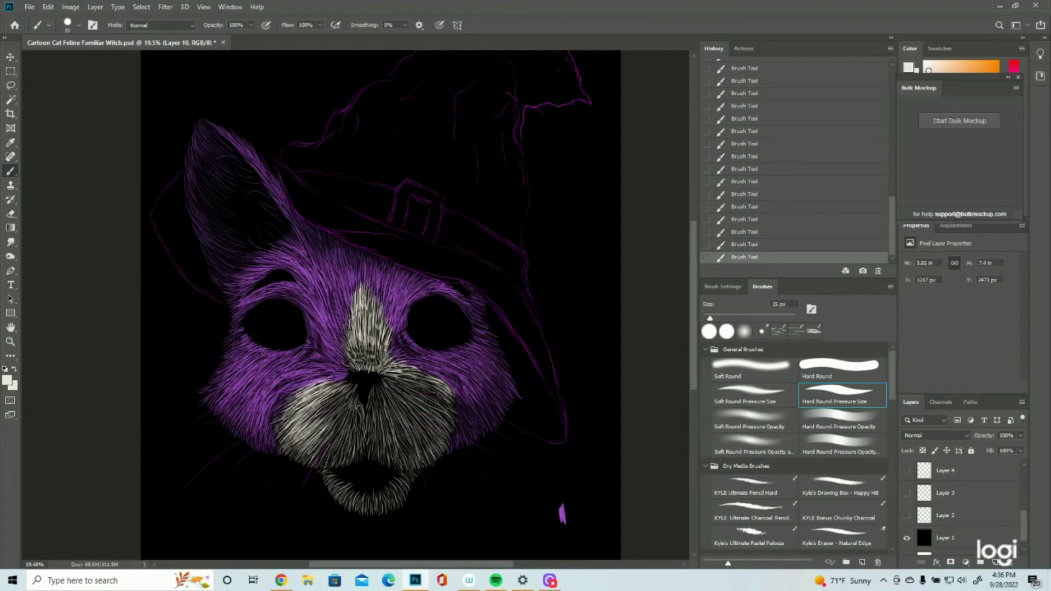
Fill the left muzzle's inner half beside the center line with dense cream strokes from nose to mouth
{"action": "mouse_move", "coordinate": [357, 398]}
{"action": "left_mouse_down"}
{"action": "mouse_move", "coordinate": [361, 432]}
{"action": "mouse_move", "coordinate": [355, 406]}
{"action": "left_mouse_up"}
{"action": "mouse_move", "coordinate": [355, 445]}
{"action": "left_mouse_down"}
{"action": "mouse_move", "coordinate": [351, 414]}
{"action": "mouse_move", "coordinate": [346, 460]}
{"action": "left_mouse_up"}
{"action": "left_click_drag", "start_coordinate": [342, 458], "coordinate": [345, 414]}
{"action": "mouse_move", "coordinate": [332, 461]}
{"action": "left_mouse_down"}
{"action": "mouse_move", "coordinate": [350, 432]}
{"action": "mouse_move", "coordinate": [334, 443]}
{"action": "mouse_move", "coordinate": [336, 424]}
{"action": "mouse_move", "coordinate": [351, 415]}
{"action": "left_mouse_up"}
{"action": "left_click_drag", "start_coordinate": [328, 458], "coordinate": [345, 407]}
{"action": "left_click_drag", "start_coordinate": [311, 453], "coordinate": [329, 427]}
{"action": "mouse_move", "coordinate": [327, 458]}
{"action": "left_mouse_down"}
{"action": "mouse_move", "coordinate": [321, 442]}
{"action": "mouse_move", "coordinate": [357, 391]}
{"action": "left_mouse_up"}
{"action": "left_click_drag", "start_coordinate": [341, 425], "coordinate": [353, 398]}
{"action": "left_click_drag", "start_coordinate": [326, 445], "coordinate": [347, 401]}
{"action": "left_click_drag", "start_coordinate": [320, 427], "coordinate": [333, 409]}
Toggle the visibility of Layer 5 to check what it contributes to the drawing
{"action": "scroll", "coordinate": [942, 504], "scroll_direction": "up", "scroll_amount": 2}
{"action": "left_click", "coordinate": [907, 494]}
{"action": "left_click", "coordinate": [906, 495]}
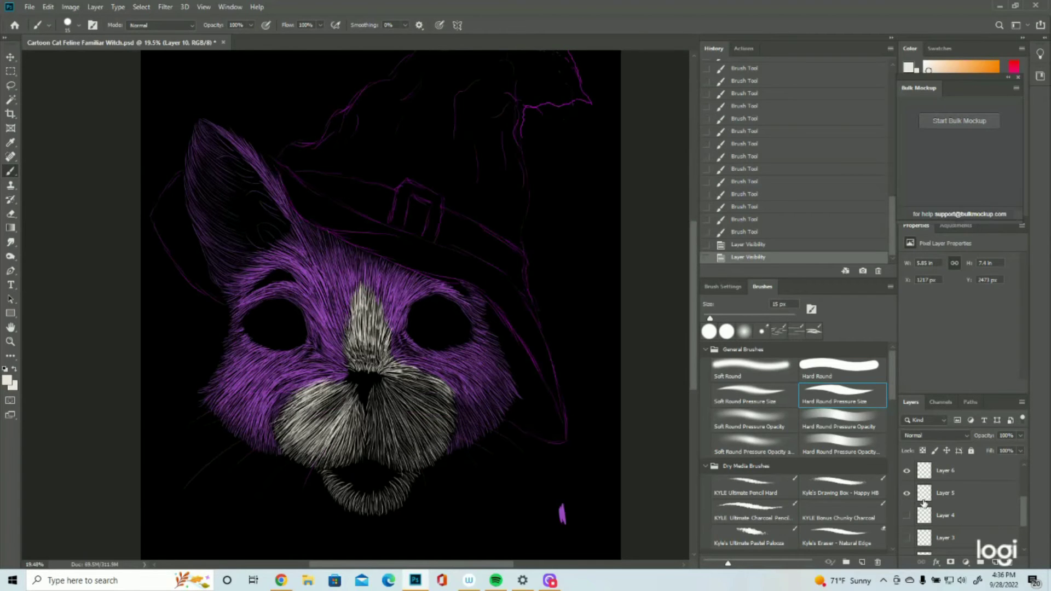
Hide and show Layer 5 once more to compare the face with and without it
{"action": "left_click", "coordinate": [907, 495]}
{"action": "left_click", "coordinate": [907, 496]}
{"action": "scroll", "coordinate": [972, 508], "scroll_direction": "up", "scroll_amount": 2}
{"action": "scroll", "coordinate": [974, 509], "scroll_direction": "down", "scroll_amount": 2}
Thicken the left muzzle's cream fur with strokes fanning out from beneath the nose and along the center line
{"action": "left_click_drag", "start_coordinate": [335, 403], "coordinate": [326, 423]}
{"action": "left_click_drag", "start_coordinate": [343, 400], "coordinate": [326, 420]}
{"action": "left_click_drag", "start_coordinate": [342, 403], "coordinate": [313, 426]}
{"action": "mouse_move", "coordinate": [334, 407]}
{"action": "left_mouse_down"}
{"action": "mouse_move", "coordinate": [314, 428]}
{"action": "mouse_move", "coordinate": [319, 420]}
{"action": "left_mouse_up"}
{"action": "left_click_drag", "start_coordinate": [344, 396], "coordinate": [323, 418]}
{"action": "left_click_drag", "start_coordinate": [339, 401], "coordinate": [325, 418]}
{"action": "mouse_move", "coordinate": [337, 401]}
{"action": "left_mouse_down"}
{"action": "mouse_move", "coordinate": [309, 420]}
{"action": "mouse_move", "coordinate": [322, 419]}
{"action": "left_mouse_up"}
{"action": "mouse_move", "coordinate": [336, 405]}
{"action": "left_mouse_down"}
{"action": "mouse_move", "coordinate": [324, 414]}
{"action": "mouse_move", "coordinate": [357, 401]}
{"action": "left_mouse_up"}
{"action": "left_click_drag", "start_coordinate": [355, 389], "coordinate": [354, 440]}
{"action": "left_click_drag", "start_coordinate": [354, 422], "coordinate": [348, 433]}
{"action": "mouse_move", "coordinate": [341, 379]}
{"action": "left_mouse_down"}
{"action": "mouse_move", "coordinate": [290, 391]}
{"action": "mouse_move", "coordinate": [314, 380]}
{"action": "left_mouse_up"}
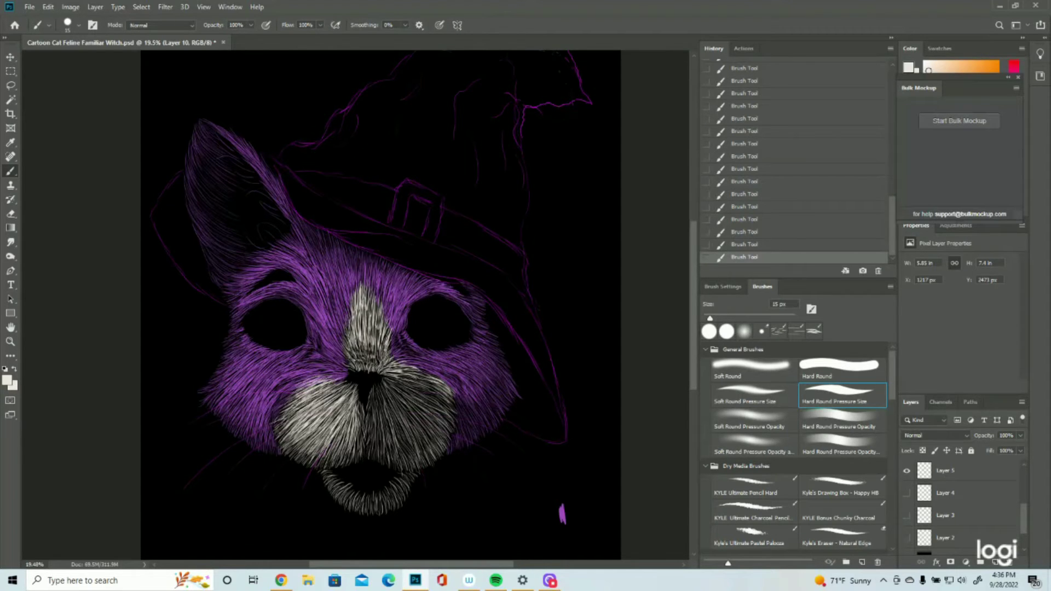
Add fine cream strokes to the nose bridge, extending its pointed tip upward and softening its sides
{"action": "left_click_drag", "start_coordinate": [349, 301], "coordinate": [349, 330]}
{"action": "mouse_move", "coordinate": [357, 283]}
{"action": "left_mouse_down"}
{"action": "mouse_move", "coordinate": [349, 308]}
{"action": "mouse_move", "coordinate": [354, 292]}
{"action": "mouse_move", "coordinate": [367, 297]}
{"action": "left_mouse_up"}
{"action": "mouse_move", "coordinate": [371, 282]}
{"action": "left_mouse_down"}
{"action": "mouse_move", "coordinate": [367, 303]}
{"action": "mouse_move", "coordinate": [359, 285]}
{"action": "left_mouse_up"}
{"action": "mouse_move", "coordinate": [362, 271]}
{"action": "left_mouse_down"}
{"action": "mouse_move", "coordinate": [358, 298]}
{"action": "mouse_move", "coordinate": [380, 311]}
{"action": "mouse_move", "coordinate": [386, 335]}
{"action": "left_mouse_up"}
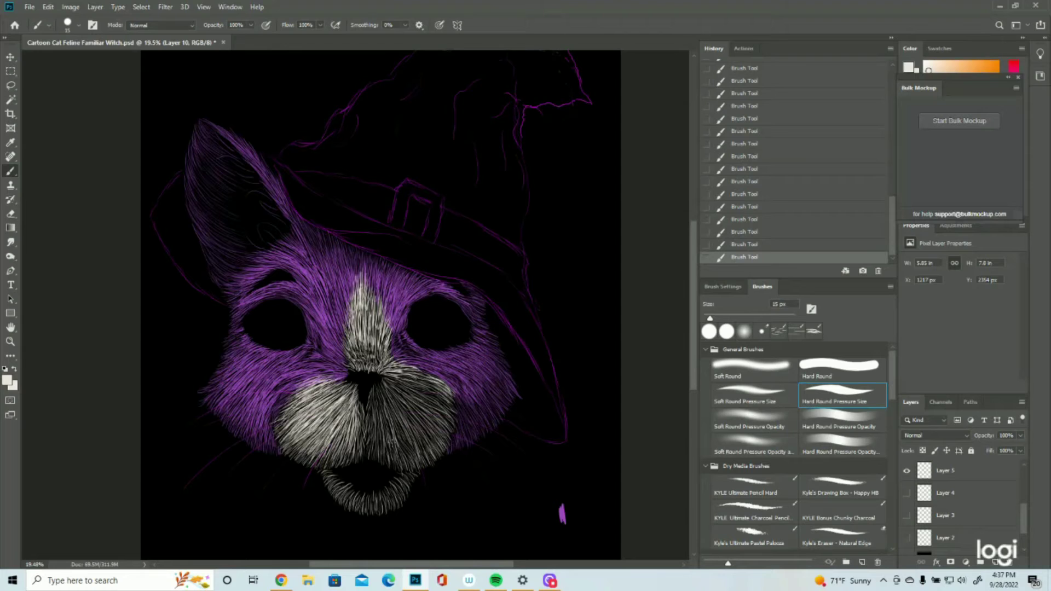
{"action": "left_click_drag", "start_coordinate": [341, 344], "coordinate": [347, 353]}
{"action": "mouse_move", "coordinate": [348, 305]}
{"action": "left_mouse_down"}
{"action": "mouse_move", "coordinate": [337, 345]}
{"action": "mouse_move", "coordinate": [346, 359]}
{"action": "left_mouse_up"}
Paint cream strokes on the right muzzle's upper edge and down its inner side beside the center line
{"action": "mouse_move", "coordinate": [351, 366]}
{"action": "left_mouse_down"}
{"action": "mouse_move", "coordinate": [343, 359]}
{"action": "mouse_move", "coordinate": [397, 352]}
{"action": "mouse_move", "coordinate": [443, 380]}
{"action": "left_mouse_up"}
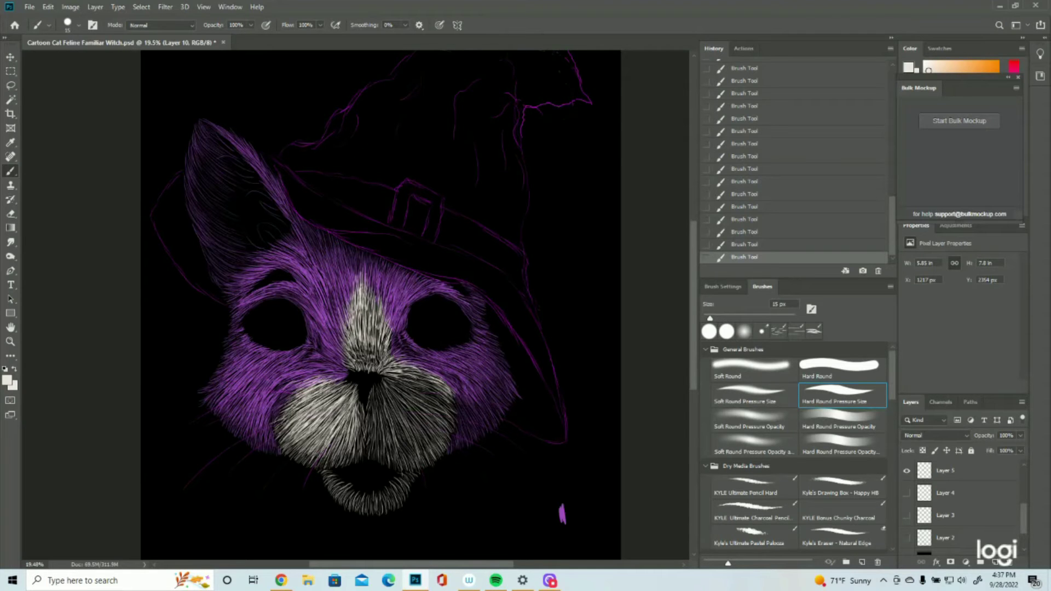
{"action": "left_click_drag", "start_coordinate": [442, 376], "coordinate": [454, 385]}
{"action": "mouse_move", "coordinate": [381, 393]}
{"action": "left_mouse_down"}
{"action": "mouse_move", "coordinate": [404, 441]}
{"action": "mouse_move", "coordinate": [389, 426]}
{"action": "left_mouse_up"}
{"action": "mouse_move", "coordinate": [381, 401]}
{"action": "left_mouse_down"}
{"action": "mouse_move", "coordinate": [391, 436]}
{"action": "mouse_move", "coordinate": [382, 402]}
{"action": "mouse_move", "coordinate": [380, 442]}
{"action": "left_mouse_up"}
{"action": "left_click_drag", "start_coordinate": [376, 390], "coordinate": [376, 443]}
{"action": "mouse_move", "coordinate": [383, 394]}
{"action": "left_mouse_down"}
{"action": "mouse_move", "coordinate": [390, 453]}
{"action": "mouse_move", "coordinate": [373, 443]}
{"action": "left_mouse_up"}
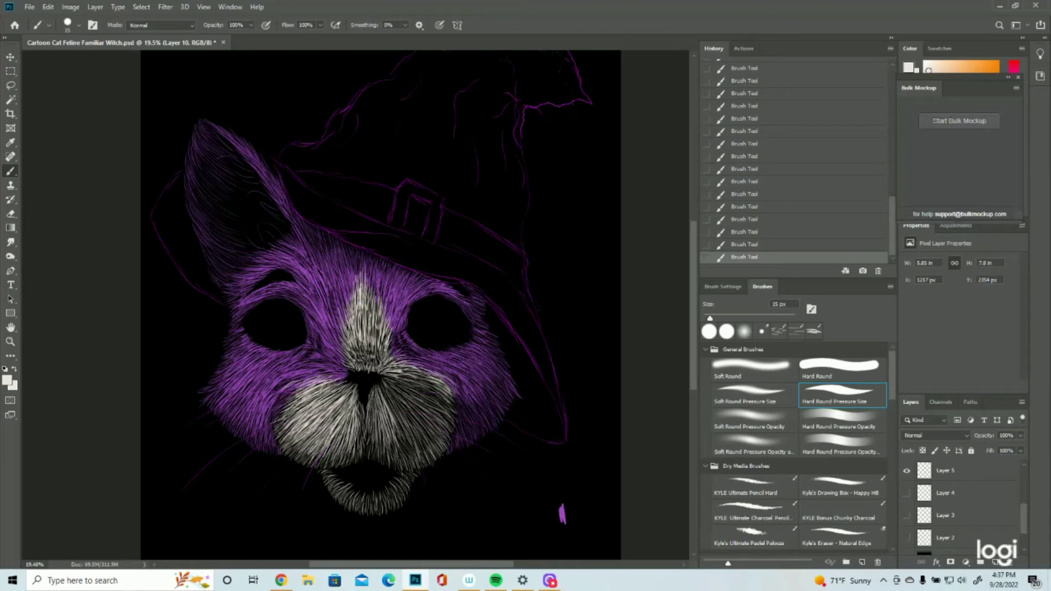
{"action": "left_click_drag", "start_coordinate": [375, 392], "coordinate": [367, 451]}
{"action": "mouse_move", "coordinate": [375, 390]}
{"action": "left_mouse_down"}
{"action": "mouse_move", "coordinate": [374, 438]}
{"action": "mouse_move", "coordinate": [386, 454]}
{"action": "left_mouse_up"}
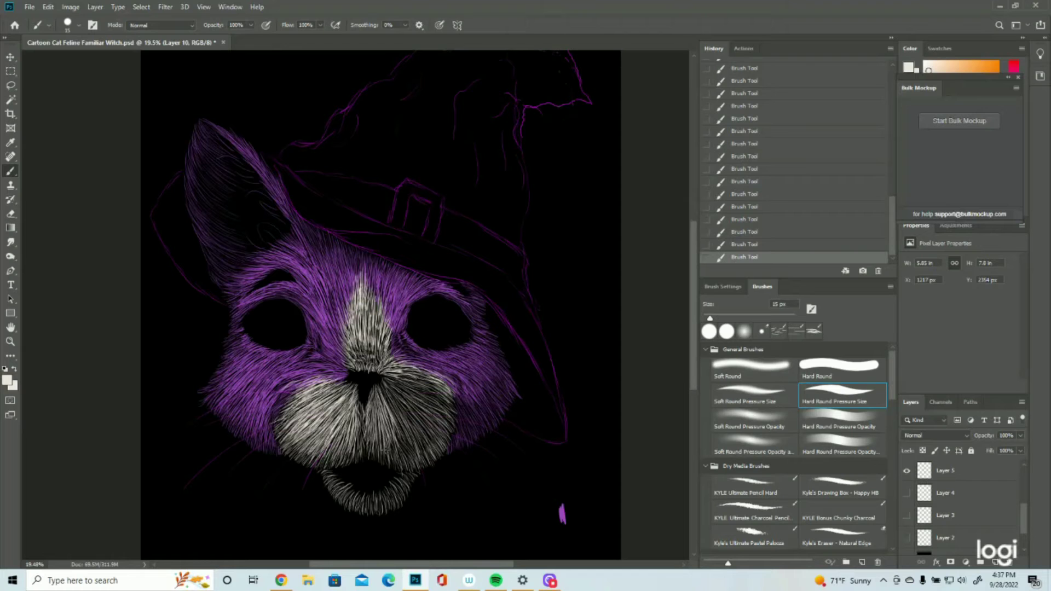
Fill the right muzzle's middle with long cream strokes sweeping down from the nose to its lower edge
{"action": "mouse_move", "coordinate": [378, 380]}
{"action": "left_mouse_down"}
{"action": "mouse_move", "coordinate": [415, 425]}
{"action": "mouse_move", "coordinate": [400, 461]}
{"action": "left_mouse_up"}
{"action": "mouse_move", "coordinate": [407, 415]}
{"action": "left_mouse_down"}
{"action": "mouse_move", "coordinate": [399, 448]}
{"action": "mouse_move", "coordinate": [414, 450]}
{"action": "left_mouse_up"}
{"action": "mouse_move", "coordinate": [381, 390]}
{"action": "left_mouse_down"}
{"action": "mouse_move", "coordinate": [403, 424]}
{"action": "mouse_move", "coordinate": [391, 431]}
{"action": "left_mouse_up"}
{"action": "mouse_move", "coordinate": [377, 393]}
{"action": "left_mouse_down"}
{"action": "mouse_move", "coordinate": [393, 432]}
{"action": "mouse_move", "coordinate": [391, 422]}
{"action": "left_mouse_up"}
{"action": "left_click_drag", "start_coordinate": [383, 429], "coordinate": [393, 448]}
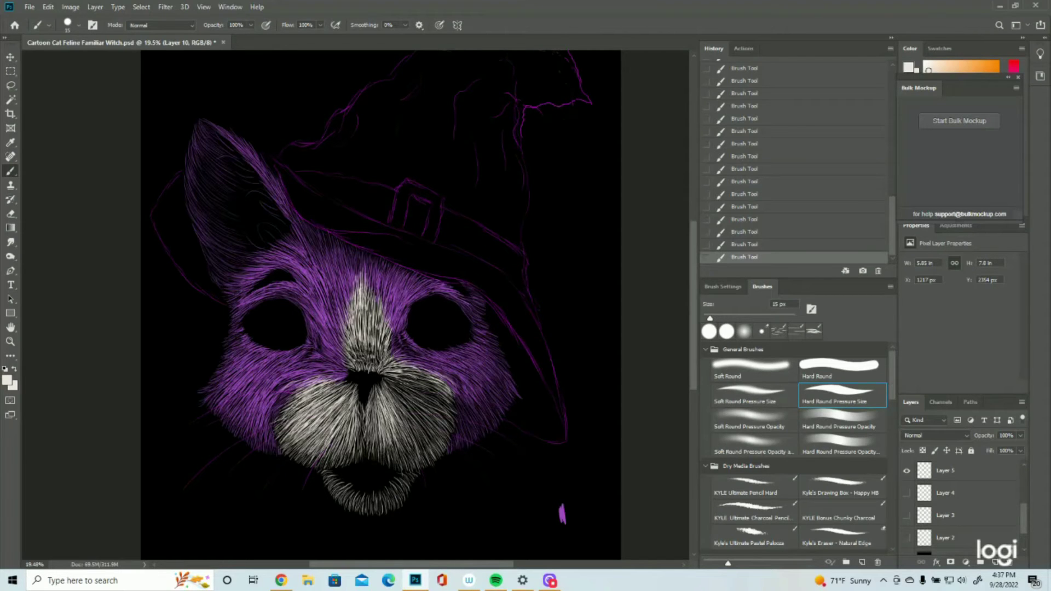
Fill the right muzzle's outer half with dense cream strokes sweeping outward to its side and lower edge
{"action": "left_click_drag", "start_coordinate": [402, 407], "coordinate": [425, 421]}
{"action": "left_click_drag", "start_coordinate": [397, 399], "coordinate": [422, 416]}
{"action": "left_click_drag", "start_coordinate": [393, 393], "coordinate": [411, 402]}
{"action": "mouse_move", "coordinate": [387, 384]}
{"action": "left_mouse_down"}
{"action": "mouse_move", "coordinate": [422, 405]}
{"action": "mouse_move", "coordinate": [415, 389]}
{"action": "mouse_move", "coordinate": [441, 381]}
{"action": "mouse_move", "coordinate": [419, 387]}
{"action": "left_mouse_up"}
{"action": "mouse_move", "coordinate": [421, 377]}
{"action": "left_mouse_down"}
{"action": "mouse_move", "coordinate": [444, 393]}
{"action": "mouse_move", "coordinate": [444, 410]}
{"action": "mouse_move", "coordinate": [433, 398]}
{"action": "mouse_move", "coordinate": [444, 430]}
{"action": "left_mouse_up"}
{"action": "left_click_drag", "start_coordinate": [404, 400], "coordinate": [435, 444]}
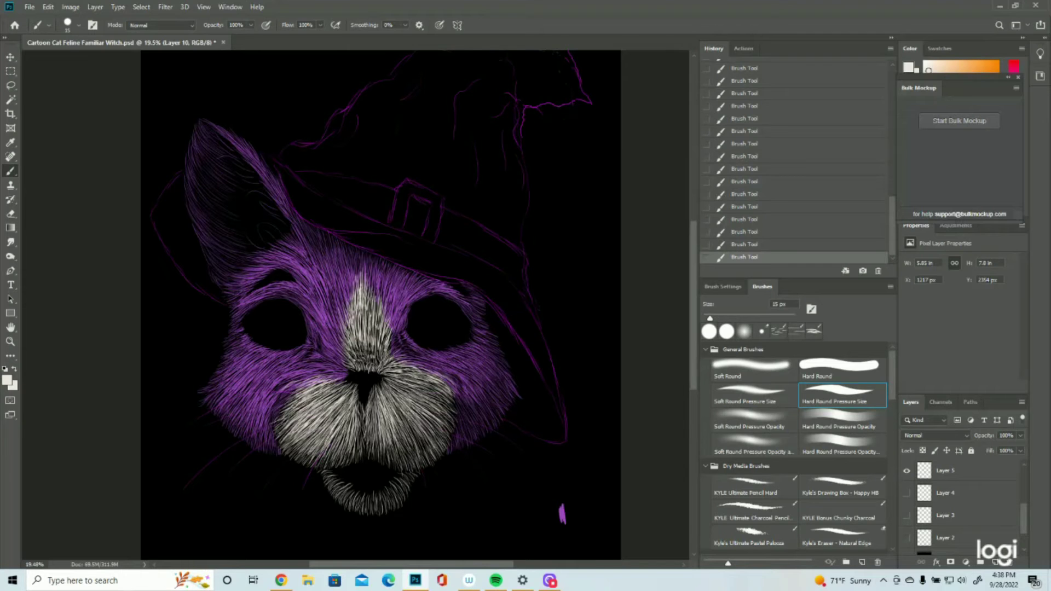
{"action": "left_click_drag", "start_coordinate": [399, 408], "coordinate": [418, 435]}
{"action": "left_click_drag", "start_coordinate": [407, 420], "coordinate": [428, 456]}
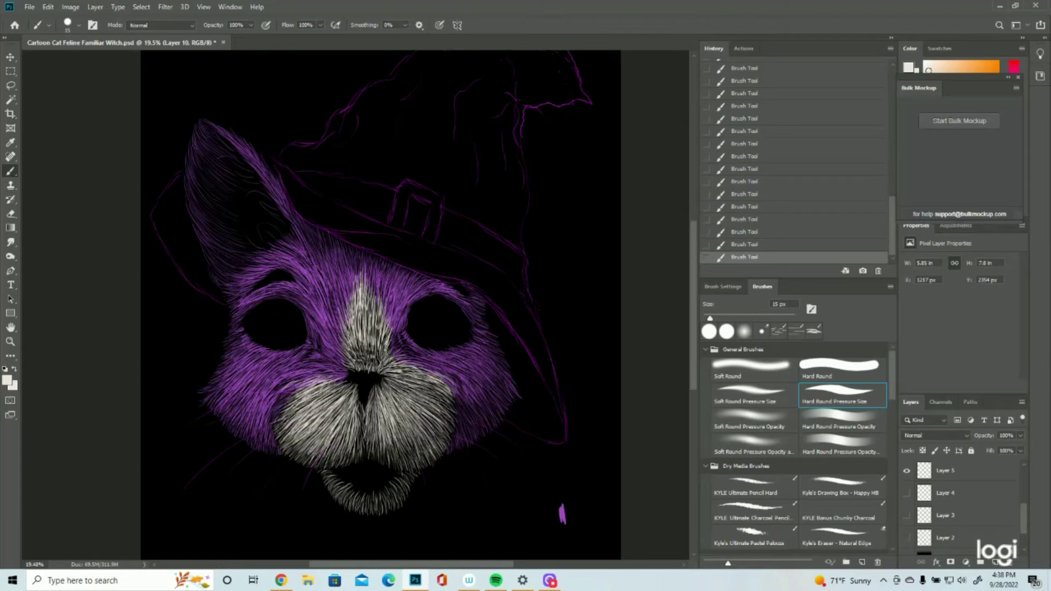
Layer more cream strokes across the upper part of the right muzzle, sweeping outward from the nose
{"action": "left_click_drag", "start_coordinate": [385, 383], "coordinate": [414, 396]}
{"action": "left_click_drag", "start_coordinate": [398, 387], "coordinate": [429, 400]}
{"action": "left_click_drag", "start_coordinate": [390, 380], "coordinate": [408, 387]}
{"action": "left_click_drag", "start_coordinate": [397, 382], "coordinate": [433, 382]}
{"action": "mouse_move", "coordinate": [397, 374]}
{"action": "left_mouse_down"}
{"action": "mouse_move", "coordinate": [428, 380]}
{"action": "mouse_move", "coordinate": [430, 395]}
{"action": "mouse_move", "coordinate": [376, 430]}
{"action": "mouse_move", "coordinate": [412, 429]}
{"action": "left_mouse_up"}
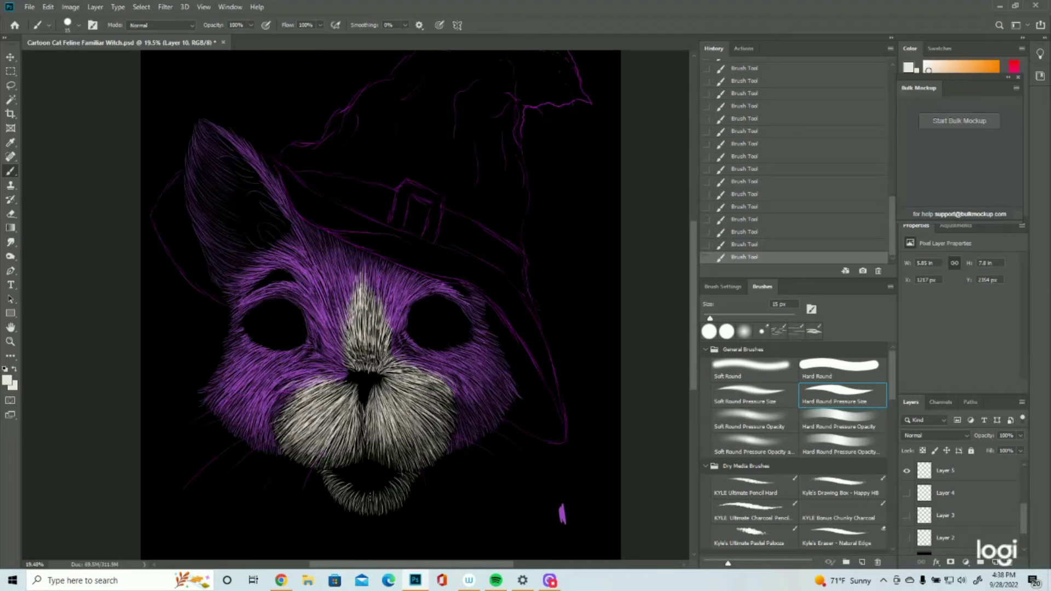
Thicken the chin fur with dense cream strokes around the lower edge of the open mouth
{"action": "mouse_move", "coordinate": [372, 496]}
{"action": "left_mouse_down"}
{"action": "mouse_move", "coordinate": [361, 515]}
{"action": "mouse_move", "coordinate": [336, 493]}
{"action": "left_mouse_up"}
{"action": "left_click_drag", "start_coordinate": [343, 484], "coordinate": [333, 491]}
{"action": "mouse_move", "coordinate": [343, 479]}
{"action": "left_mouse_down"}
{"action": "mouse_move", "coordinate": [332, 488]}
{"action": "mouse_move", "coordinate": [372, 513]}
{"action": "mouse_move", "coordinate": [400, 497]}
{"action": "left_mouse_up"}
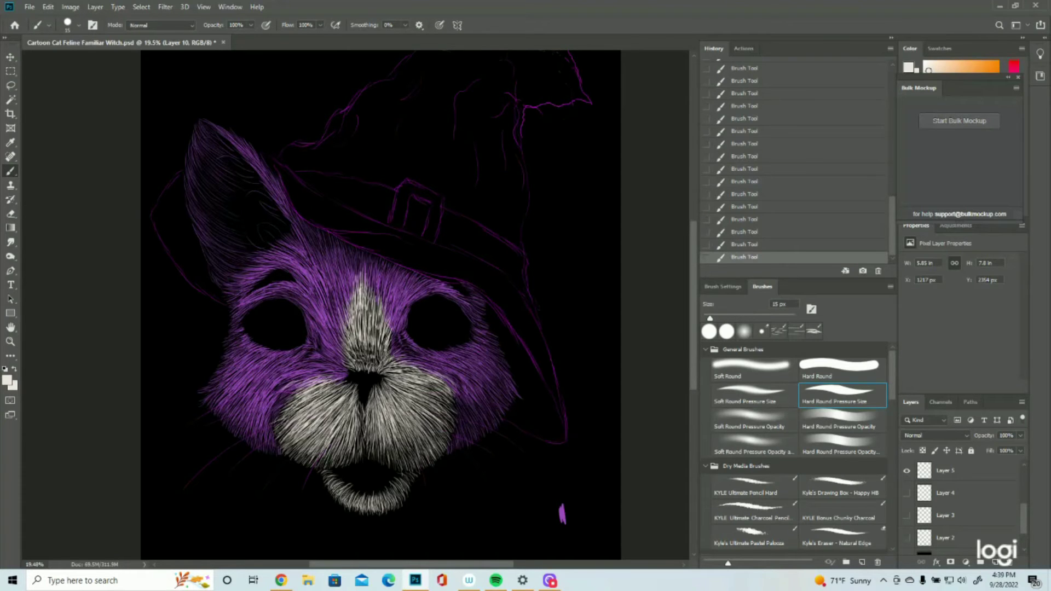
Touch up the nose bridge's lower left side and both muzzles' outer edges with short cream strokes
{"action": "left_click_drag", "start_coordinate": [344, 357], "coordinate": [336, 351]}
{"action": "left_click_drag", "start_coordinate": [346, 361], "coordinate": [337, 348]}
{"action": "left_click_drag", "start_coordinate": [450, 379], "coordinate": [454, 389]}
{"action": "left_click_drag", "start_coordinate": [278, 387], "coordinate": [283, 397]}
Save the document and add a new layer above Layer 10, ready for painting with the Brush tool
{"action": "left_click", "coordinate": [10, 342]}
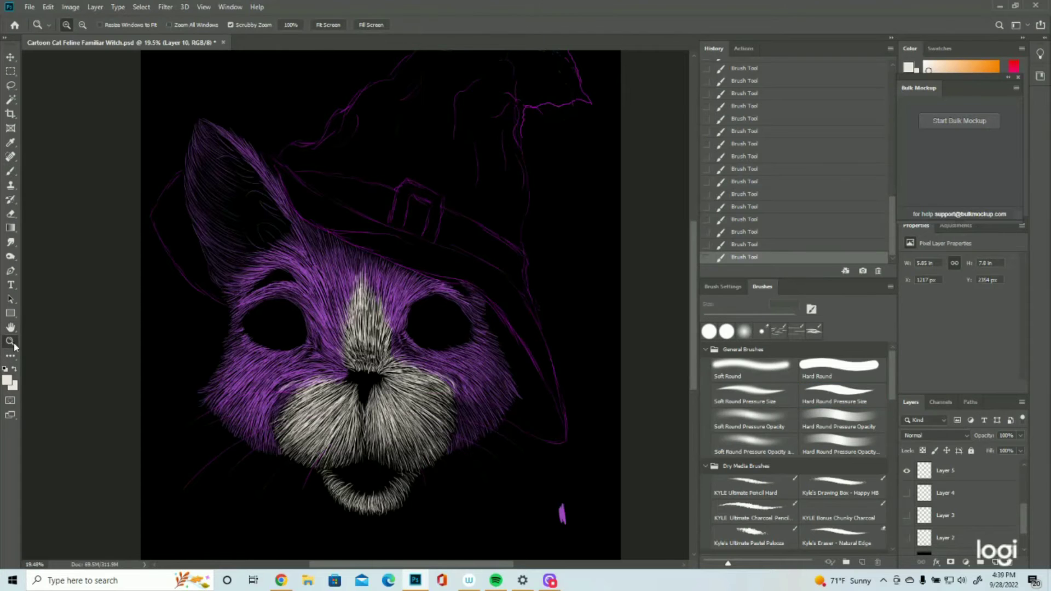
{"action": "left_click_drag", "start_coordinate": [409, 382], "coordinate": [382, 381]}
{"action": "left_click", "coordinate": [414, 310]}
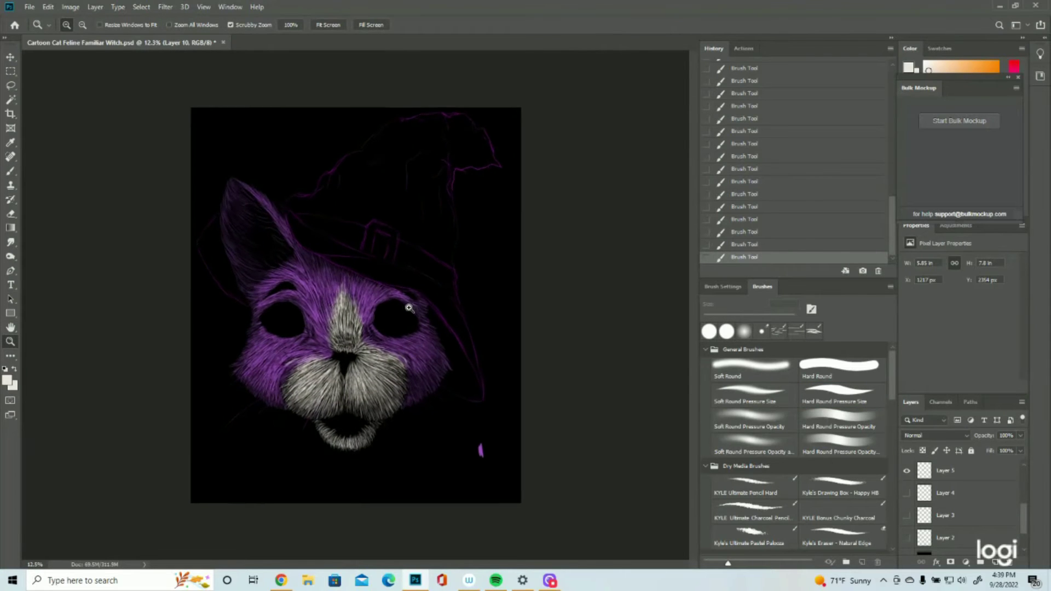
{"action": "left_click", "coordinate": [48, 6]}
{"action": "mouse_move", "coordinate": [29, 6]}
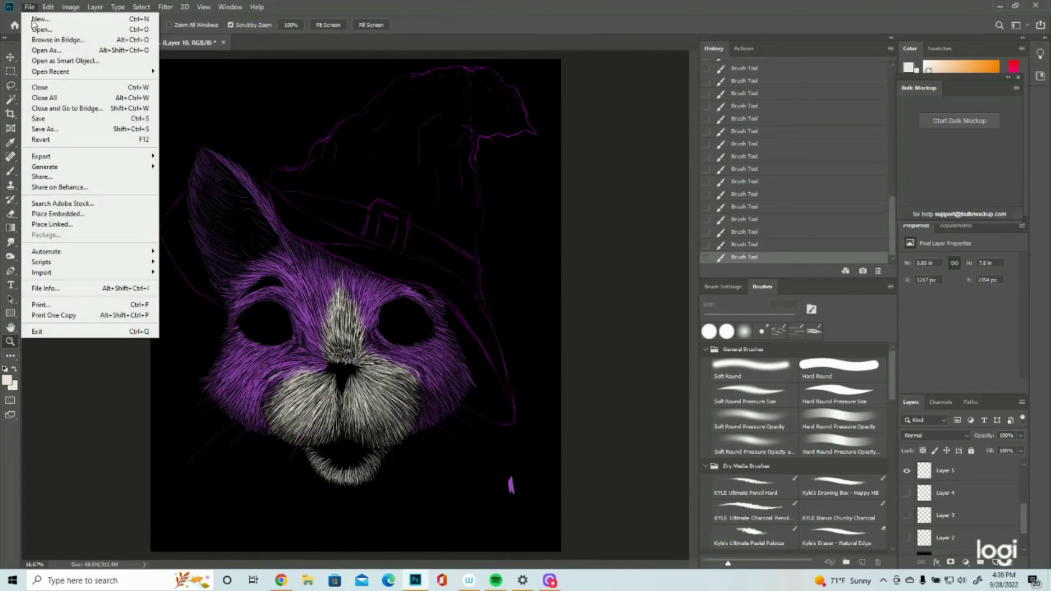
{"action": "left_click", "coordinate": [44, 120]}
{"action": "scroll", "coordinate": [998, 512], "scroll_direction": "up", "scroll_amount": 3}
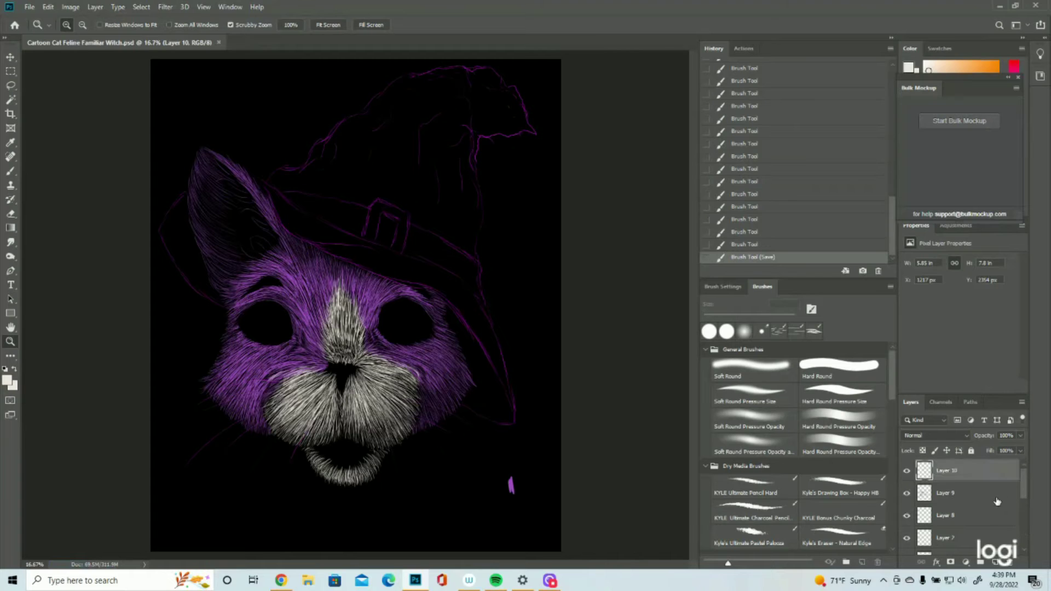
{"action": "left_click", "coordinate": [996, 563]}
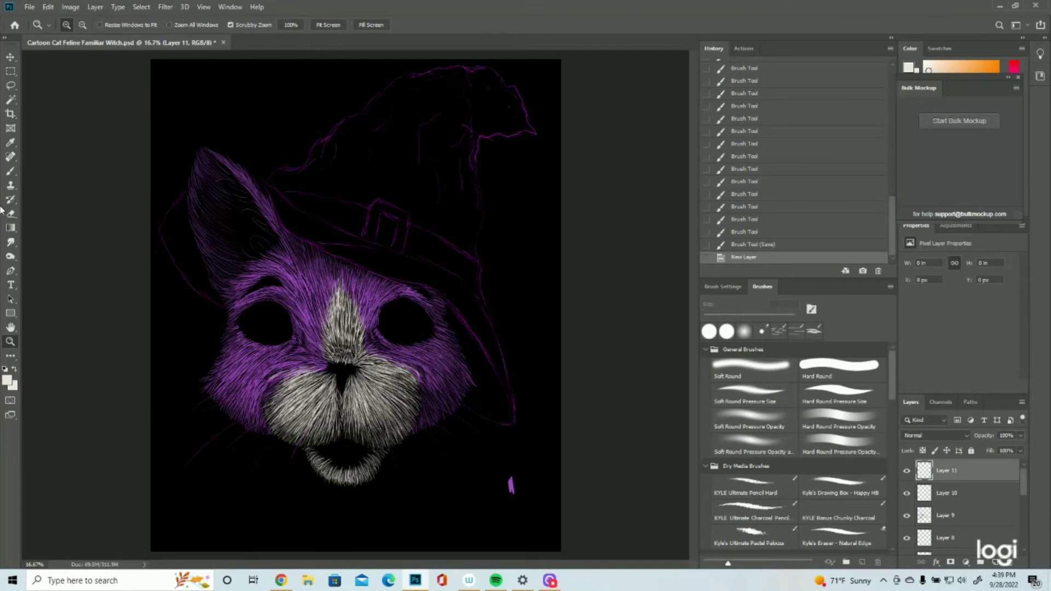
{"action": "left_click", "coordinate": [10, 171]}
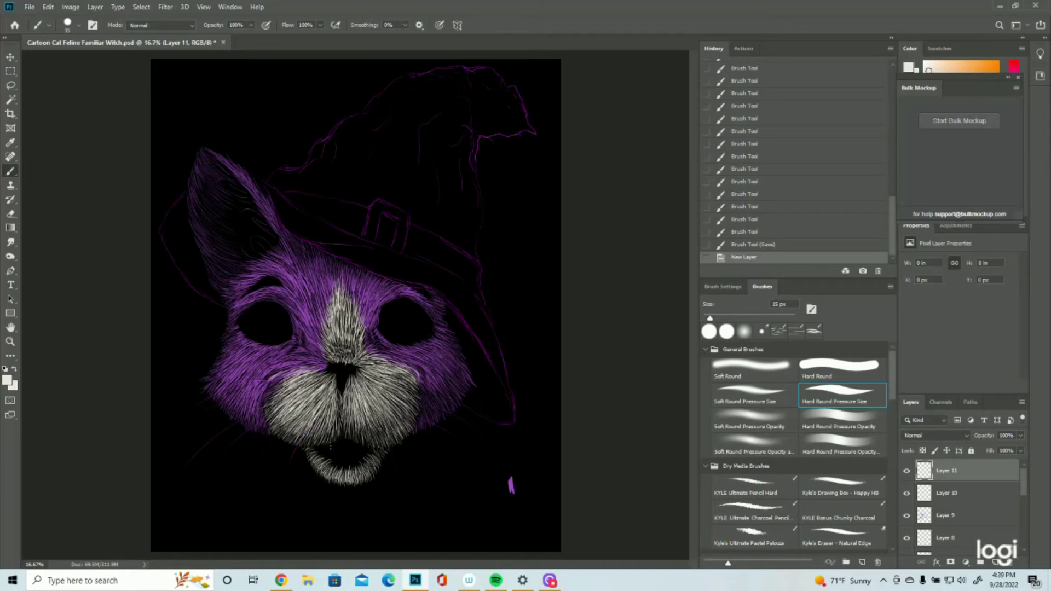
Try painting small cream fangs and teeth along the upper edge of the open mouth
{"action": "left_click_drag", "start_coordinate": [322, 446], "coordinate": [325, 453]}
{"action": "left_click_drag", "start_coordinate": [324, 447], "coordinate": [326, 453]}
{"action": "left_click_drag", "start_coordinate": [325, 448], "coordinate": [325, 455]}
{"action": "left_click_drag", "start_coordinate": [364, 445], "coordinate": [363, 452]}
{"action": "left_click_drag", "start_coordinate": [361, 445], "coordinate": [363, 446]}
{"action": "left_click_drag", "start_coordinate": [329, 442], "coordinate": [330, 448]}
{"action": "left_click_drag", "start_coordinate": [350, 441], "coordinate": [349, 438]}
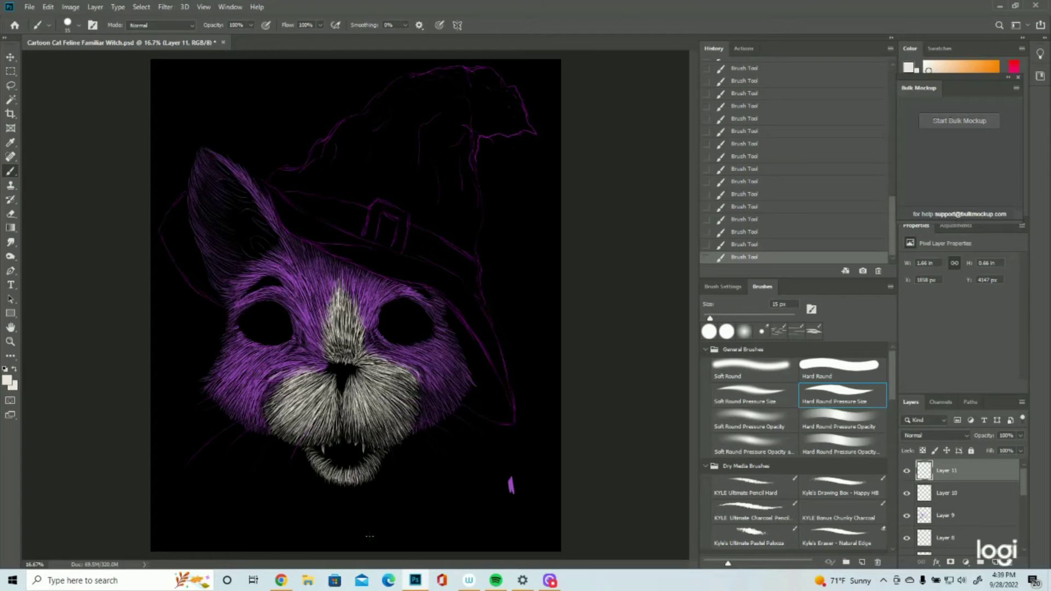
Step back through the history to the earliest brush stroke, undoing the teeth strokes
{"action": "left_click", "coordinate": [762, 206]}
{"action": "left_click", "coordinate": [759, 181]}
{"action": "left_click", "coordinate": [777, 144]}
{"action": "scroll", "coordinate": [794, 153], "scroll_direction": "up", "scroll_amount": 1}
{"action": "left_click", "coordinate": [797, 161]}
{"action": "mouse_move", "coordinate": [796, 160]}
{"action": "left_mouse_down"}
{"action": "mouse_move", "coordinate": [764, 137]}
{"action": "mouse_move", "coordinate": [752, 110]}
{"action": "mouse_move", "coordinate": [768, 134]}
{"action": "mouse_move", "coordinate": [764, 111]}
{"action": "left_mouse_up"}
{"action": "mouse_move", "coordinate": [814, 176]}
{"action": "left_mouse_down"}
{"action": "mouse_move", "coordinate": [781, 175]}
{"action": "mouse_move", "coordinate": [754, 131]}
{"action": "mouse_move", "coordinate": [778, 198]}
{"action": "mouse_move", "coordinate": [746, 237]}
{"action": "left_mouse_up"}
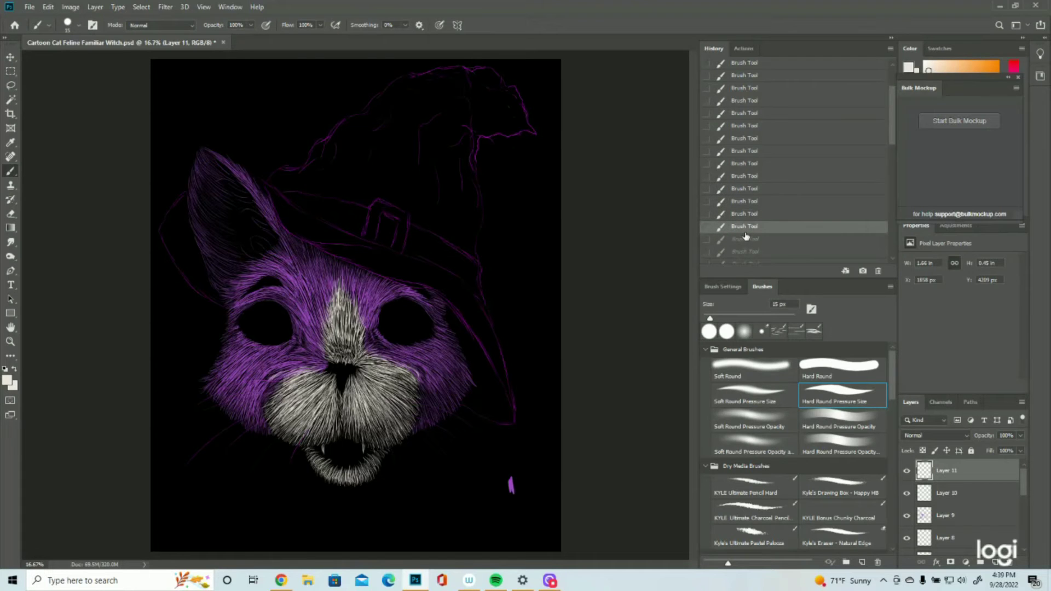
{"action": "scroll", "coordinate": [745, 230], "scroll_direction": "up", "scroll_amount": 3}
{"action": "left_click", "coordinate": [750, 88]}
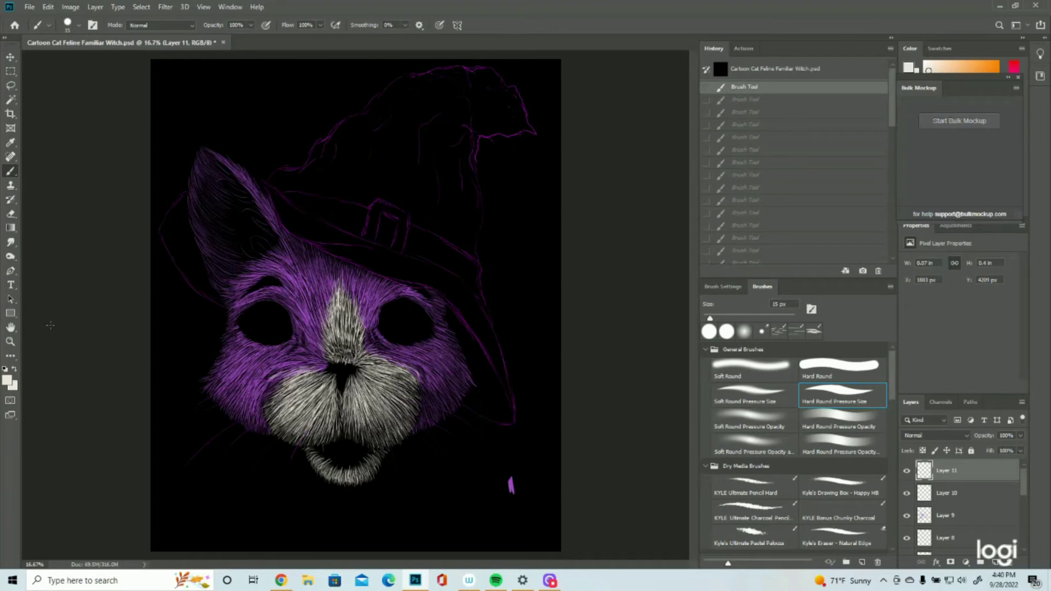
Paint small pointed cream fangs at the left and right of the upper mouth edge
{"action": "left_click_drag", "start_coordinate": [325, 445], "coordinate": [323, 448]}
{"action": "left_click_drag", "start_coordinate": [323, 444], "coordinate": [323, 446]}
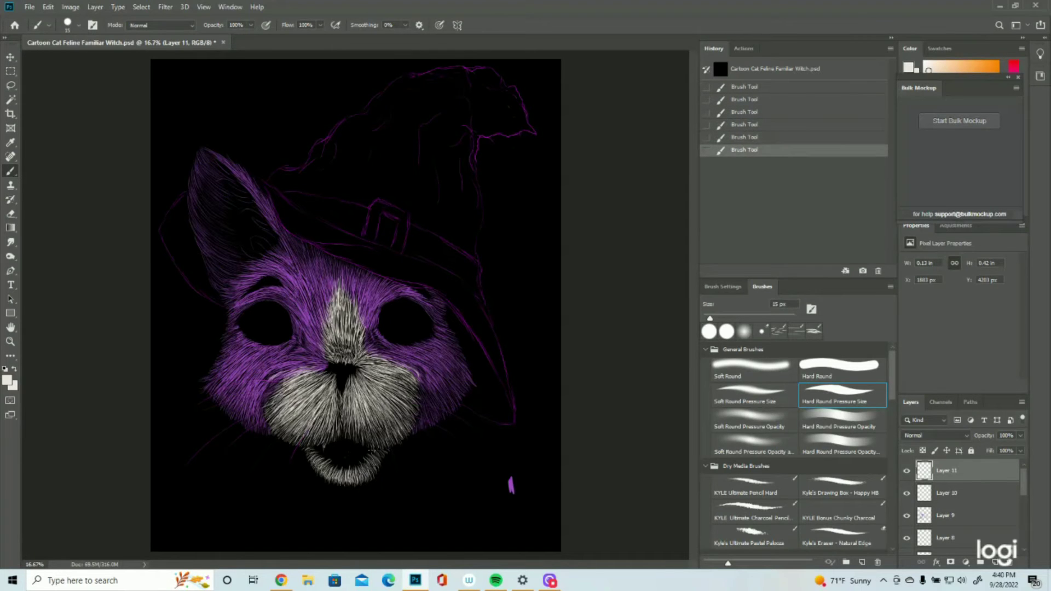
{"action": "left_click_drag", "start_coordinate": [363, 444], "coordinate": [363, 450]}
{"action": "left_click_drag", "start_coordinate": [364, 444], "coordinate": [364, 450]}
{"action": "left_click_drag", "start_coordinate": [365, 444], "coordinate": [363, 449]}
{"action": "left_click_drag", "start_coordinate": [364, 445], "coordinate": [364, 450]}
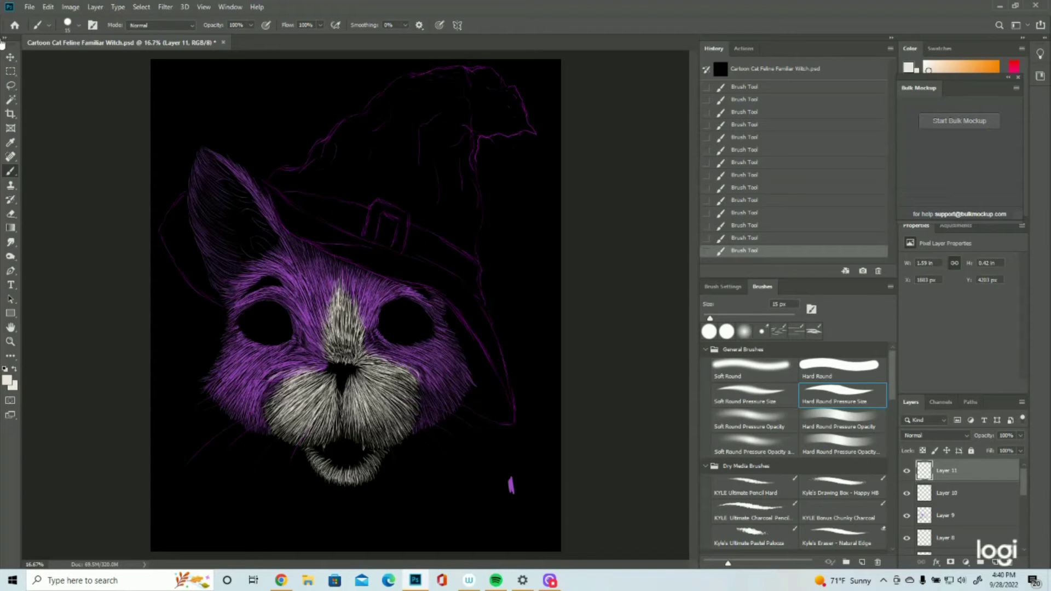
Lasso the lower end of the left fang, delete it and clear the selection
{"action": "left_click", "coordinate": [10, 85]}
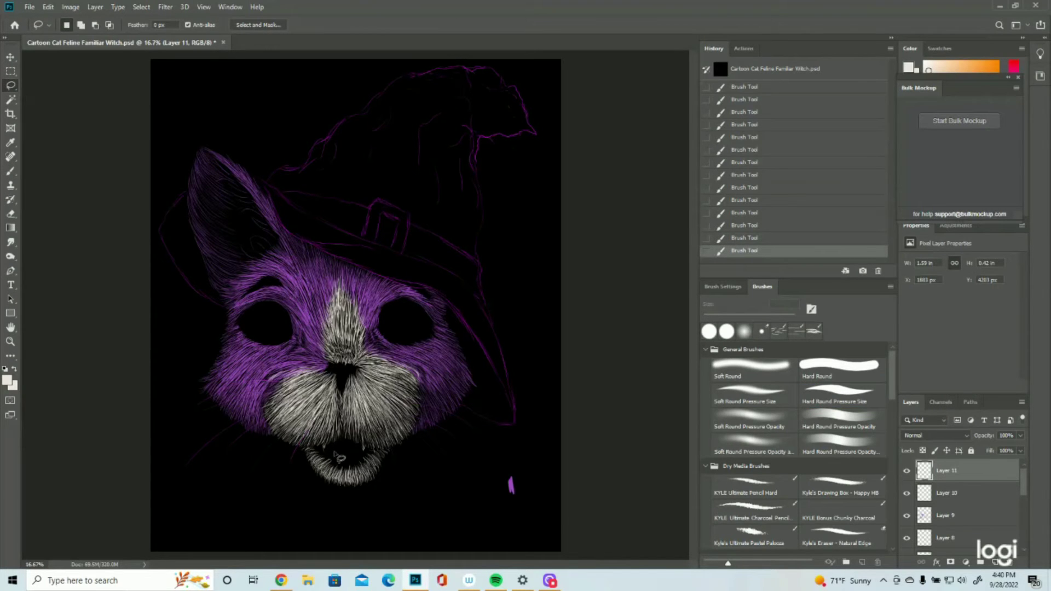
{"action": "mouse_move", "coordinate": [326, 452]}
{"action": "left_mouse_down"}
{"action": "mouse_move", "coordinate": [341, 459]}
{"action": "mouse_move", "coordinate": [335, 444]}
{"action": "left_mouse_up"}
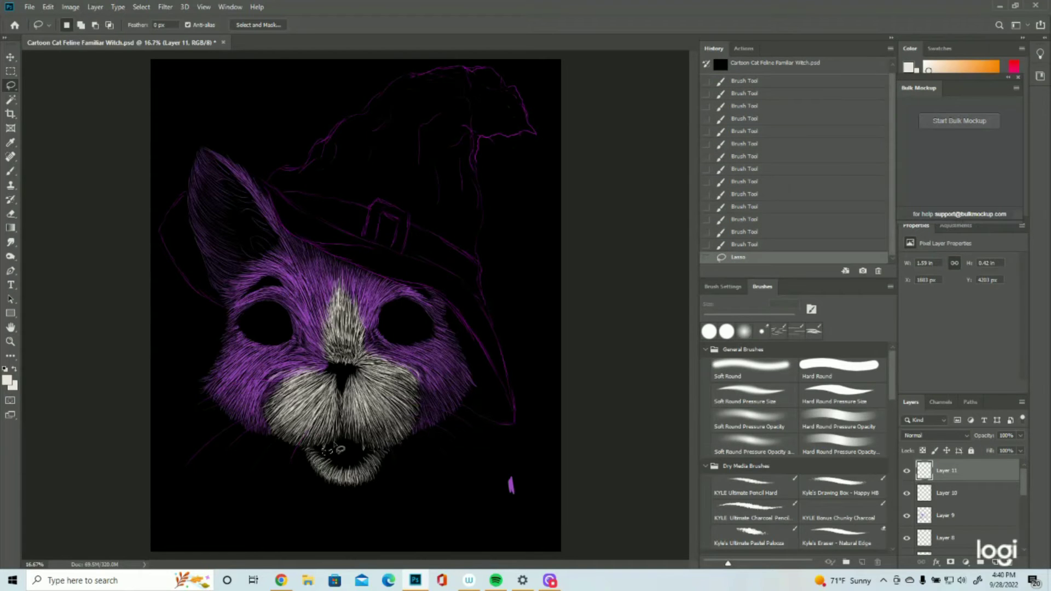
{"action": "key", "text": "Delete"}
{"action": "key", "text": "ctrl+d"}
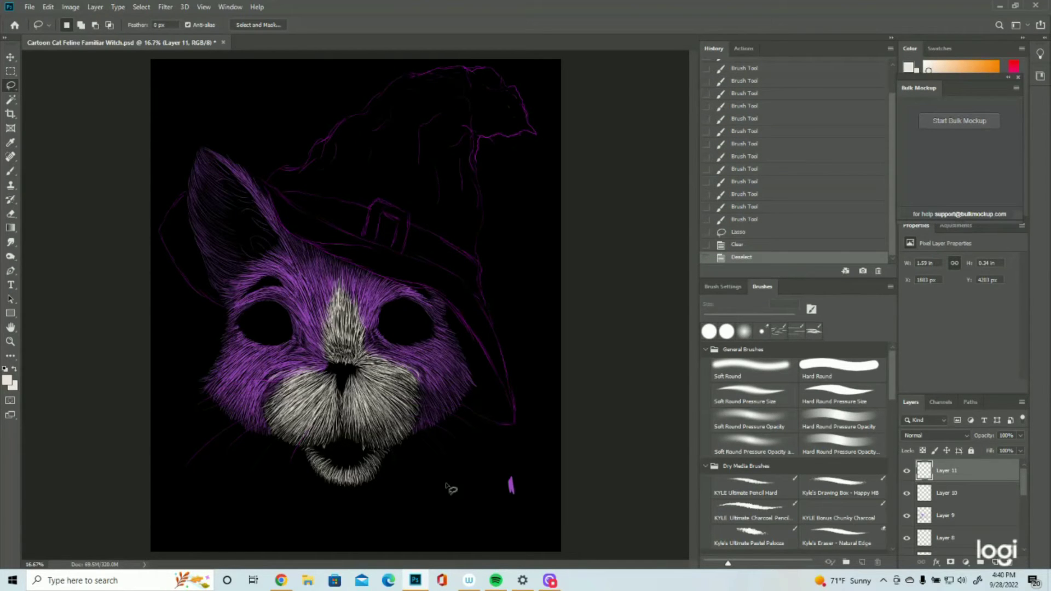
Add a new layer above Layer 11 and set the brush color to muted pink 996662
{"action": "left_click", "coordinate": [11, 171]}
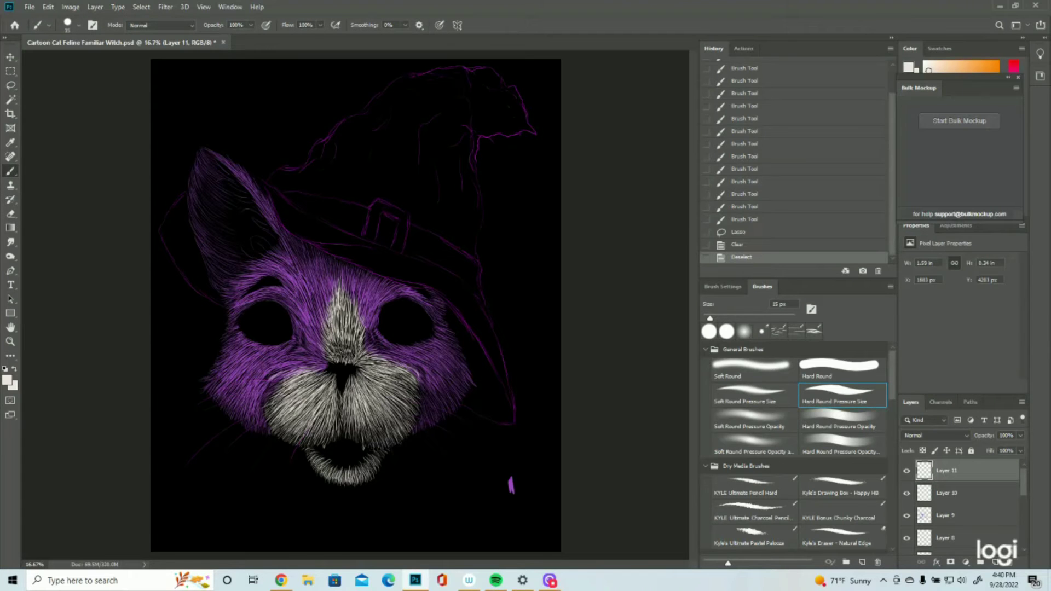
{"action": "left_click", "coordinate": [996, 563]}
{"action": "left_click", "coordinate": [7, 380]}
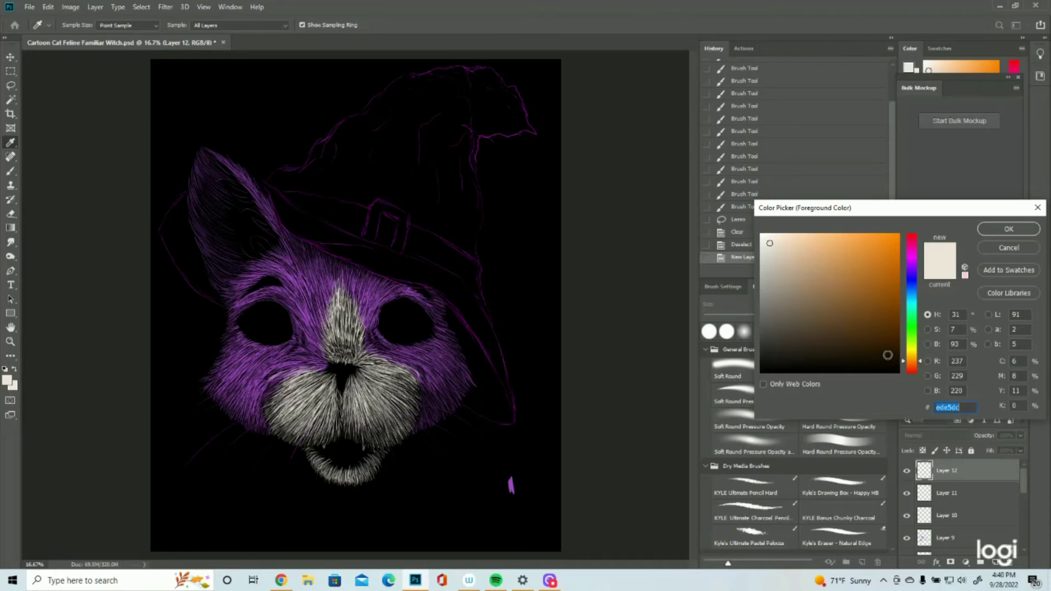
{"action": "left_click", "coordinate": [911, 371]}
{"action": "left_click", "coordinate": [797, 293]}
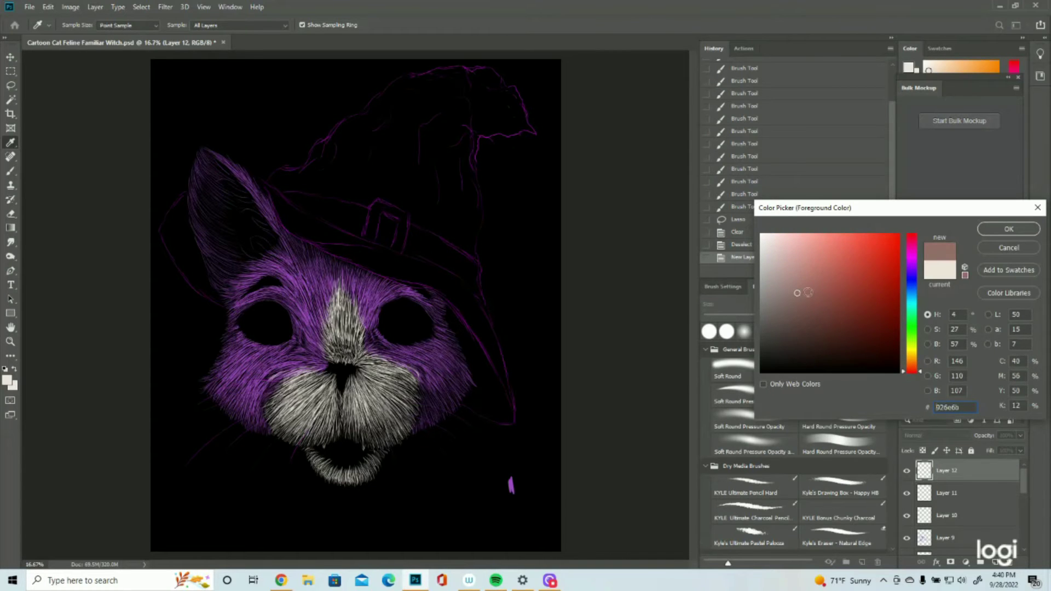
{"action": "left_click", "coordinate": [1009, 229]}
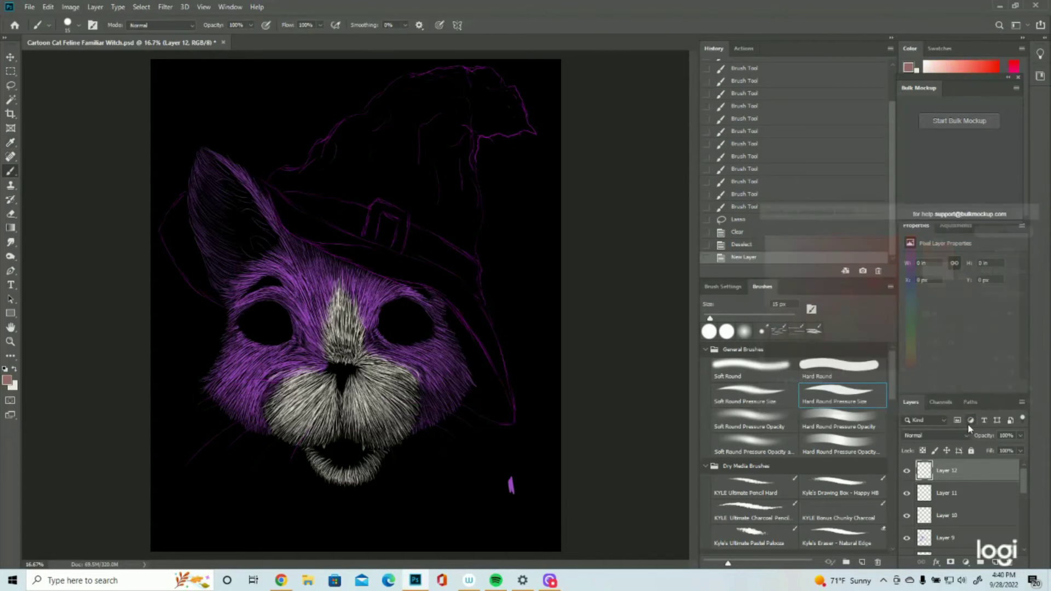
Paint the tongue inside the open mouth on Layer 12 with fine muted pink strokes
{"action": "left_click", "coordinate": [906, 471]}
{"action": "left_click", "coordinate": [907, 471]}
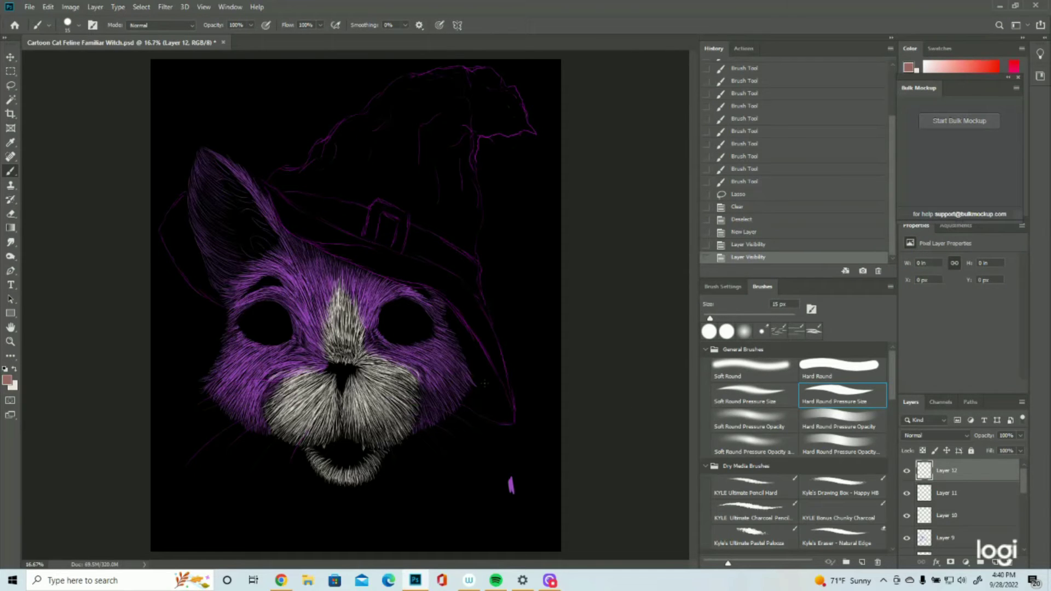
{"action": "left_click_drag", "start_coordinate": [346, 450], "coordinate": [347, 463]}
{"action": "left_click_drag", "start_coordinate": [348, 449], "coordinate": [353, 463]}
{"action": "left_click_drag", "start_coordinate": [354, 449], "coordinate": [358, 463]}
{"action": "left_click_drag", "start_coordinate": [360, 450], "coordinate": [354, 464]}
{"action": "left_click_drag", "start_coordinate": [351, 448], "coordinate": [350, 463]}
{"action": "mouse_move", "coordinate": [346, 448]}
{"action": "left_mouse_down"}
{"action": "mouse_move", "coordinate": [346, 463]}
{"action": "mouse_move", "coordinate": [344, 448]}
{"action": "left_mouse_up"}
{"action": "mouse_move", "coordinate": [342, 446]}
{"action": "left_mouse_down"}
{"action": "mouse_move", "coordinate": [330, 457]}
{"action": "mouse_move", "coordinate": [340, 449]}
{"action": "left_mouse_up"}
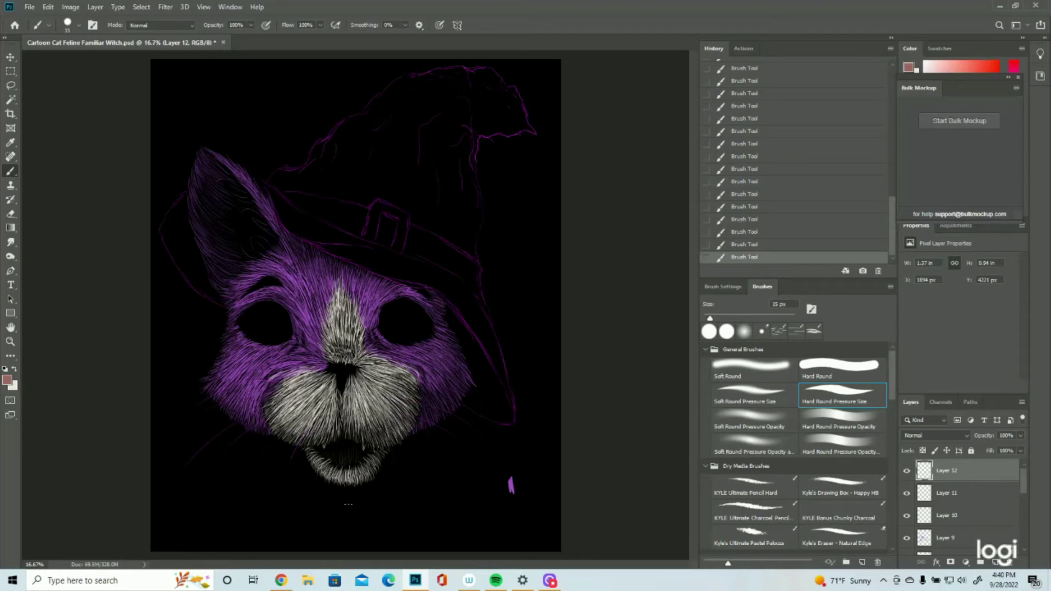
Restore the cream brush color and paint small lower teeth in the mouth on Layer 11
{"action": "left_click", "coordinate": [953, 495]}
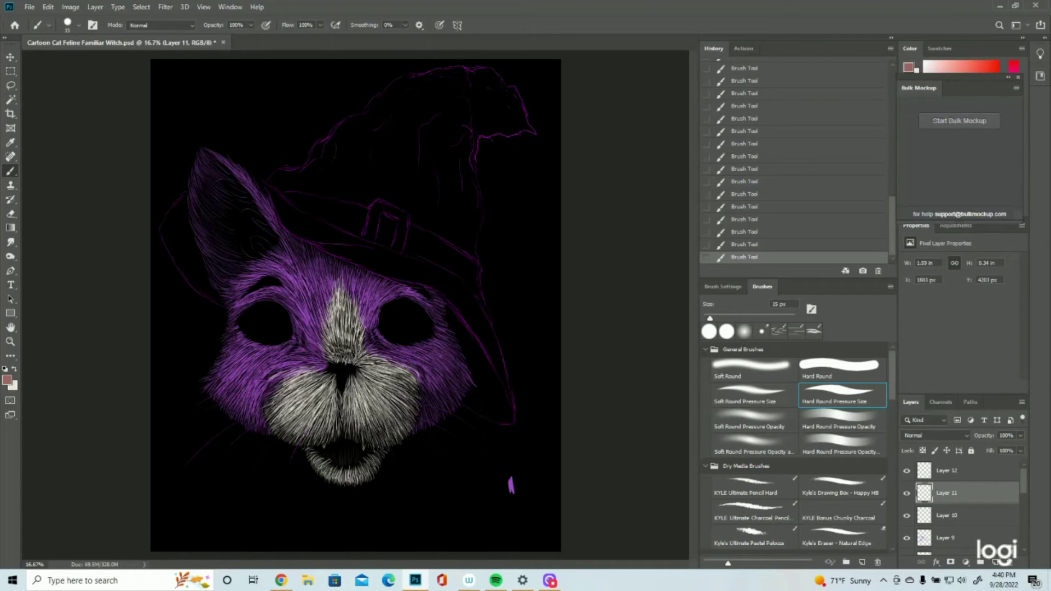
{"action": "left_click", "coordinate": [8, 382]}
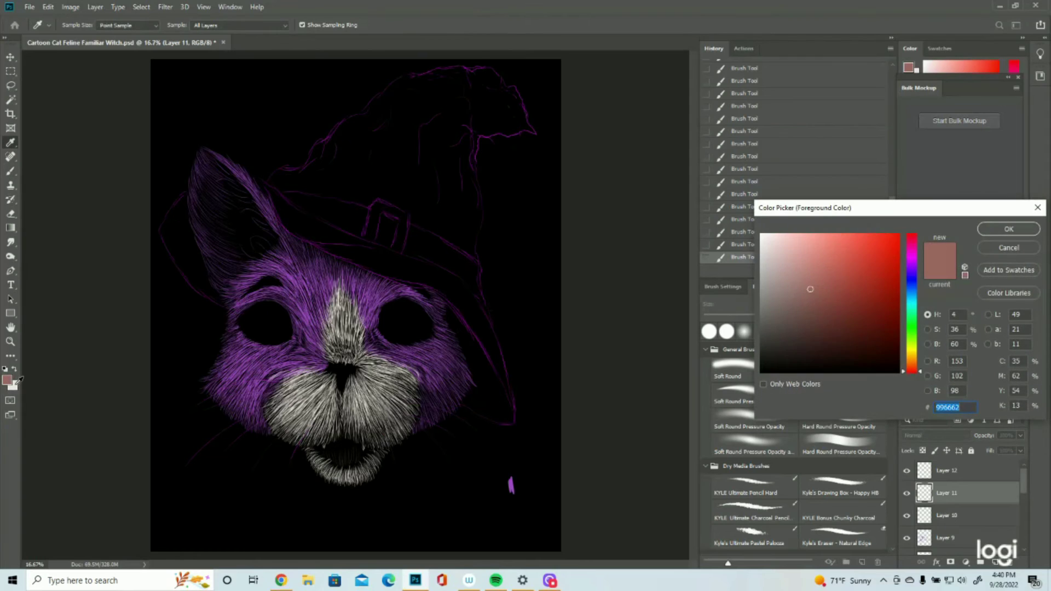
{"action": "left_click", "coordinate": [15, 386]}
{"action": "left_click", "coordinate": [1009, 228]}
{"action": "key", "text": "b"}
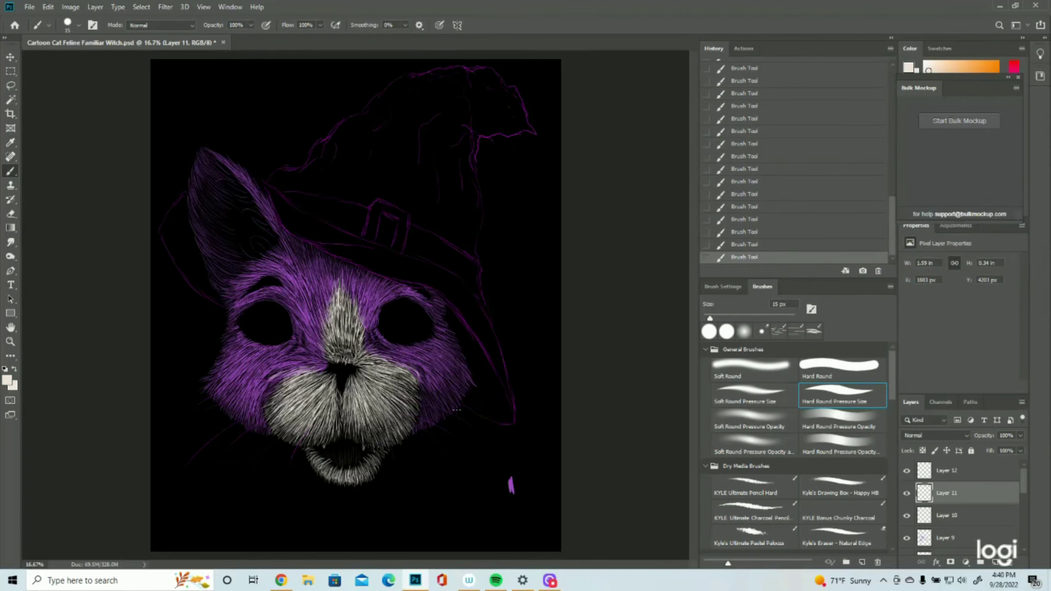
{"action": "left_click_drag", "start_coordinate": [364, 450], "coordinate": [361, 463]}
Save the document and add a new layer above Layer 12
{"action": "left_click", "coordinate": [29, 6]}
{"action": "left_click", "coordinate": [39, 119]}
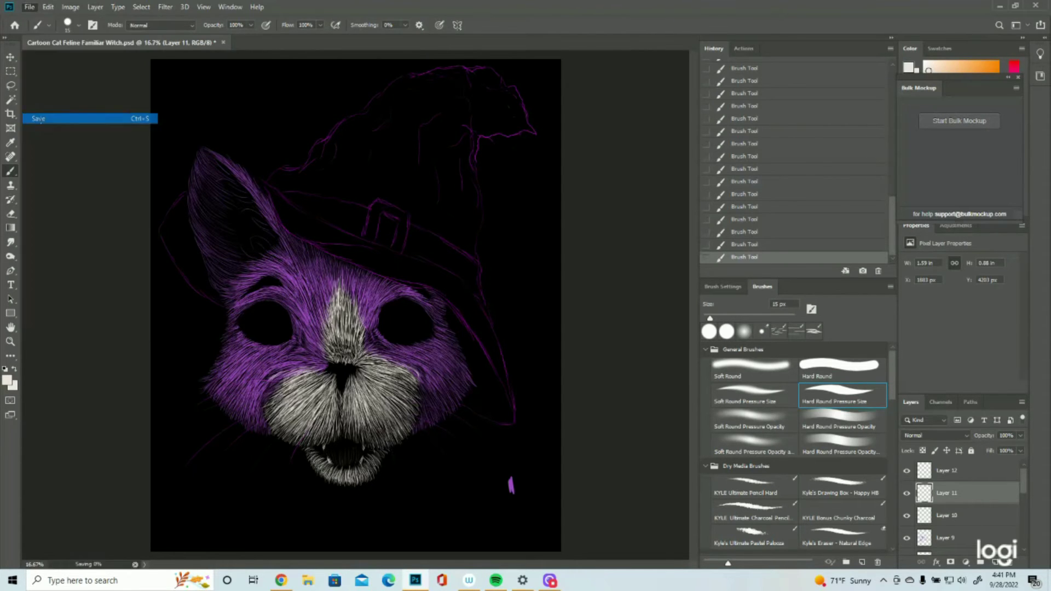
{"action": "left_click", "coordinate": [947, 472]}
{"action": "left_click", "coordinate": [998, 563]}
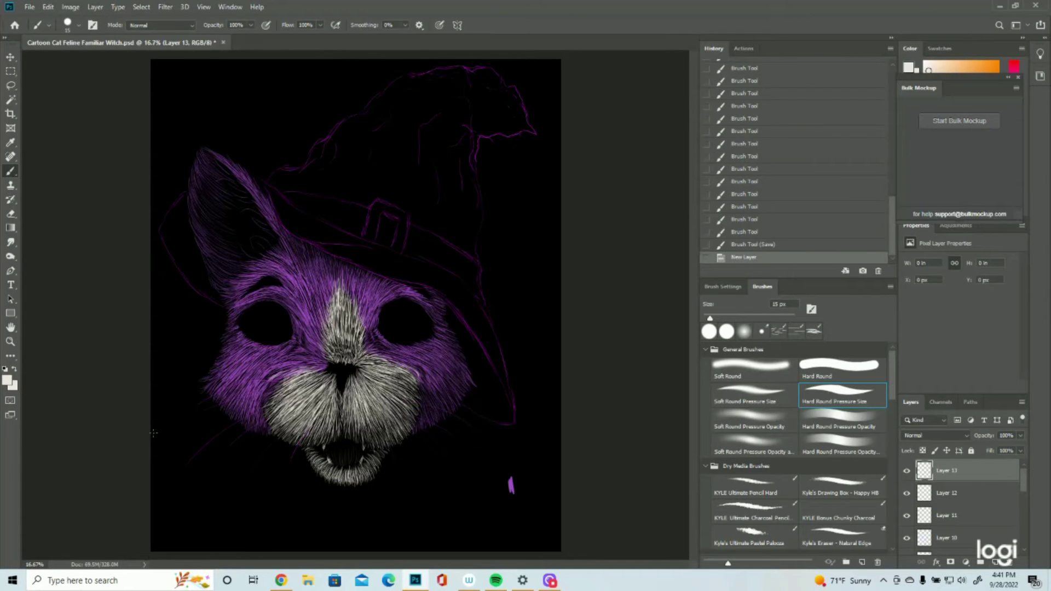
Set the brush color to the purple sampled from the swatch mark painted on the canvas
{"action": "left_click", "coordinate": [8, 382]}
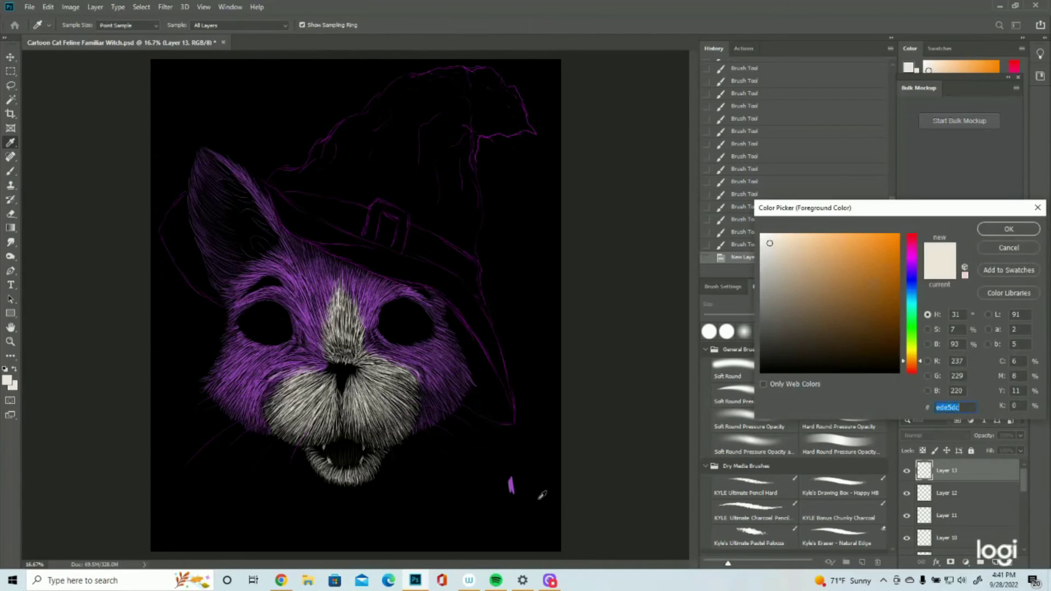
{"action": "left_click", "coordinate": [511, 485]}
{"action": "left_click", "coordinate": [992, 233]}
{"action": "key", "text": "b"}
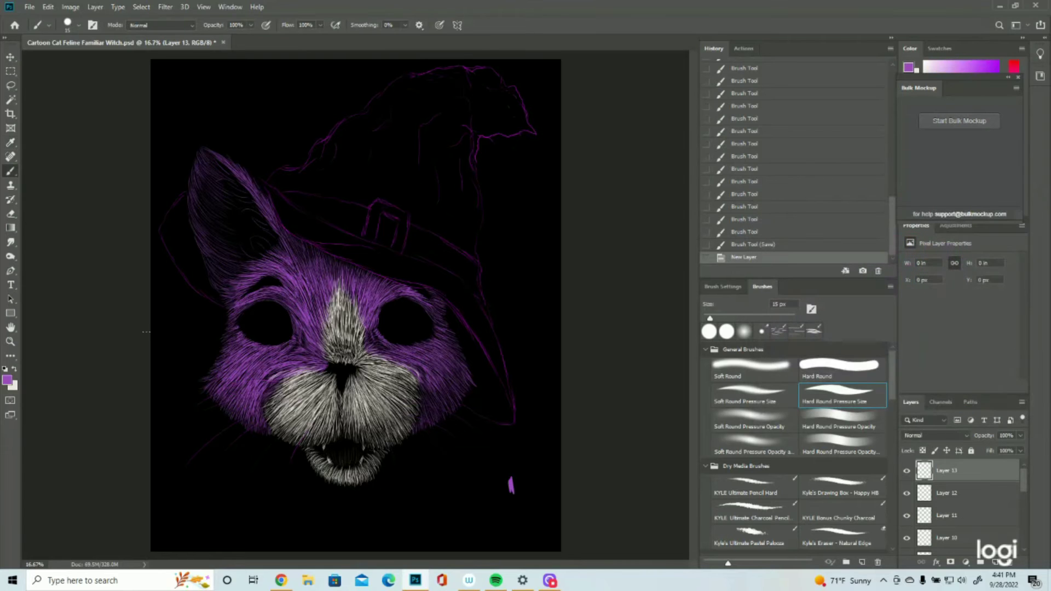
Show the Layer 2 sketch to check the nose outline against the fur up close, and hide it again
{"action": "scroll", "coordinate": [965, 504], "scroll_direction": "down", "scroll_amount": 5}
{"action": "scroll", "coordinate": [965, 503], "scroll_direction": "down", "scroll_amount": 1}
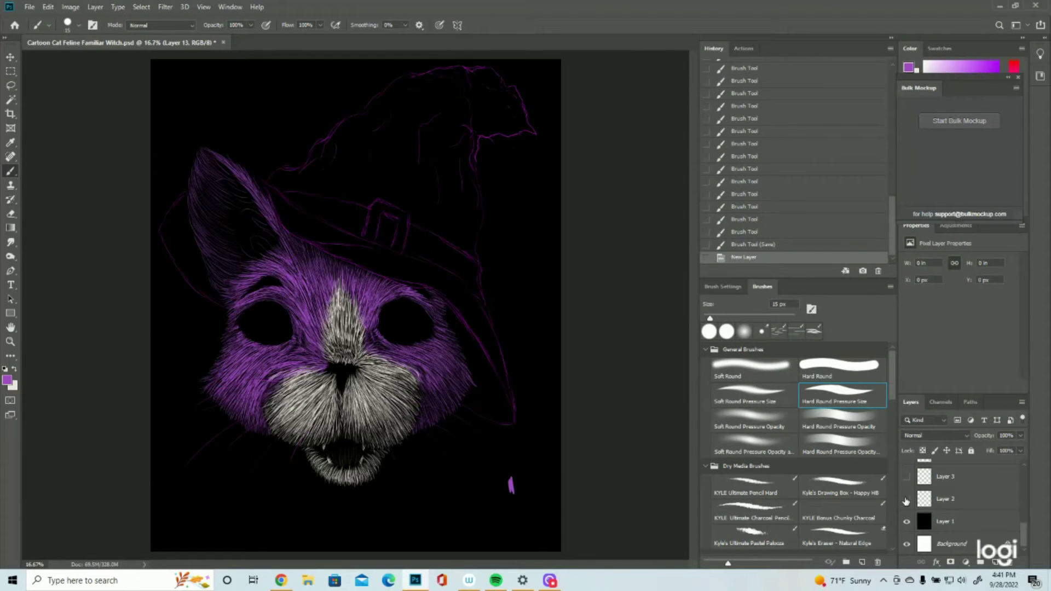
{"action": "left_click", "coordinate": [907, 500]}
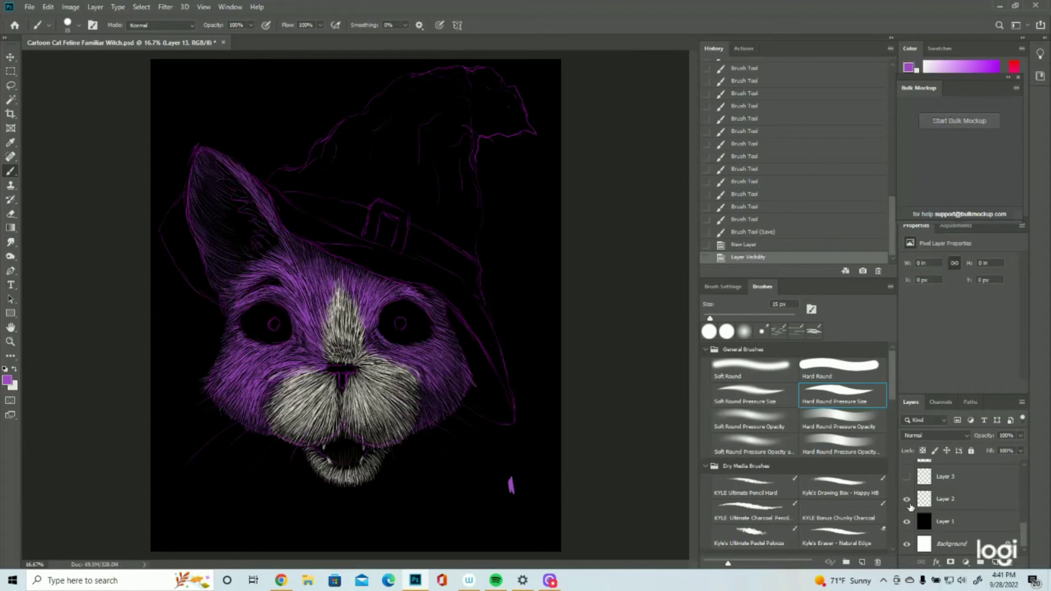
{"action": "left_click", "coordinate": [10, 342]}
{"action": "left_click", "coordinate": [380, 394]}
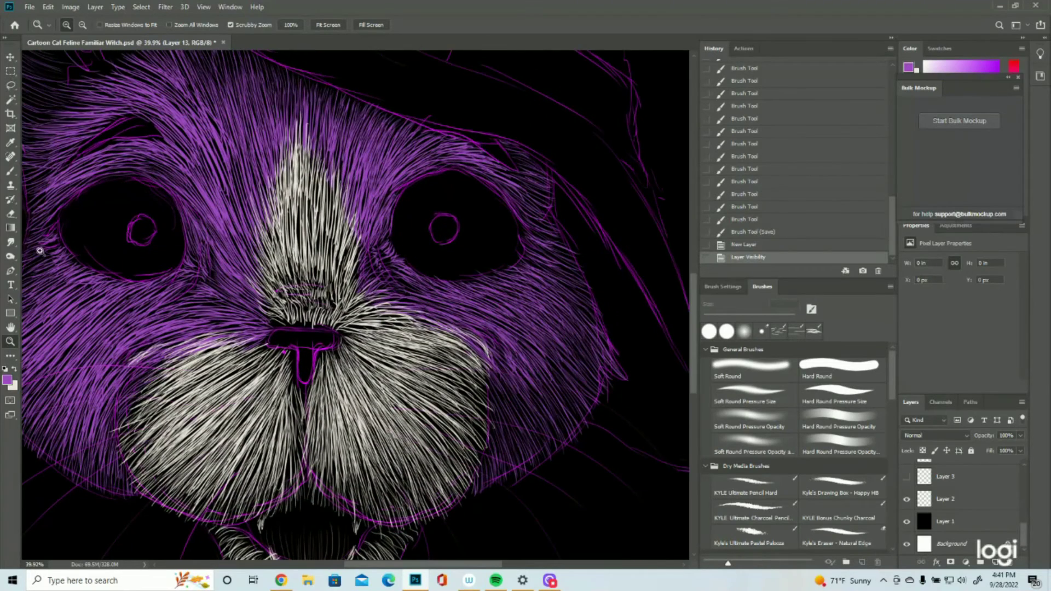
{"action": "left_click", "coordinate": [10, 171]}
{"action": "left_click", "coordinate": [908, 499]}
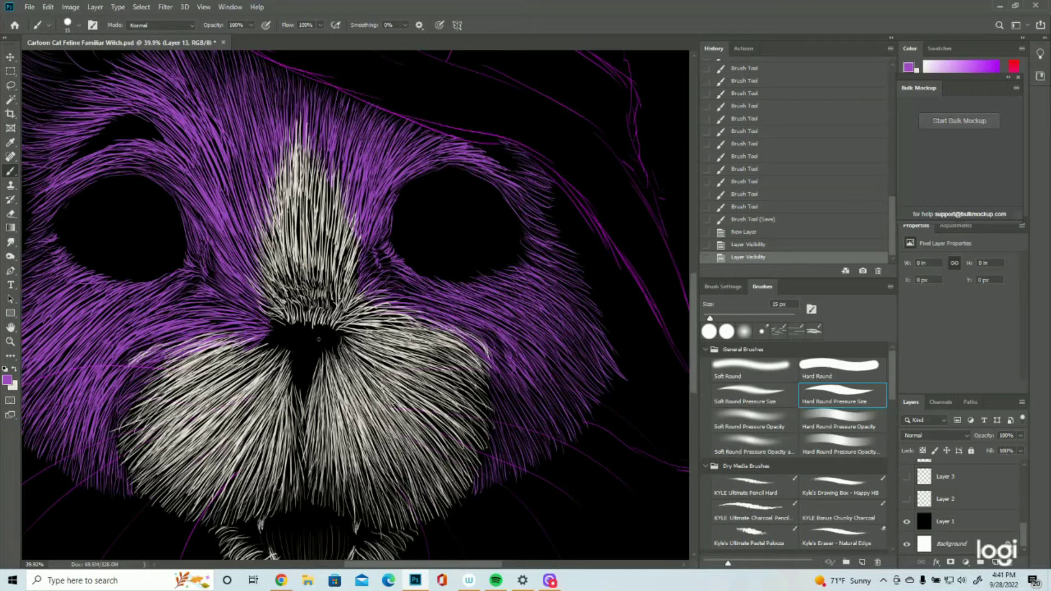
Paint the nose with fine vertical and flared purple strokes on Layer 13
{"action": "left_click_drag", "start_coordinate": [305, 323], "coordinate": [307, 348]}
{"action": "left_click_drag", "start_coordinate": [307, 326], "coordinate": [307, 353]}
{"action": "left_click_drag", "start_coordinate": [306, 329], "coordinate": [307, 372]}
{"action": "left_click_drag", "start_coordinate": [306, 345], "coordinate": [303, 384]}
{"action": "left_click_drag", "start_coordinate": [303, 361], "coordinate": [300, 383]}
{"action": "left_click_drag", "start_coordinate": [300, 343], "coordinate": [297, 367]}
{"action": "mouse_move", "coordinate": [294, 331]}
{"action": "left_mouse_down"}
{"action": "mouse_move", "coordinate": [299, 381]}
{"action": "mouse_move", "coordinate": [301, 335]}
{"action": "mouse_move", "coordinate": [299, 369]}
{"action": "mouse_move", "coordinate": [290, 334]}
{"action": "mouse_move", "coordinate": [275, 328]}
{"action": "left_mouse_up"}
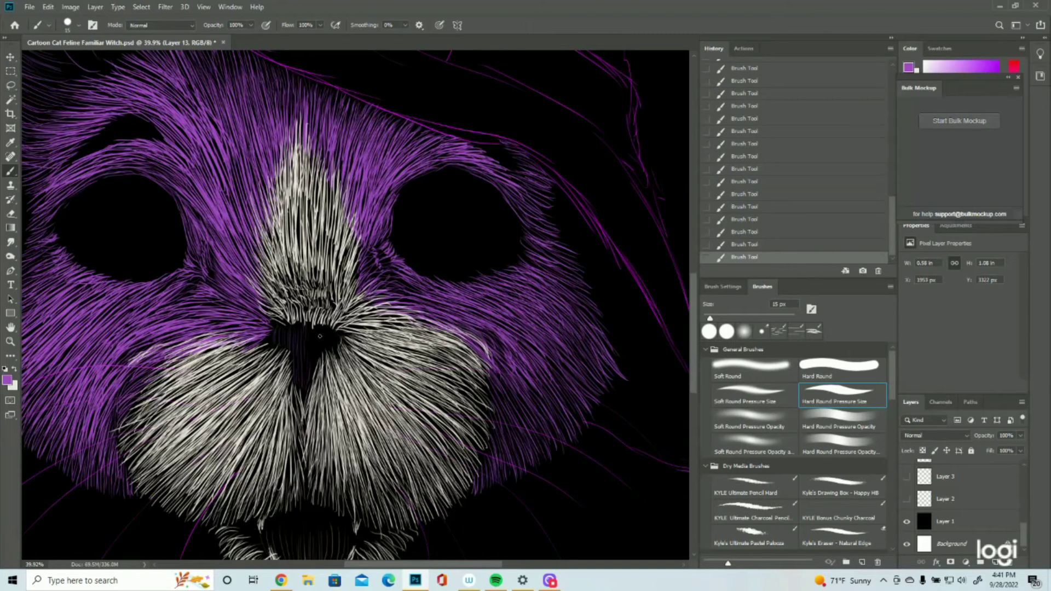
{"action": "mouse_move", "coordinate": [309, 358]}
{"action": "left_mouse_down"}
{"action": "mouse_move", "coordinate": [320, 326]}
{"action": "mouse_move", "coordinate": [318, 349]}
{"action": "mouse_move", "coordinate": [272, 333]}
{"action": "mouse_move", "coordinate": [330, 329]}
{"action": "left_mouse_up"}
Toggle Layer 13 off and on to compare the nose, and add a new layer above it
{"action": "left_click", "coordinate": [10, 341]}
{"action": "scroll", "coordinate": [356, 343], "scroll_direction": "down", "scroll_amount": 5}
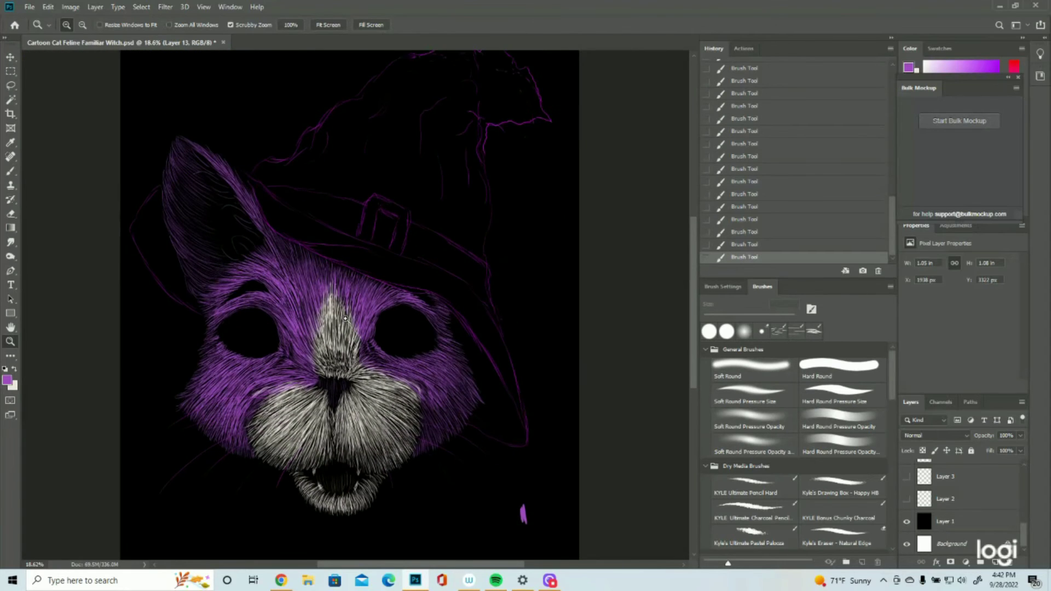
{"action": "left_click", "coordinate": [345, 320]}
{"action": "scroll", "coordinate": [958, 504], "scroll_direction": "up", "scroll_amount": 5}
{"action": "left_click", "coordinate": [907, 472]}
{"action": "left_click", "coordinate": [907, 473]}
{"action": "left_click", "coordinate": [996, 562]}
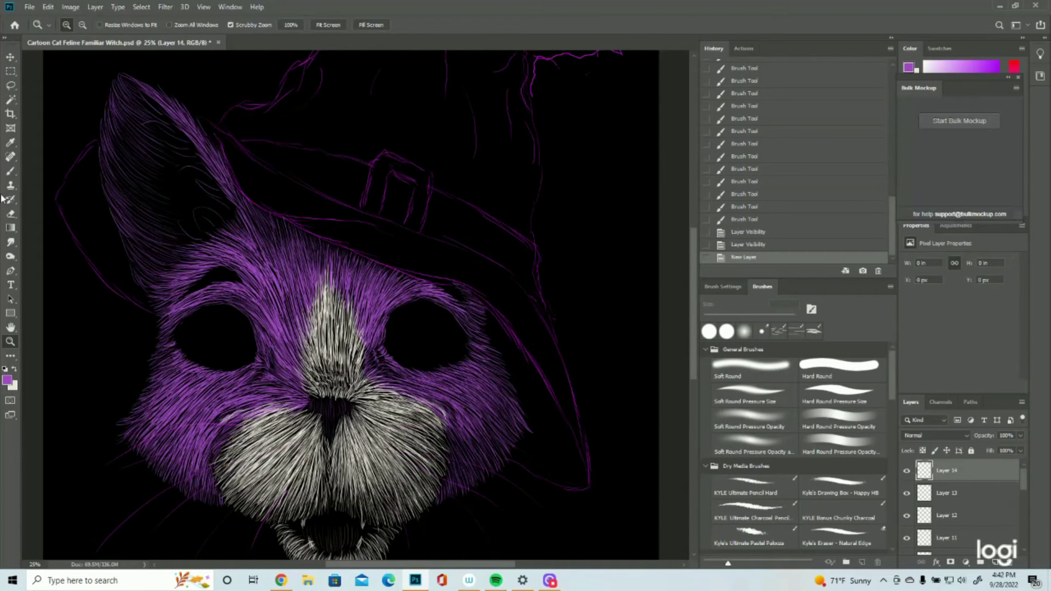
Build up the nose on Layer 14 with a second pass of short purple strokes
{"action": "left_click", "coordinate": [10, 171]}
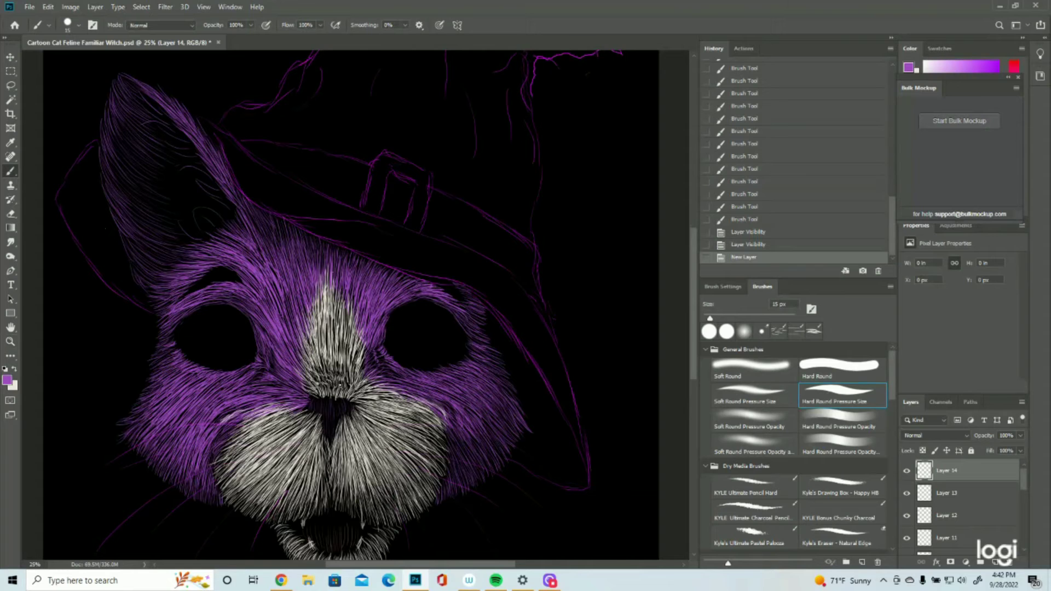
{"action": "left_click_drag", "start_coordinate": [329, 412], "coordinate": [329, 425]}
{"action": "left_click_drag", "start_coordinate": [330, 407], "coordinate": [327, 417]}
{"action": "left_click_drag", "start_coordinate": [325, 403], "coordinate": [325, 414]}
{"action": "left_click_drag", "start_coordinate": [323, 401], "coordinate": [321, 412]}
{"action": "left_click_drag", "start_coordinate": [326, 403], "coordinate": [318, 411]}
{"action": "left_click_drag", "start_coordinate": [324, 403], "coordinate": [316, 411]}
{"action": "left_click_drag", "start_coordinate": [320, 402], "coordinate": [312, 409]}
{"action": "left_click_drag", "start_coordinate": [317, 401], "coordinate": [316, 408]}
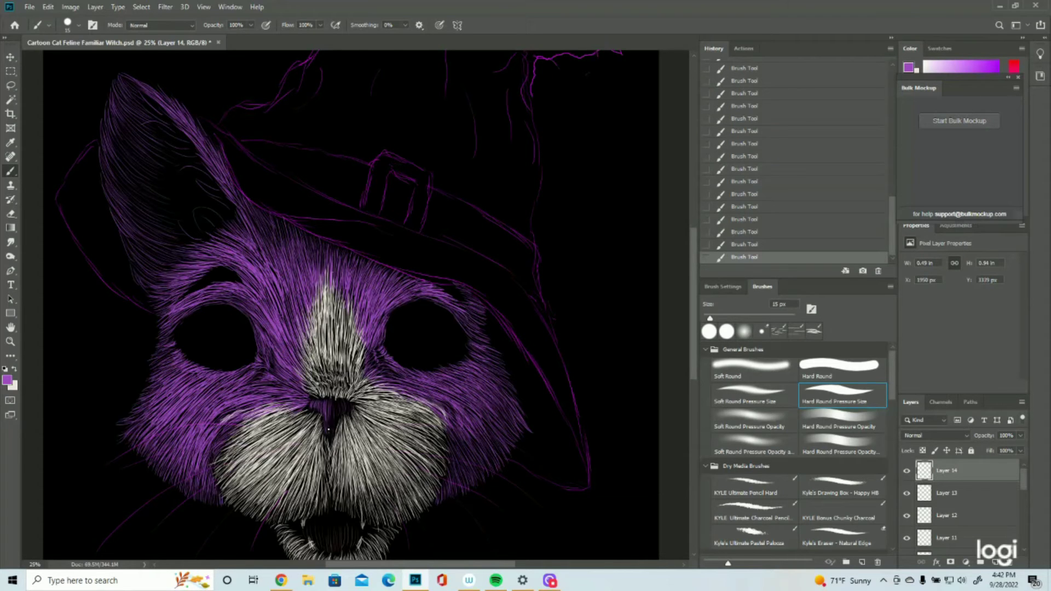
{"action": "mouse_move", "coordinate": [330, 407]}
{"action": "left_mouse_down"}
{"action": "mouse_move", "coordinate": [330, 430]}
{"action": "mouse_move", "coordinate": [335, 400]}
{"action": "mouse_move", "coordinate": [330, 429]}
{"action": "left_mouse_up"}
{"action": "left_click_drag", "start_coordinate": [350, 403], "coordinate": [345, 415]}
Save the document and add a new layer above Layer 14
{"action": "left_click", "coordinate": [11, 342]}
{"action": "left_click_drag", "start_coordinate": [370, 324], "coordinate": [350, 302]}
{"action": "left_click_drag", "start_coordinate": [373, 217], "coordinate": [374, 216]}
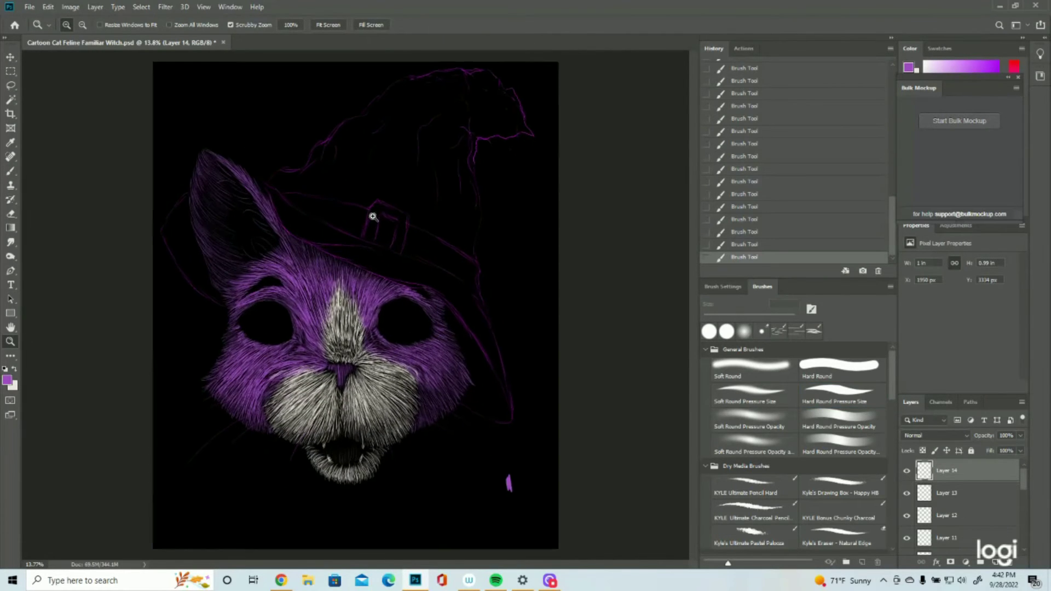
{"action": "left_click", "coordinate": [29, 7]}
{"action": "left_click", "coordinate": [37, 118]}
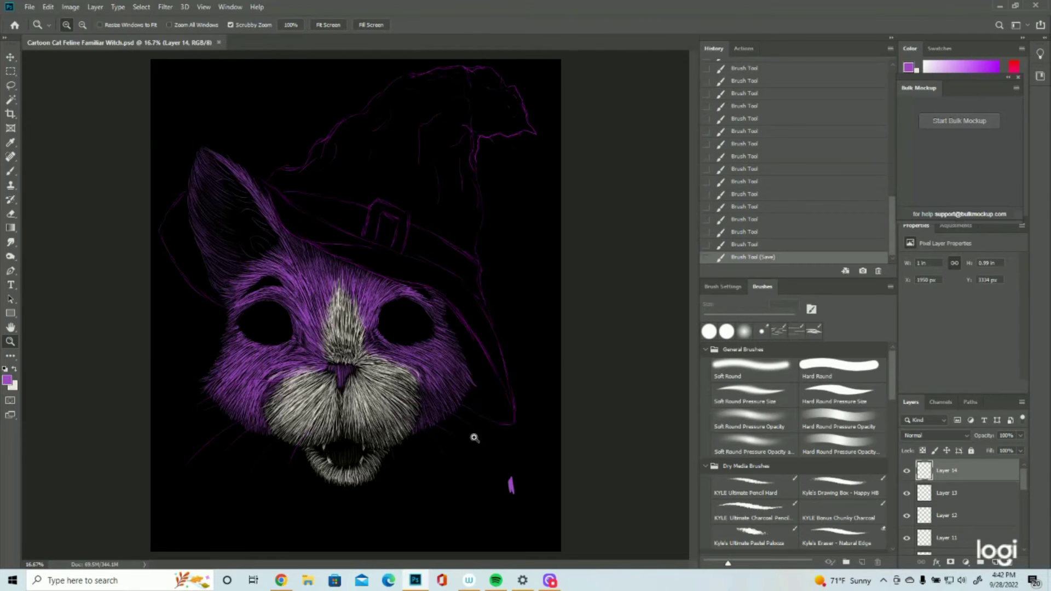
{"action": "left_click", "coordinate": [334, 416]}
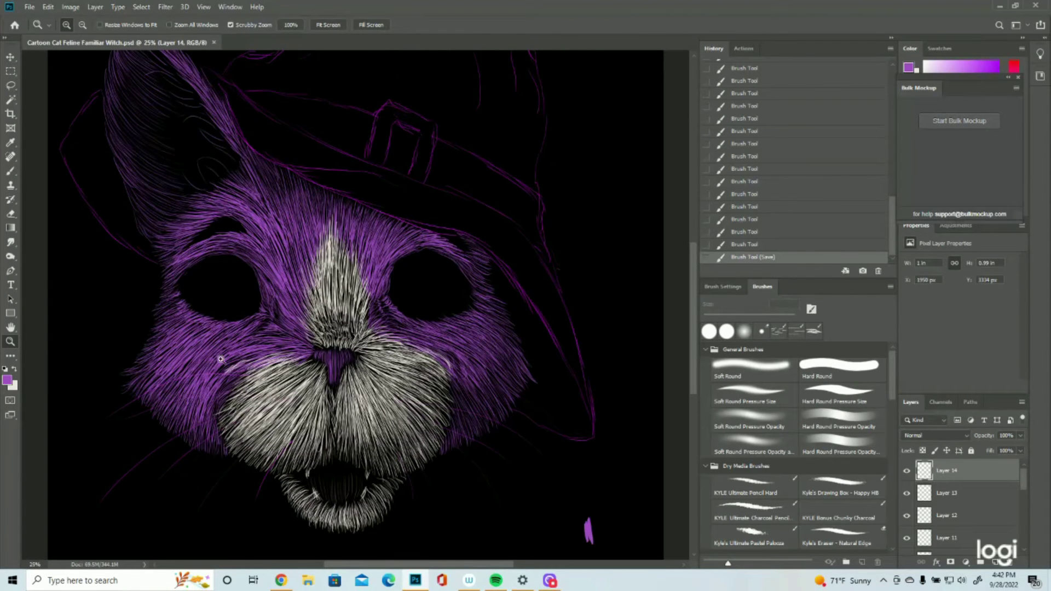
{"action": "left_click_drag", "start_coordinate": [464, 400], "coordinate": [438, 403]}
{"action": "mouse_move", "coordinate": [355, 372]}
{"action": "left_mouse_down"}
{"action": "mouse_move", "coordinate": [388, 372]}
{"action": "mouse_move", "coordinate": [356, 370]}
{"action": "left_mouse_up"}
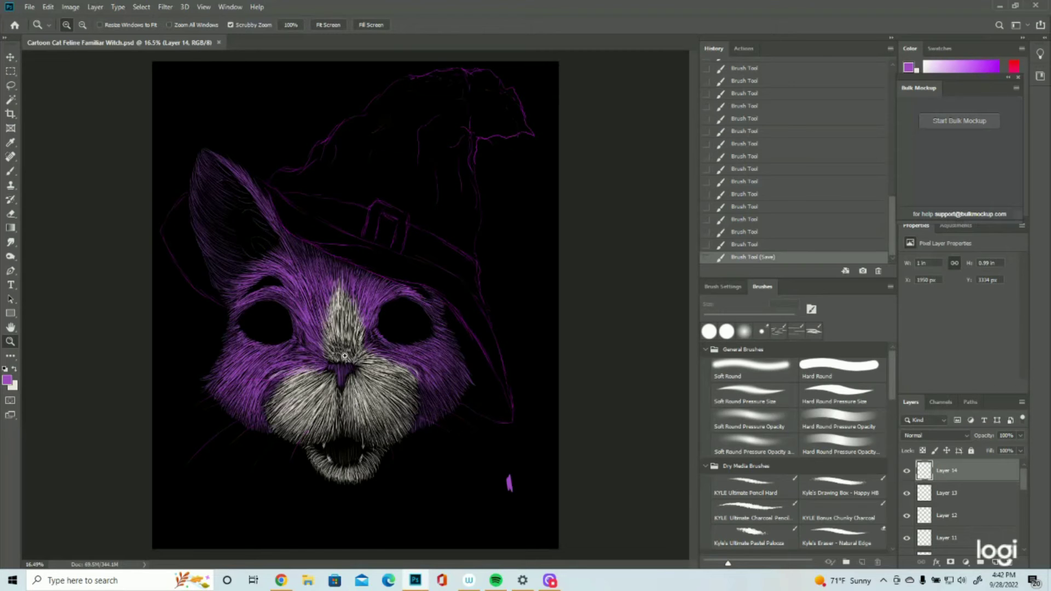
{"action": "left_click", "coordinate": [993, 562]}
{"action": "left_click", "coordinate": [341, 322]}
{"action": "left_click", "coordinate": [341, 322]}
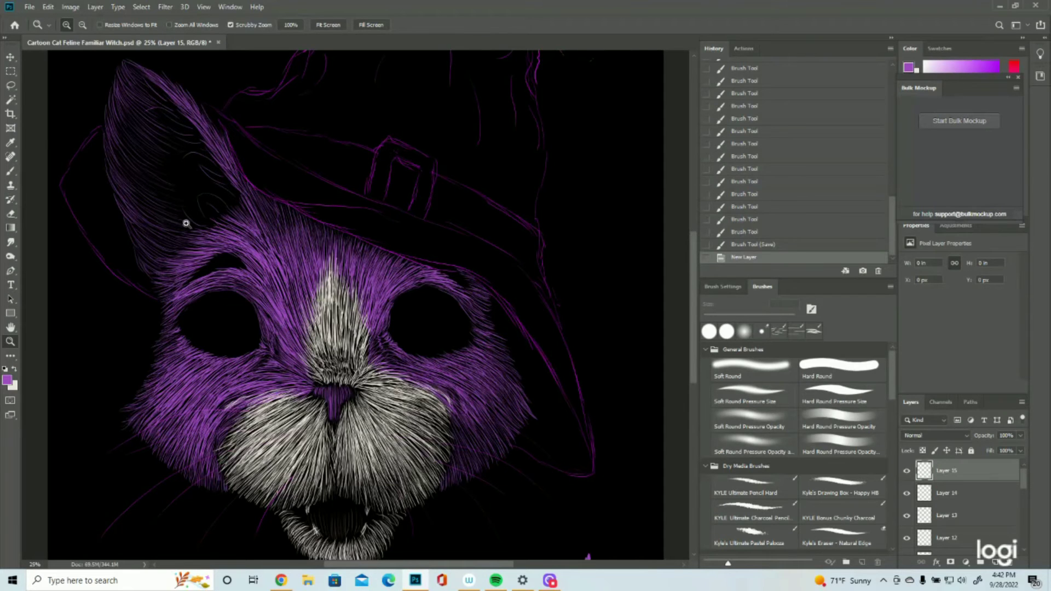
{"action": "left_click", "coordinate": [10, 171]}
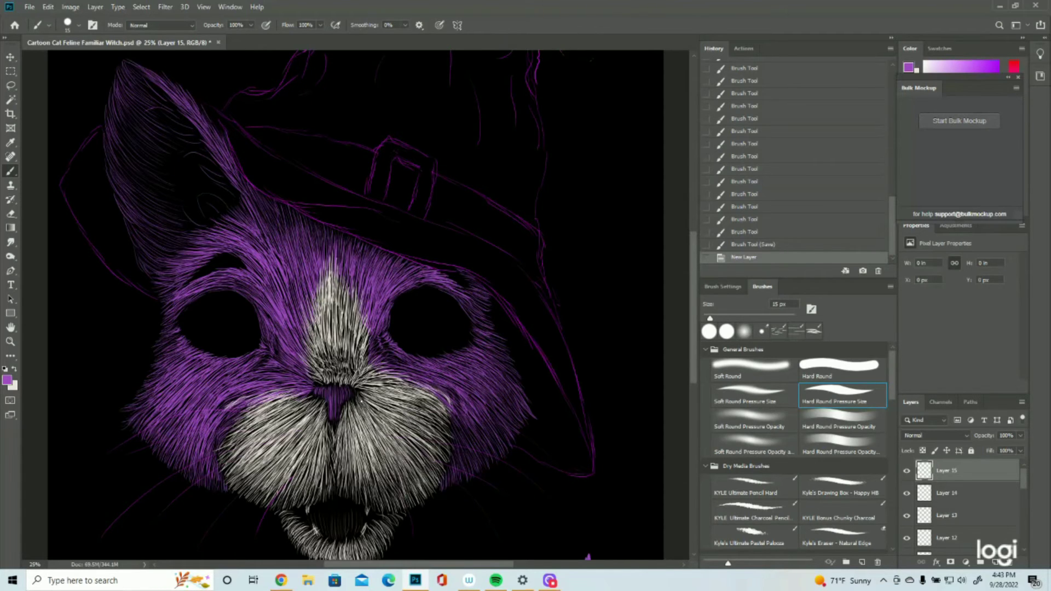
{"action": "left_click_drag", "start_coordinate": [244, 268], "coordinate": [225, 259]}
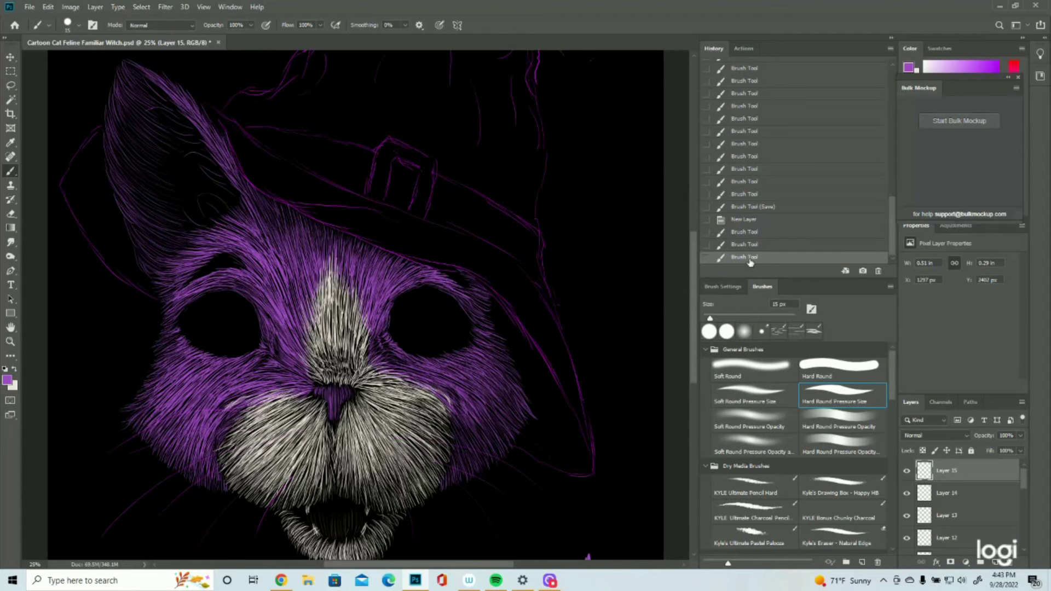
{"action": "left_click", "coordinate": [745, 220]}
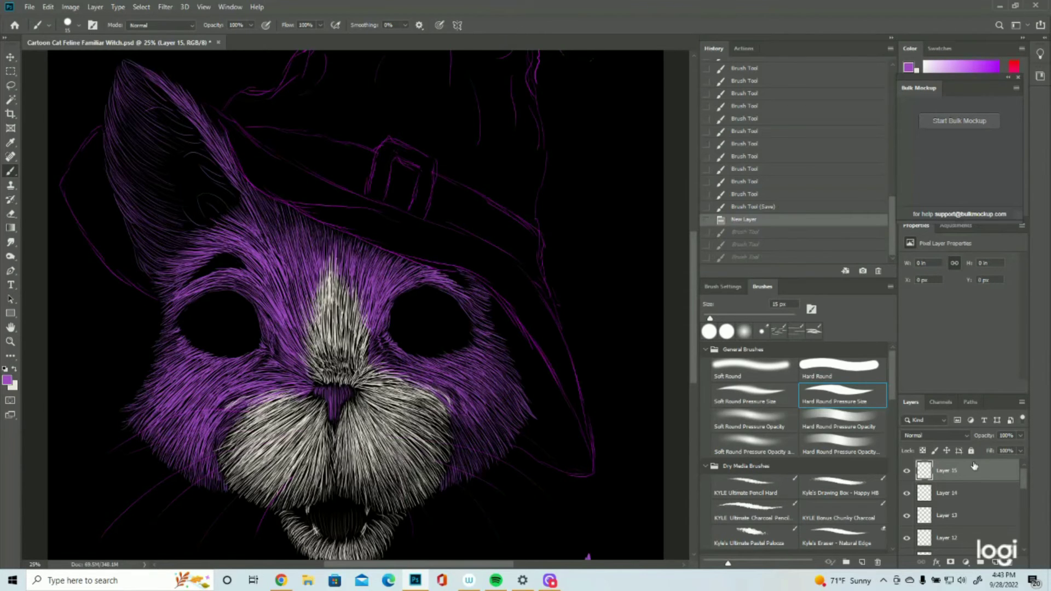
{"action": "left_click", "coordinate": [8, 382]}
{"action": "type", "text": "ede5dc"}
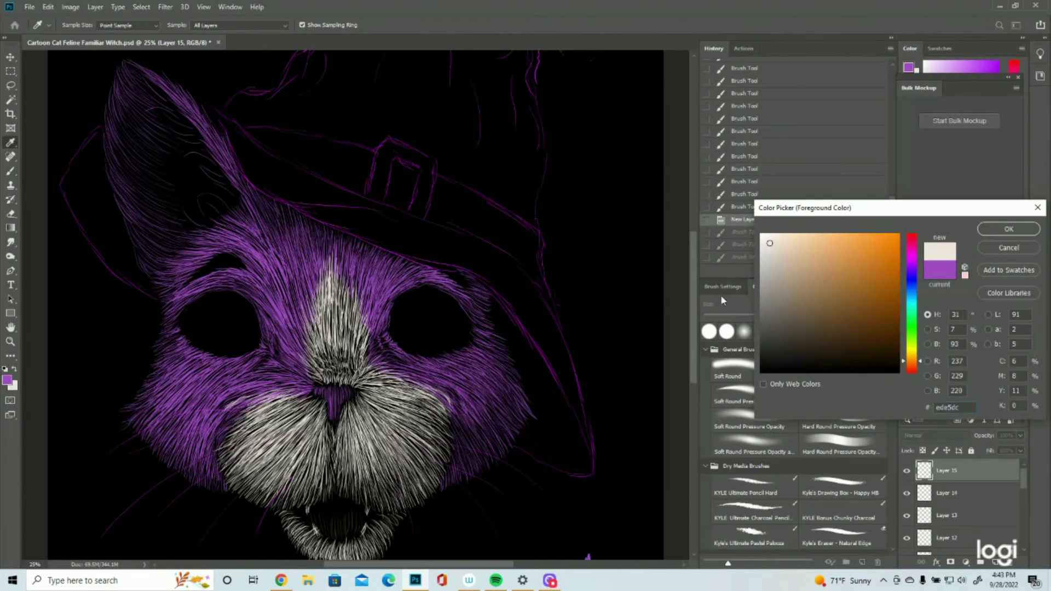
{"action": "left_click", "coordinate": [1010, 230]}
Paint fine purple fur strokes from the forehead up into the base of the ear on Layer 15
{"action": "scroll", "coordinate": [110, 153], "scroll_direction": "up", "scroll_amount": 2}
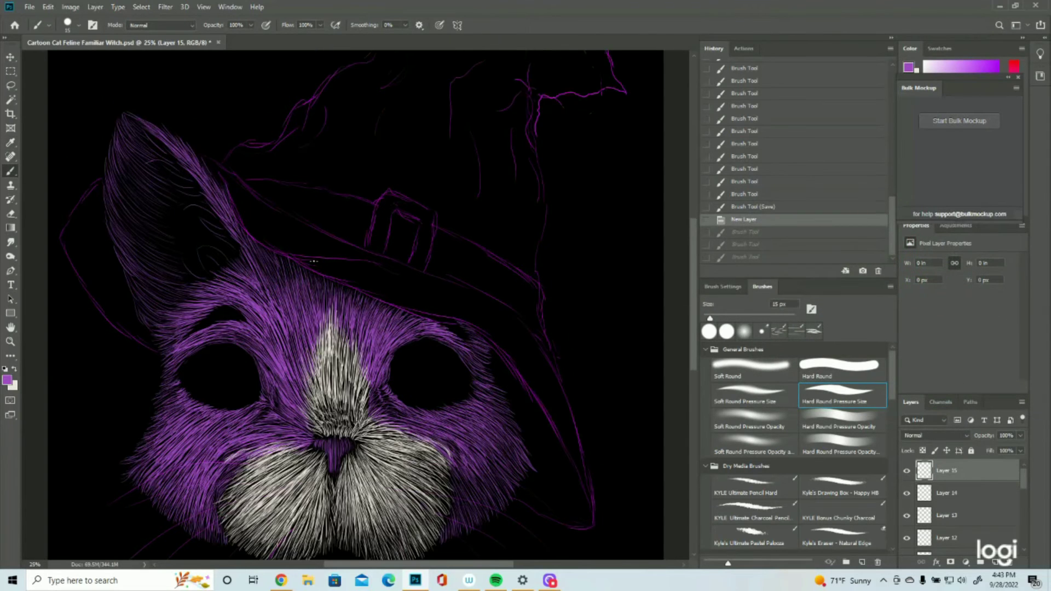
{"action": "left_click_drag", "start_coordinate": [190, 276], "coordinate": [181, 269]}
{"action": "left_click_drag", "start_coordinate": [203, 278], "coordinate": [186, 265]}
{"action": "left_click_drag", "start_coordinate": [208, 276], "coordinate": [188, 263]}
{"action": "left_click_drag", "start_coordinate": [212, 274], "coordinate": [190, 261]}
{"action": "left_click_drag", "start_coordinate": [215, 272], "coordinate": [194, 255]}
{"action": "left_click_drag", "start_coordinate": [194, 261], "coordinate": [192, 257]}
{"action": "left_click_drag", "start_coordinate": [193, 261], "coordinate": [193, 258]}
{"action": "left_click_drag", "start_coordinate": [193, 262], "coordinate": [212, 247]}
{"action": "mouse_move", "coordinate": [221, 260]}
{"action": "left_mouse_down"}
{"action": "mouse_move", "coordinate": [210, 236]}
{"action": "mouse_move", "coordinate": [226, 243]}
{"action": "mouse_move", "coordinate": [212, 239]}
{"action": "mouse_move", "coordinate": [209, 217]}
{"action": "left_mouse_up"}
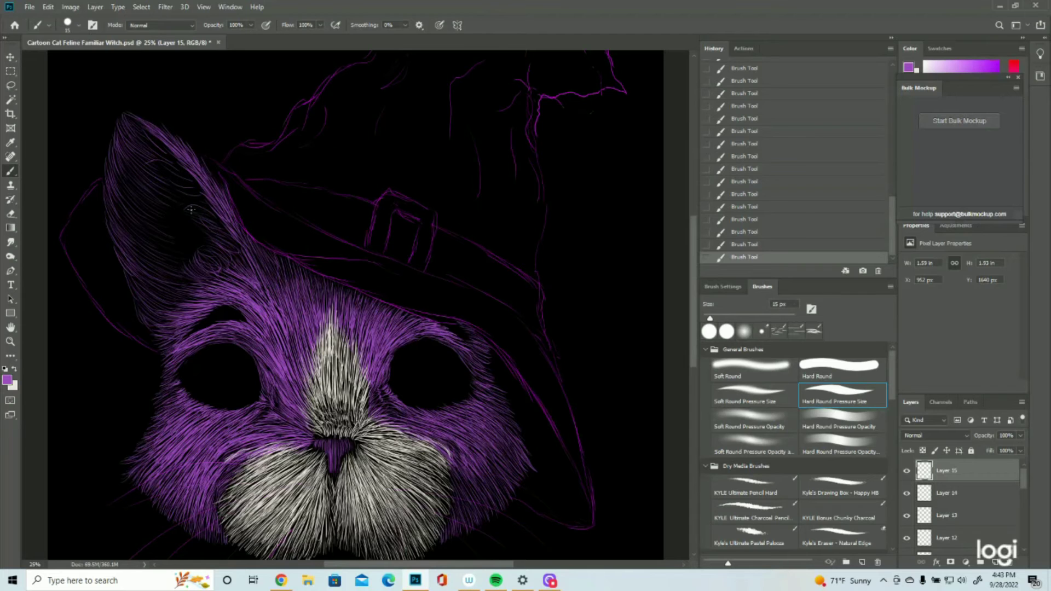
Thicken the purple fur along the ear's inner edge beside the hat, from the tip down to the base
{"action": "left_click_drag", "start_coordinate": [209, 208], "coordinate": [165, 188]}
{"action": "left_click_drag", "start_coordinate": [182, 182], "coordinate": [206, 198]}
{"action": "mouse_move", "coordinate": [149, 148]}
{"action": "left_mouse_down"}
{"action": "mouse_move", "coordinate": [189, 176]}
{"action": "mouse_move", "coordinate": [143, 131]}
{"action": "left_mouse_up"}
{"action": "left_click_drag", "start_coordinate": [181, 169], "coordinate": [141, 137]}
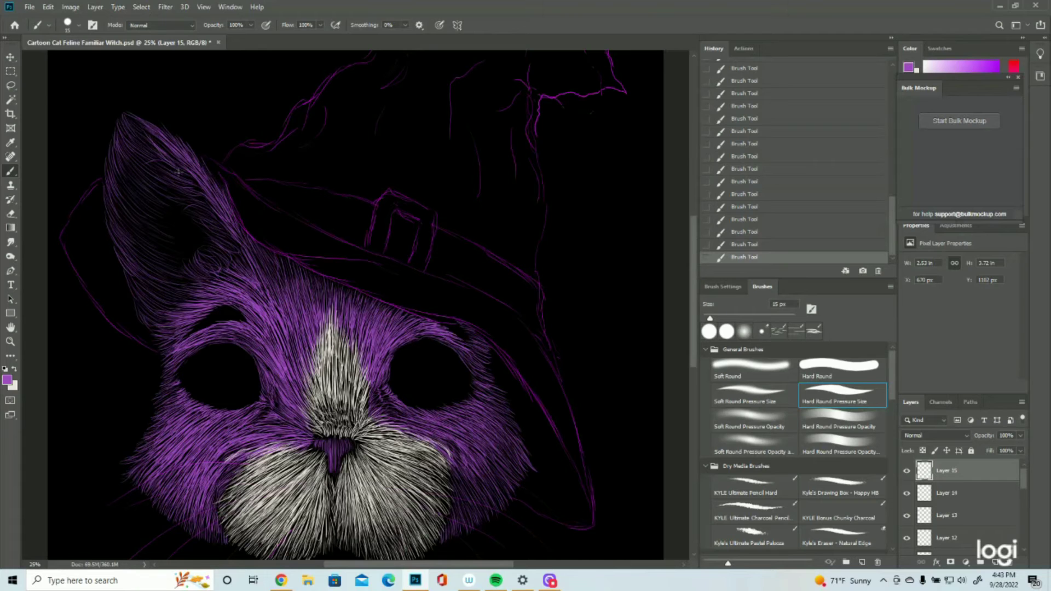
{"action": "mouse_move", "coordinate": [192, 197]}
{"action": "left_mouse_down"}
{"action": "mouse_move", "coordinate": [165, 181]}
{"action": "mouse_move", "coordinate": [209, 224]}
{"action": "left_mouse_up"}
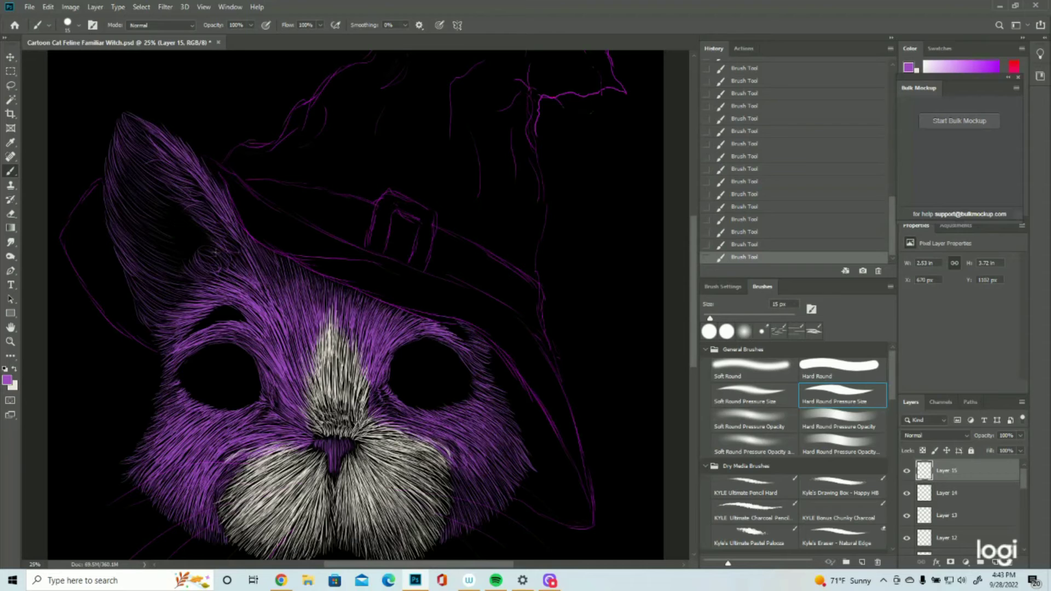
{"action": "left_click_drag", "start_coordinate": [190, 236], "coordinate": [192, 252]}
{"action": "left_click_drag", "start_coordinate": [146, 130], "coordinate": [173, 153]}
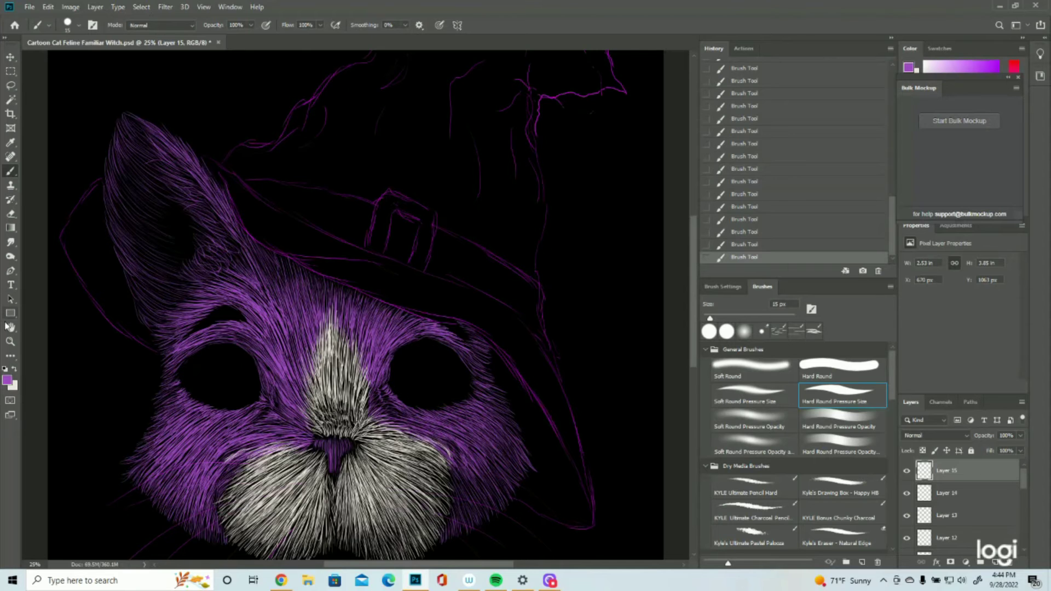
{"action": "left_click", "coordinate": [9, 342]}
{"action": "left_click_drag", "start_coordinate": [237, 307], "coordinate": [207, 313]}
{"action": "left_click_drag", "start_coordinate": [363, 346], "coordinate": [383, 346]}
{"action": "left_click", "coordinate": [11, 171]}
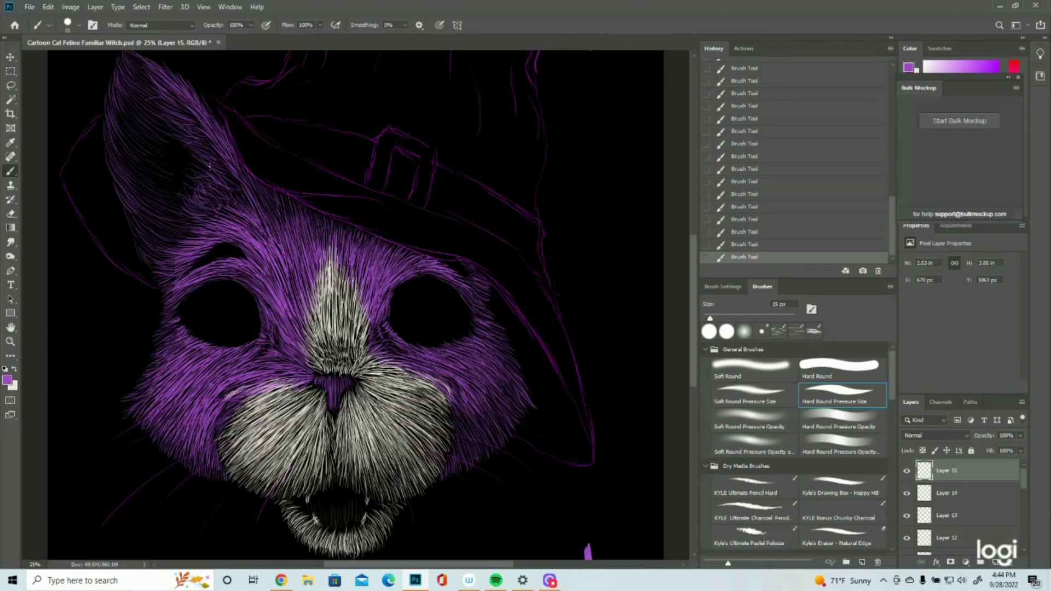
{"action": "left_click_drag", "start_coordinate": [179, 157], "coordinate": [203, 170]}
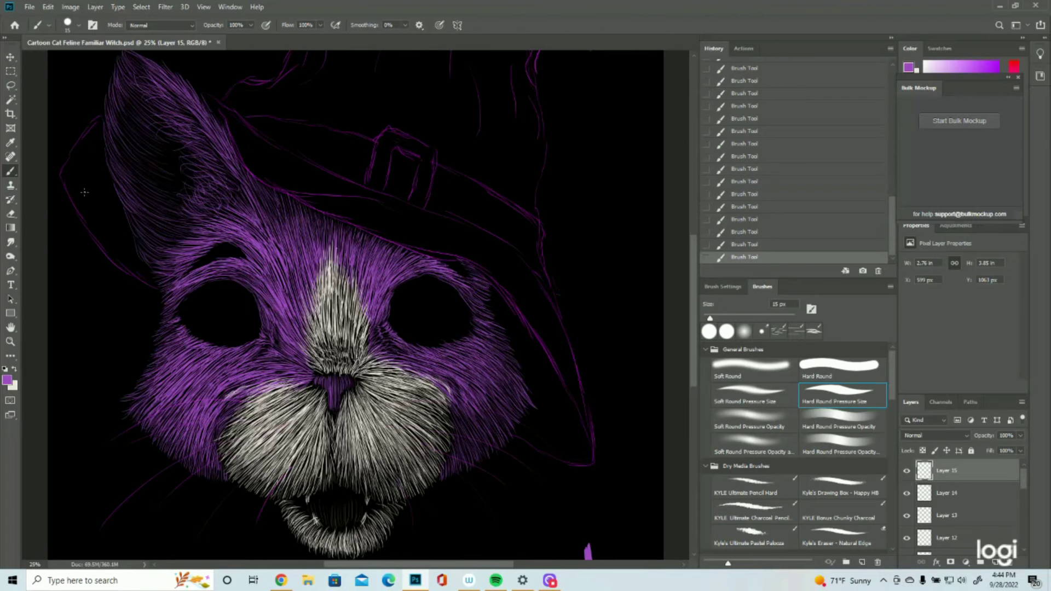
Save the document and add a new layer above Layer 15
{"action": "left_click", "coordinate": [10, 342]}
{"action": "left_click_drag", "start_coordinate": [433, 283], "coordinate": [377, 283]}
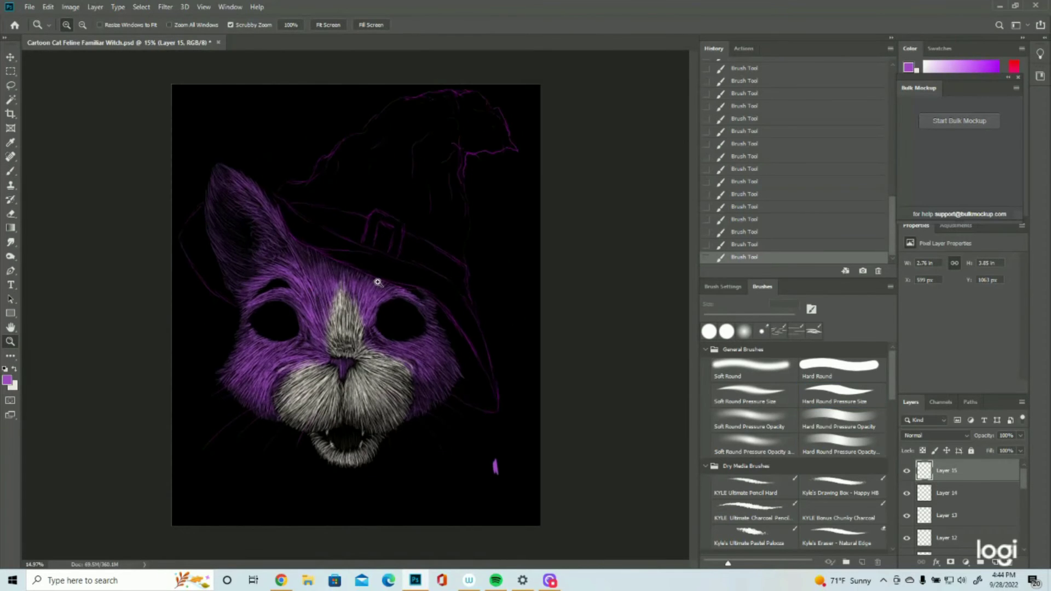
{"action": "left_click", "coordinate": [416, 295]}
{"action": "left_click", "coordinate": [29, 6]}
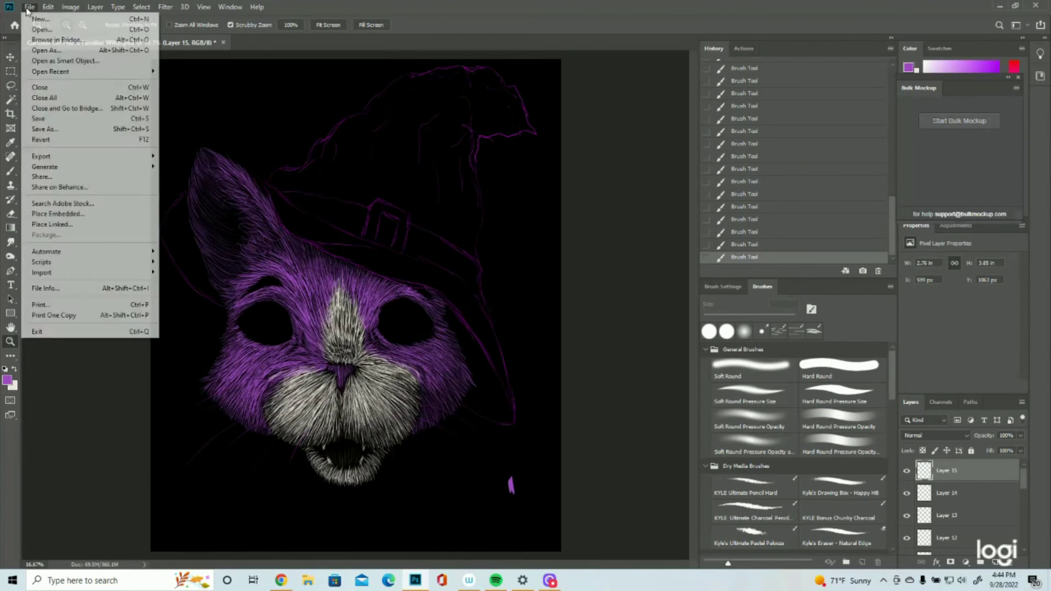
{"action": "left_click", "coordinate": [35, 119]}
{"action": "left_click", "coordinate": [377, 362]}
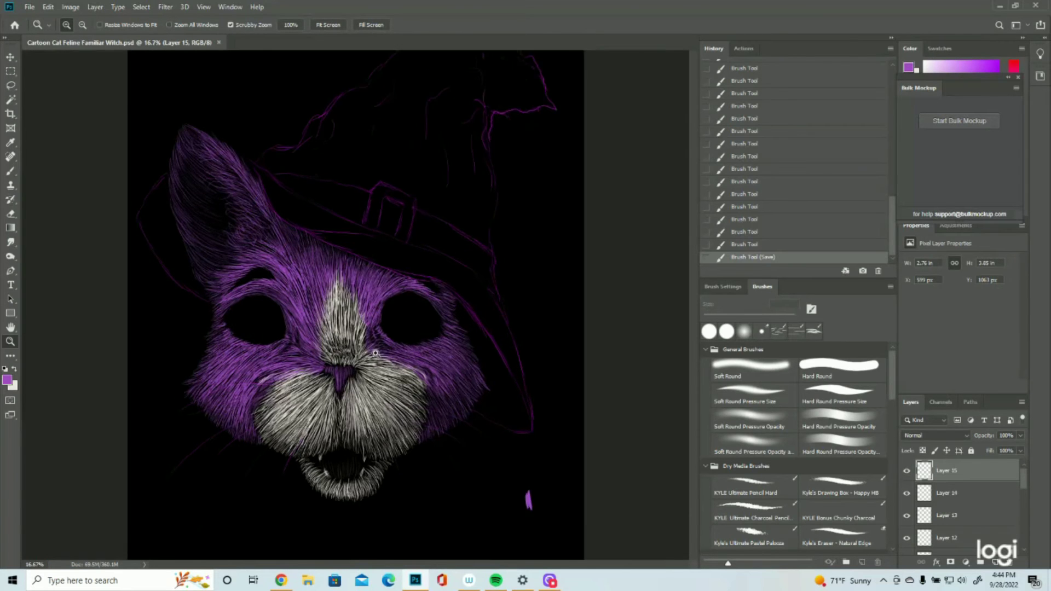
{"action": "left_click", "coordinate": [995, 564]}
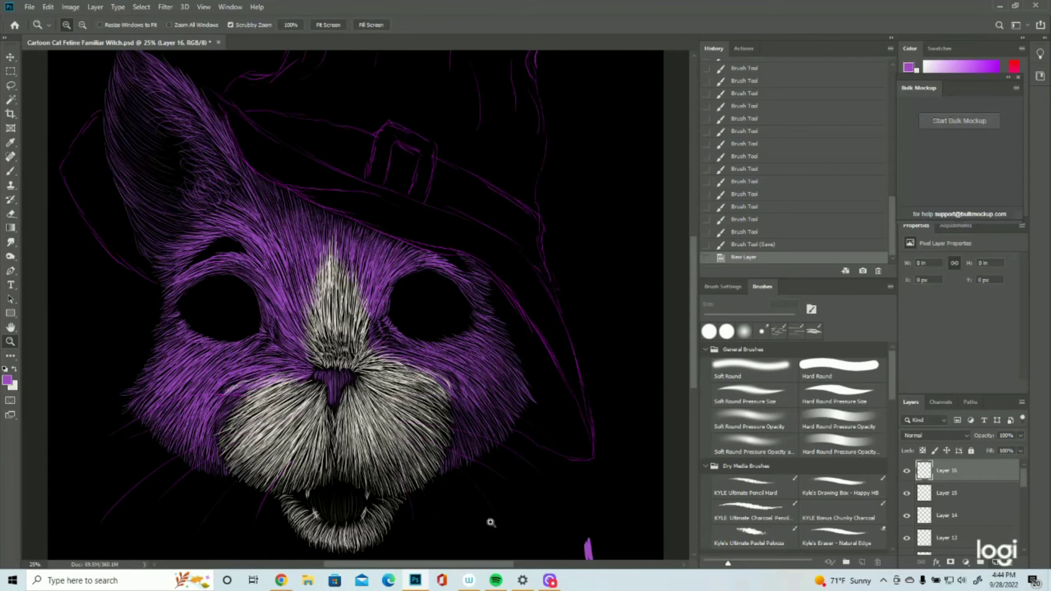
Paint fine cream hairs in both eyebrow gaps on Layer 16 and hide the layer to compare
{"action": "left_click", "coordinate": [7, 381]}
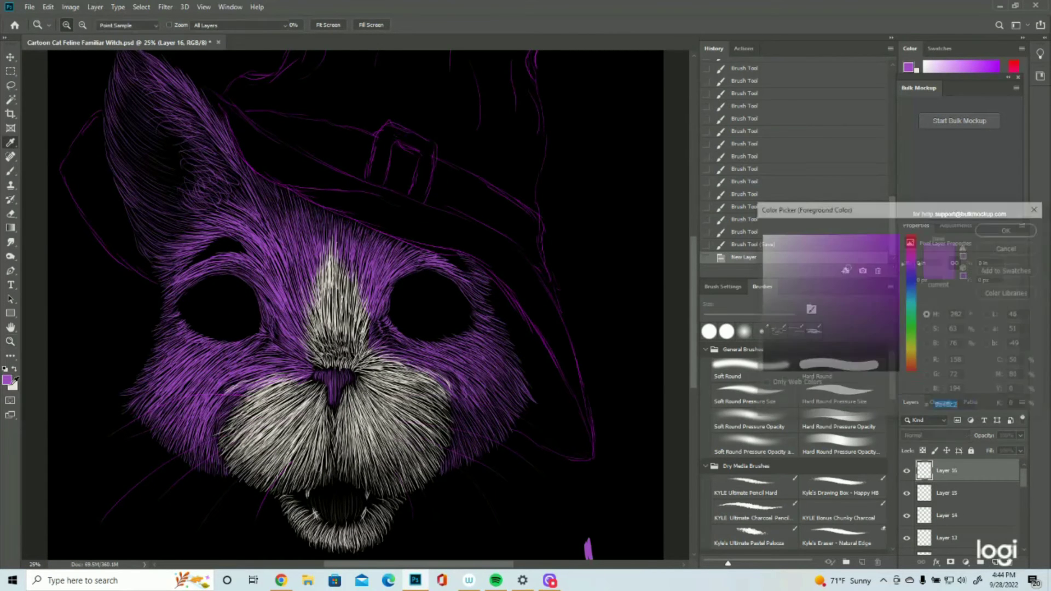
{"action": "left_click", "coordinate": [1005, 231]}
{"action": "left_click", "coordinate": [11, 171]}
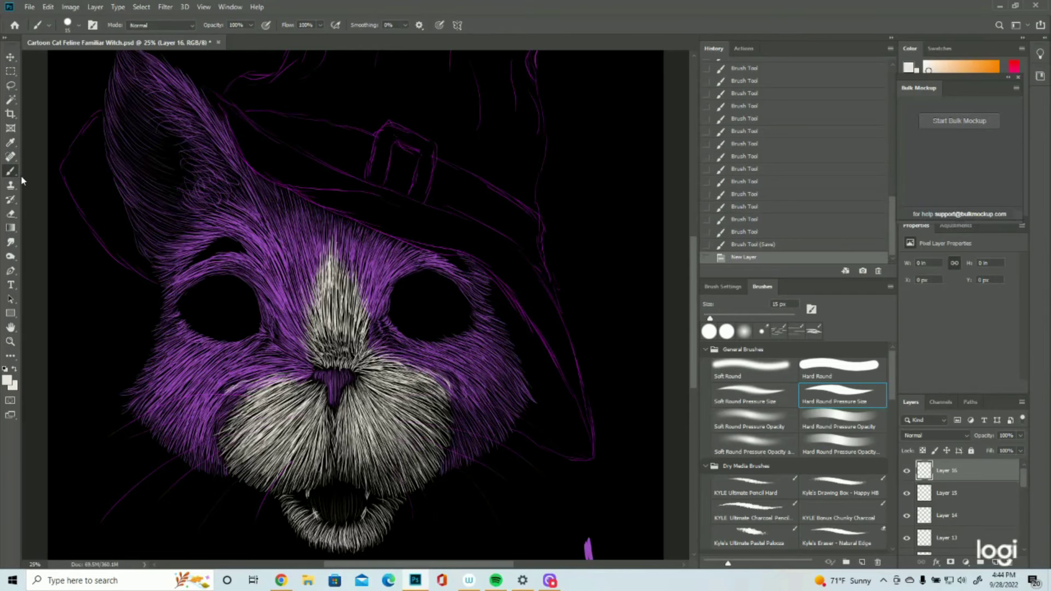
{"action": "left_click_drag", "start_coordinate": [245, 252], "coordinate": [221, 243]}
{"action": "mouse_move", "coordinate": [226, 256]}
{"action": "left_mouse_down"}
{"action": "mouse_move", "coordinate": [203, 262]}
{"action": "mouse_move", "coordinate": [208, 220]}
{"action": "mouse_move", "coordinate": [227, 260]}
{"action": "mouse_move", "coordinate": [209, 240]}
{"action": "left_mouse_up"}
{"action": "left_click_drag", "start_coordinate": [225, 246], "coordinate": [193, 263]}
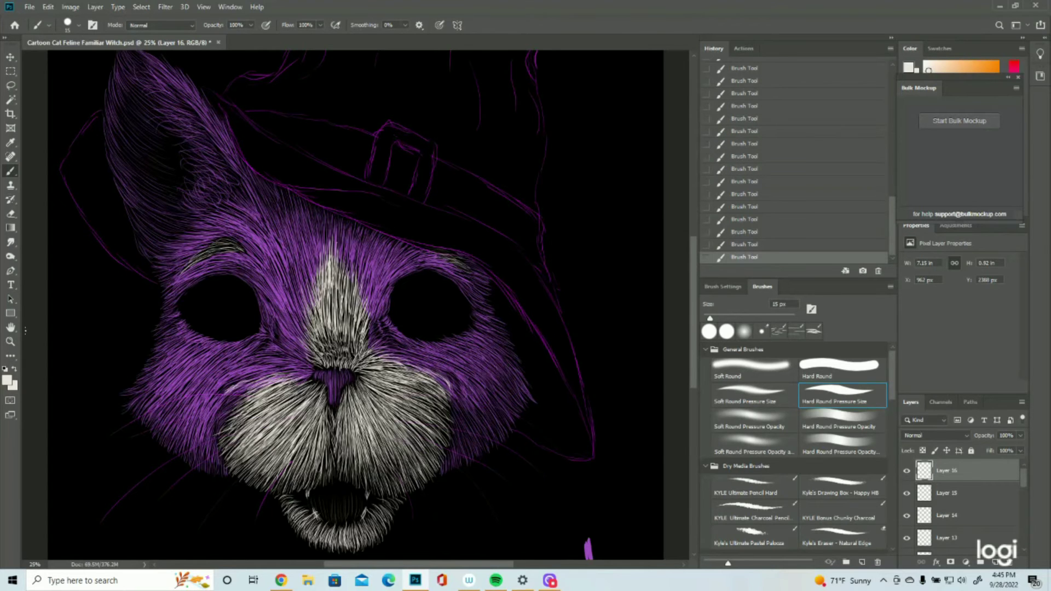
{"action": "left_click", "coordinate": [906, 472]}
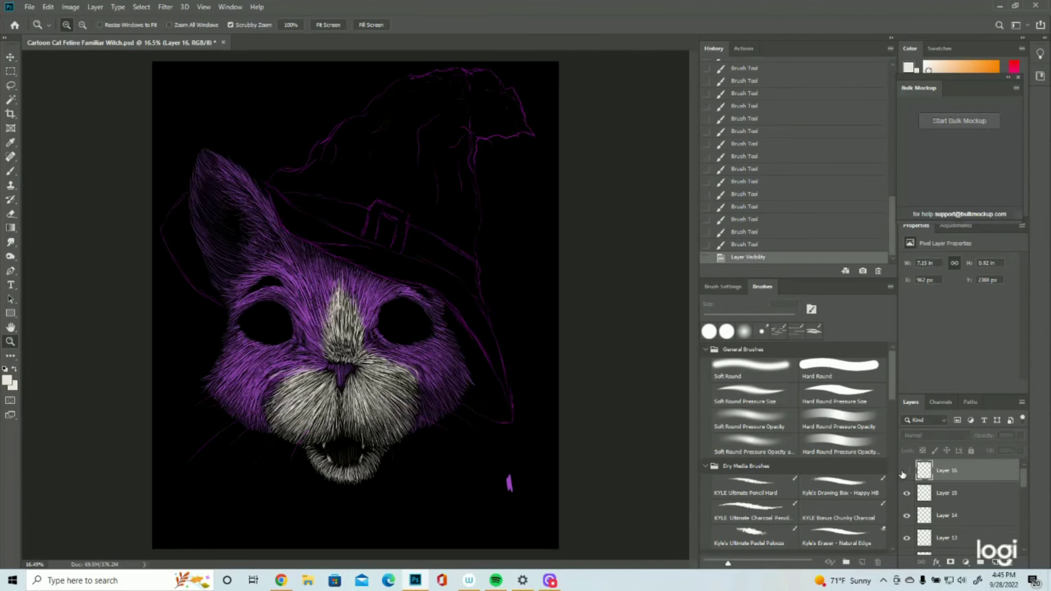
Save the document and add a new layer above Layer 16
{"action": "left_click", "coordinate": [29, 6]}
{"action": "left_click", "coordinate": [41, 119]}
{"action": "left_click", "coordinate": [996, 562]}
Paint short cream hairs across the lower nose bridge, just above the nose, on Layer 17
{"action": "left_click", "coordinate": [359, 361]}
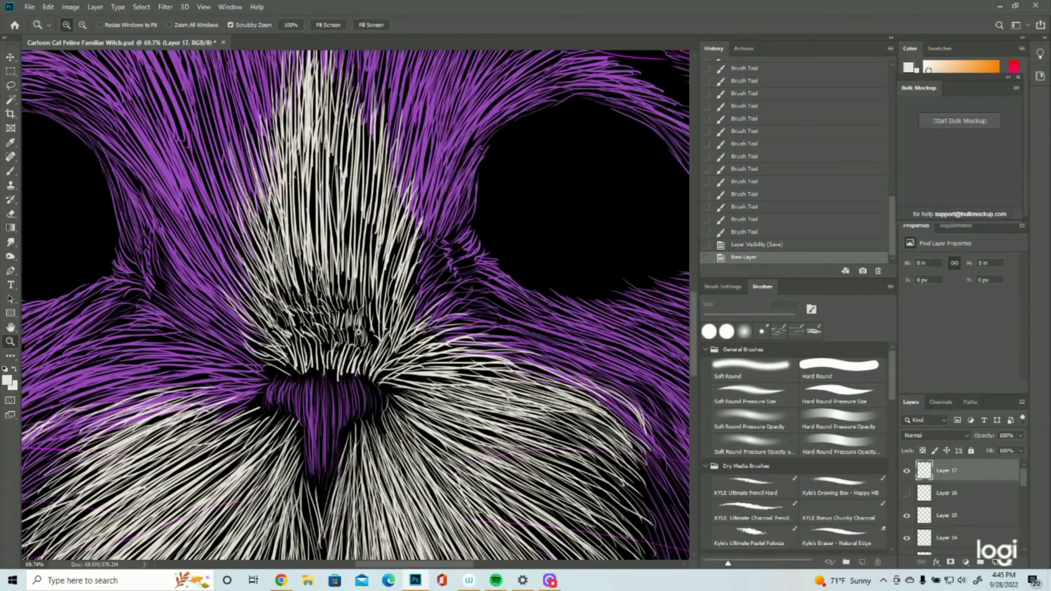
{"action": "left_click", "coordinate": [10, 171]}
{"action": "mouse_move", "coordinate": [378, 331]}
{"action": "left_mouse_down"}
{"action": "mouse_move", "coordinate": [372, 296]}
{"action": "mouse_move", "coordinate": [363, 310]}
{"action": "left_mouse_up"}
{"action": "left_click_drag", "start_coordinate": [356, 328], "coordinate": [352, 311]}
{"action": "mouse_move", "coordinate": [340, 331]}
{"action": "left_mouse_down"}
{"action": "mouse_move", "coordinate": [334, 313]}
{"action": "mouse_move", "coordinate": [307, 323]}
{"action": "left_mouse_up"}
{"action": "left_click_drag", "start_coordinate": [304, 292], "coordinate": [296, 254]}
{"action": "left_click_drag", "start_coordinate": [293, 291], "coordinate": [288, 267]}
{"action": "left_click_drag", "start_coordinate": [332, 295], "coordinate": [328, 268]}
{"action": "mouse_move", "coordinate": [346, 291]}
{"action": "left_mouse_down"}
{"action": "mouse_move", "coordinate": [348, 276]}
{"action": "mouse_move", "coordinate": [335, 272]}
{"action": "left_mouse_up"}
{"action": "mouse_move", "coordinate": [336, 294]}
{"action": "left_mouse_down"}
{"action": "mouse_move", "coordinate": [333, 272]}
{"action": "mouse_move", "coordinate": [347, 274]}
{"action": "left_mouse_up"}
{"action": "mouse_move", "coordinate": [352, 294]}
{"action": "left_mouse_down"}
{"action": "mouse_move", "coordinate": [356, 274]}
{"action": "mouse_move", "coordinate": [368, 274]}
{"action": "left_mouse_up"}
{"action": "mouse_move", "coordinate": [282, 295]}
{"action": "left_mouse_down"}
{"action": "mouse_move", "coordinate": [280, 268]}
{"action": "mouse_move", "coordinate": [277, 278]}
{"action": "left_mouse_up"}
{"action": "left_click_drag", "start_coordinate": [269, 289], "coordinate": [267, 272]}
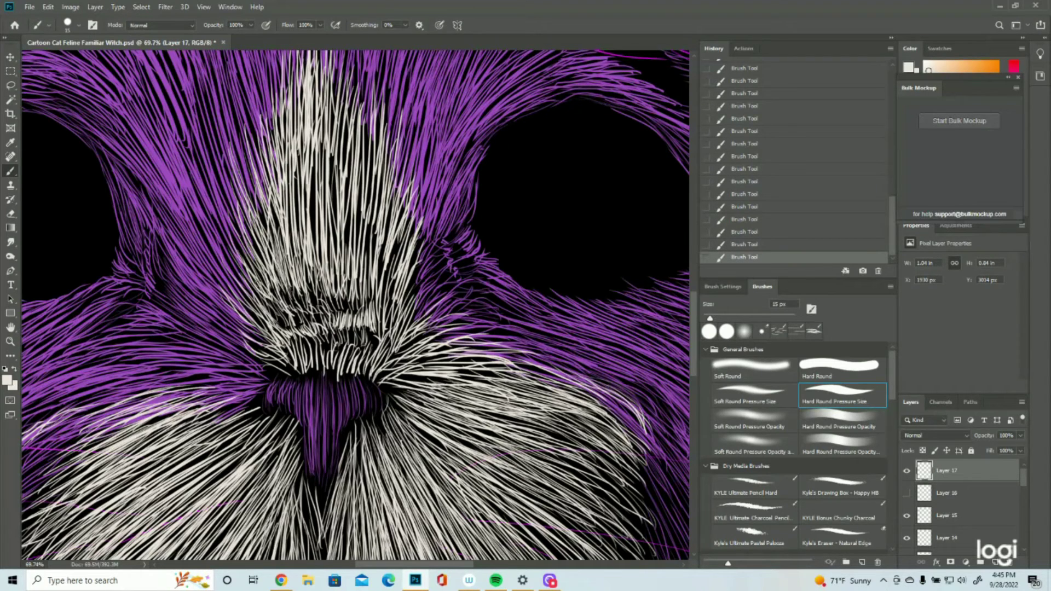
Add more fine cream strokes to the lower and middle nose bridge on Layer 17
{"action": "left_click", "coordinate": [10, 341]}
{"action": "left_click_drag", "start_coordinate": [348, 368], "coordinate": [319, 316]}
{"action": "left_click", "coordinate": [320, 317]}
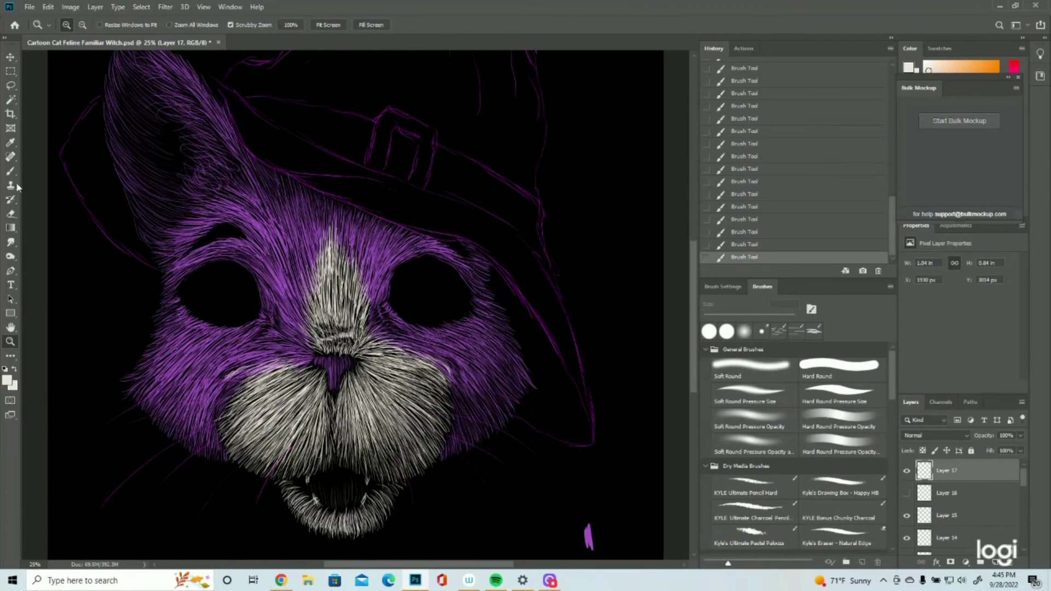
{"action": "left_click", "coordinate": [10, 172]}
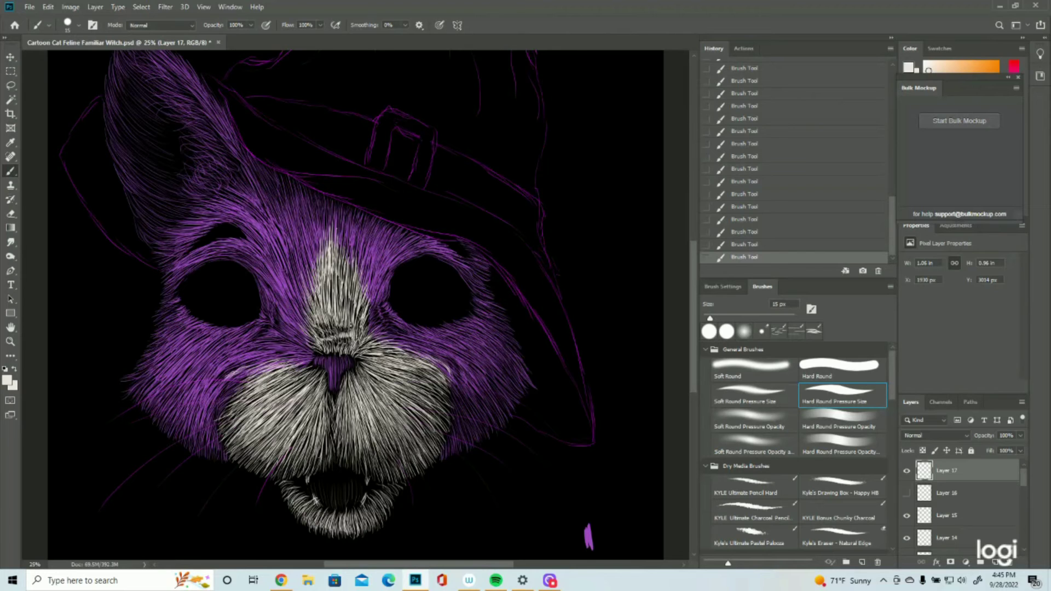
{"action": "left_click_drag", "start_coordinate": [353, 333], "coordinate": [356, 317]}
{"action": "mouse_move", "coordinate": [358, 331]}
{"action": "left_mouse_down"}
{"action": "mouse_move", "coordinate": [361, 305]}
{"action": "mouse_move", "coordinate": [339, 276]}
{"action": "mouse_move", "coordinate": [330, 286]}
{"action": "left_mouse_up"}
{"action": "left_click_drag", "start_coordinate": [339, 306], "coordinate": [338, 281]}
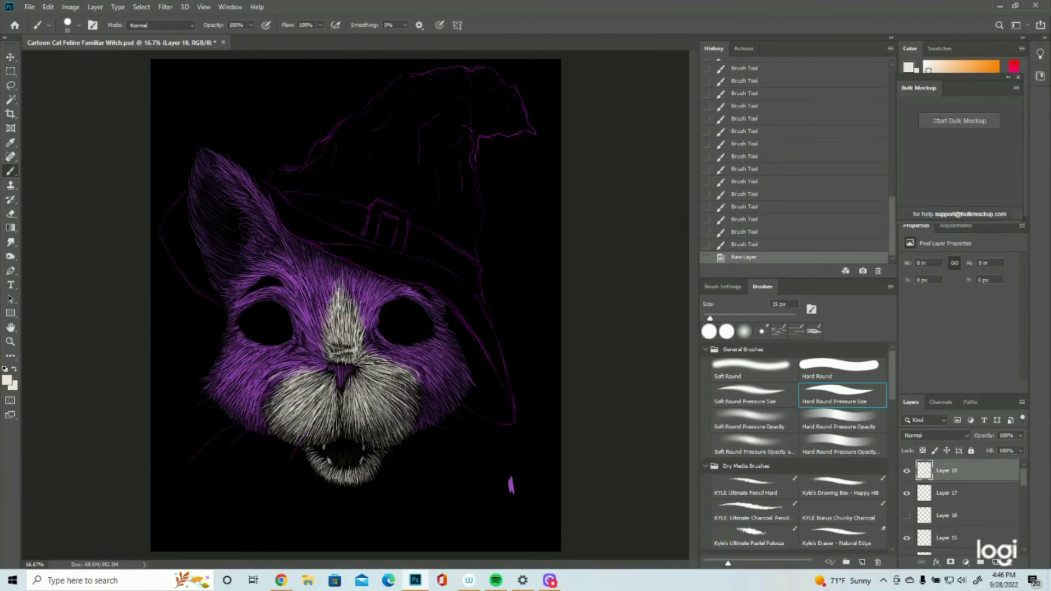
Paint long thin cream whiskers curving outward from the muzzle's right side on Layer 18, and undo the last stroke
{"action": "left_click_drag", "start_coordinate": [395, 380], "coordinate": [523, 414]}
{"action": "left_click_drag", "start_coordinate": [396, 390], "coordinate": [532, 454]}
{"action": "left_click_drag", "start_coordinate": [409, 407], "coordinate": [518, 452]}
{"action": "mouse_move", "coordinate": [408, 415]}
{"action": "left_mouse_down"}
{"action": "mouse_move", "coordinate": [476, 475]}
{"action": "mouse_move", "coordinate": [437, 481]}
{"action": "left_mouse_up"}
{"action": "left_click_drag", "start_coordinate": [380, 418], "coordinate": [411, 463]}
{"action": "mouse_move", "coordinate": [370, 422]}
{"action": "left_mouse_down"}
{"action": "mouse_move", "coordinate": [395, 480]}
{"action": "mouse_move", "coordinate": [411, 481]}
{"action": "left_mouse_up"}
{"action": "left_click_drag", "start_coordinate": [413, 428], "coordinate": [467, 483]}
{"action": "left_click_drag", "start_coordinate": [430, 412], "coordinate": [523, 450]}
{"action": "left_click_drag", "start_coordinate": [411, 416], "coordinate": [473, 436]}
{"action": "left_click_drag", "start_coordinate": [447, 399], "coordinate": [525, 408]}
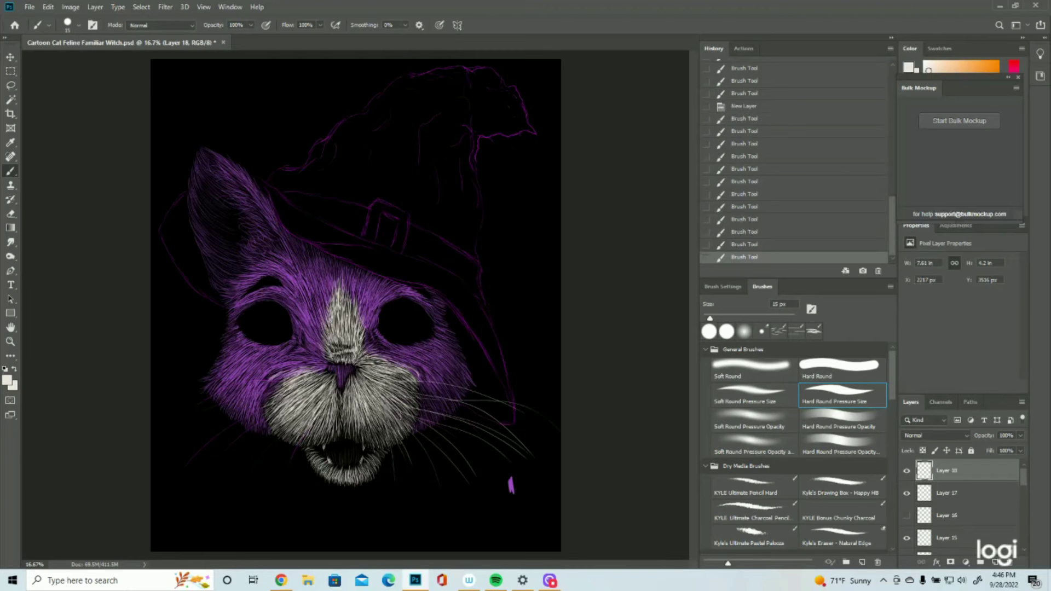
{"action": "left_click", "coordinate": [762, 246]}
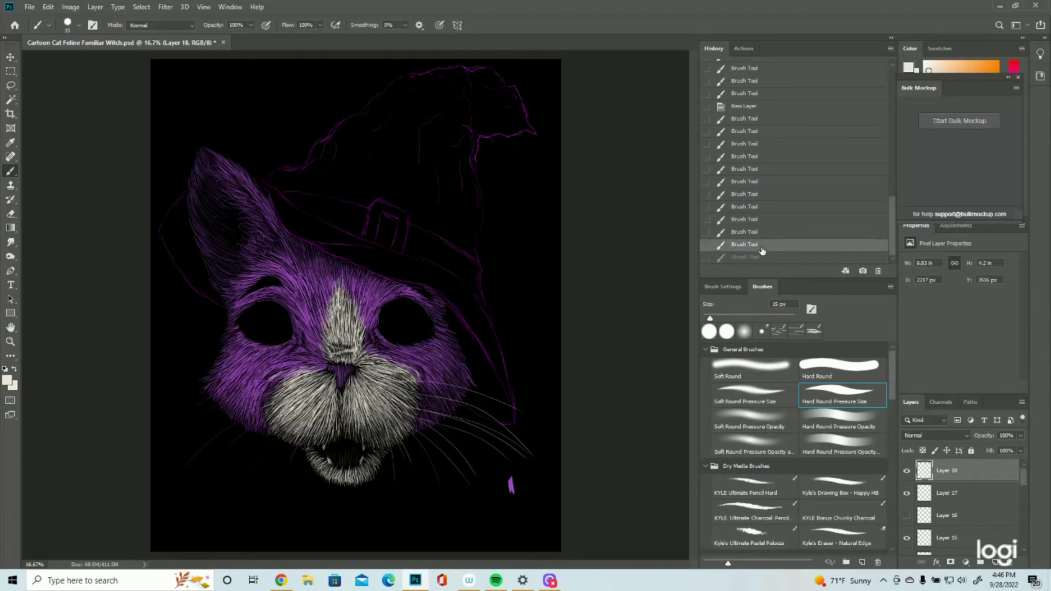
Add cream whiskers sweeping out from the upper right cheek, plus one more among the lower right whiskers
{"action": "left_click_drag", "start_coordinate": [390, 366], "coordinate": [492, 337]}
{"action": "left_click_drag", "start_coordinate": [410, 378], "coordinate": [481, 366]}
{"action": "left_click_drag", "start_coordinate": [412, 410], "coordinate": [490, 460]}
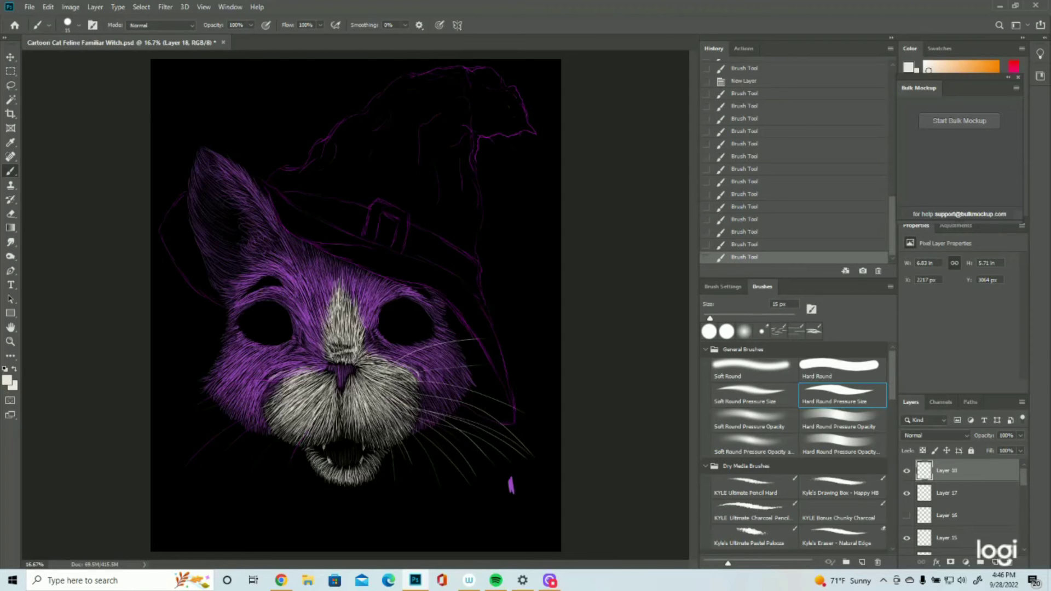
Paint matching cream whiskers fanning out from the muzzle's left side down to the chin, undoing the second upper stroke
{"action": "left_click_drag", "start_coordinate": [274, 373], "coordinate": [202, 355]}
{"action": "left_click_drag", "start_coordinate": [283, 369], "coordinate": [187, 357]}
{"action": "left_click", "coordinate": [759, 246]}
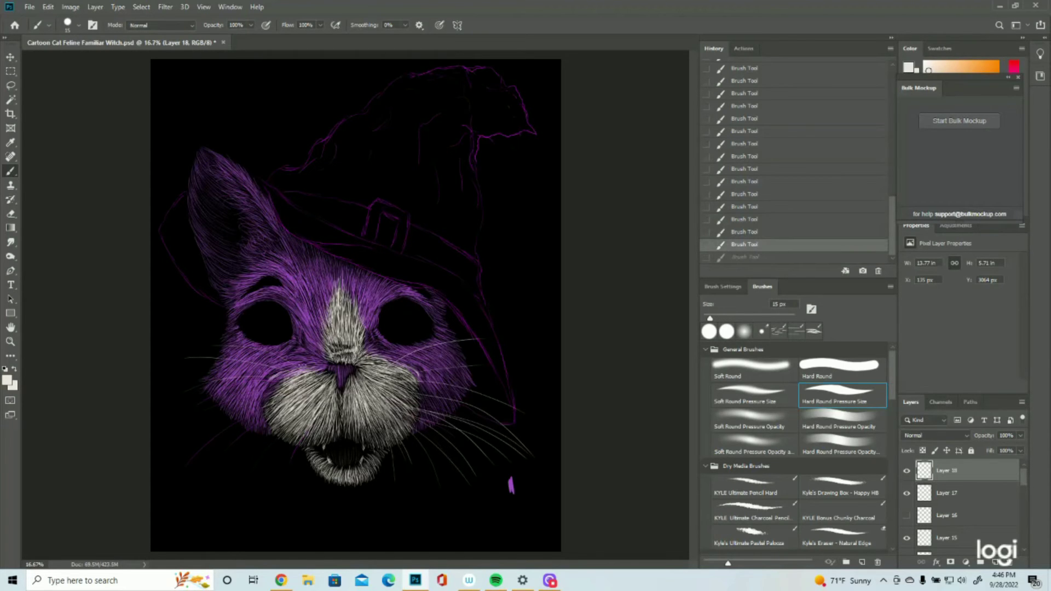
{"action": "left_click_drag", "start_coordinate": [280, 389], "coordinate": [172, 436]}
{"action": "left_click_drag", "start_coordinate": [282, 396], "coordinate": [195, 445]}
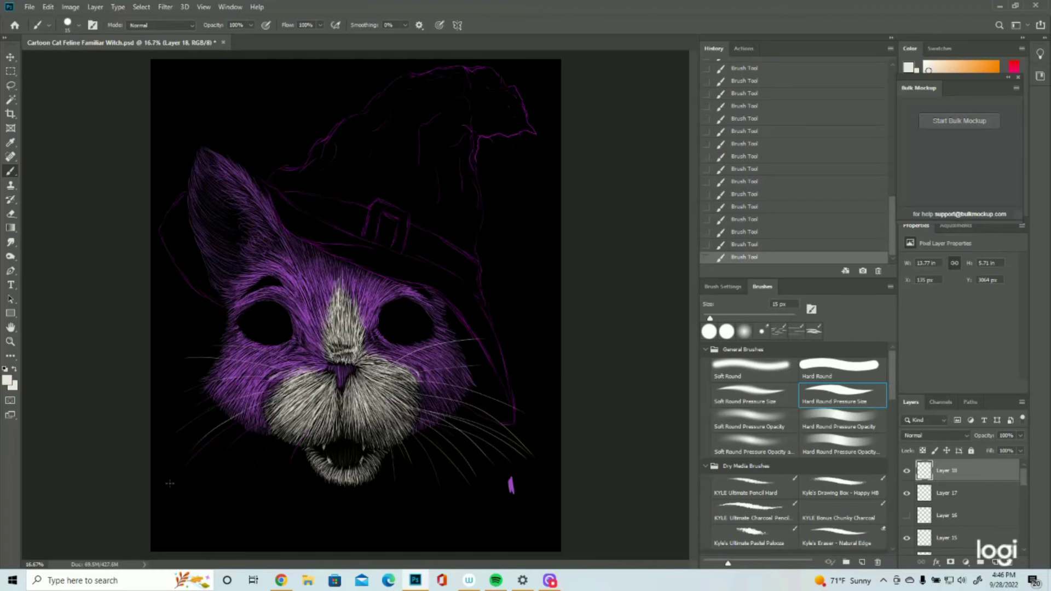
{"action": "mouse_move", "coordinate": [268, 411]}
{"action": "left_mouse_down"}
{"action": "mouse_move", "coordinate": [217, 452]}
{"action": "mouse_move", "coordinate": [214, 512]}
{"action": "mouse_move", "coordinate": [264, 483]}
{"action": "left_mouse_up"}
{"action": "left_click_drag", "start_coordinate": [306, 428], "coordinate": [281, 498]}
Save the document with the finished whiskers
{"action": "key", "text": "z"}
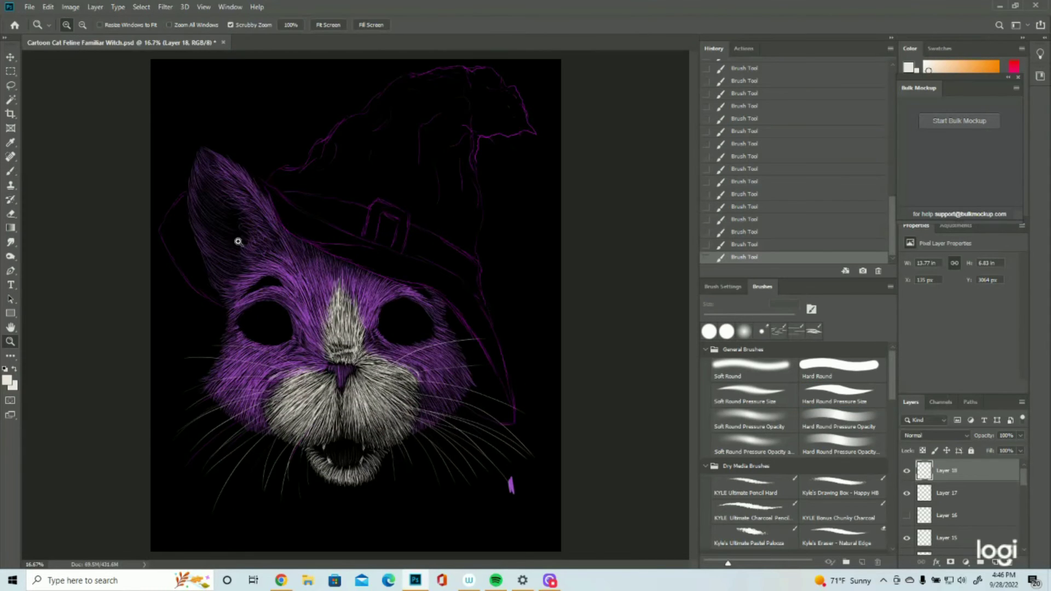
{"action": "left_click", "coordinate": [30, 7]}
{"action": "left_click", "coordinate": [34, 118]}
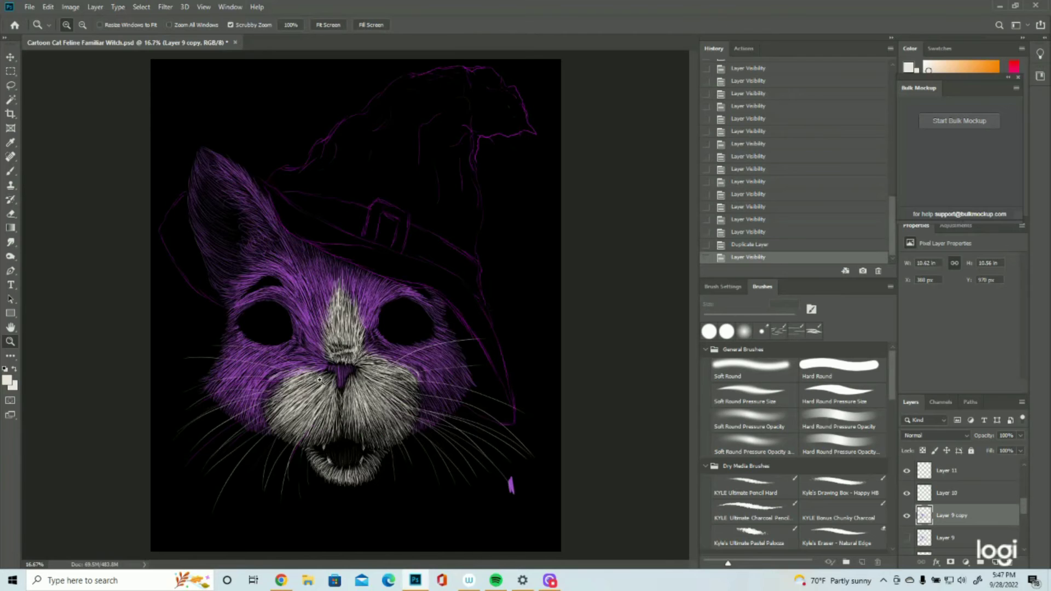
Delete small freehand-selected patches of fur at the muzzle's upper right and upper left corners on Layer 9 copy
{"action": "left_click_drag", "start_coordinate": [327, 381], "coordinate": [363, 379]}
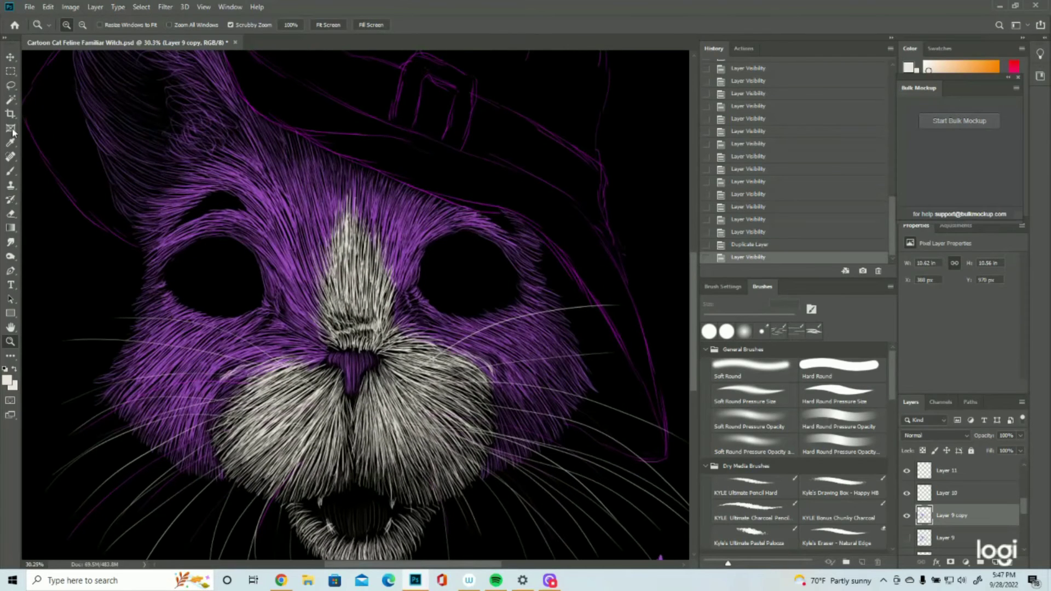
{"action": "left_click", "coordinate": [10, 85]}
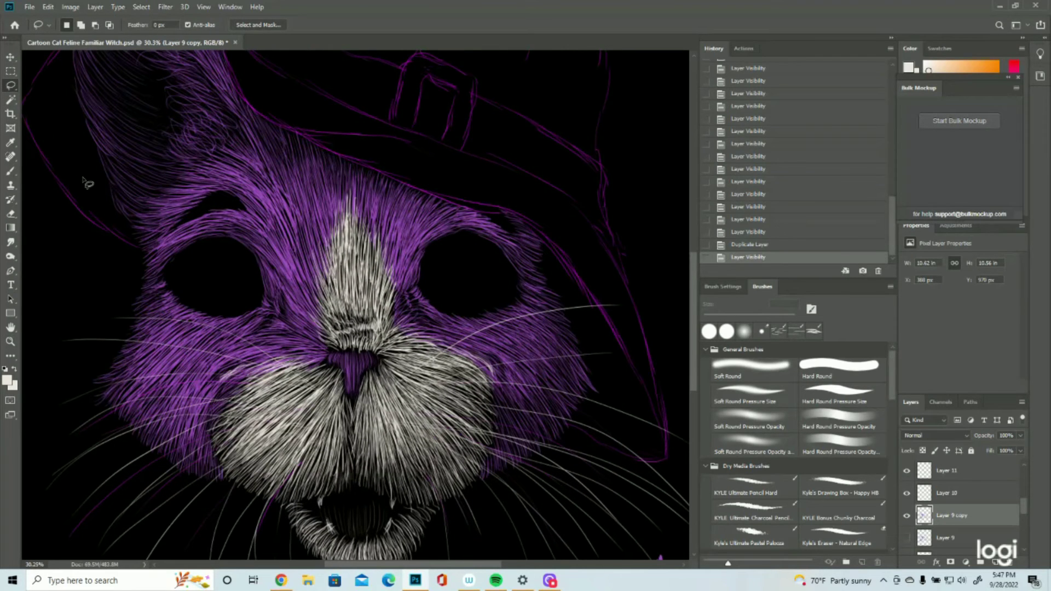
{"action": "mouse_move", "coordinate": [487, 358]}
{"action": "left_mouse_down"}
{"action": "mouse_move", "coordinate": [506, 378]}
{"action": "mouse_move", "coordinate": [488, 351]}
{"action": "left_mouse_up"}
{"action": "key", "text": "Delete"}
{"action": "key", "text": "ctrl+d"}
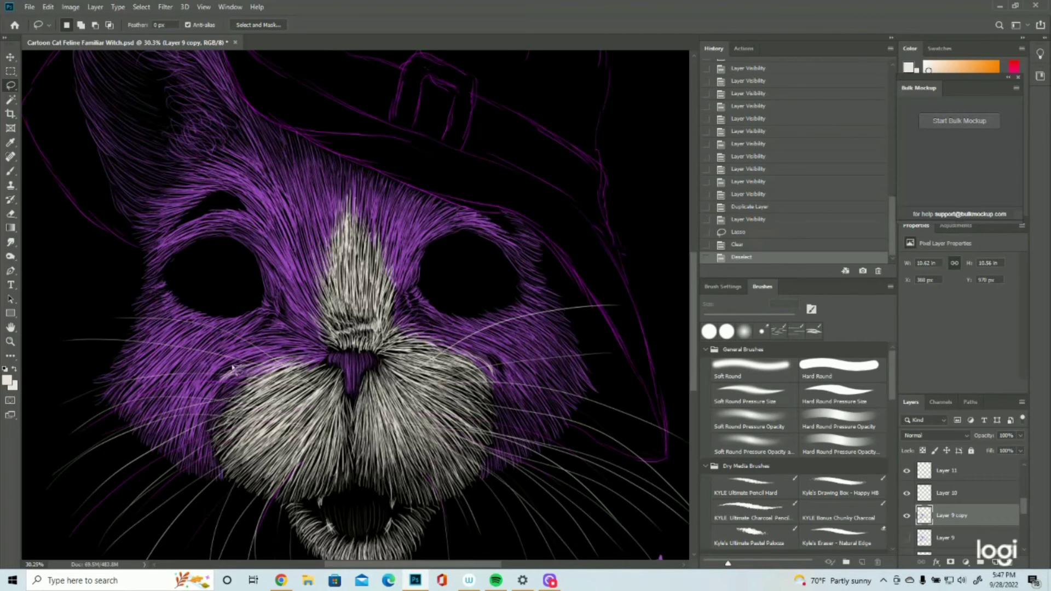
{"action": "mouse_move", "coordinate": [217, 376]}
{"action": "left_mouse_down"}
{"action": "mouse_move", "coordinate": [213, 392]}
{"action": "mouse_move", "coordinate": [251, 357]}
{"action": "left_mouse_up"}
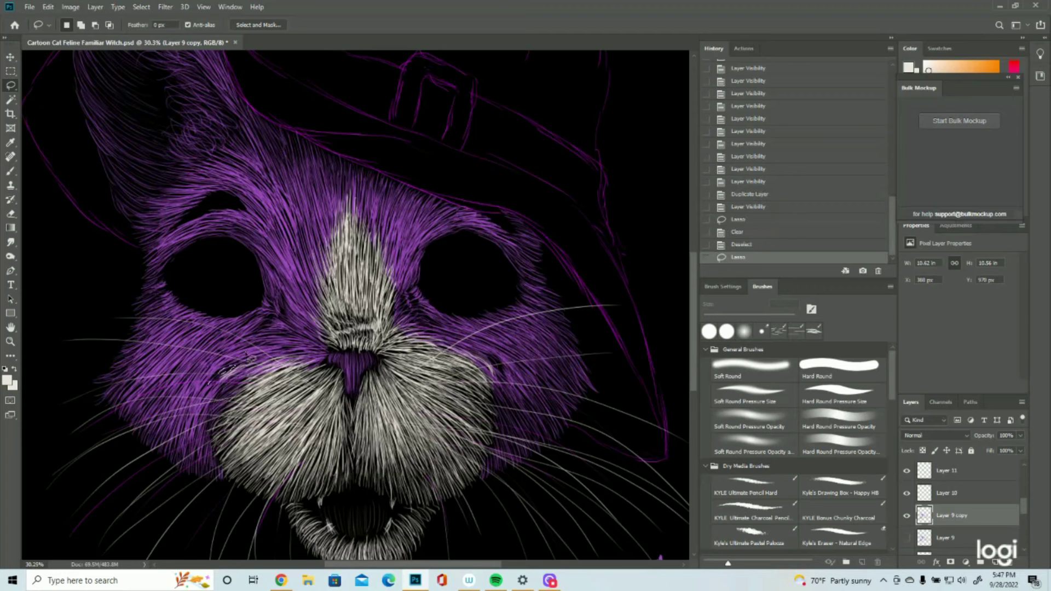
{"action": "key", "text": "Delete"}
{"action": "key", "text": "ctrl+d"}
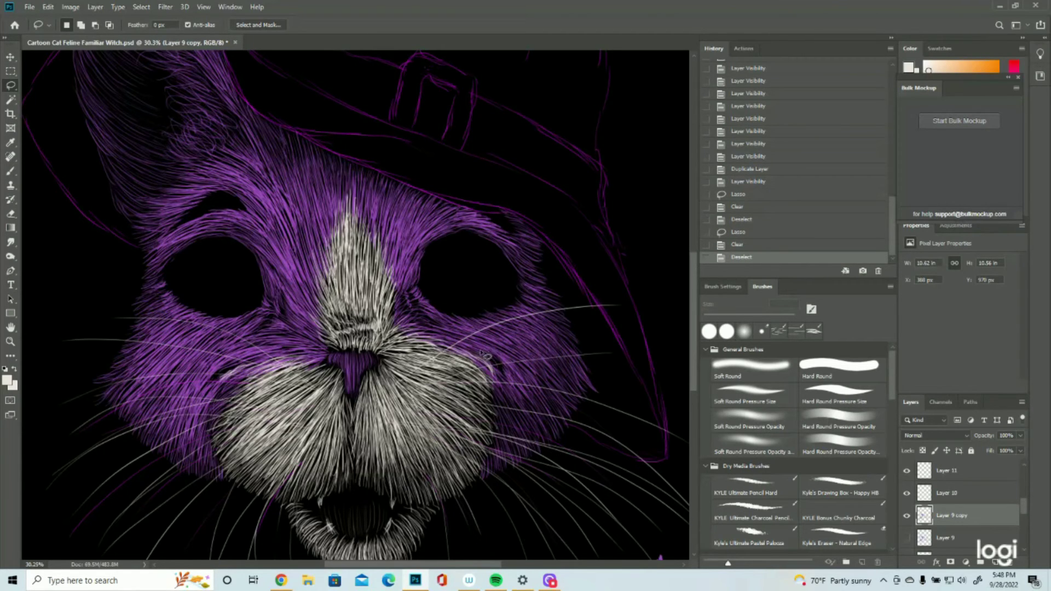
Clear another small patch of fur at the muzzle's upper right corner on Layer 9 copy and deselect
{"action": "left_click_drag", "start_coordinate": [503, 371], "coordinate": [478, 351]}
{"action": "key", "text": "Delete"}
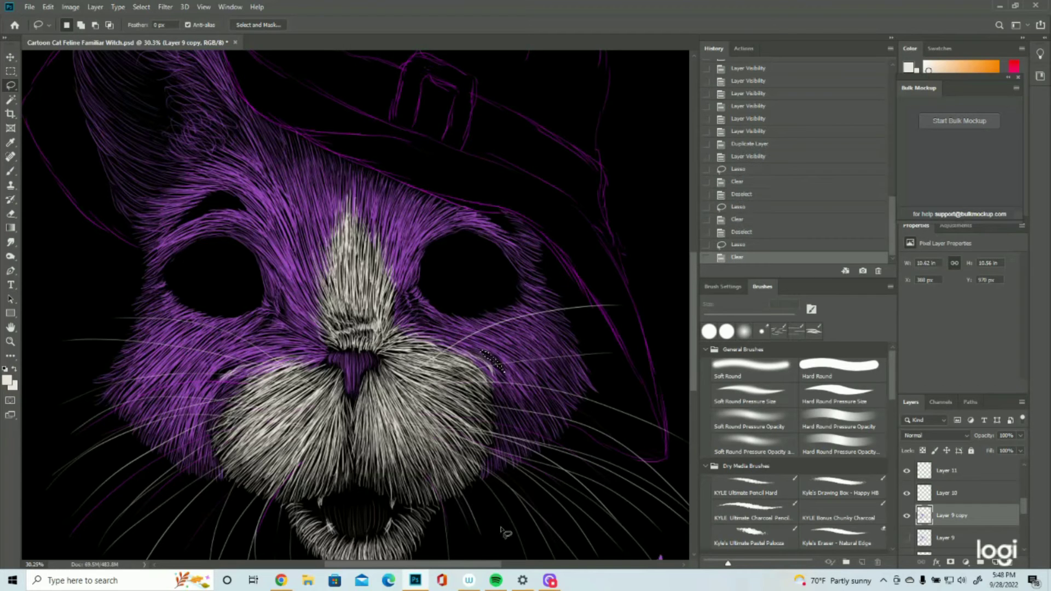
{"action": "key", "text": "ctrl+d"}
{"action": "left_click", "coordinate": [10, 341]}
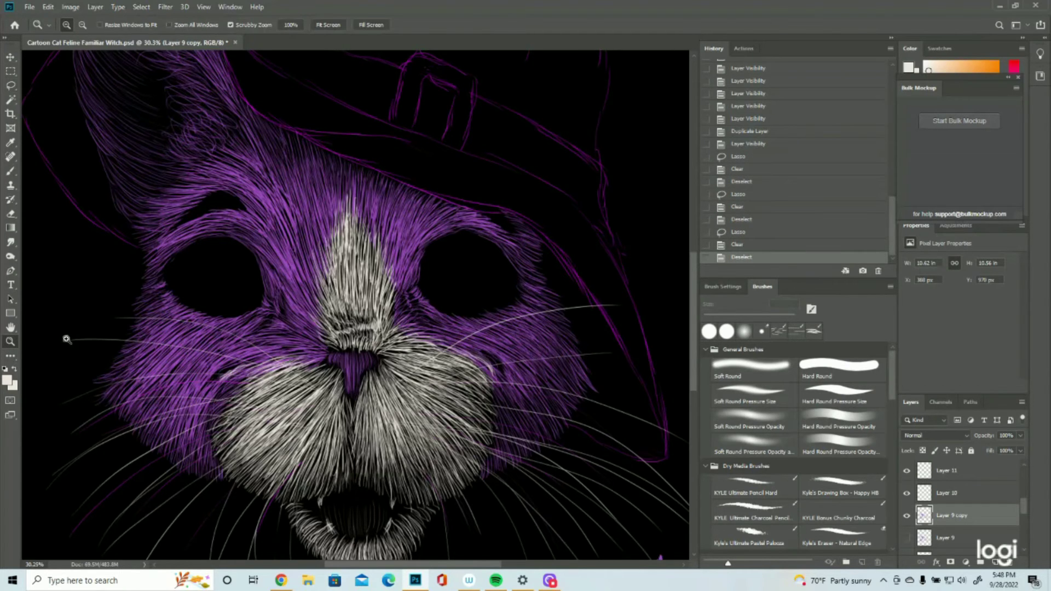
{"action": "left_click_drag", "start_coordinate": [308, 348], "coordinate": [269, 348]}
{"action": "scroll", "coordinate": [395, 322], "scroll_direction": "up", "scroll_amount": 1}
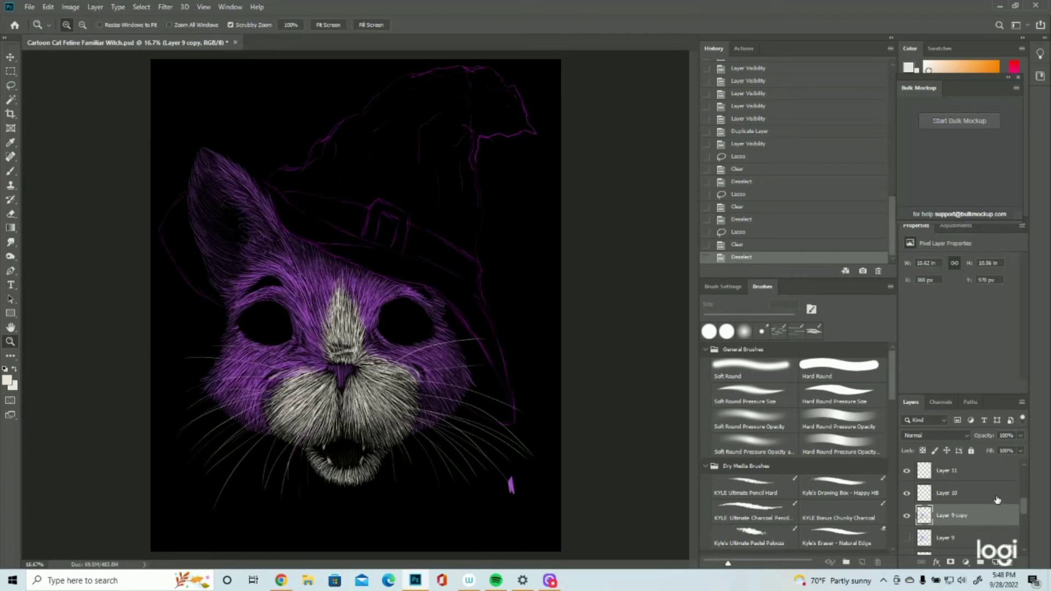
Duplicate Layer 10 and hide the original
{"action": "left_click", "coordinate": [955, 495]}
{"action": "left_click", "coordinate": [907, 493]}
{"action": "left_click", "coordinate": [906, 493]}
{"action": "key", "text": "ctrl+j"}
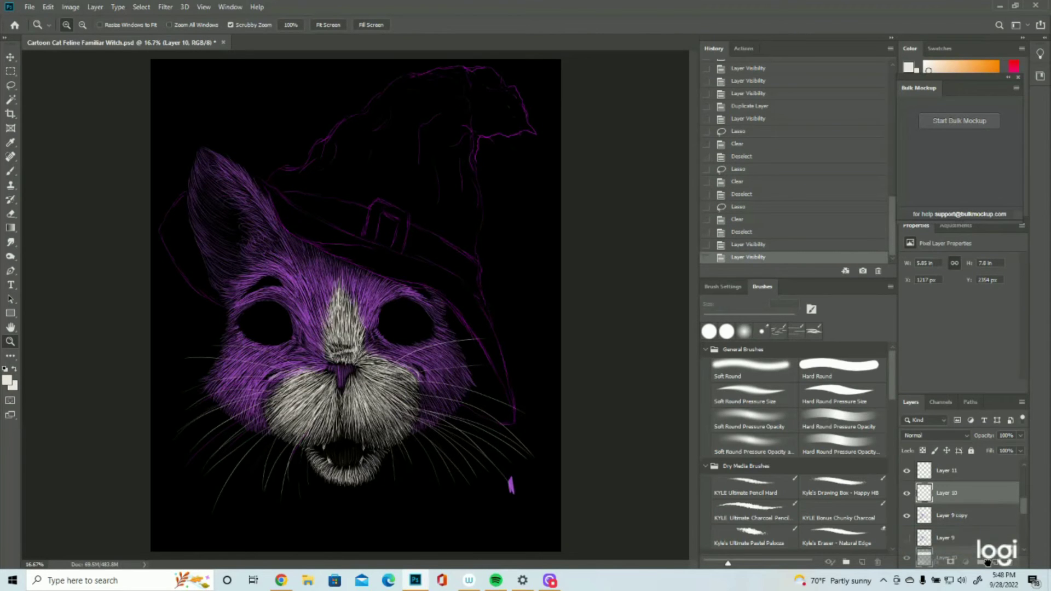
{"action": "left_click", "coordinate": [907, 516]}
{"action": "scroll", "coordinate": [360, 393], "scroll_direction": "up", "scroll_amount": 1}
Delete small freehand-selected patches of fur at both upper muzzle corners on Layer 10 copy
{"action": "left_click", "coordinate": [10, 86]}
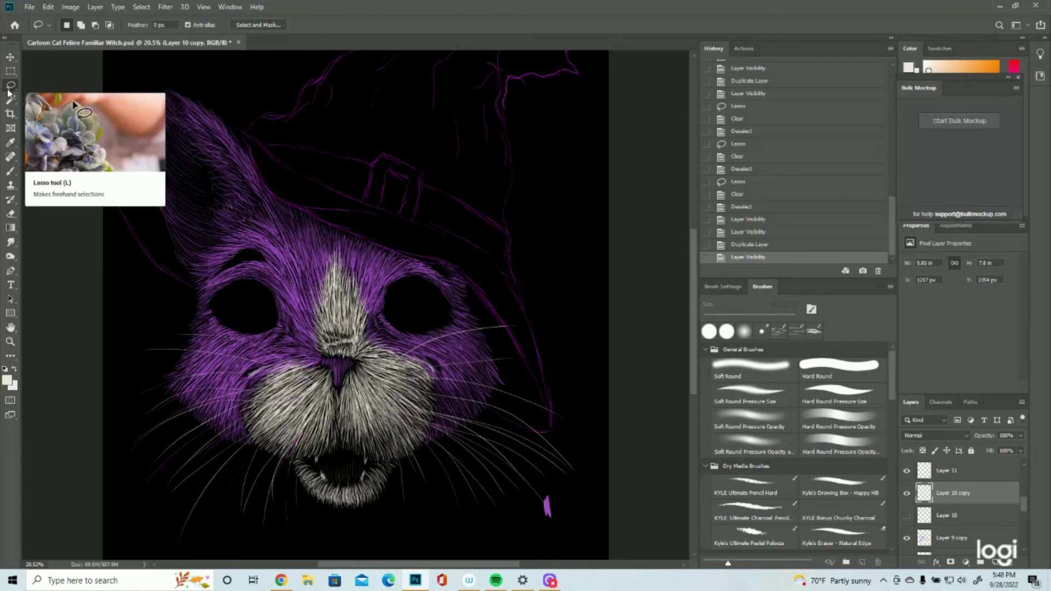
{"action": "mouse_move", "coordinate": [428, 357]}
{"action": "left_mouse_down"}
{"action": "mouse_move", "coordinate": [443, 378]}
{"action": "mouse_move", "coordinate": [412, 360]}
{"action": "mouse_move", "coordinate": [427, 348]}
{"action": "left_mouse_up"}
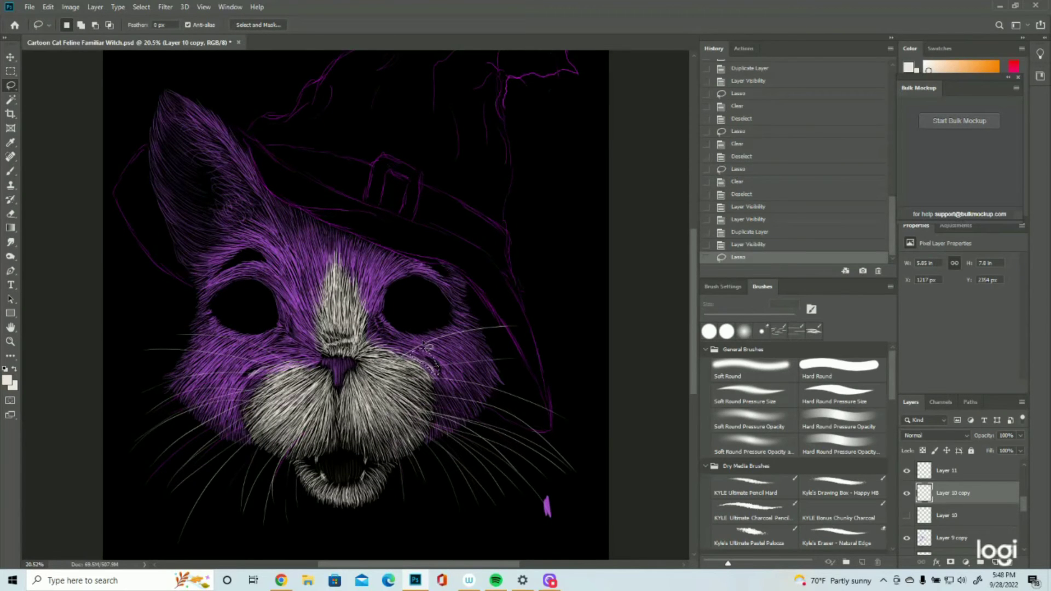
{"action": "key", "text": "Delete"}
{"action": "key", "text": "ctrl+d"}
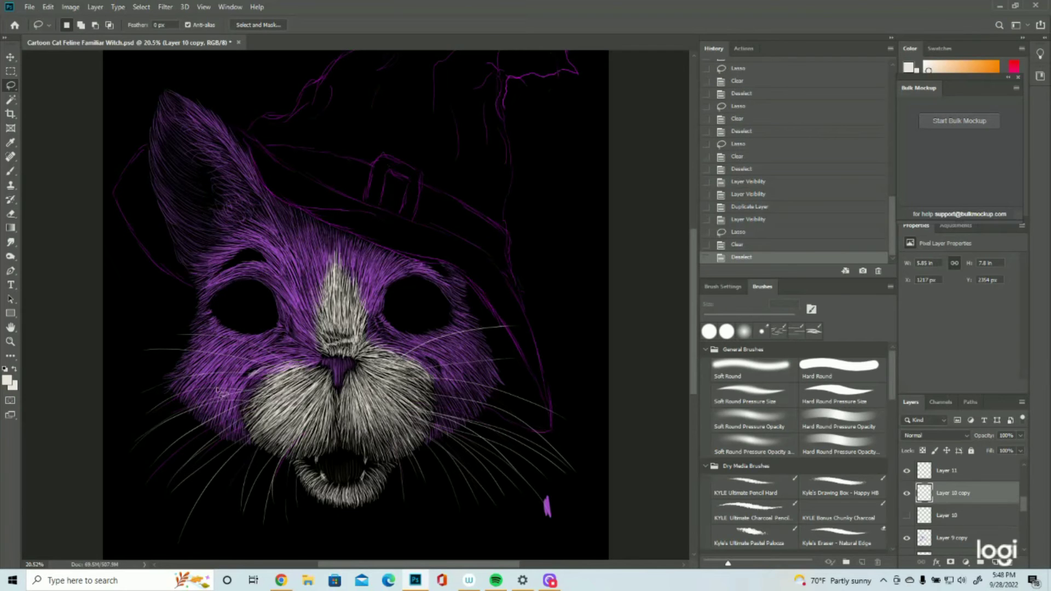
{"action": "mouse_move", "coordinate": [253, 366]}
{"action": "left_mouse_down"}
{"action": "mouse_move", "coordinate": [276, 364]}
{"action": "mouse_move", "coordinate": [246, 386]}
{"action": "mouse_move", "coordinate": [255, 390]}
{"action": "mouse_move", "coordinate": [279, 370]}
{"action": "mouse_move", "coordinate": [270, 363]}
{"action": "left_mouse_up"}
{"action": "key", "text": "Delete"}
{"action": "key", "text": "ctrl+d"}
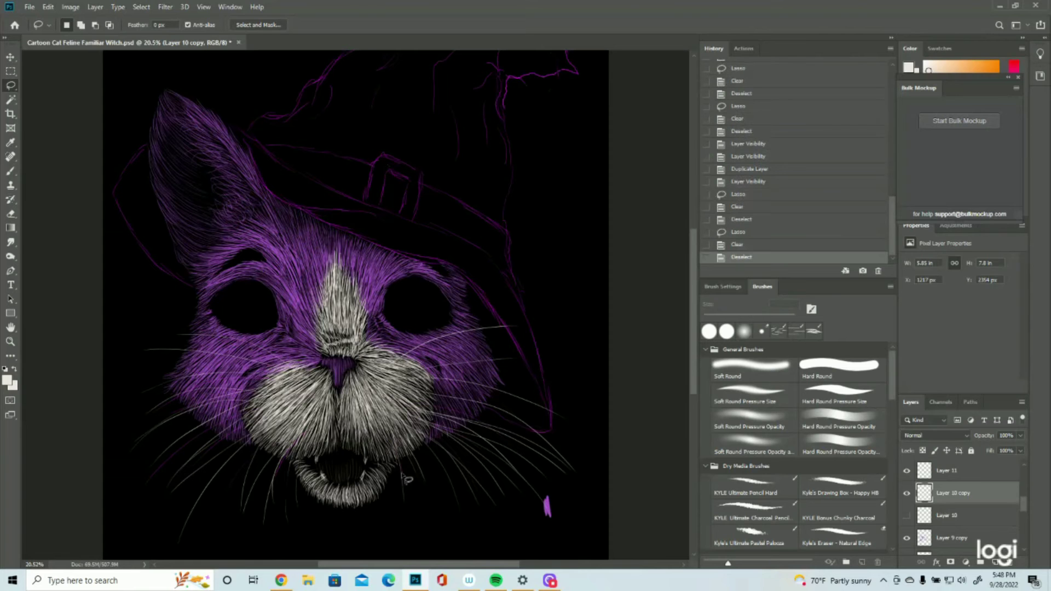
Check the whole cat face and save the document
{"action": "left_click", "coordinate": [10, 341]}
{"action": "left_click_drag", "start_coordinate": [421, 377], "coordinate": [380, 377]}
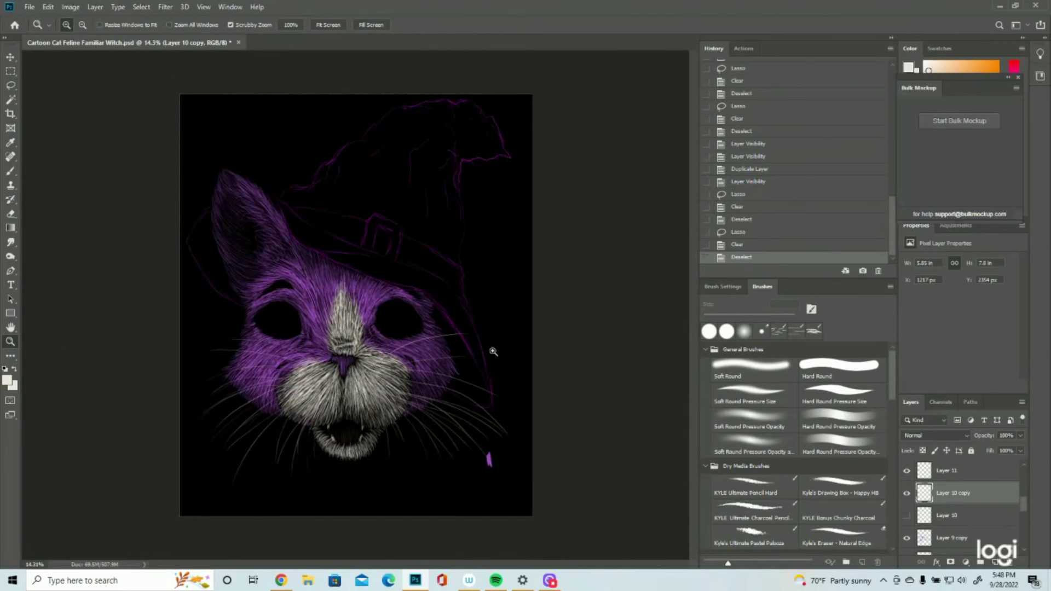
{"action": "left_click", "coordinate": [493, 351]}
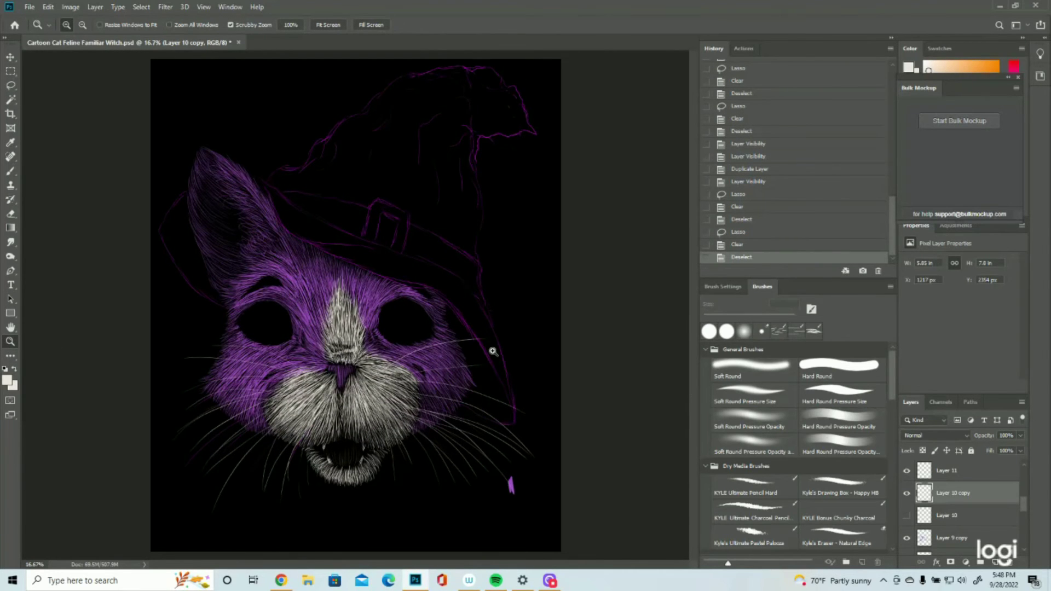
{"action": "left_click", "coordinate": [370, 357]}
{"action": "left_click_drag", "start_coordinate": [365, 371], "coordinate": [338, 373]}
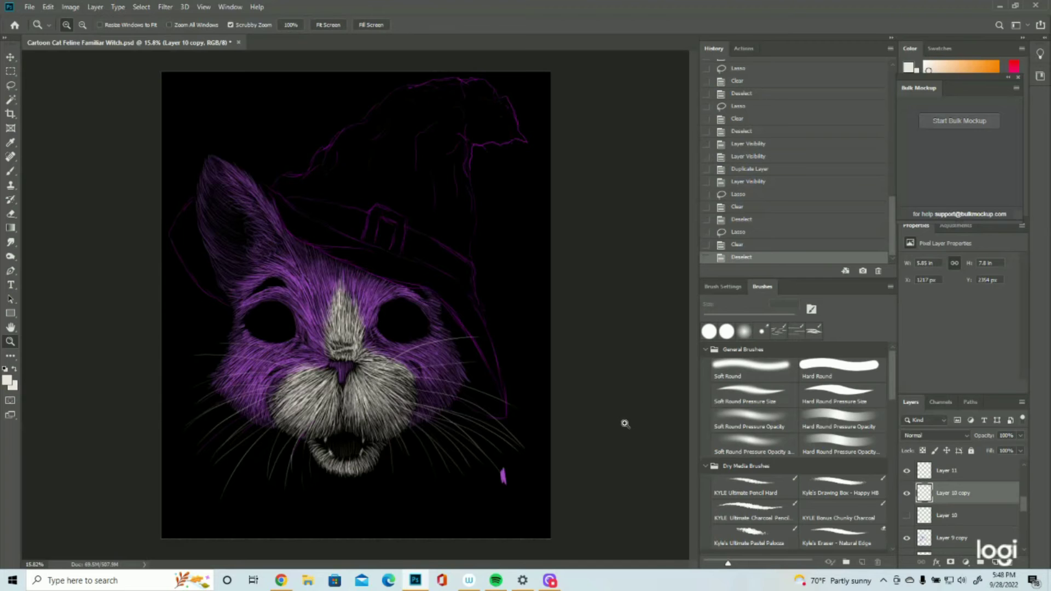
{"action": "left_click", "coordinate": [27, 7]}
{"action": "left_click", "coordinate": [34, 119]}
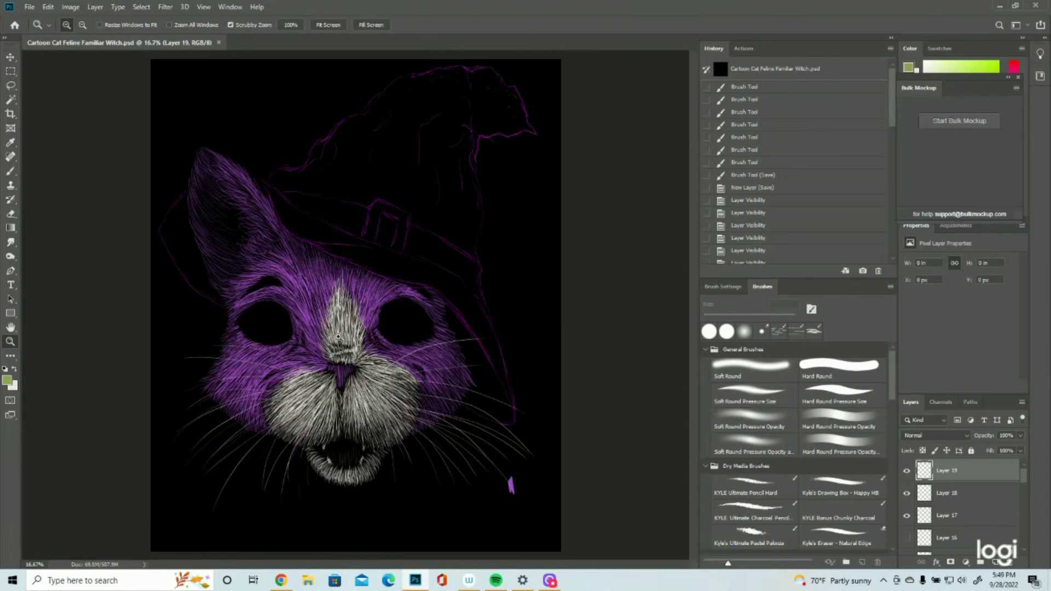
Show the hidden sketch layer containing the purple eye and pupil outlines
{"action": "scroll", "coordinate": [968, 504], "scroll_direction": "down", "scroll_amount": 10}
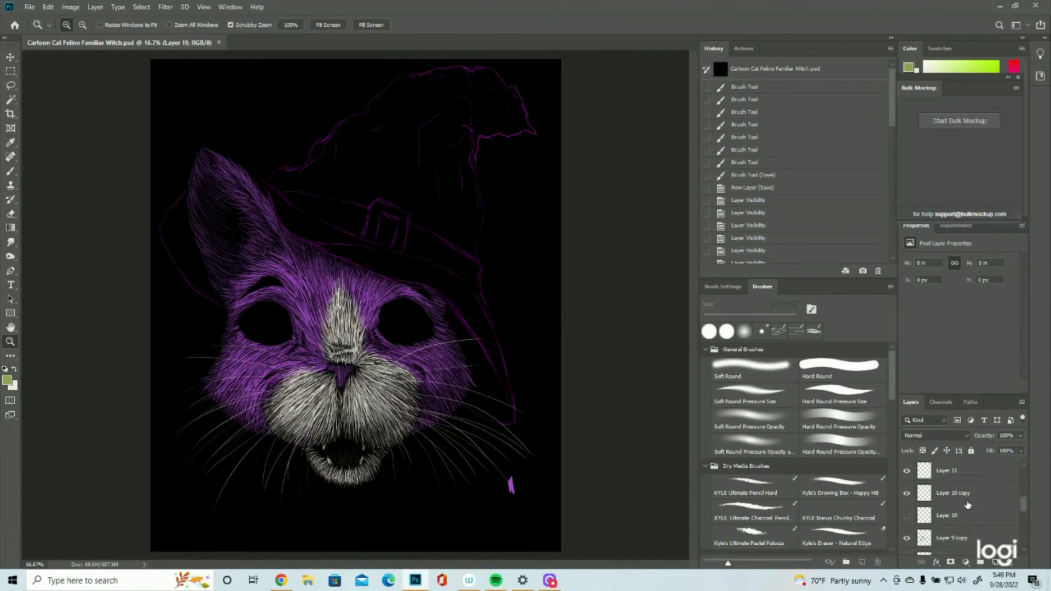
{"action": "left_click", "coordinate": [908, 500]}
{"action": "scroll", "coordinate": [914, 482], "scroll_direction": "up", "scroll_amount": 10}
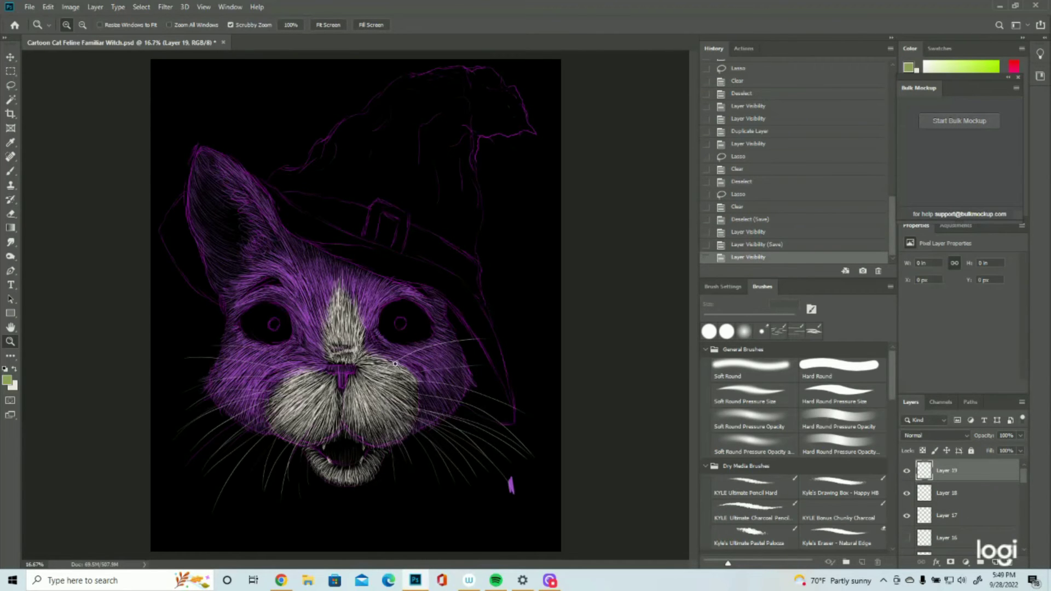
Paint fine green strokes around both sketched pupil circles on Layer 19 with the 15 px Hard Round Pressure Size brush
{"action": "left_click", "coordinate": [354, 341]}
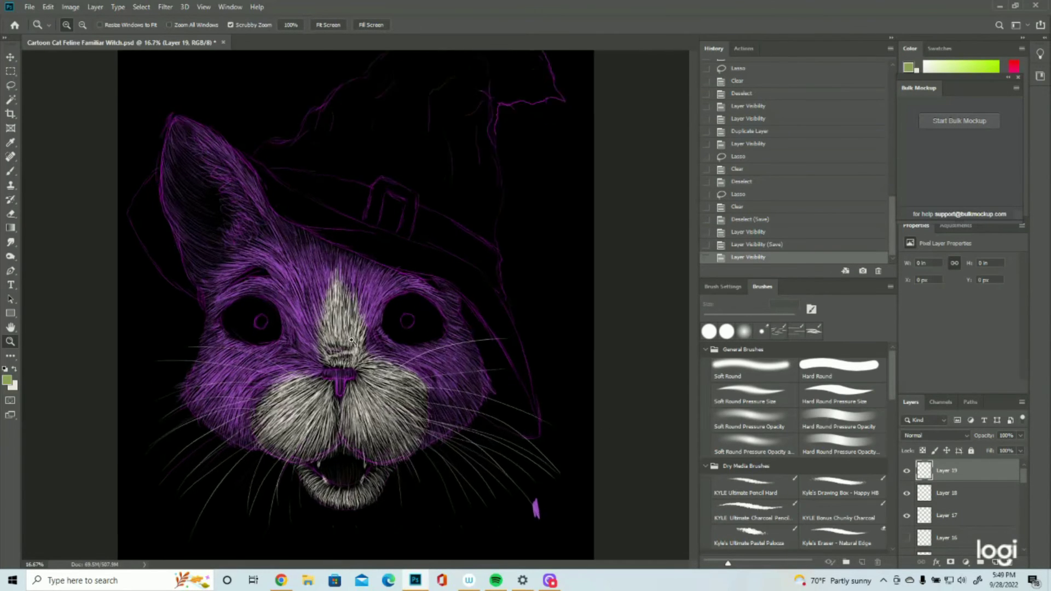
{"action": "left_click", "coordinate": [337, 324]}
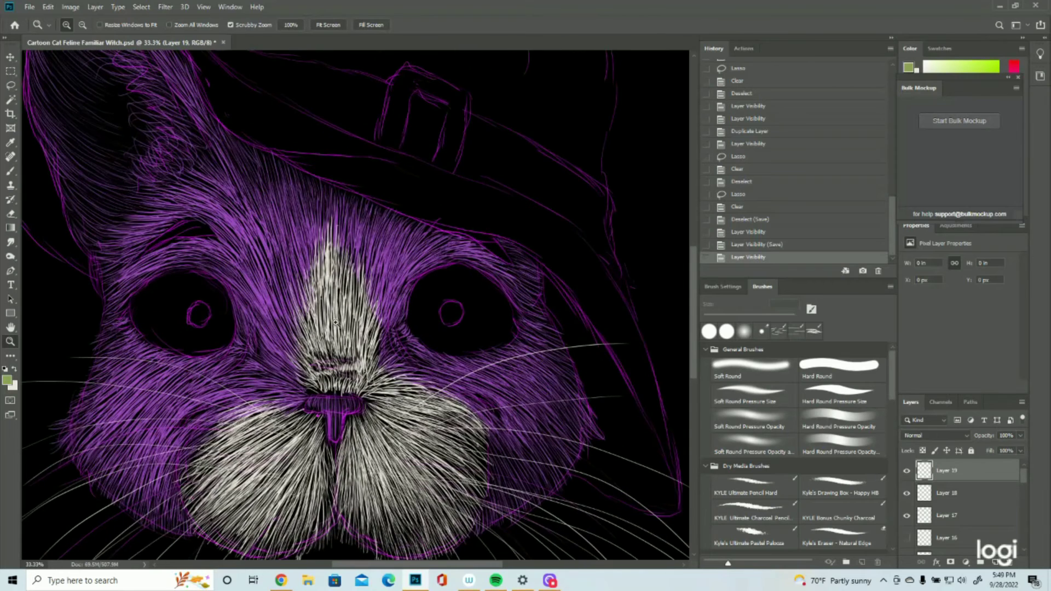
{"action": "left_click", "coordinate": [10, 171]}
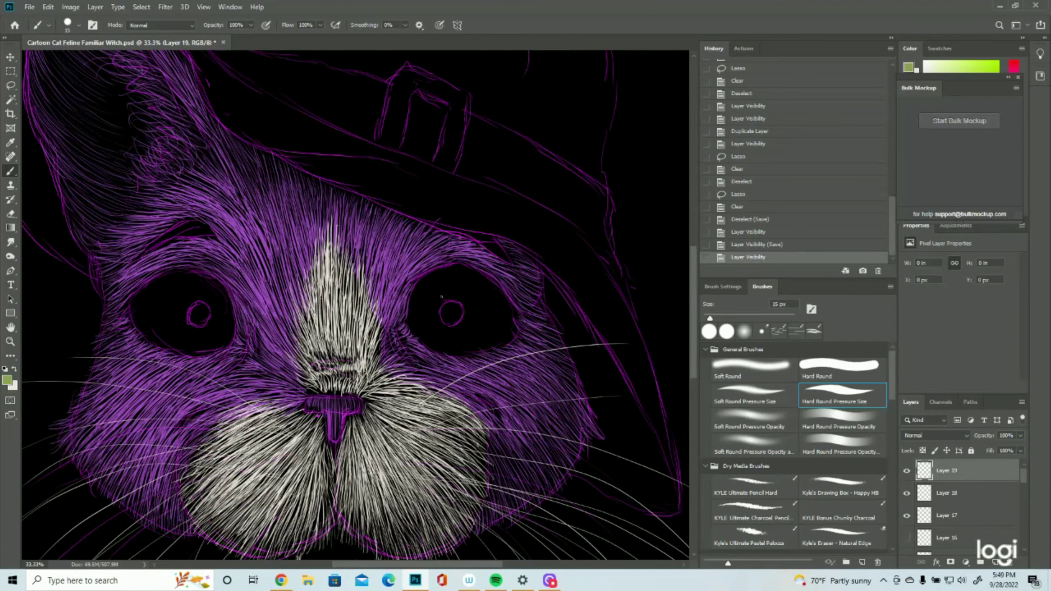
{"action": "mouse_move", "coordinate": [442, 307]}
{"action": "left_mouse_down"}
{"action": "mouse_move", "coordinate": [452, 326]}
{"action": "mouse_move", "coordinate": [464, 311]}
{"action": "left_mouse_up"}
{"action": "mouse_move", "coordinate": [463, 311]}
{"action": "left_mouse_down"}
{"action": "mouse_move", "coordinate": [437, 313]}
{"action": "mouse_move", "coordinate": [445, 321]}
{"action": "mouse_move", "coordinate": [434, 320]}
{"action": "mouse_move", "coordinate": [442, 327]}
{"action": "mouse_move", "coordinate": [436, 317]}
{"action": "mouse_move", "coordinate": [452, 327]}
{"action": "mouse_move", "coordinate": [438, 322]}
{"action": "mouse_move", "coordinate": [466, 319]}
{"action": "mouse_move", "coordinate": [438, 320]}
{"action": "mouse_move", "coordinate": [467, 307]}
{"action": "mouse_move", "coordinate": [462, 320]}
{"action": "mouse_move", "coordinate": [462, 304]}
{"action": "mouse_move", "coordinate": [462, 324]}
{"action": "mouse_move", "coordinate": [457, 329]}
{"action": "left_mouse_up"}
{"action": "left_click_drag", "start_coordinate": [467, 323], "coordinate": [431, 318]}
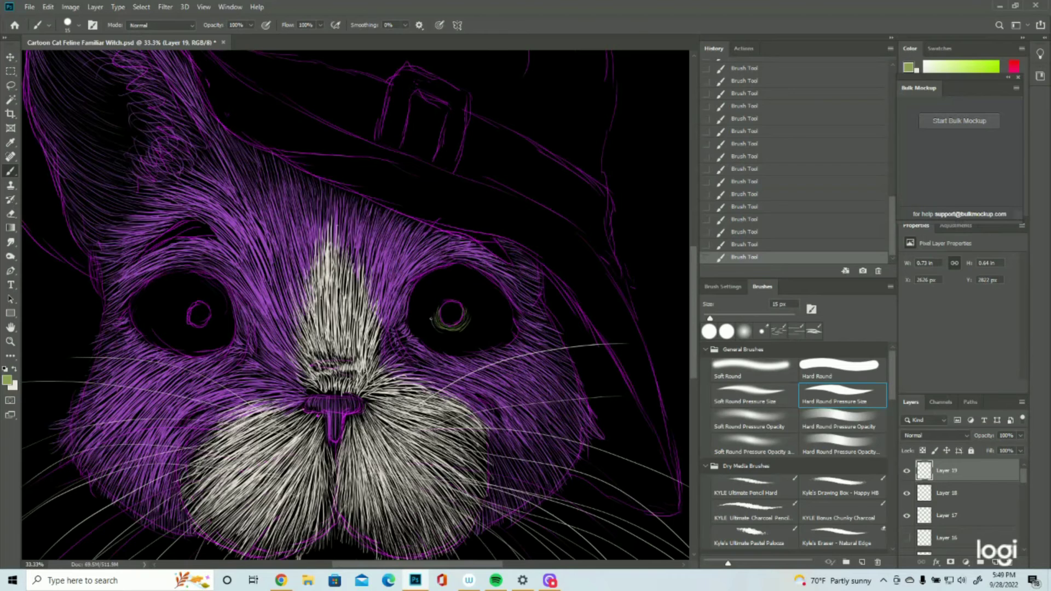
{"action": "mouse_move", "coordinate": [193, 304]}
{"action": "left_mouse_down"}
{"action": "mouse_move", "coordinate": [188, 326]}
{"action": "mouse_move", "coordinate": [210, 313]}
{"action": "left_mouse_up"}
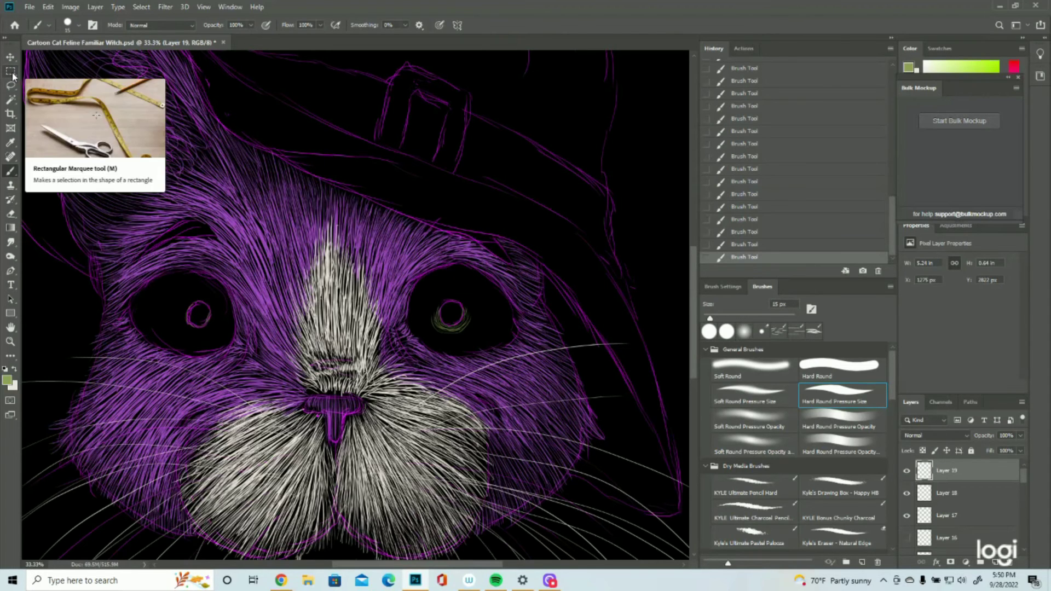
{"action": "mouse_move", "coordinate": [183, 320]}
{"action": "left_mouse_down"}
{"action": "mouse_move", "coordinate": [189, 303]}
{"action": "mouse_move", "coordinate": [185, 327]}
{"action": "left_mouse_up"}
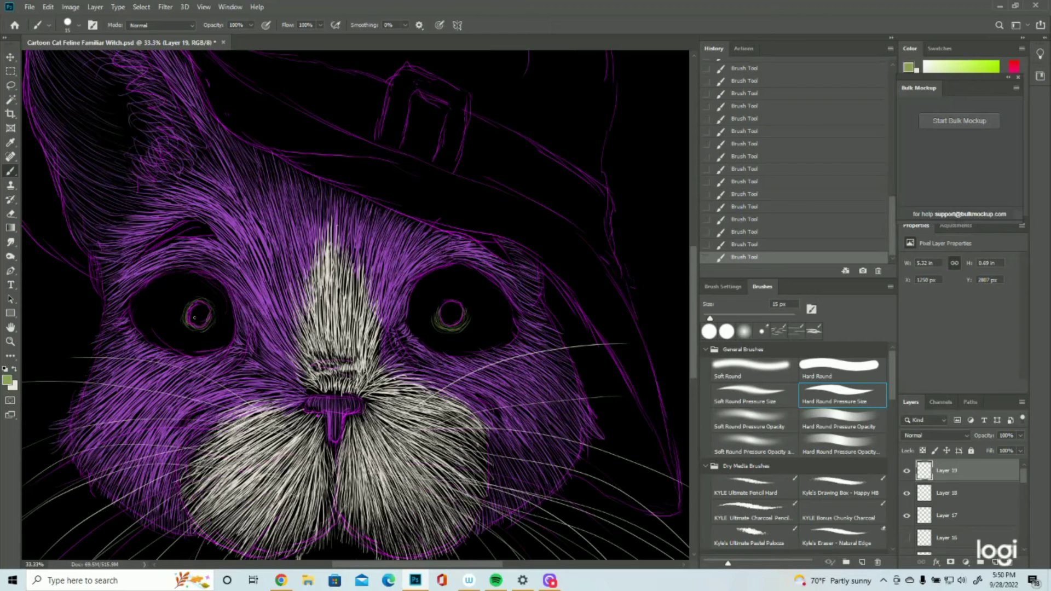
Hide the purple sketch layer and fill the right-hand eye's iris with fine concentric green strokes around the pupil
{"action": "scroll", "coordinate": [967, 514], "scroll_direction": "down", "scroll_amount": 7}
{"action": "left_click", "coordinate": [907, 538]}
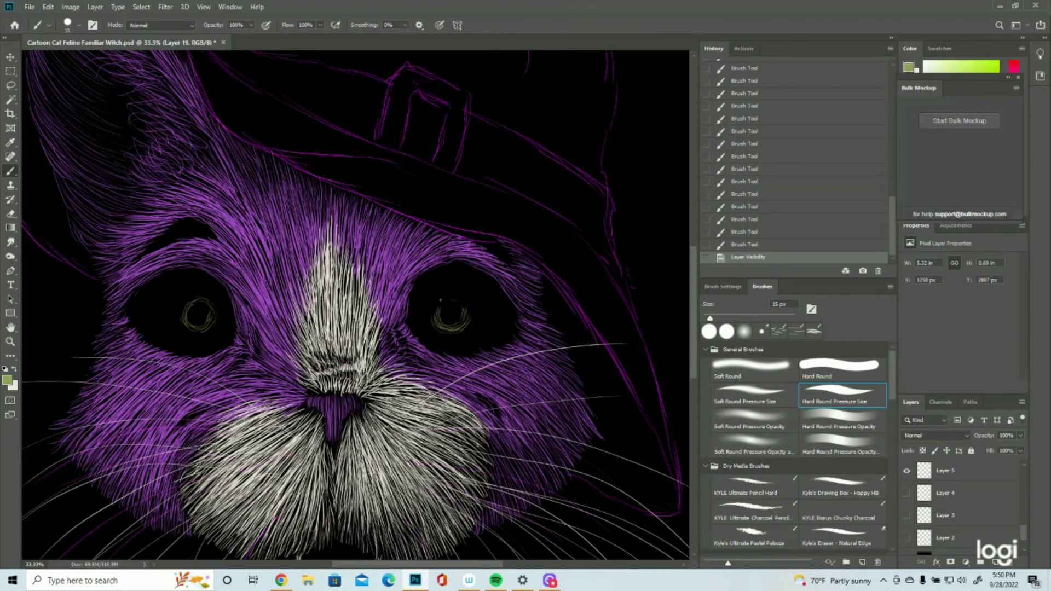
{"action": "left_click_drag", "start_coordinate": [445, 302], "coordinate": [454, 300]}
{"action": "left_click_drag", "start_coordinate": [445, 302], "coordinate": [457, 299]}
{"action": "left_click", "coordinate": [460, 302]}
{"action": "left_click", "coordinate": [465, 304]}
{"action": "left_click", "coordinate": [468, 307]}
{"action": "left_click", "coordinate": [472, 309]}
{"action": "left_click", "coordinate": [474, 313]}
{"action": "left_click", "coordinate": [475, 318]}
{"action": "left_click", "coordinate": [473, 322]}
{"action": "left_click", "coordinate": [470, 325]}
{"action": "left_click", "coordinate": [463, 323]}
{"action": "left_click", "coordinate": [458, 319]}
{"action": "left_click", "coordinate": [477, 324]}
{"action": "left_click_drag", "start_coordinate": [437, 304], "coordinate": [454, 342]}
{"action": "left_click_drag", "start_coordinate": [417, 326], "coordinate": [471, 348]}
{"action": "left_click_drag", "start_coordinate": [443, 282], "coordinate": [418, 310]}
{"action": "left_click_drag", "start_coordinate": [417, 291], "coordinate": [413, 329]}
{"action": "left_click_drag", "start_coordinate": [482, 304], "coordinate": [490, 342]}
Fill the left-hand eye's iris with fine concentric green strokes around the pupil
{"action": "mouse_move", "coordinate": [183, 301]}
{"action": "left_mouse_down"}
{"action": "mouse_move", "coordinate": [181, 328]}
{"action": "mouse_move", "coordinate": [206, 334]}
{"action": "left_mouse_up"}
{"action": "mouse_move", "coordinate": [225, 323]}
{"action": "left_mouse_down"}
{"action": "mouse_move", "coordinate": [197, 304]}
{"action": "mouse_move", "coordinate": [210, 343]}
{"action": "left_mouse_up"}
{"action": "mouse_move", "coordinate": [158, 284]}
{"action": "left_mouse_down"}
{"action": "mouse_move", "coordinate": [146, 300]}
{"action": "mouse_move", "coordinate": [157, 322]}
{"action": "left_mouse_up"}
{"action": "left_click_drag", "start_coordinate": [155, 326], "coordinate": [175, 347]}
{"action": "left_click_drag", "start_coordinate": [165, 335], "coordinate": [212, 342]}
Select the right-hand eye's pupil with a small ellipse, nudge the outline into place and clear the strokes inside it
{"action": "left_click", "coordinate": [10, 341]}
{"action": "left_click_drag", "start_coordinate": [325, 314], "coordinate": [345, 313]}
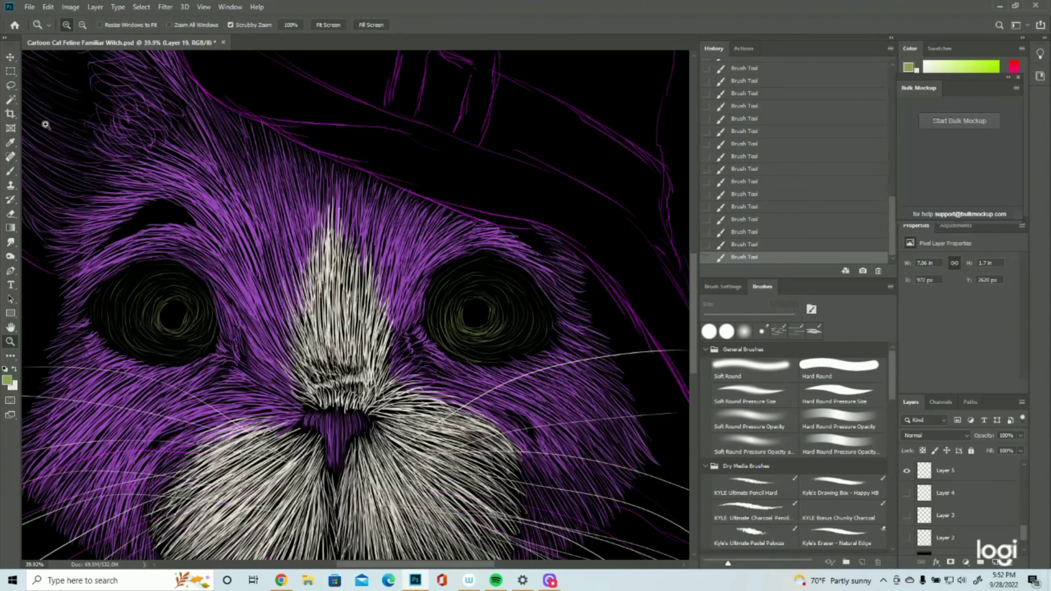
{"action": "left_click_drag", "start_coordinate": [12, 72], "coordinate": [55, 83]}
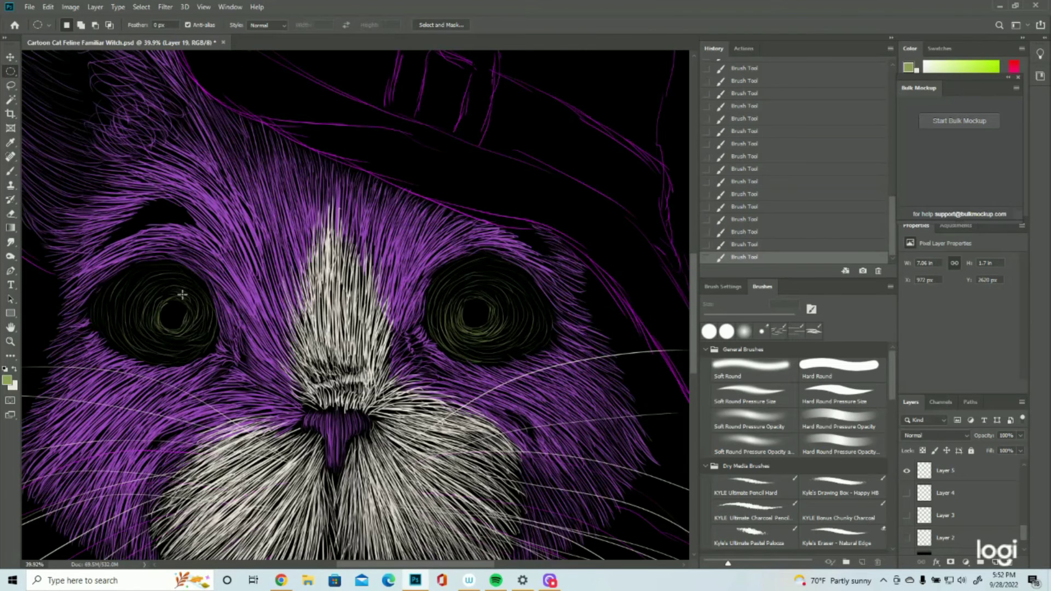
{"action": "left_click_drag", "start_coordinate": [463, 297], "coordinate": [491, 328]}
{"action": "key", "text": "Left"}
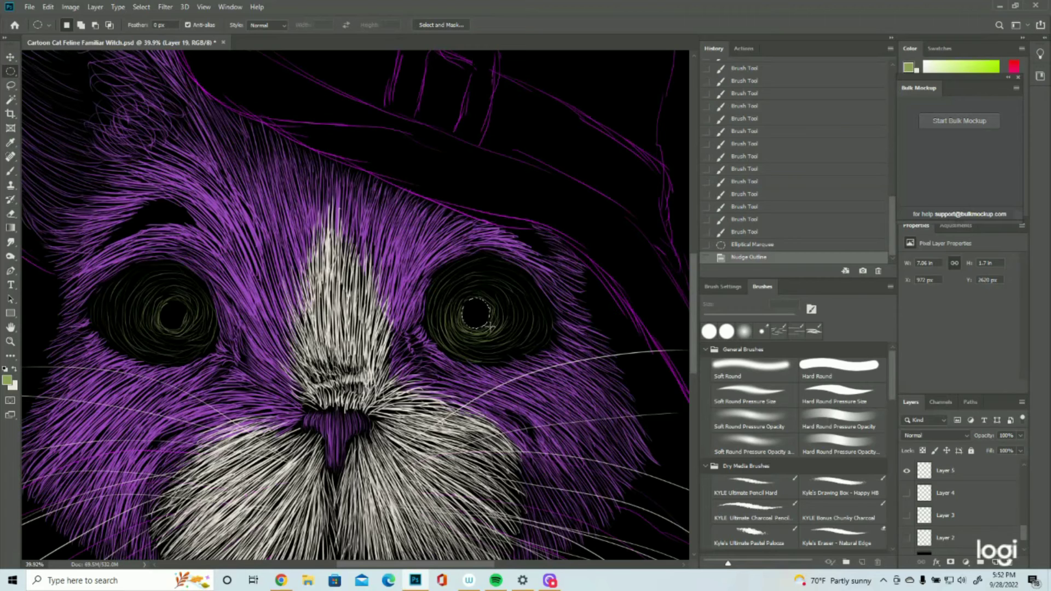
{"action": "scroll", "coordinate": [943, 489], "scroll_direction": "up", "scroll_amount": 5}
{"action": "key", "text": "Delete"}
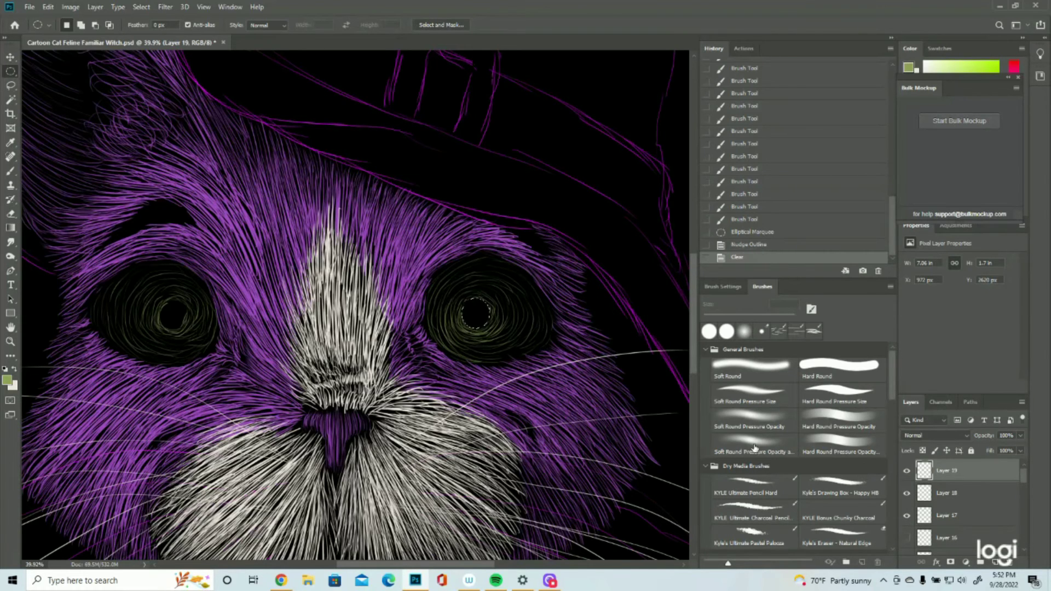
Invert the pupil selection and paint extra green strokes hugging the edge of the right-hand pupil
{"action": "left_click", "coordinate": [141, 7]}
{"action": "left_click", "coordinate": [158, 53]}
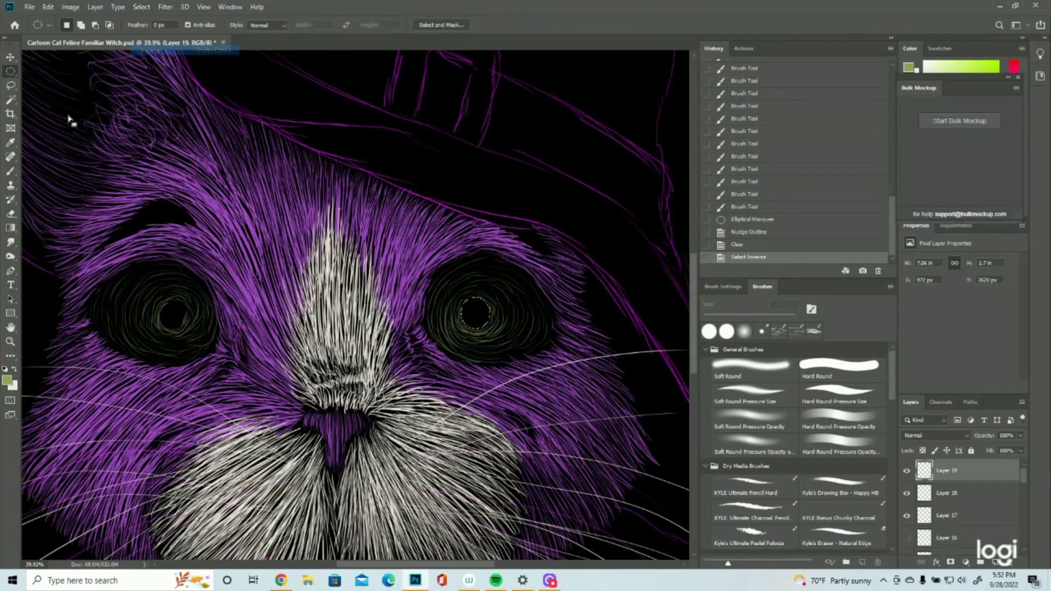
{"action": "left_click", "coordinate": [11, 171]}
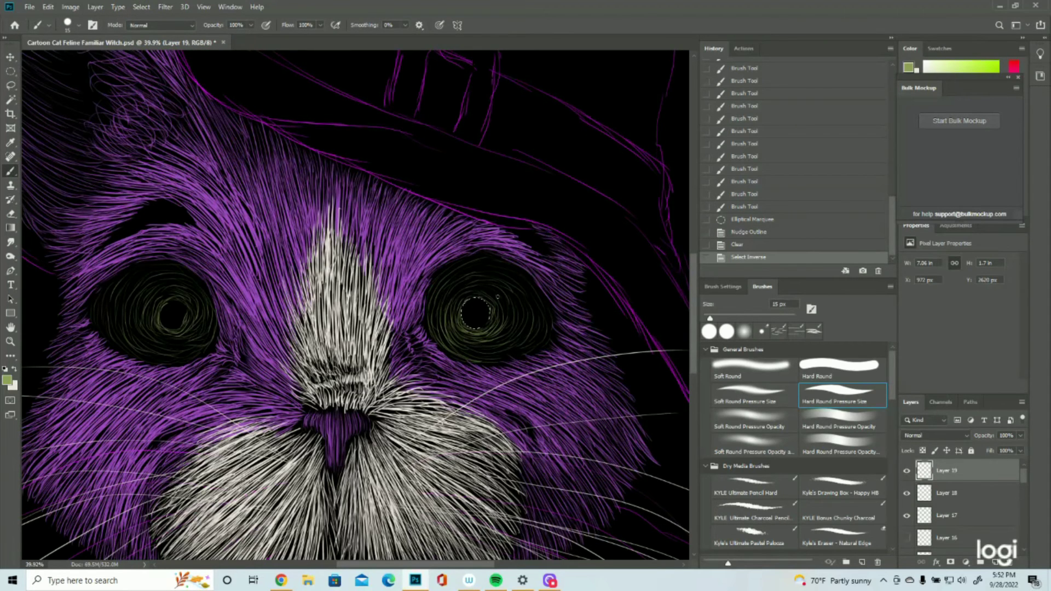
{"action": "left_click_drag", "start_coordinate": [483, 292], "coordinate": [473, 295]}
{"action": "mouse_move", "coordinate": [472, 294]}
{"action": "left_mouse_down"}
{"action": "mouse_move", "coordinate": [462, 299]}
{"action": "mouse_move", "coordinate": [472, 295]}
{"action": "left_mouse_up"}
{"action": "left_click_drag", "start_coordinate": [479, 293], "coordinate": [482, 294]}
{"action": "left_click_drag", "start_coordinate": [492, 294], "coordinate": [492, 298]}
{"action": "left_click_drag", "start_coordinate": [493, 299], "coordinate": [490, 310]}
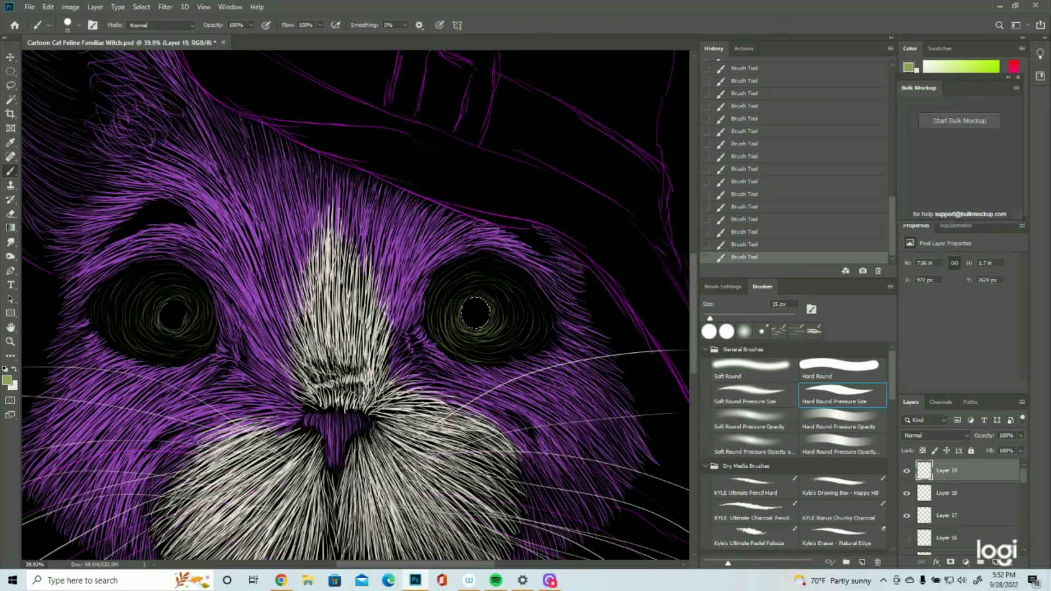
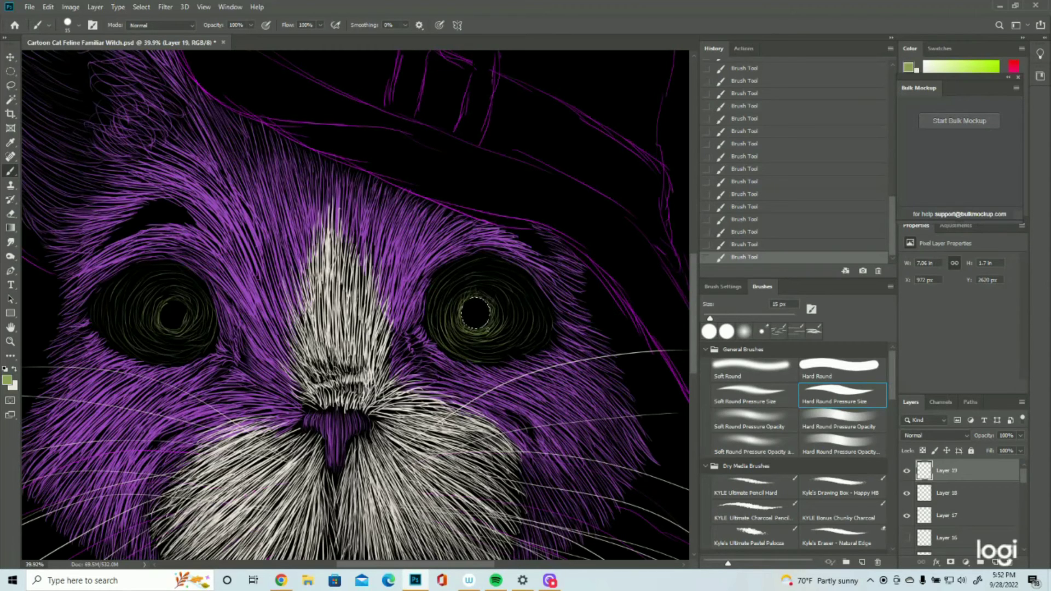
{"action": "left_click", "coordinate": [141, 6]}
{"action": "left_click", "coordinate": [140, 27]}
{"action": "left_click", "coordinate": [740, 244]}
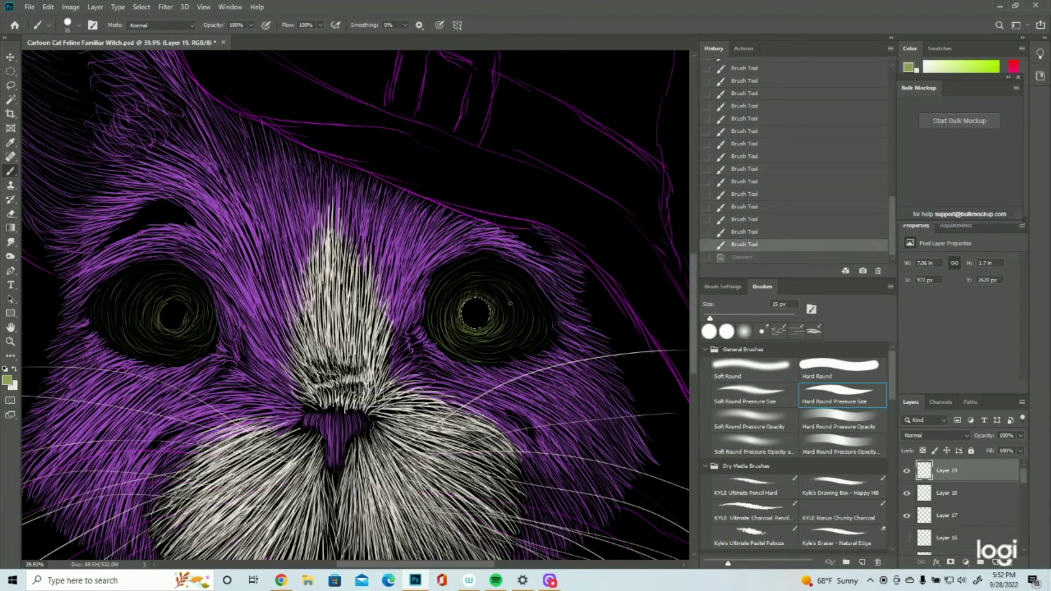
{"action": "left_click_drag", "start_coordinate": [482, 323], "coordinate": [480, 325]}
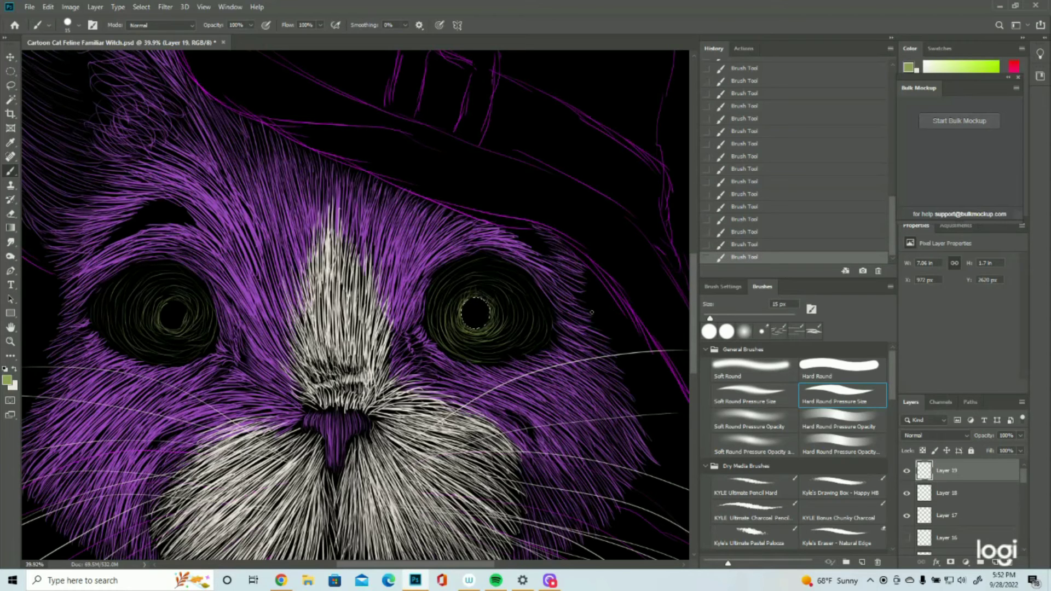
Invert the selection back, move it onto the left-hand eye's pupil and clear the strokes inside it
{"action": "left_click", "coordinate": [141, 6]}
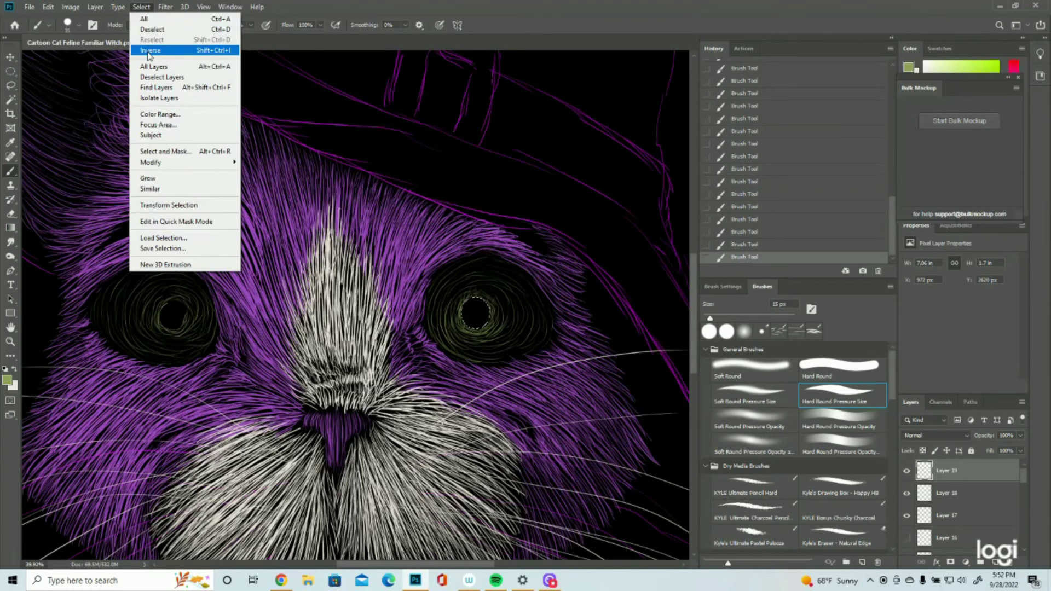
{"action": "left_click", "coordinate": [149, 50]}
{"action": "left_click", "coordinate": [11, 71]}
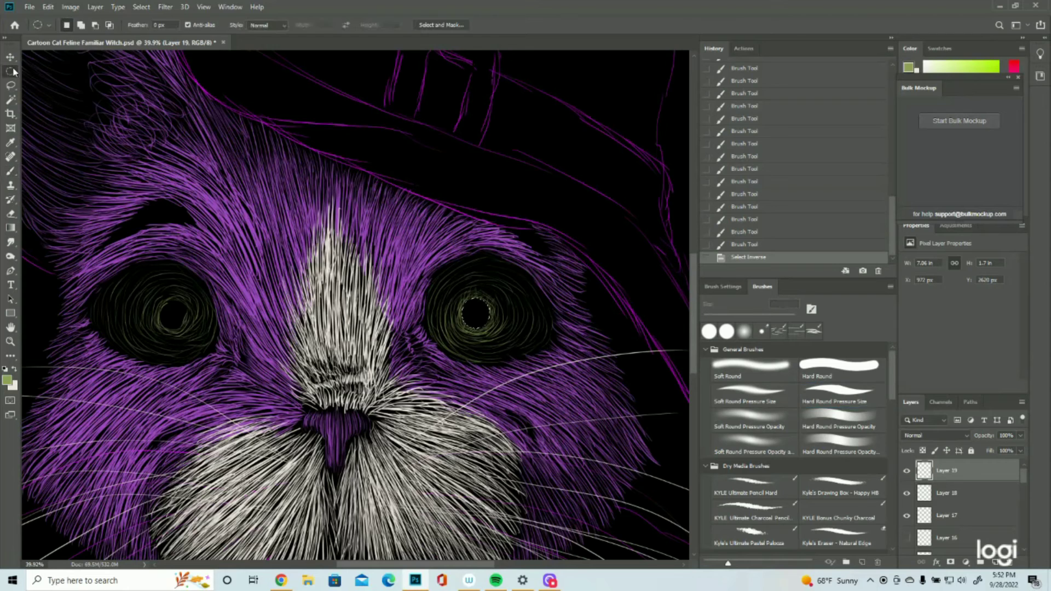
{"action": "left_click_drag", "start_coordinate": [474, 311], "coordinate": [173, 319]}
{"action": "key", "text": "Delete"}
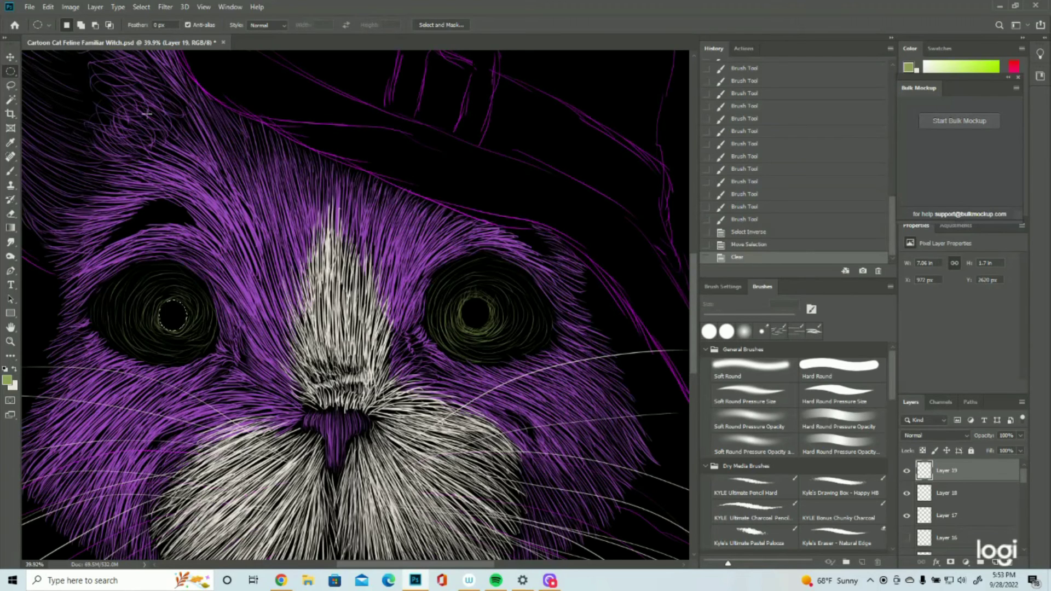
Invert the selection, paint extra green strokes hugging the left-hand pupil's edge, and deselect
{"action": "left_click", "coordinate": [142, 6]}
{"action": "left_click", "coordinate": [150, 50]}
{"action": "left_click", "coordinate": [11, 171]}
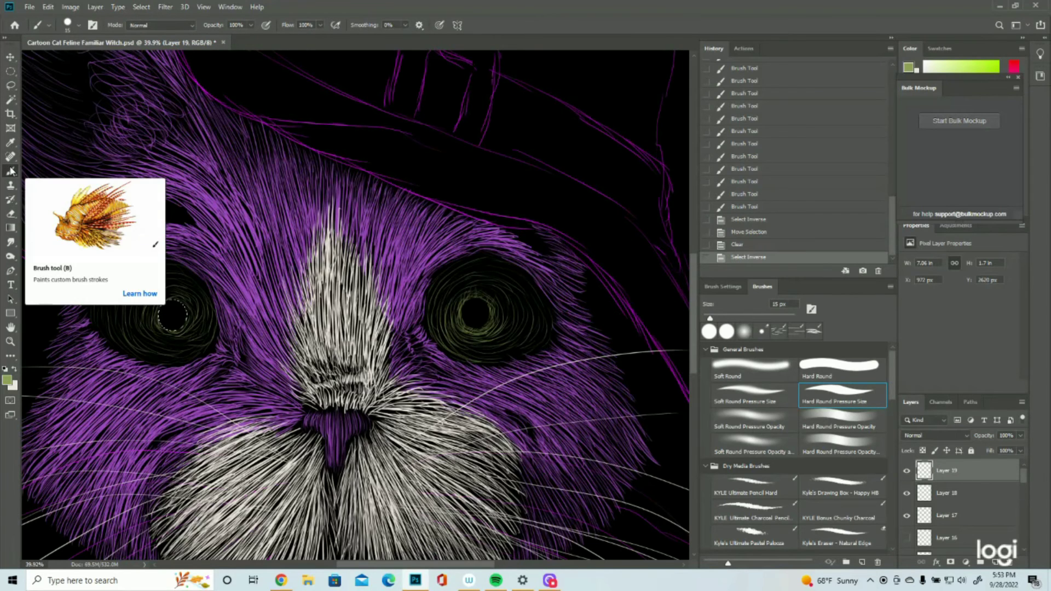
{"action": "left_click_drag", "start_coordinate": [174, 292], "coordinate": [161, 306]}
{"action": "left_click_drag", "start_coordinate": [164, 298], "coordinate": [156, 301]}
{"action": "left_click_drag", "start_coordinate": [159, 293], "coordinate": [156, 306]}
{"action": "left_click_drag", "start_coordinate": [160, 296], "coordinate": [157, 303]}
{"action": "left_click_drag", "start_coordinate": [164, 295], "coordinate": [159, 300]}
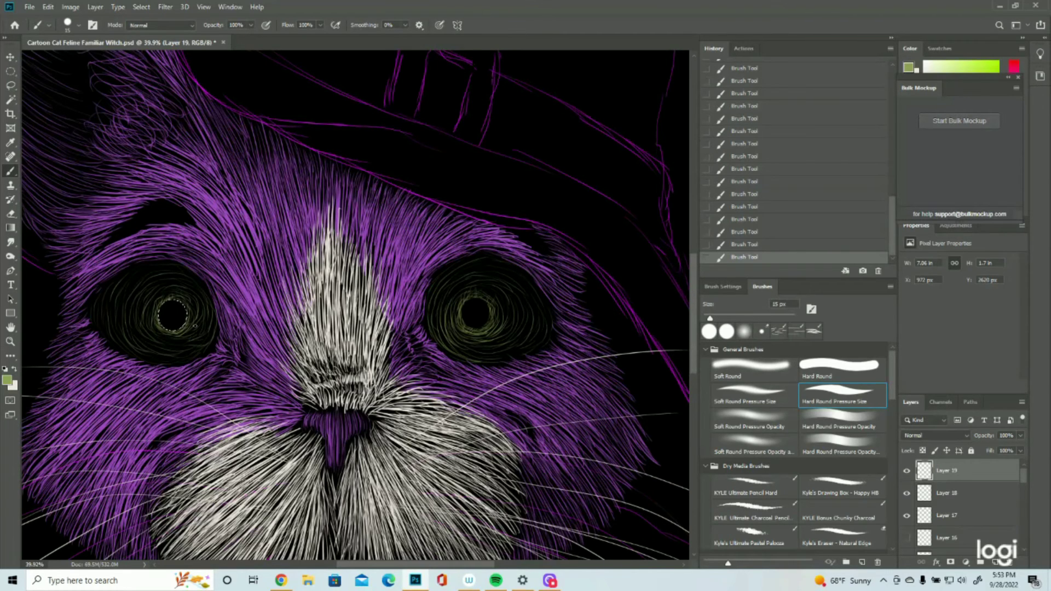
{"action": "left_click", "coordinate": [142, 6]}
{"action": "left_click", "coordinate": [146, 28]}
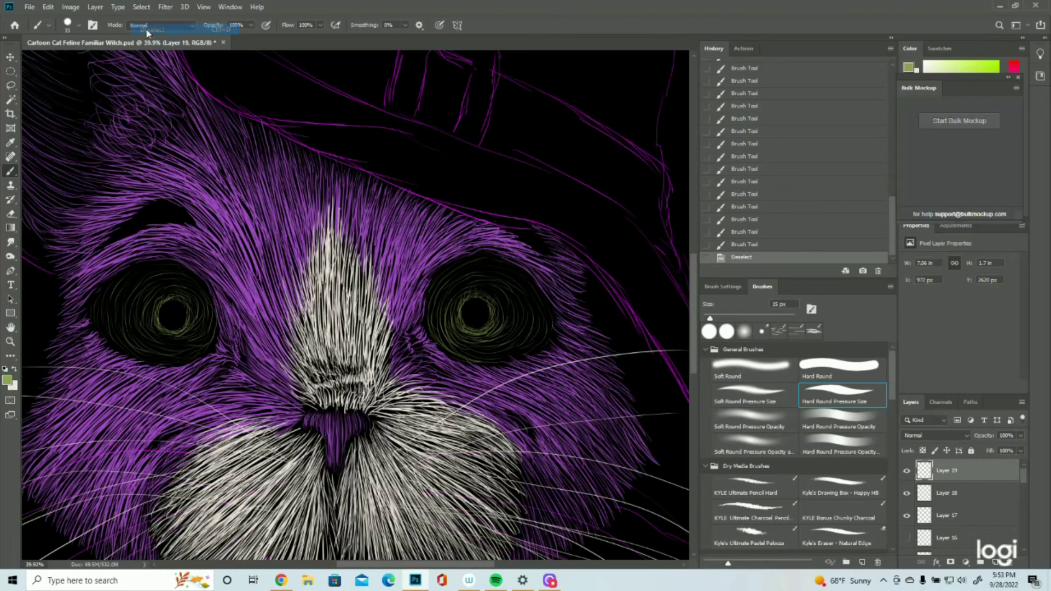
{"action": "left_click", "coordinate": [756, 245]}
{"action": "left_click_drag", "start_coordinate": [191, 298], "coordinate": [190, 303]}
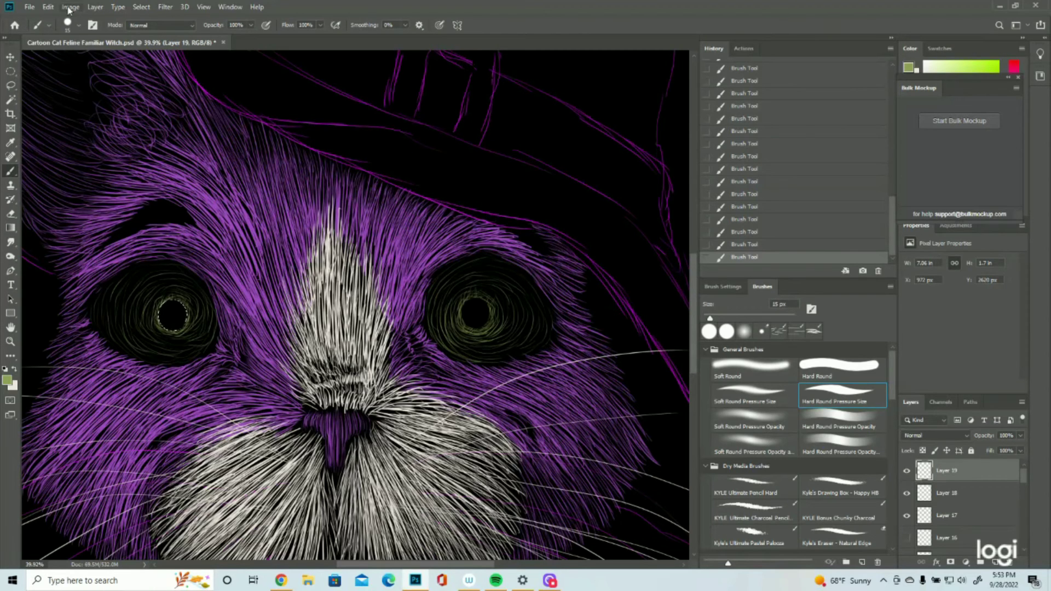
{"action": "left_click", "coordinate": [141, 7]}
{"action": "left_click", "coordinate": [152, 29]}
Add a new layer and paint brighter green strokes around the rims of both pupils
{"action": "left_click", "coordinate": [10, 342]}
{"action": "left_click_drag", "start_coordinate": [334, 364], "coordinate": [284, 367]}
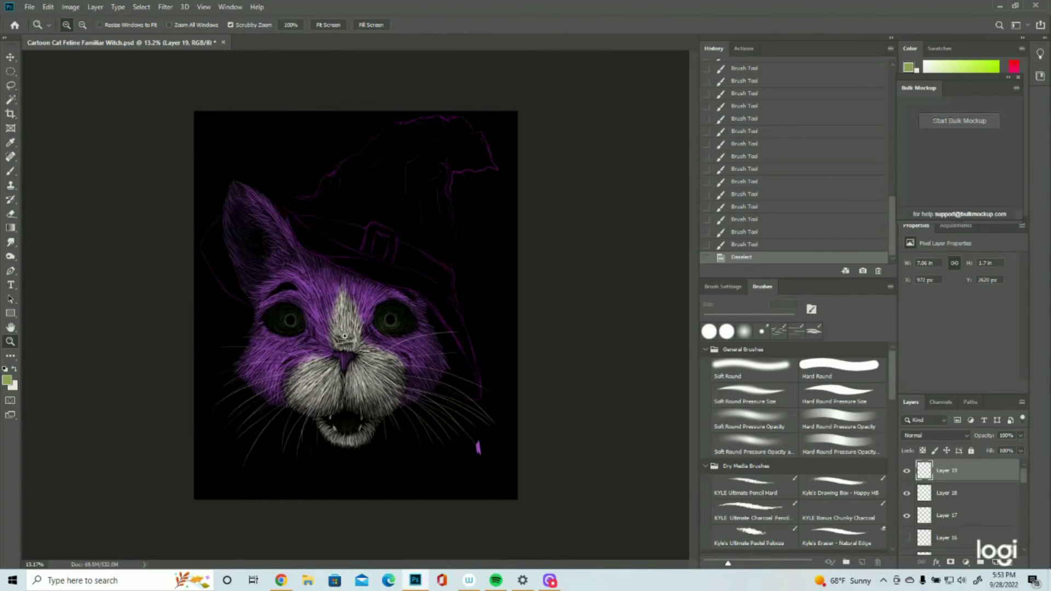
{"action": "left_click", "coordinate": [362, 313]}
{"action": "left_click", "coordinate": [996, 563]}
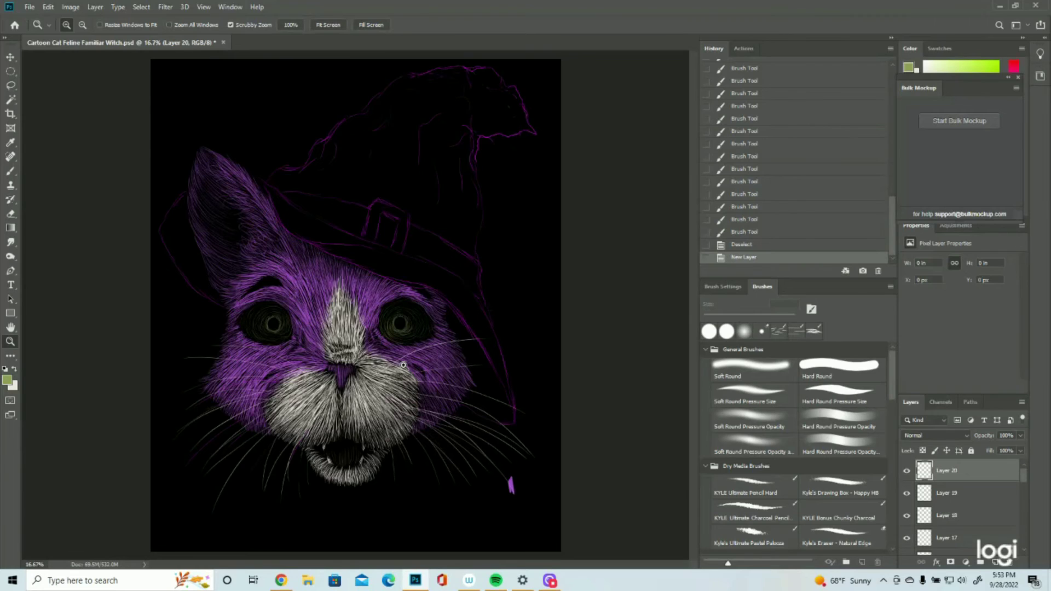
{"action": "left_click", "coordinate": [347, 340]}
{"action": "left_click", "coordinate": [346, 340]}
{"action": "left_click", "coordinate": [347, 338]}
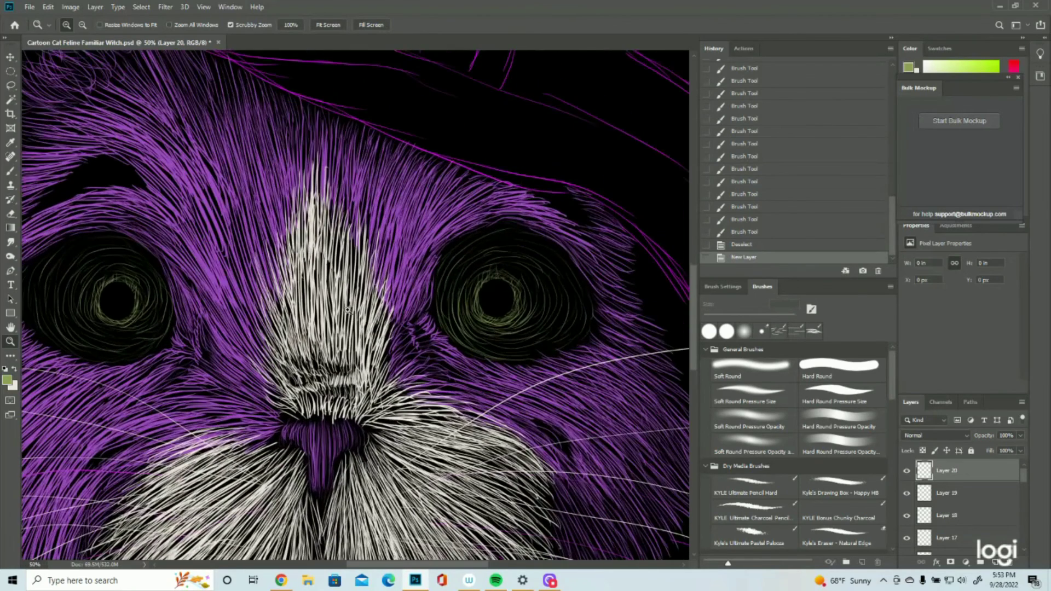
{"action": "left_click", "coordinate": [9, 176]}
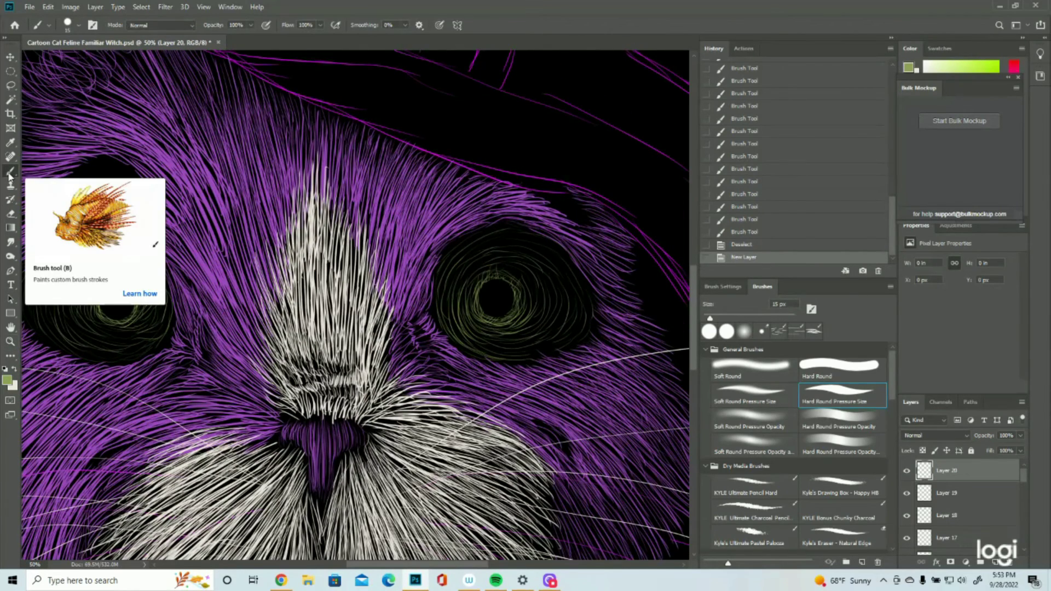
{"action": "mouse_move", "coordinate": [515, 294]}
{"action": "left_mouse_down"}
{"action": "mouse_move", "coordinate": [475, 334]}
{"action": "mouse_move", "coordinate": [510, 305]}
{"action": "mouse_move", "coordinate": [491, 319]}
{"action": "left_mouse_up"}
{"action": "left_click_drag", "start_coordinate": [503, 318], "coordinate": [500, 319]}
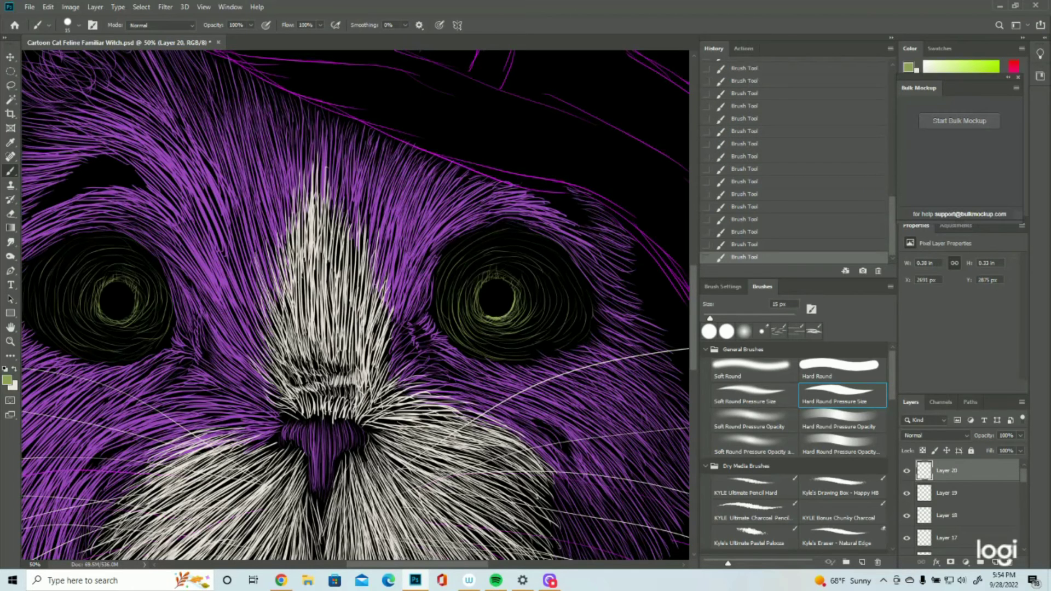
{"action": "left_click_drag", "start_coordinate": [112, 320], "coordinate": [107, 317]}
{"action": "left_click_drag", "start_coordinate": [115, 322], "coordinate": [138, 307]}
Paint a dense band of green strokes from the left-hand eye's pupil across the iris to its outer corner
{"action": "left_click", "coordinate": [10, 342]}
{"action": "left_click_drag", "start_coordinate": [363, 361], "coordinate": [329, 367]}
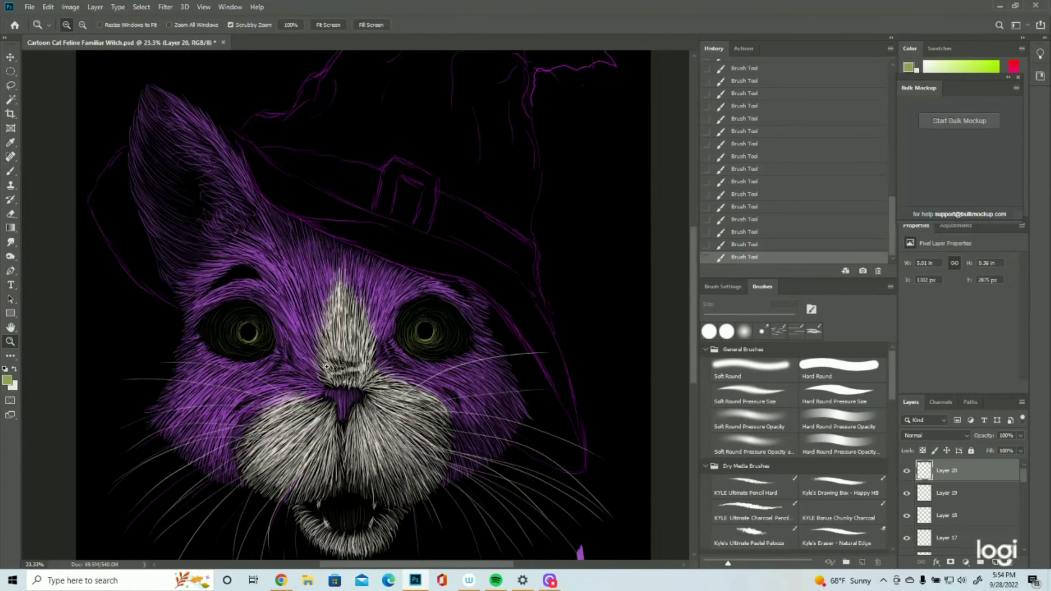
{"action": "left_click_drag", "start_coordinate": [275, 343], "coordinate": [321, 341]}
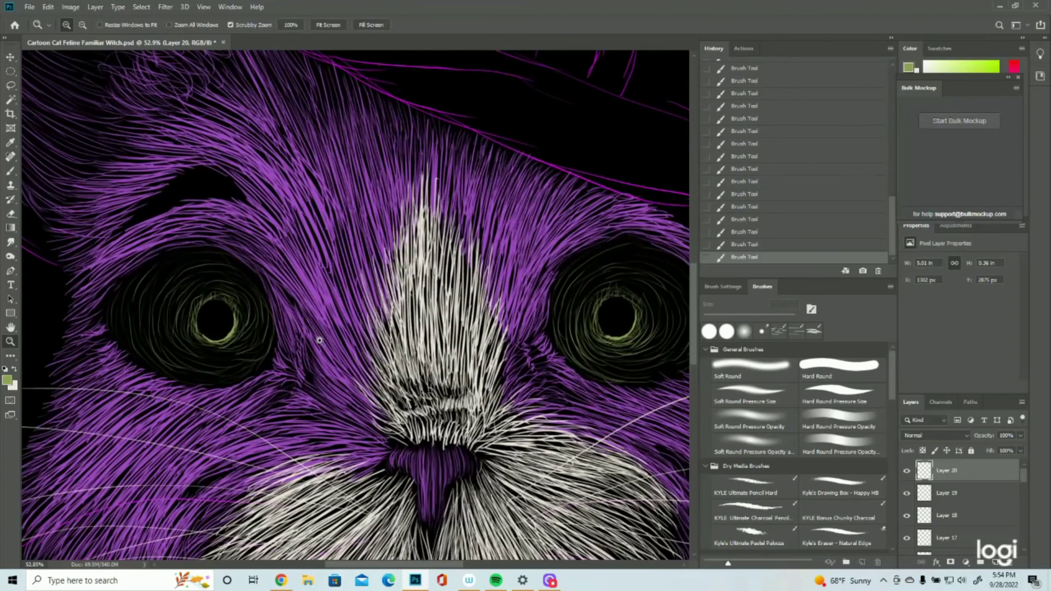
{"action": "left_click", "coordinate": [10, 171]}
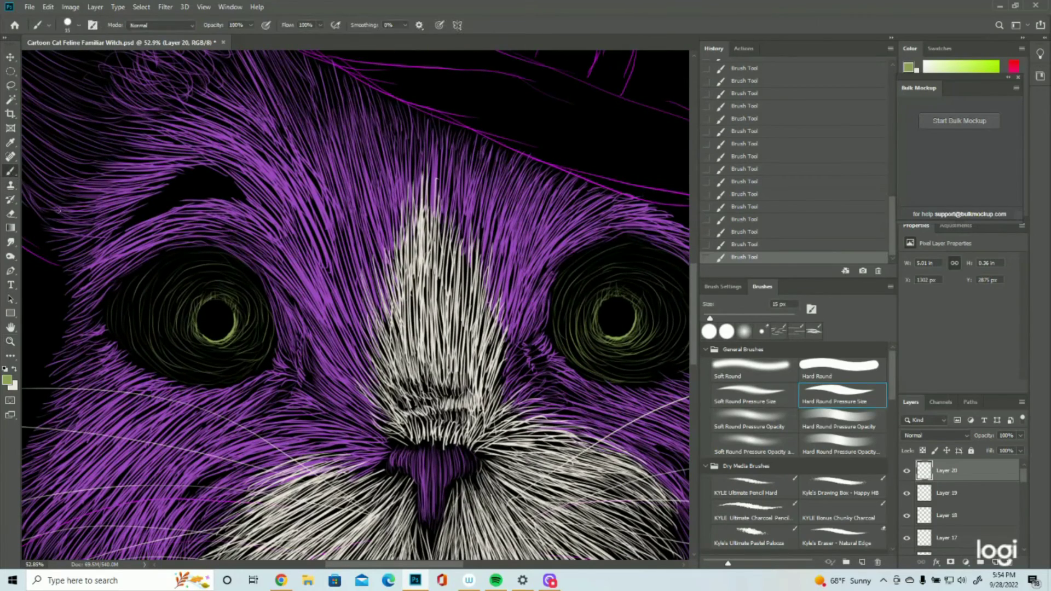
{"action": "mouse_move", "coordinate": [191, 299]}
{"action": "left_mouse_down"}
{"action": "mouse_move", "coordinate": [185, 334]}
{"action": "mouse_move", "coordinate": [174, 337]}
{"action": "left_mouse_up"}
{"action": "mouse_move", "coordinate": [194, 298]}
{"action": "left_mouse_down"}
{"action": "mouse_move", "coordinate": [193, 335]}
{"action": "mouse_move", "coordinate": [198, 301]}
{"action": "mouse_move", "coordinate": [197, 334]}
{"action": "mouse_move", "coordinate": [217, 352]}
{"action": "mouse_move", "coordinate": [191, 318]}
{"action": "mouse_move", "coordinate": [230, 358]}
{"action": "left_mouse_up"}
{"action": "mouse_move", "coordinate": [184, 295]}
{"action": "left_mouse_down"}
{"action": "mouse_move", "coordinate": [169, 328]}
{"action": "mouse_move", "coordinate": [174, 293]}
{"action": "mouse_move", "coordinate": [161, 327]}
{"action": "mouse_move", "coordinate": [166, 300]}
{"action": "mouse_move", "coordinate": [156, 330]}
{"action": "mouse_move", "coordinate": [157, 298]}
{"action": "mouse_move", "coordinate": [145, 330]}
{"action": "mouse_move", "coordinate": [143, 304]}
{"action": "mouse_move", "coordinate": [131, 337]}
{"action": "left_mouse_up"}
{"action": "mouse_move", "coordinate": [132, 302]}
{"action": "left_mouse_down"}
{"action": "mouse_move", "coordinate": [123, 335]}
{"action": "mouse_move", "coordinate": [110, 316]}
{"action": "mouse_move", "coordinate": [121, 339]}
{"action": "mouse_move", "coordinate": [105, 322]}
{"action": "left_mouse_up"}
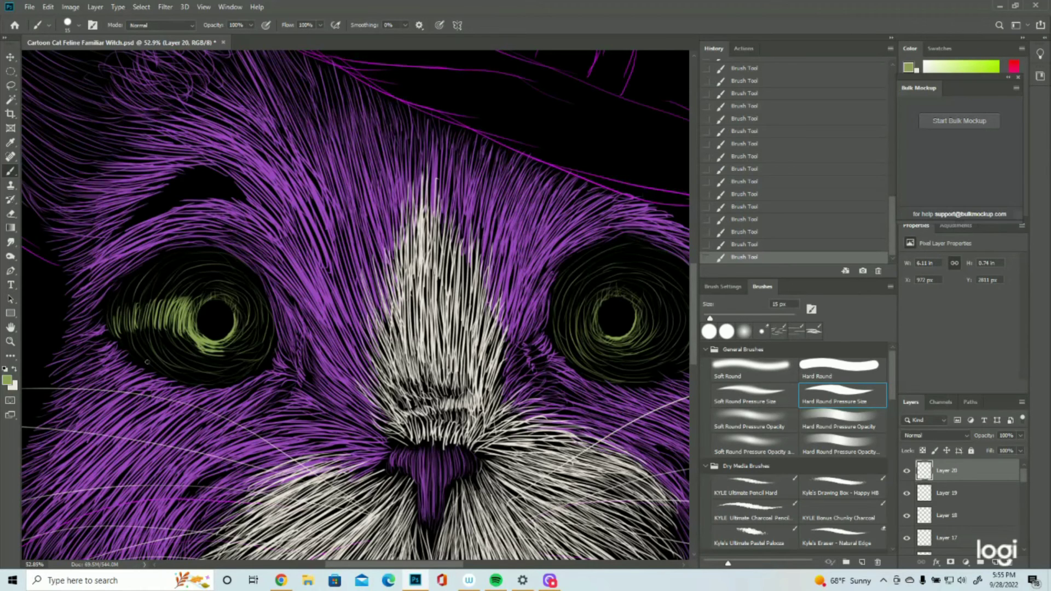
Paint green strokes around the lower rim of the left-hand pupil and along that eye's lower edge
{"action": "left_click_drag", "start_coordinate": [182, 328], "coordinate": [195, 344]}
{"action": "left_click_drag", "start_coordinate": [183, 329], "coordinate": [199, 350]}
{"action": "mouse_move", "coordinate": [179, 311]}
{"action": "left_mouse_down"}
{"action": "mouse_move", "coordinate": [187, 343]}
{"action": "mouse_move", "coordinate": [175, 351]}
{"action": "mouse_move", "coordinate": [168, 334]}
{"action": "left_mouse_up"}
{"action": "left_click_drag", "start_coordinate": [181, 336], "coordinate": [171, 353]}
{"action": "mouse_move", "coordinate": [207, 337]}
{"action": "left_mouse_down"}
{"action": "mouse_move", "coordinate": [183, 357]}
{"action": "mouse_move", "coordinate": [220, 347]}
{"action": "mouse_move", "coordinate": [210, 351]}
{"action": "left_mouse_up"}
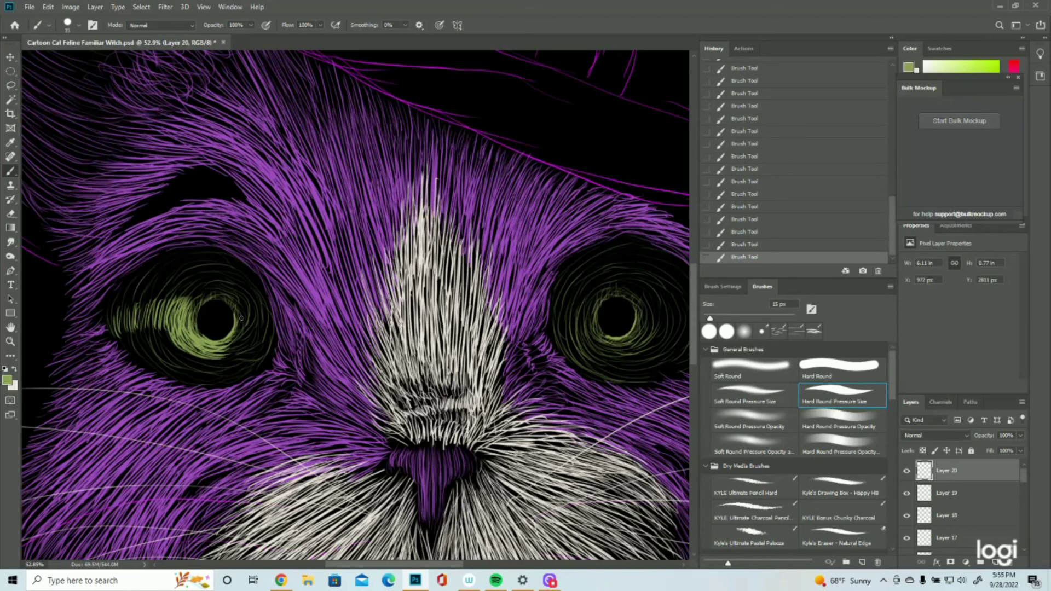
{"action": "left_click_drag", "start_coordinate": [236, 313], "coordinate": [230, 332]}
{"action": "left_click_drag", "start_coordinate": [133, 357], "coordinate": [173, 377]}
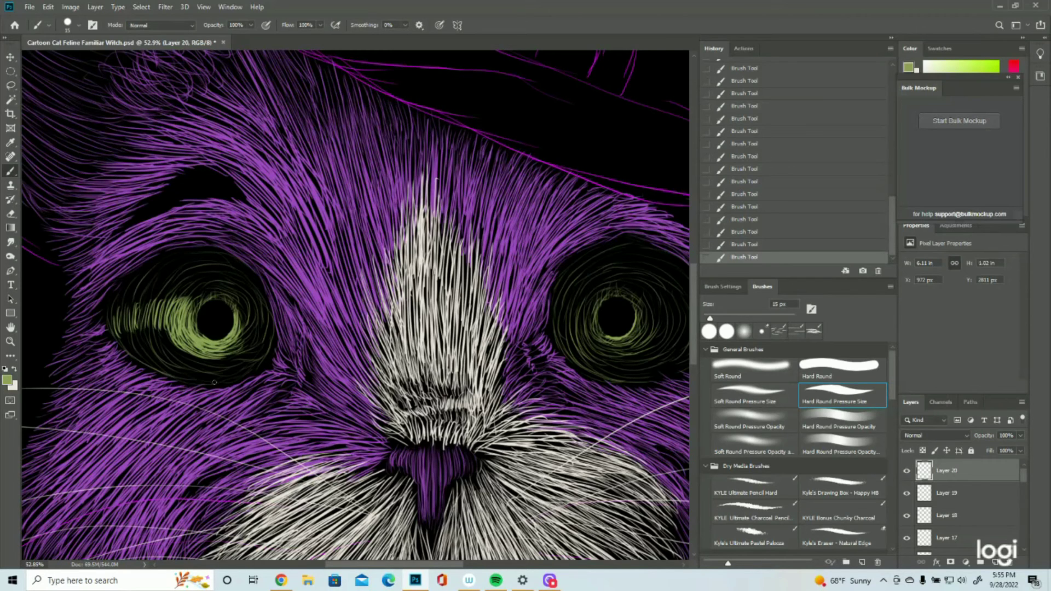
Fill the left-hand eye's iris with dense green strokes below and to the outer side of the pupil
{"action": "mouse_move", "coordinate": [166, 325]}
{"action": "left_mouse_down"}
{"action": "mouse_move", "coordinate": [189, 354]}
{"action": "mouse_move", "coordinate": [164, 347]}
{"action": "mouse_move", "coordinate": [158, 317]}
{"action": "left_mouse_up"}
{"action": "mouse_move", "coordinate": [184, 361]}
{"action": "left_mouse_down"}
{"action": "mouse_move", "coordinate": [162, 338]}
{"action": "mouse_move", "coordinate": [172, 351]}
{"action": "left_mouse_up"}
{"action": "mouse_move", "coordinate": [225, 374]}
{"action": "left_mouse_down"}
{"action": "mouse_move", "coordinate": [174, 350]}
{"action": "mouse_move", "coordinate": [219, 366]}
{"action": "mouse_move", "coordinate": [177, 355]}
{"action": "mouse_move", "coordinate": [210, 354]}
{"action": "mouse_move", "coordinate": [176, 351]}
{"action": "mouse_move", "coordinate": [200, 365]}
{"action": "mouse_move", "coordinate": [174, 349]}
{"action": "left_mouse_up"}
{"action": "mouse_move", "coordinate": [239, 359]}
{"action": "left_mouse_down"}
{"action": "mouse_move", "coordinate": [185, 368]}
{"action": "mouse_move", "coordinate": [211, 362]}
{"action": "mouse_move", "coordinate": [158, 307]}
{"action": "left_mouse_up"}
{"action": "left_click_drag", "start_coordinate": [166, 358], "coordinate": [152, 307]}
{"action": "mouse_move", "coordinate": [193, 374]}
{"action": "left_mouse_down"}
{"action": "mouse_move", "coordinate": [163, 347]}
{"action": "mouse_move", "coordinate": [203, 376]}
{"action": "mouse_move", "coordinate": [180, 366]}
{"action": "mouse_move", "coordinate": [146, 319]}
{"action": "mouse_move", "coordinate": [151, 308]}
{"action": "mouse_move", "coordinate": [153, 354]}
{"action": "mouse_move", "coordinate": [148, 324]}
{"action": "left_mouse_up"}
{"action": "mouse_move", "coordinate": [165, 366]}
{"action": "left_mouse_down"}
{"action": "mouse_move", "coordinate": [145, 320]}
{"action": "mouse_move", "coordinate": [148, 351]}
{"action": "left_mouse_up"}
{"action": "mouse_move", "coordinate": [209, 384]}
{"action": "left_mouse_down"}
{"action": "mouse_move", "coordinate": [177, 374]}
{"action": "mouse_move", "coordinate": [239, 377]}
{"action": "mouse_move", "coordinate": [169, 373]}
{"action": "mouse_move", "coordinate": [221, 379]}
{"action": "left_mouse_up"}
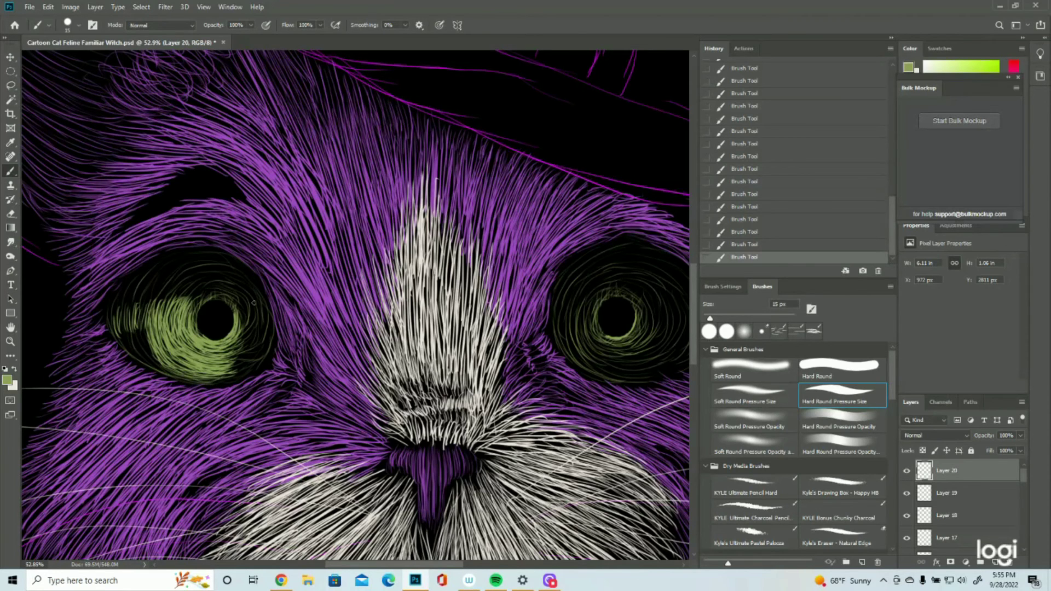
Paint dense green strokes over the outer corner of the left-hand eye, following the curve of its lower edge
{"action": "left_click_drag", "start_coordinate": [148, 336], "coordinate": [144, 310]}
{"action": "mouse_move", "coordinate": [163, 366]}
{"action": "left_mouse_down"}
{"action": "mouse_move", "coordinate": [141, 316]}
{"action": "mouse_move", "coordinate": [145, 356]}
{"action": "mouse_move", "coordinate": [141, 303]}
{"action": "mouse_move", "coordinate": [136, 337]}
{"action": "left_mouse_up"}
{"action": "mouse_move", "coordinate": [169, 373]}
{"action": "left_mouse_down"}
{"action": "mouse_move", "coordinate": [148, 359]}
{"action": "mouse_move", "coordinate": [130, 306]}
{"action": "left_mouse_up"}
{"action": "mouse_move", "coordinate": [137, 352]}
{"action": "left_mouse_down"}
{"action": "mouse_move", "coordinate": [131, 306]}
{"action": "mouse_move", "coordinate": [118, 323]}
{"action": "mouse_move", "coordinate": [113, 315]}
{"action": "left_mouse_up"}
{"action": "left_click_drag", "start_coordinate": [131, 351], "coordinate": [119, 317]}
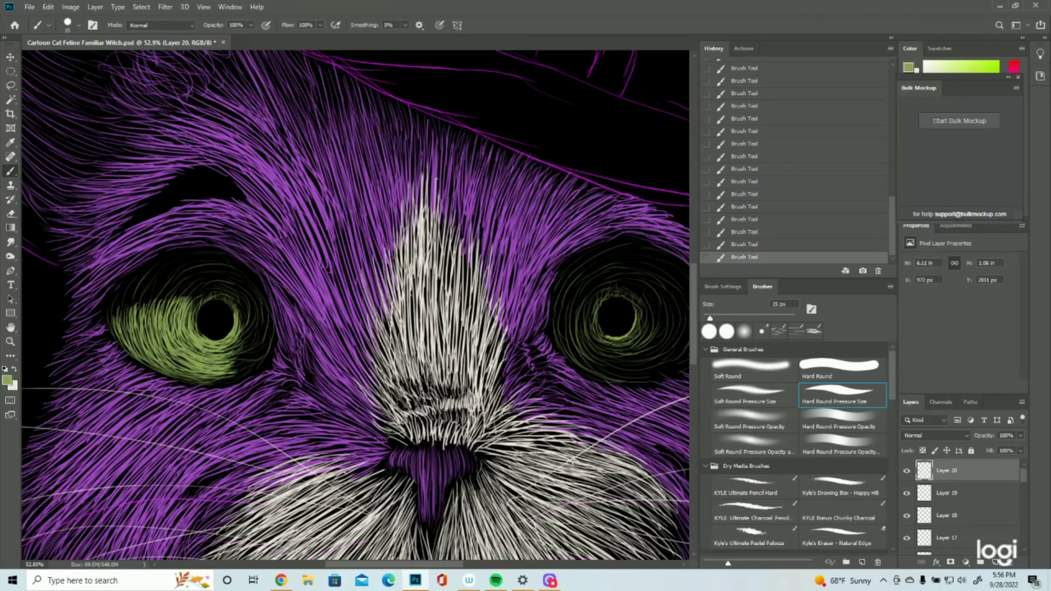
{"action": "mouse_move", "coordinate": [144, 369]}
{"action": "left_mouse_down"}
{"action": "mouse_move", "coordinate": [121, 343]}
{"action": "mouse_move", "coordinate": [134, 359]}
{"action": "mouse_move", "coordinate": [140, 305]}
{"action": "left_mouse_up"}
Fill the nose side and lower part of the left-hand eye's iris with curved green strokes
{"action": "mouse_move", "coordinate": [241, 344]}
{"action": "left_mouse_down"}
{"action": "mouse_move", "coordinate": [246, 316]}
{"action": "mouse_move", "coordinate": [251, 352]}
{"action": "left_mouse_up"}
{"action": "mouse_move", "coordinate": [262, 316]}
{"action": "left_mouse_down"}
{"action": "mouse_move", "coordinate": [259, 345]}
{"action": "mouse_move", "coordinate": [271, 313]}
{"action": "mouse_move", "coordinate": [253, 351]}
{"action": "mouse_move", "coordinate": [263, 358]}
{"action": "mouse_move", "coordinate": [271, 327]}
{"action": "mouse_move", "coordinate": [247, 359]}
{"action": "mouse_move", "coordinate": [261, 340]}
{"action": "left_mouse_up"}
{"action": "mouse_move", "coordinate": [237, 362]}
{"action": "left_mouse_down"}
{"action": "mouse_move", "coordinate": [254, 350]}
{"action": "mouse_move", "coordinate": [258, 326]}
{"action": "mouse_move", "coordinate": [254, 311]}
{"action": "mouse_move", "coordinate": [251, 333]}
{"action": "mouse_move", "coordinate": [244, 305]}
{"action": "mouse_move", "coordinate": [254, 308]}
{"action": "mouse_move", "coordinate": [250, 323]}
{"action": "left_mouse_up"}
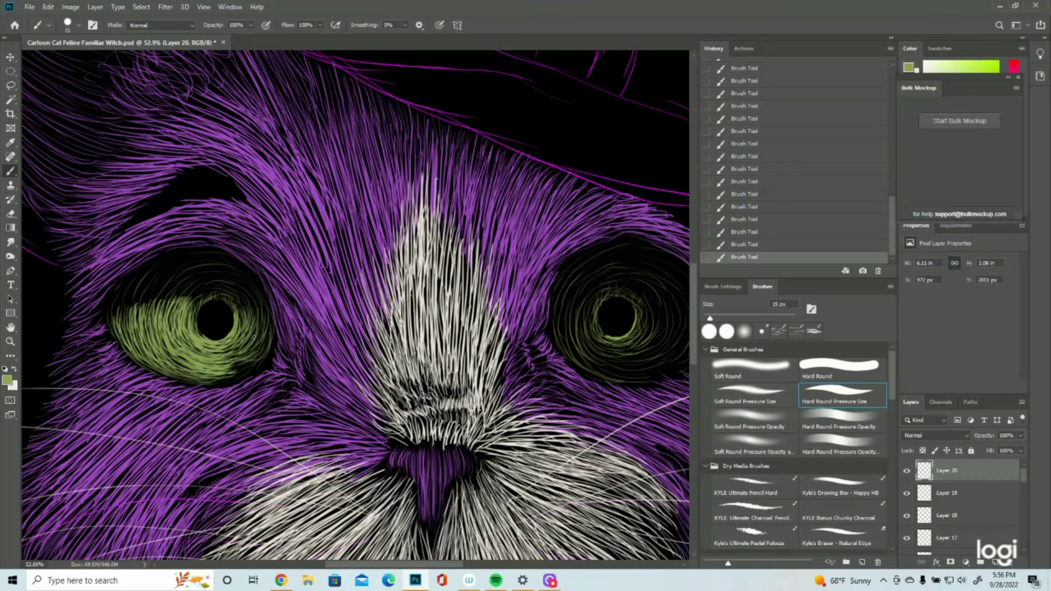
{"action": "mouse_move", "coordinate": [245, 362]}
{"action": "left_mouse_down"}
{"action": "mouse_move", "coordinate": [259, 362]}
{"action": "mouse_move", "coordinate": [243, 372]}
{"action": "mouse_move", "coordinate": [254, 350]}
{"action": "mouse_move", "coordinate": [239, 353]}
{"action": "mouse_move", "coordinate": [253, 335]}
{"action": "left_mouse_up"}
{"action": "left_click_drag", "start_coordinate": [224, 350], "coordinate": [242, 342]}
{"action": "left_click_drag", "start_coordinate": [205, 353], "coordinate": [221, 354]}
{"action": "mouse_move", "coordinate": [218, 353]}
{"action": "left_mouse_down"}
{"action": "mouse_move", "coordinate": [231, 352]}
{"action": "mouse_move", "coordinate": [176, 369]}
{"action": "left_mouse_up"}
{"action": "left_click_drag", "start_coordinate": [180, 377], "coordinate": [205, 368]}
{"action": "mouse_move", "coordinate": [239, 328]}
{"action": "left_mouse_down"}
{"action": "mouse_move", "coordinate": [241, 310]}
{"action": "mouse_move", "coordinate": [242, 327]}
{"action": "mouse_move", "coordinate": [259, 324]}
{"action": "left_mouse_up"}
{"action": "left_click_drag", "start_coordinate": [252, 356], "coordinate": [264, 337]}
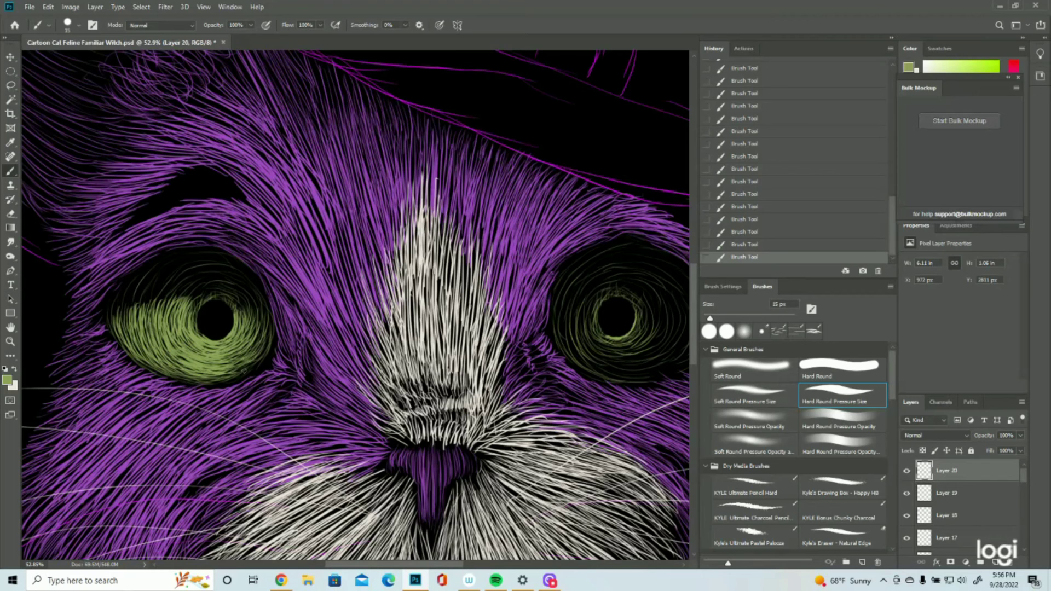
Paint sparser green strokes over the upper outer part of the left-hand iris and above the pupil, undoing the stray ones
{"action": "mouse_move", "coordinate": [193, 296]}
{"action": "left_mouse_down"}
{"action": "mouse_move", "coordinate": [217, 285]}
{"action": "mouse_move", "coordinate": [159, 279]}
{"action": "left_mouse_up"}
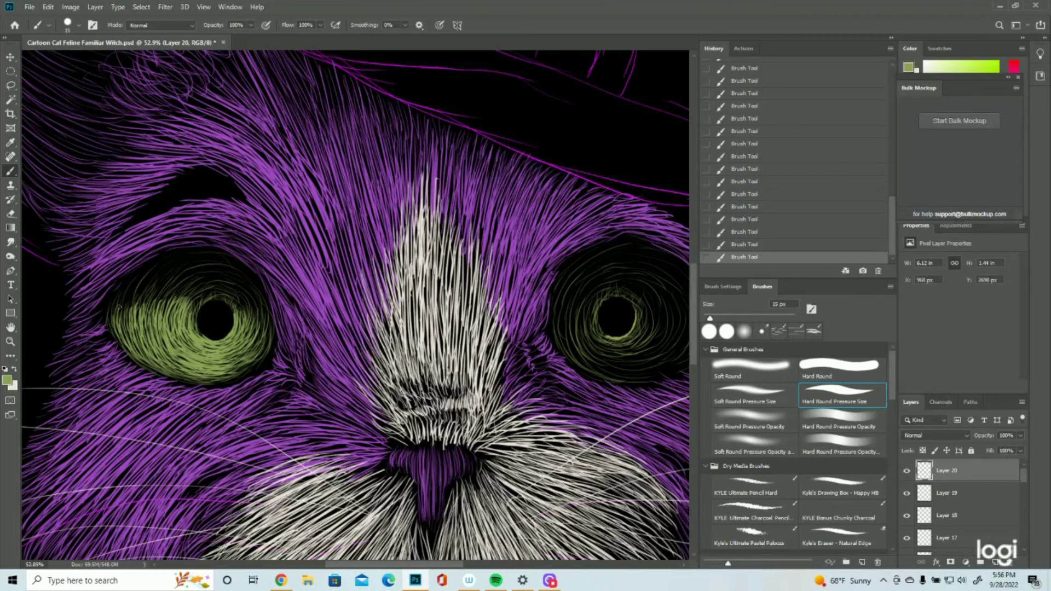
{"action": "left_click", "coordinate": [757, 245]}
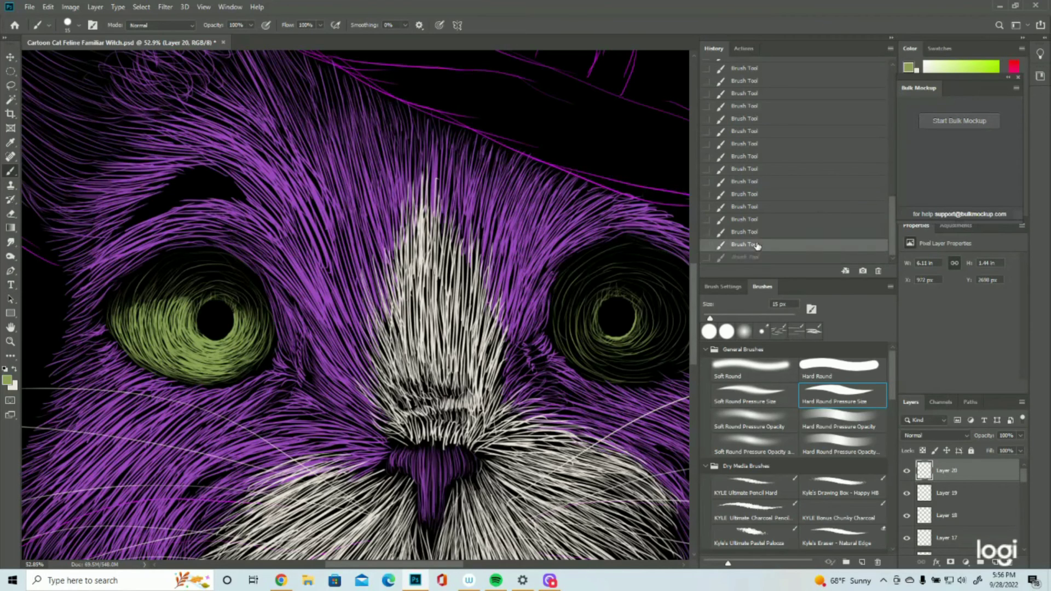
{"action": "left_click_drag", "start_coordinate": [175, 256], "coordinate": [148, 280]}
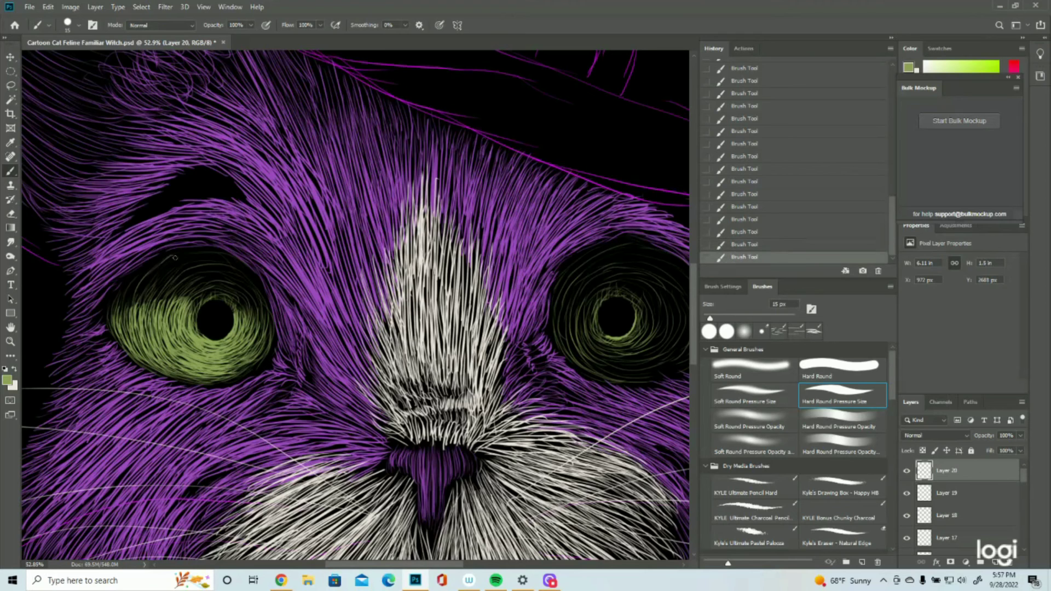
{"action": "left_click", "coordinate": [746, 245]}
{"action": "left_click_drag", "start_coordinate": [177, 255], "coordinate": [165, 263]}
{"action": "mouse_move", "coordinate": [141, 276]}
{"action": "left_mouse_down"}
{"action": "mouse_move", "coordinate": [128, 317]}
{"action": "mouse_move", "coordinate": [110, 324]}
{"action": "left_mouse_up"}
{"action": "left_click_drag", "start_coordinate": [174, 279], "coordinate": [139, 316]}
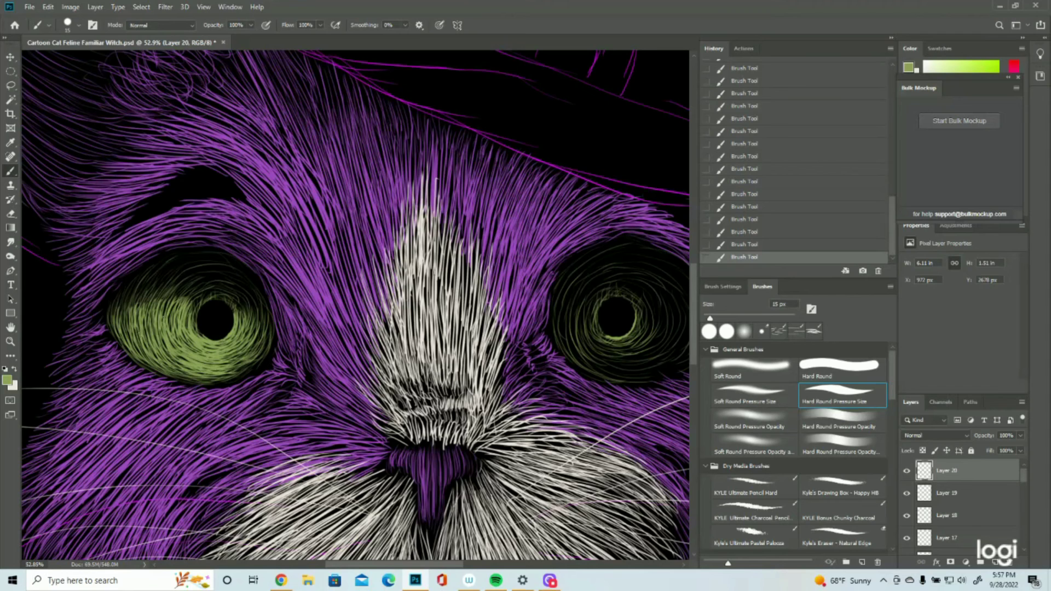
{"action": "mouse_move", "coordinate": [204, 295]}
{"action": "left_mouse_down"}
{"action": "mouse_move", "coordinate": [190, 312]}
{"action": "mouse_move", "coordinate": [184, 298]}
{"action": "left_mouse_up"}
Examine the left-hand eye's green shading against the whole cat face
{"action": "left_click", "coordinate": [9, 342]}
{"action": "left_click_drag", "start_coordinate": [353, 351], "coordinate": [307, 375]}
{"action": "scroll", "coordinate": [349, 323], "scroll_direction": "up", "scroll_amount": 2}
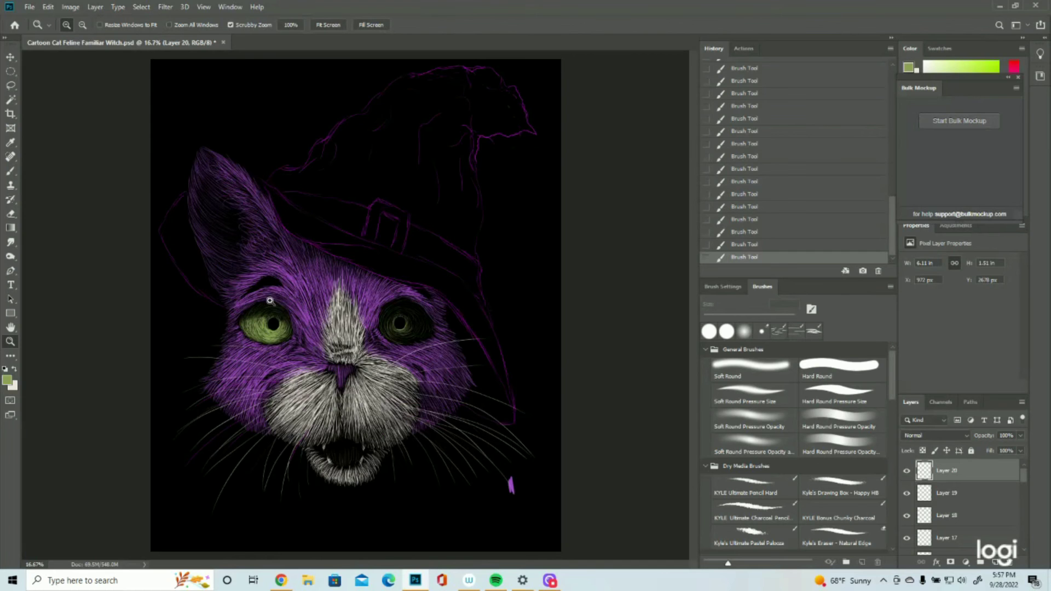
{"action": "scroll", "coordinate": [309, 361], "scroll_direction": "up", "scroll_amount": 4}
{"action": "scroll", "coordinate": [255, 335], "scroll_direction": "down", "scroll_amount": 5}
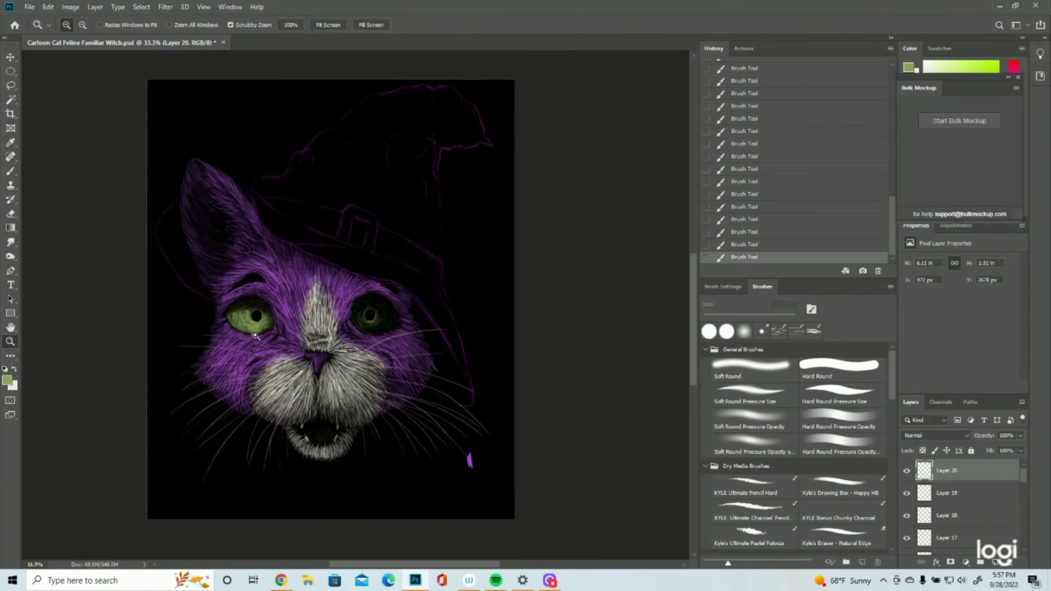
{"action": "scroll", "coordinate": [255, 336], "scroll_direction": "down", "scroll_amount": 1}
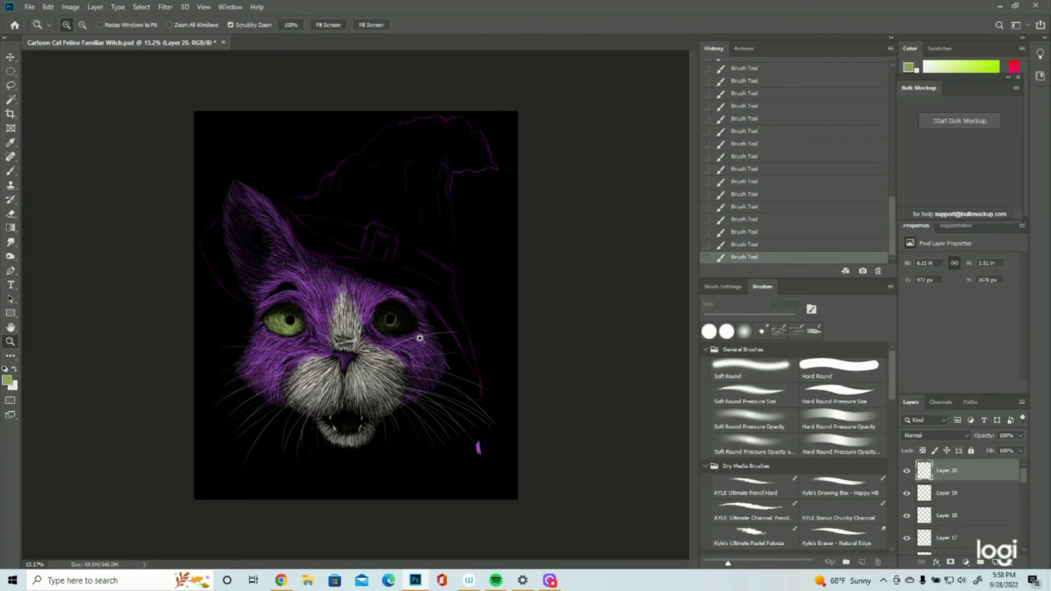
{"action": "left_click", "coordinate": [274, 321]}
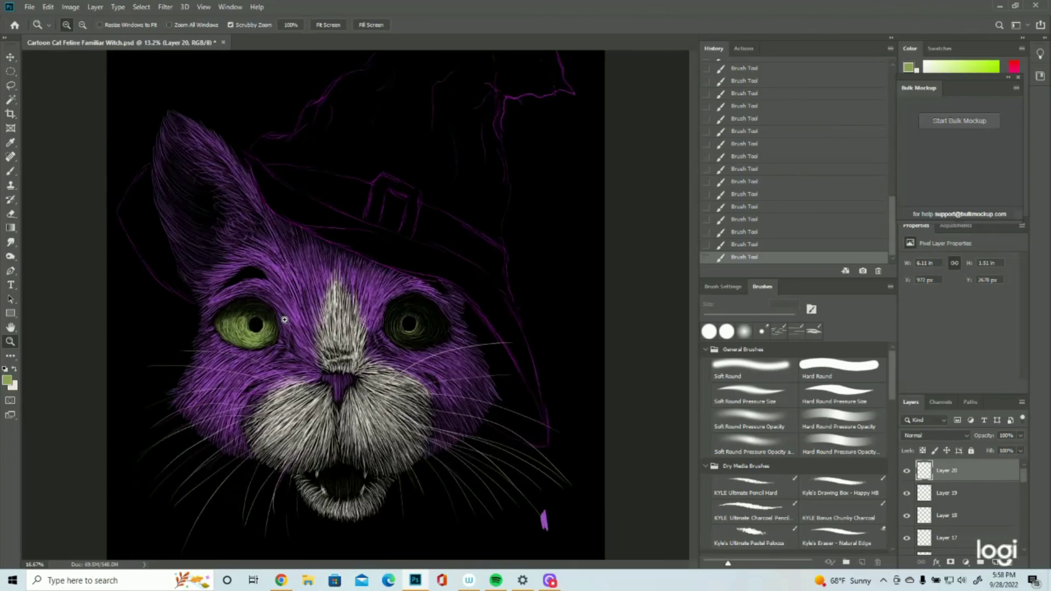
{"action": "left_click", "coordinate": [275, 321]}
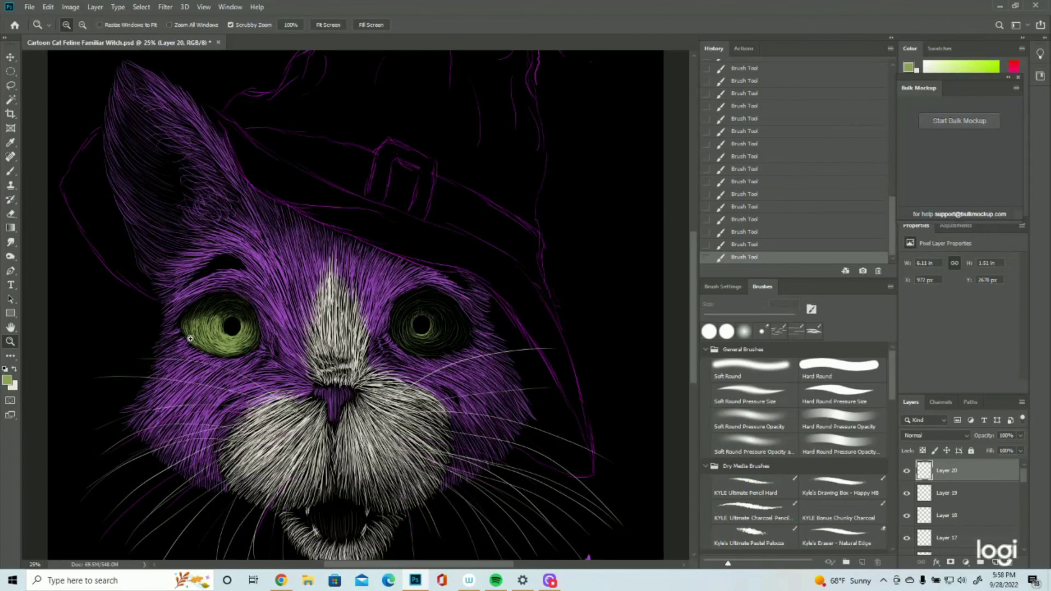
Paint dense green strokes on the nose side of the right-hand eye's iris and beneath its pupil
{"action": "left_click", "coordinate": [470, 332]}
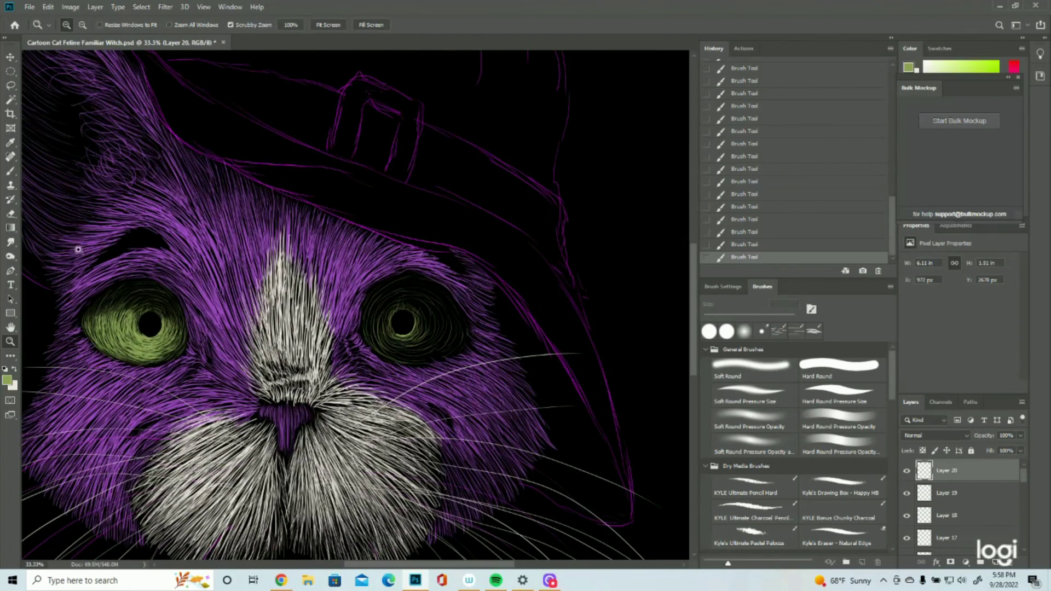
{"action": "left_click", "coordinate": [364, 293]}
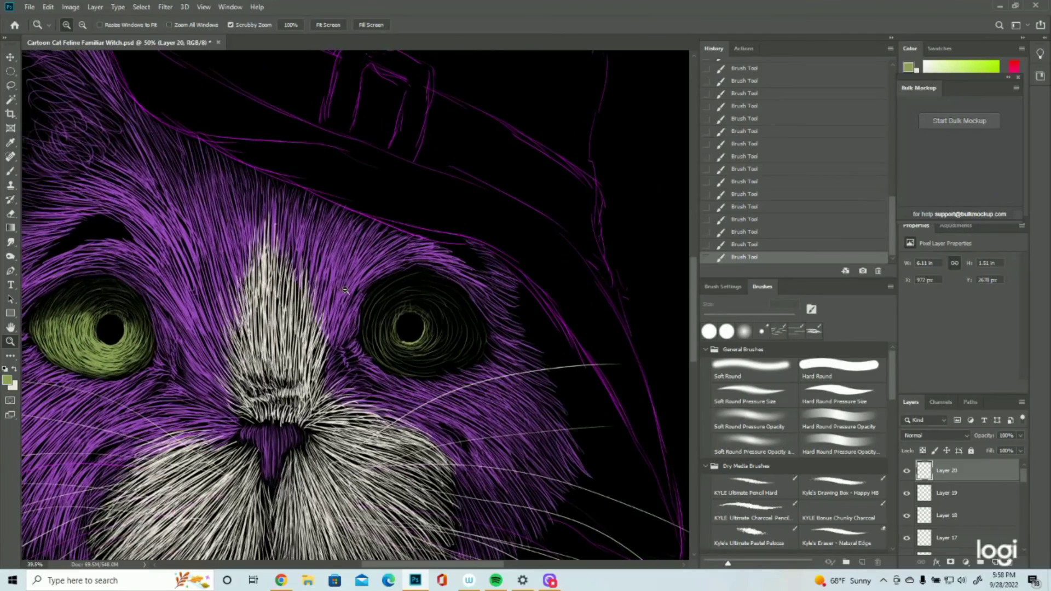
{"action": "left_click", "coordinate": [10, 171]}
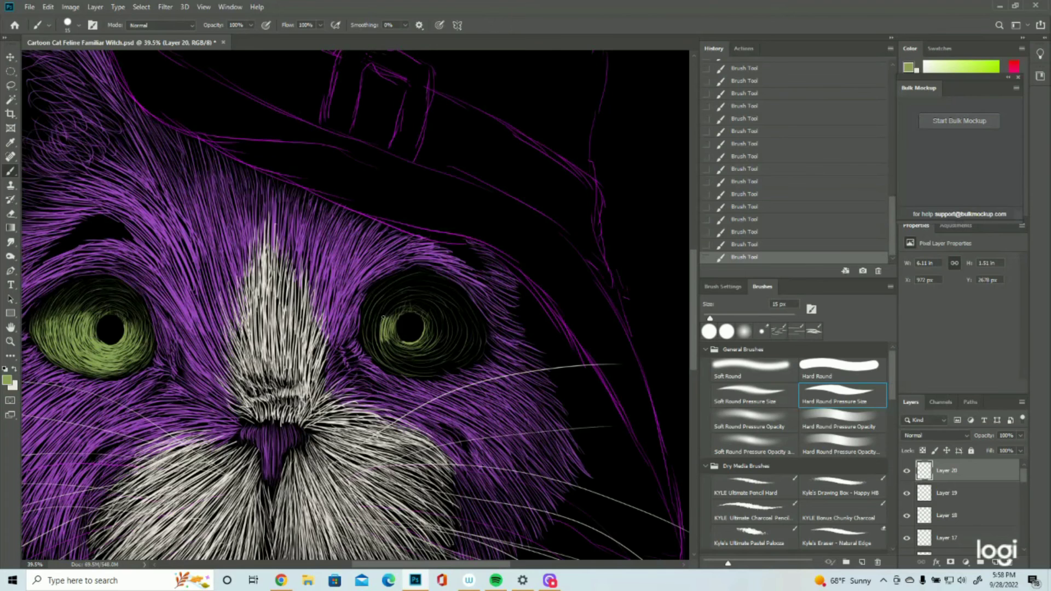
{"action": "mouse_move", "coordinate": [376, 322]}
{"action": "left_mouse_down"}
{"action": "mouse_move", "coordinate": [378, 350]}
{"action": "mouse_move", "coordinate": [371, 324]}
{"action": "mouse_move", "coordinate": [360, 326]}
{"action": "mouse_move", "coordinate": [366, 348]}
{"action": "mouse_move", "coordinate": [398, 340]}
{"action": "left_mouse_up"}
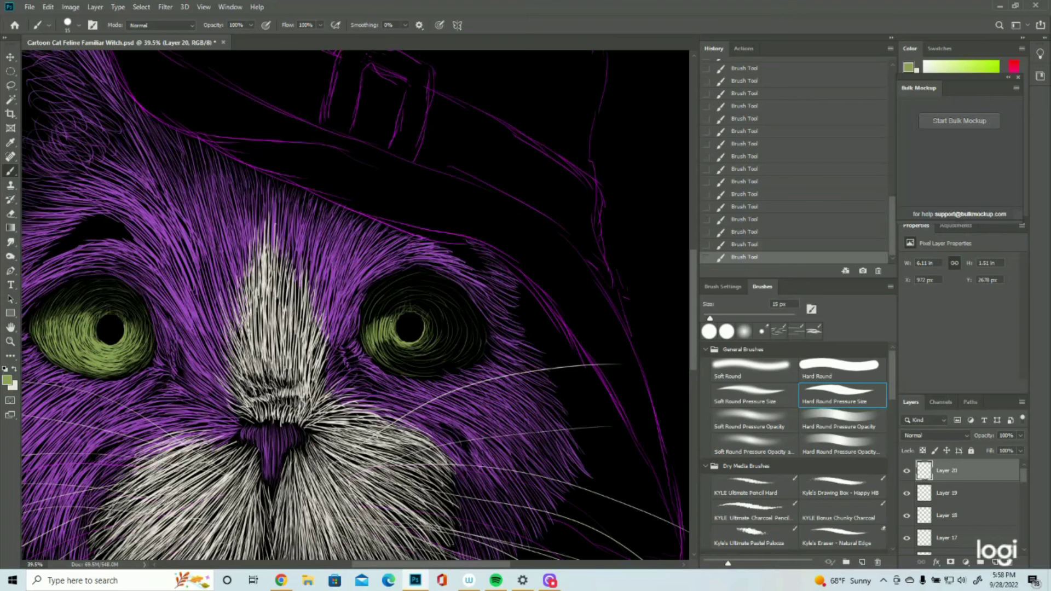
{"action": "mouse_move", "coordinate": [391, 334]}
{"action": "left_mouse_down"}
{"action": "mouse_move", "coordinate": [406, 350]}
{"action": "mouse_move", "coordinate": [423, 342]}
{"action": "mouse_move", "coordinate": [392, 343]}
{"action": "mouse_move", "coordinate": [426, 348]}
{"action": "mouse_move", "coordinate": [417, 352]}
{"action": "mouse_move", "coordinate": [386, 342]}
{"action": "mouse_move", "coordinate": [422, 353]}
{"action": "mouse_move", "coordinate": [405, 360]}
{"action": "mouse_move", "coordinate": [429, 357]}
{"action": "mouse_move", "coordinate": [400, 363]}
{"action": "mouse_move", "coordinate": [423, 369]}
{"action": "mouse_move", "coordinate": [371, 343]}
{"action": "mouse_move", "coordinate": [403, 369]}
{"action": "mouse_move", "coordinate": [439, 374]}
{"action": "mouse_move", "coordinate": [421, 362]}
{"action": "left_mouse_up"}
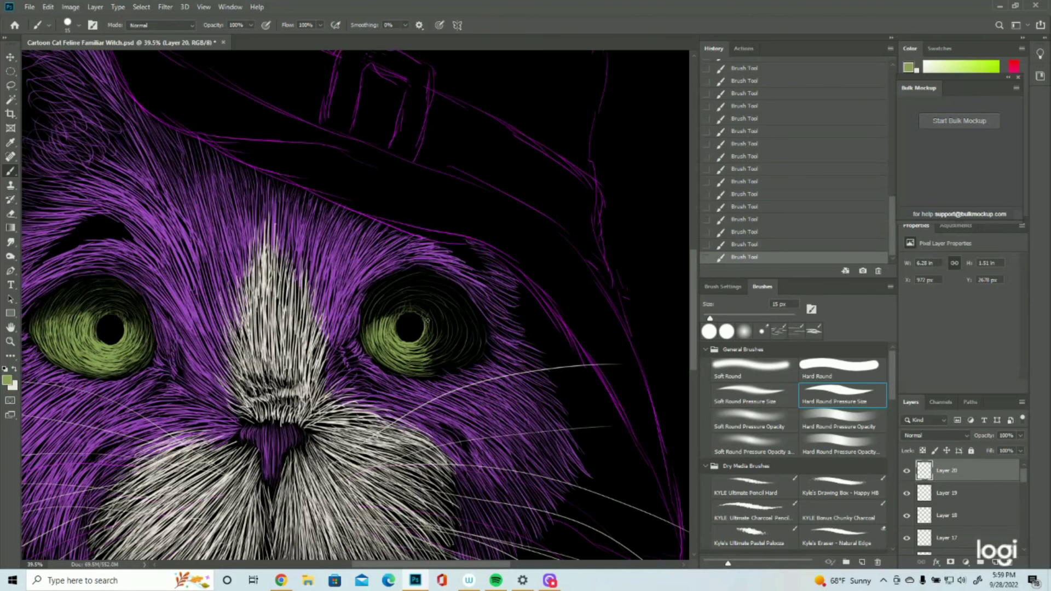
Paint green strokes from the right-hand pupil across the iris to its outer and lower edges, undoing the stray ones
{"action": "left_click_drag", "start_coordinate": [418, 343], "coordinate": [438, 314]}
{"action": "left_click", "coordinate": [759, 245]}
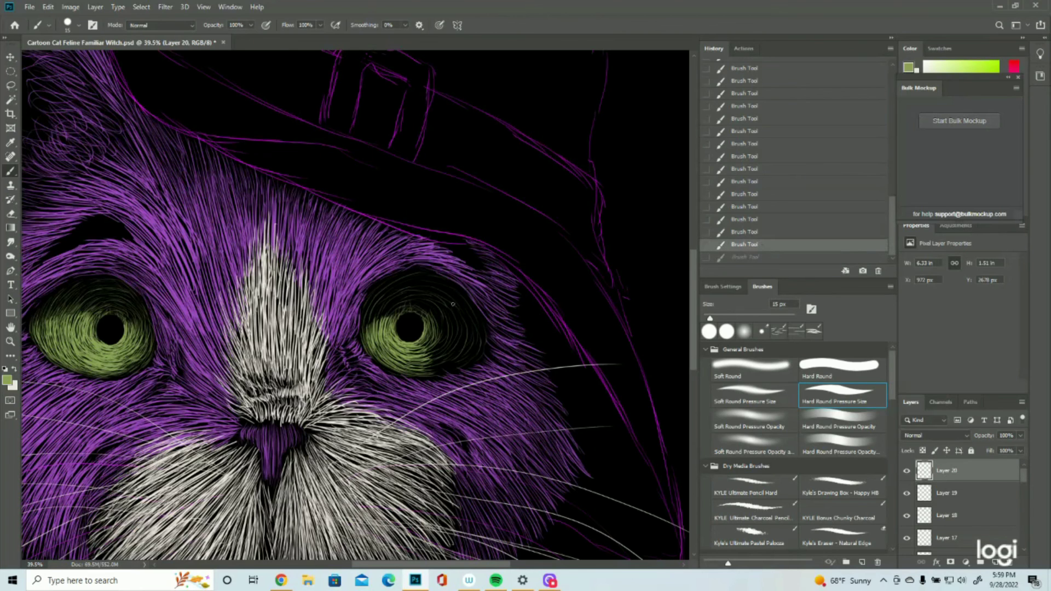
{"action": "left_click_drag", "start_coordinate": [436, 332], "coordinate": [439, 318]}
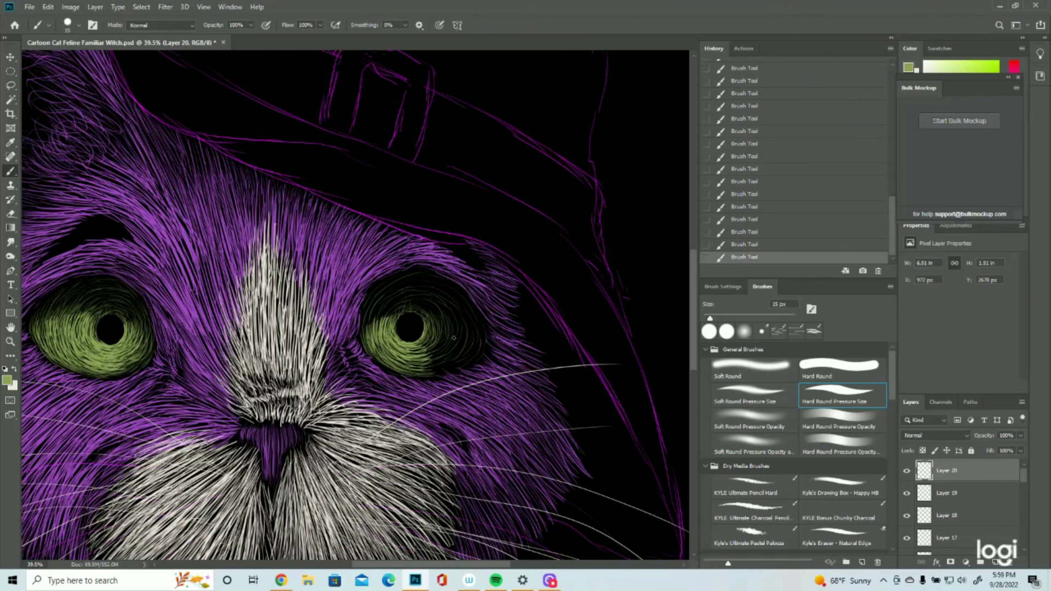
{"action": "mouse_move", "coordinate": [483, 315]}
{"action": "left_mouse_down"}
{"action": "mouse_move", "coordinate": [421, 271]}
{"action": "mouse_move", "coordinate": [369, 295]}
{"action": "left_mouse_up"}
{"action": "key", "text": "ctrl+z"}
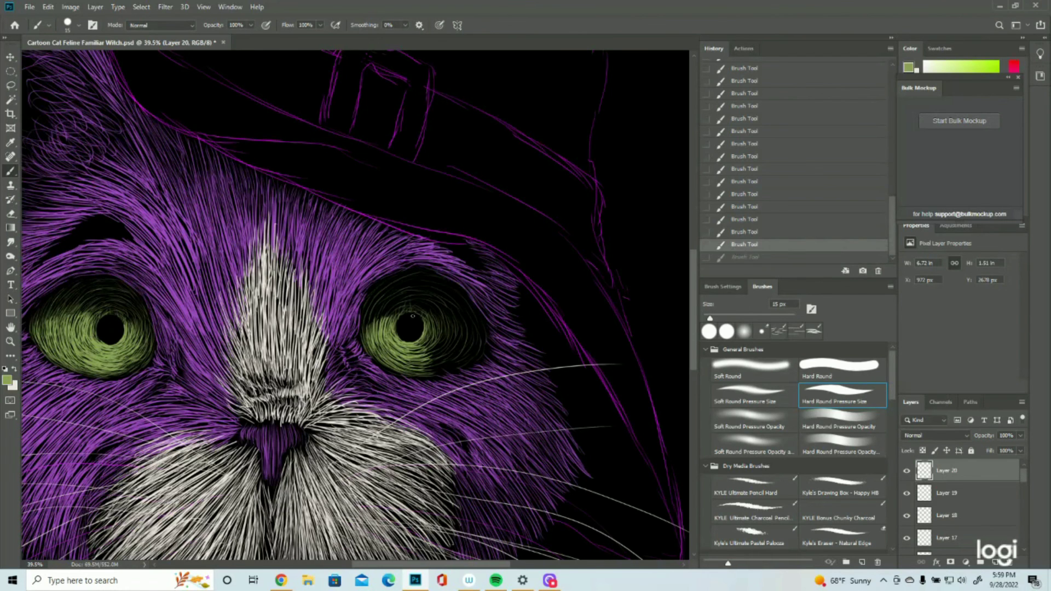
{"action": "left_click_drag", "start_coordinate": [463, 320], "coordinate": [461, 337]}
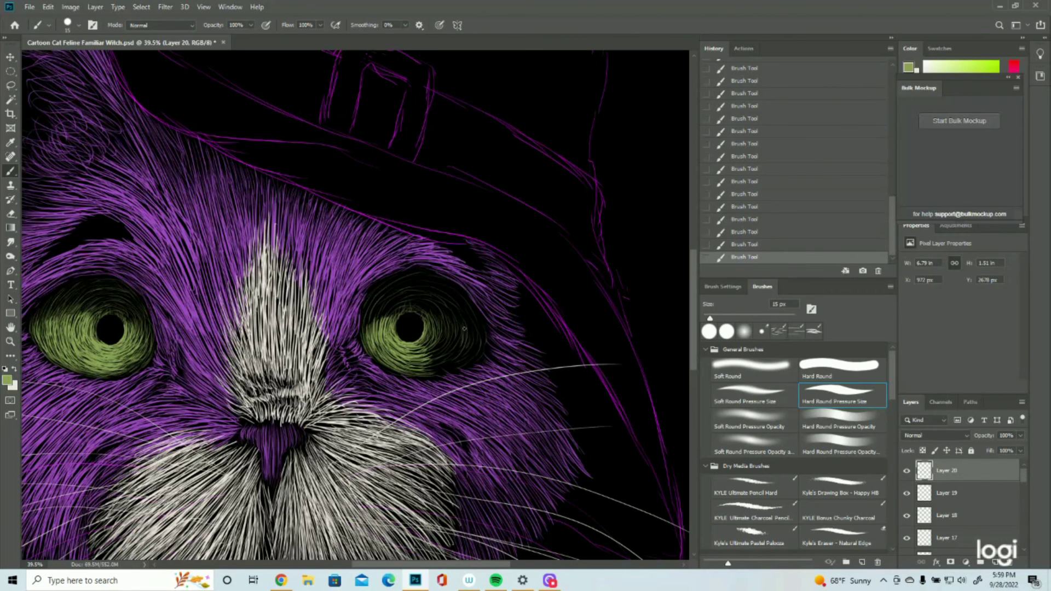
{"action": "mouse_move", "coordinate": [469, 348]}
{"action": "left_mouse_down"}
{"action": "mouse_move", "coordinate": [474, 327]}
{"action": "mouse_move", "coordinate": [474, 347]}
{"action": "left_mouse_up"}
{"action": "mouse_move", "coordinate": [475, 351]}
{"action": "left_mouse_down"}
{"action": "mouse_move", "coordinate": [431, 368]}
{"action": "mouse_move", "coordinate": [450, 363]}
{"action": "mouse_move", "coordinate": [428, 359]}
{"action": "mouse_move", "coordinate": [438, 354]}
{"action": "mouse_move", "coordinate": [435, 317]}
{"action": "left_mouse_up"}
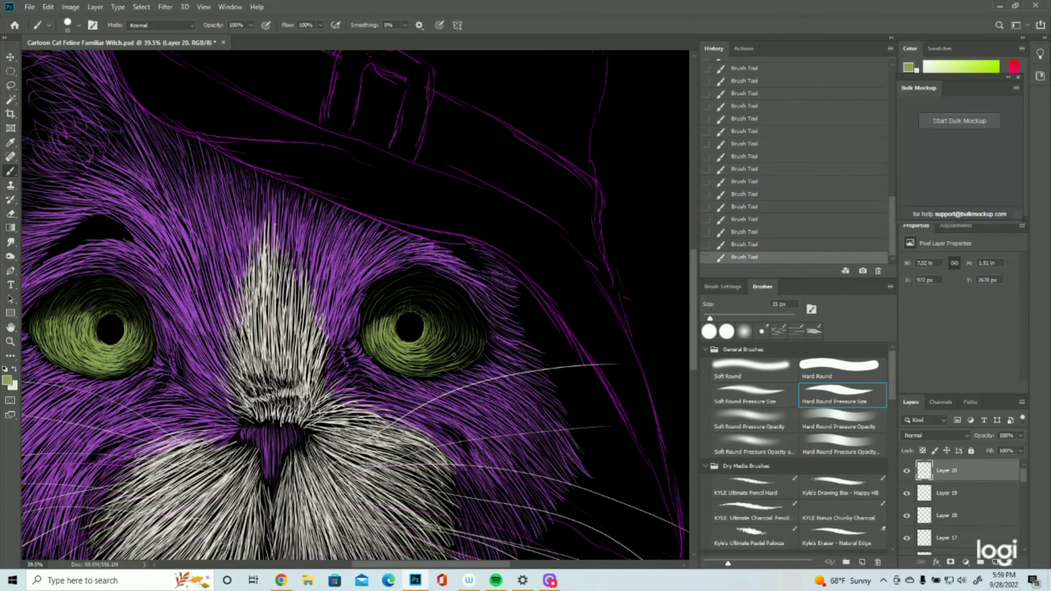
{"action": "mouse_move", "coordinate": [442, 327]}
{"action": "left_mouse_down"}
{"action": "mouse_move", "coordinate": [454, 356]}
{"action": "mouse_move", "coordinate": [436, 328]}
{"action": "mouse_move", "coordinate": [416, 340]}
{"action": "left_mouse_up"}
{"action": "left_click_drag", "start_coordinate": [397, 283], "coordinate": [372, 305]}
{"action": "left_click_drag", "start_coordinate": [422, 306], "coordinate": [476, 333]}
{"action": "key", "text": "ctrl+z"}
{"action": "key", "text": "ctrl+z"}
{"action": "key", "text": "ctrl+z"}
Paint curved green strokes over the upper part of the right-hand iris and touch up the top of the left-hand pupil's rim
{"action": "left_click_drag", "start_coordinate": [402, 285], "coordinate": [434, 286]}
{"action": "left_click_drag", "start_coordinate": [411, 296], "coordinate": [373, 326]}
{"action": "left_click_drag", "start_coordinate": [441, 308], "coordinate": [462, 329]}
{"action": "left_click_drag", "start_coordinate": [90, 318], "coordinate": [106, 308]}
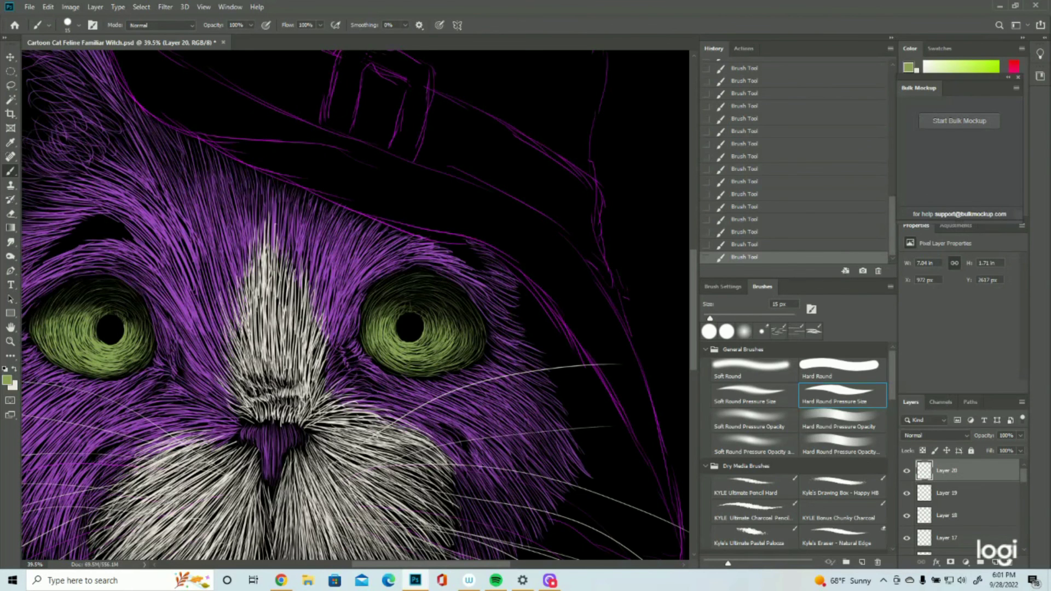
Examine both green eyes up close and against the whole illustration
{"action": "left_click", "coordinate": [11, 342]}
{"action": "mouse_move", "coordinate": [262, 282]}
{"action": "left_mouse_down"}
{"action": "mouse_move", "coordinate": [164, 278]}
{"action": "mouse_move", "coordinate": [215, 275]}
{"action": "left_mouse_up"}
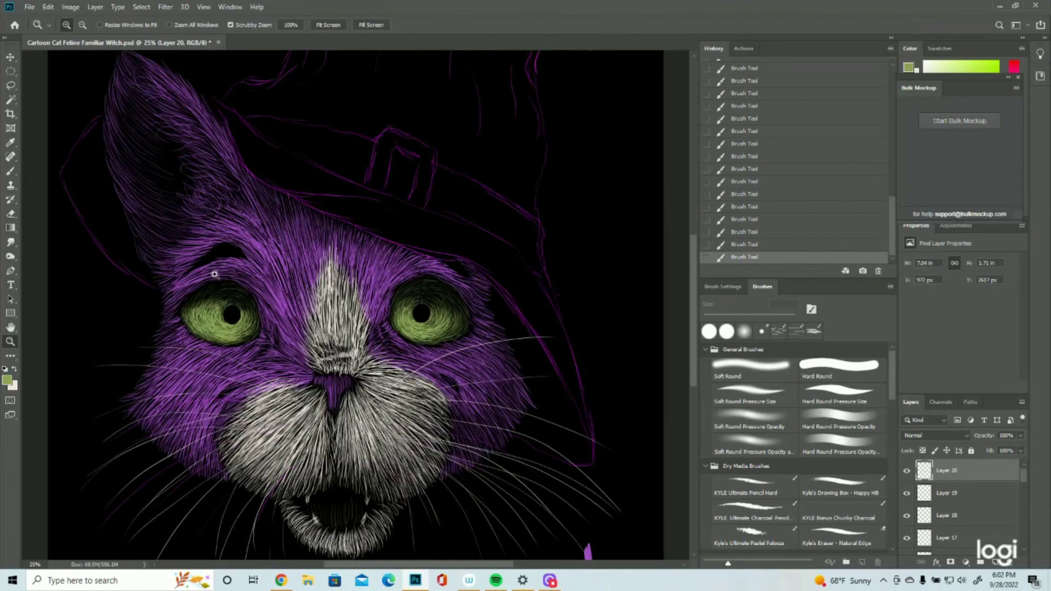
{"action": "left_click", "coordinate": [11, 172]}
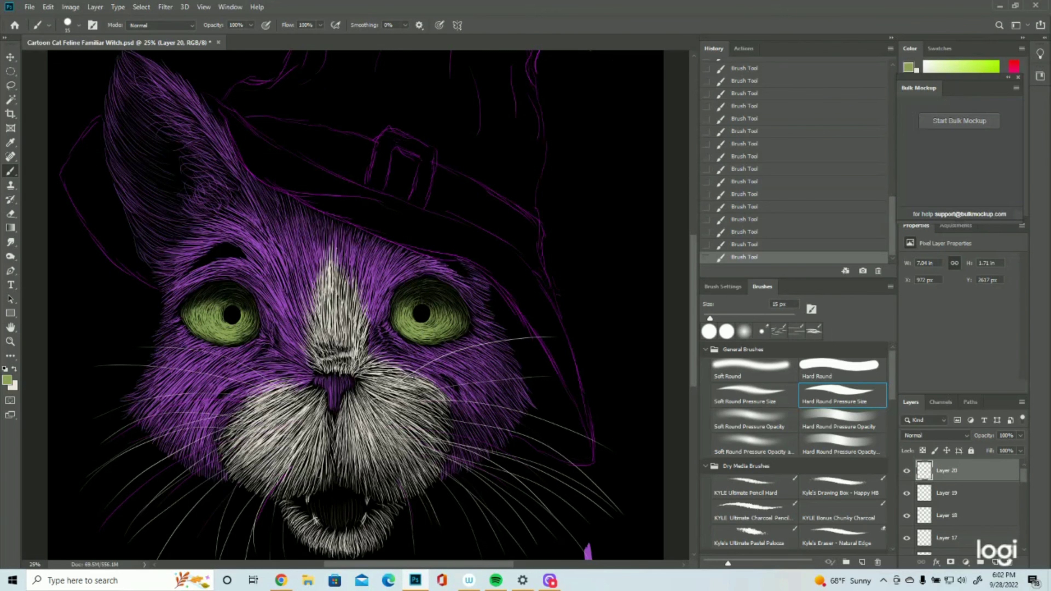
{"action": "left_click", "coordinate": [9, 341]}
{"action": "left_click", "coordinate": [231, 319]}
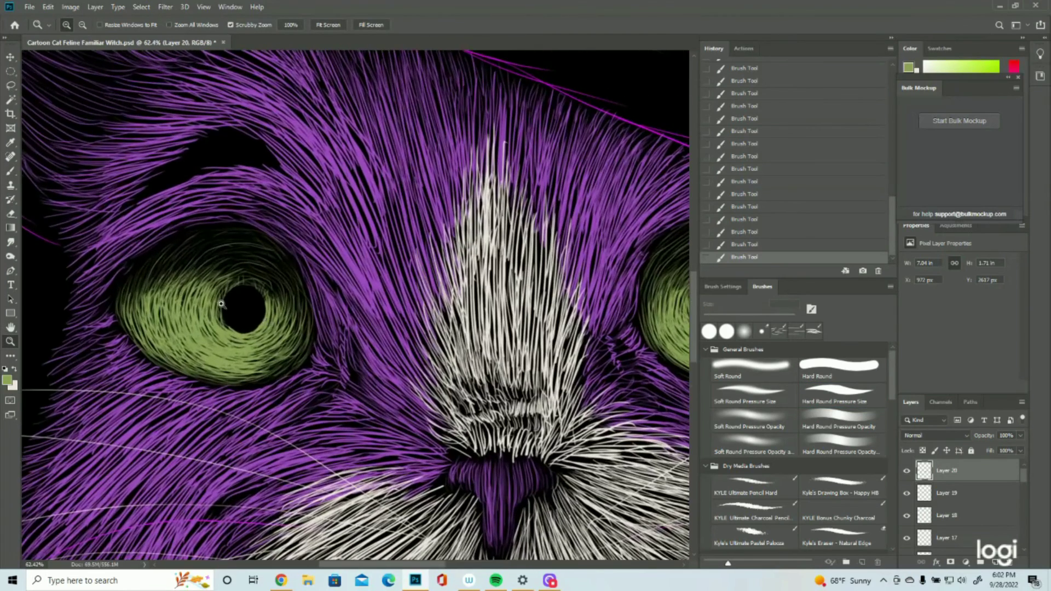
{"action": "left_click", "coordinate": [10, 171]}
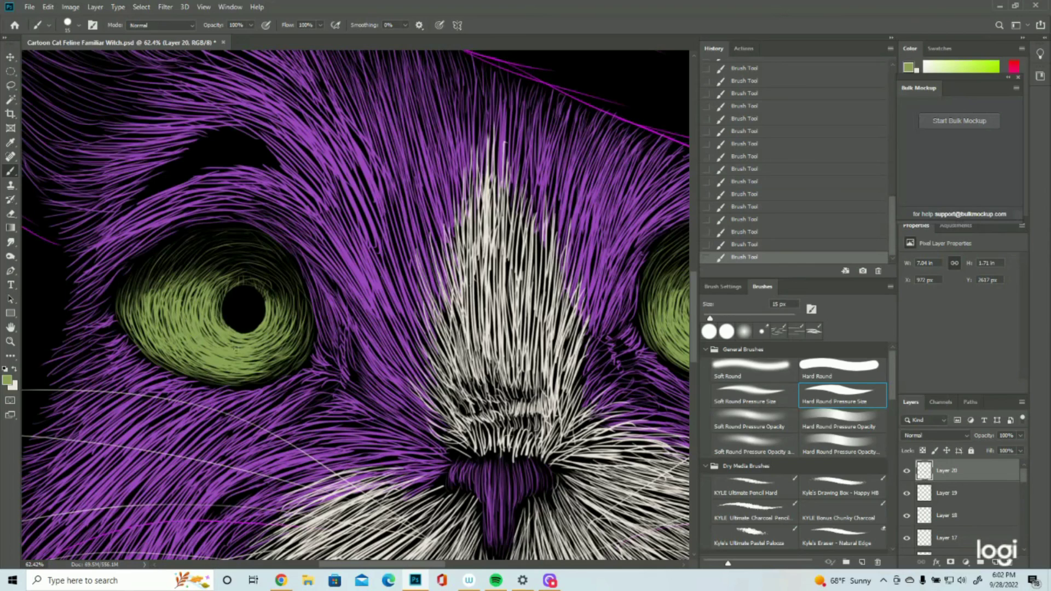
{"action": "left_click", "coordinate": [10, 341]}
{"action": "left_click_drag", "start_coordinate": [328, 335], "coordinate": [247, 336]}
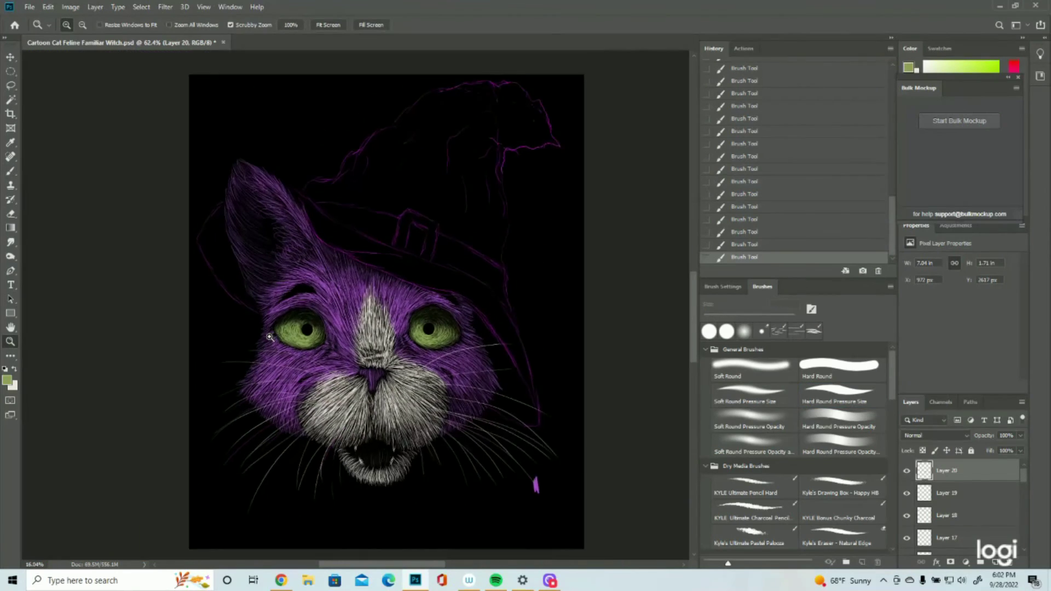
{"action": "left_click_drag", "start_coordinate": [392, 321], "coordinate": [377, 288]}
{"action": "left_click", "coordinate": [377, 288]}
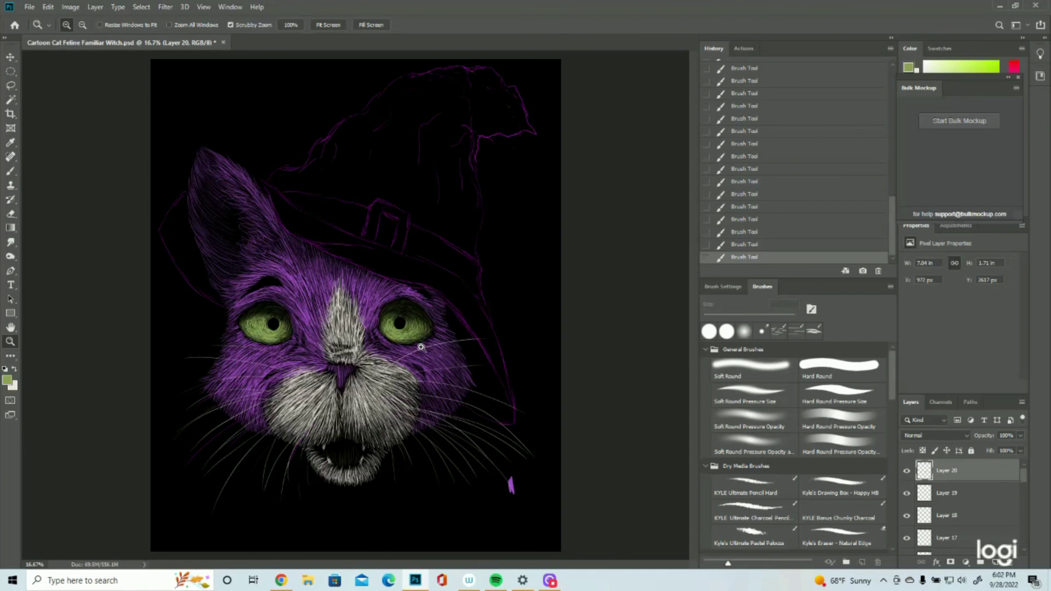
Add a new layer and set the foreground colour to pale yellow #d4cf78
{"action": "left_click", "coordinate": [995, 562]}
{"action": "left_click", "coordinate": [12, 380]}
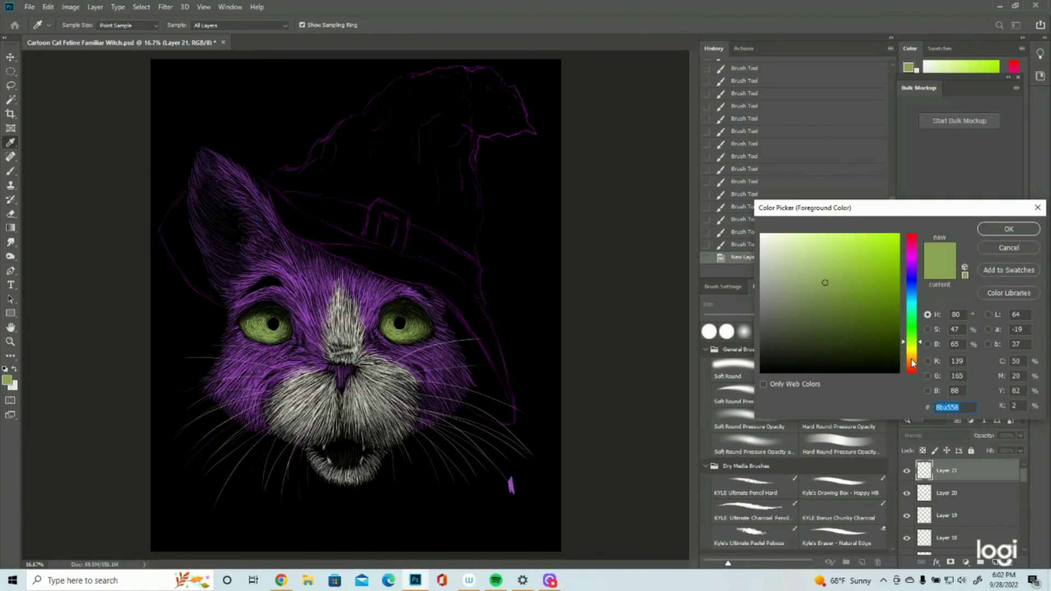
{"action": "left_click", "coordinate": [912, 351]}
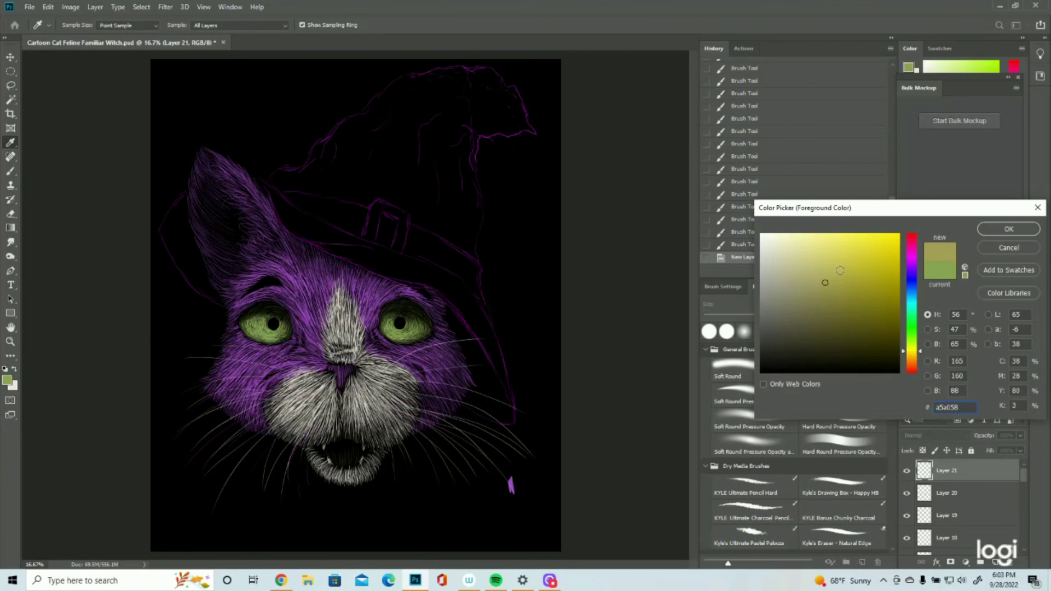
{"action": "left_click", "coordinate": [840, 270]}
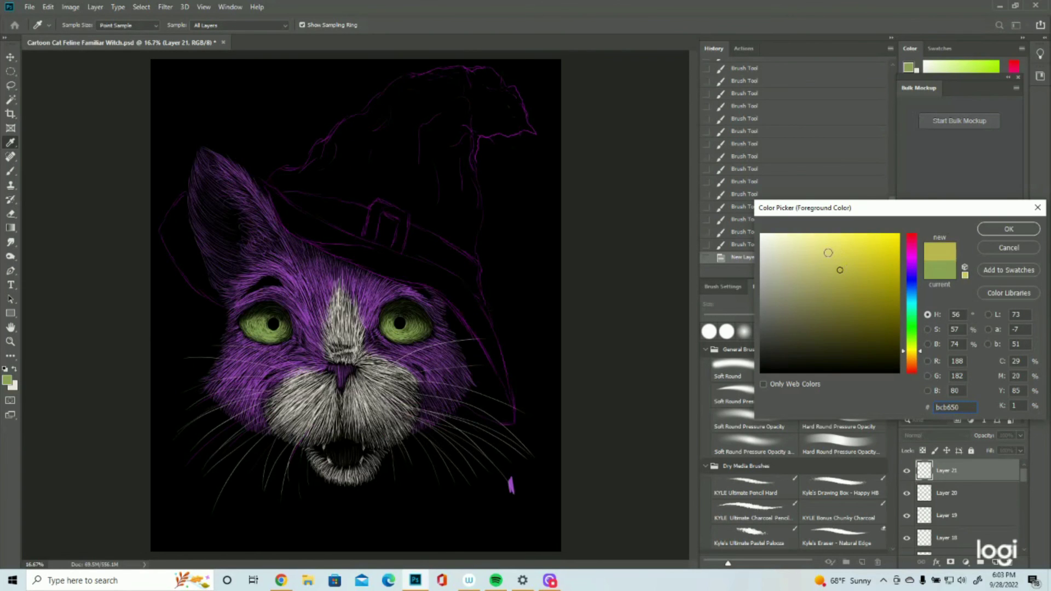
{"action": "left_click", "coordinate": [829, 259]}
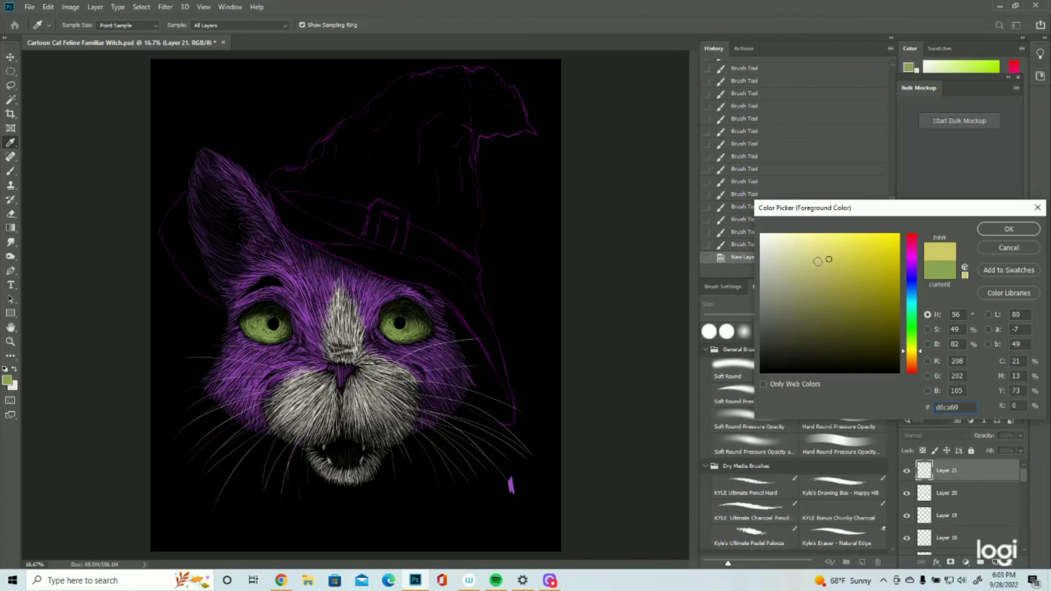
{"action": "left_click", "coordinate": [1009, 229]}
Paint short pale yellow strokes along the lower edge of the right-hand pupil with the 15 px pressure-size brush, undoing the stray ones
{"action": "key", "text": "z"}
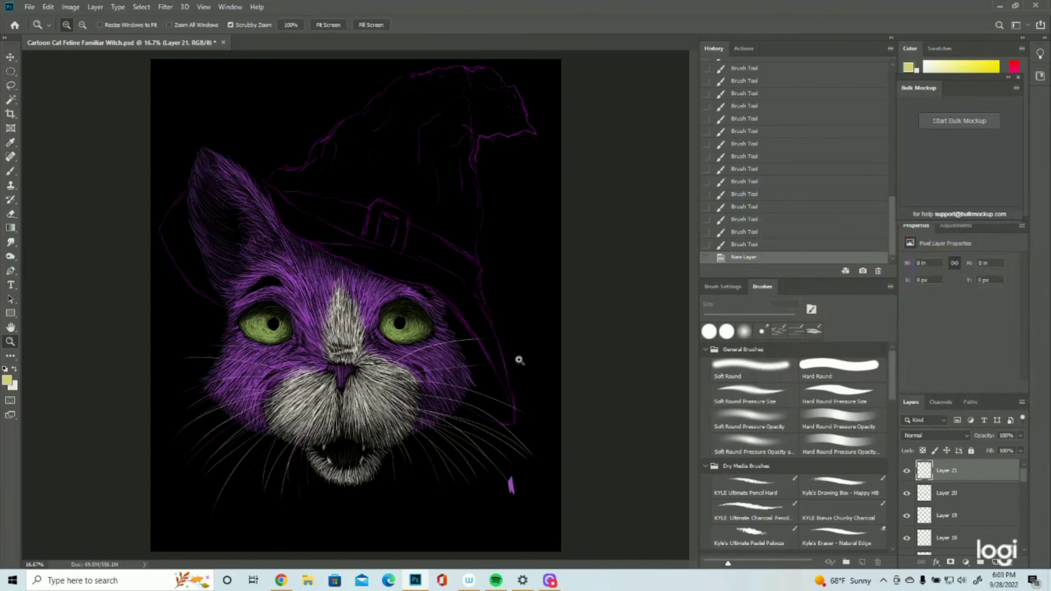
{"action": "left_click", "coordinate": [370, 331]}
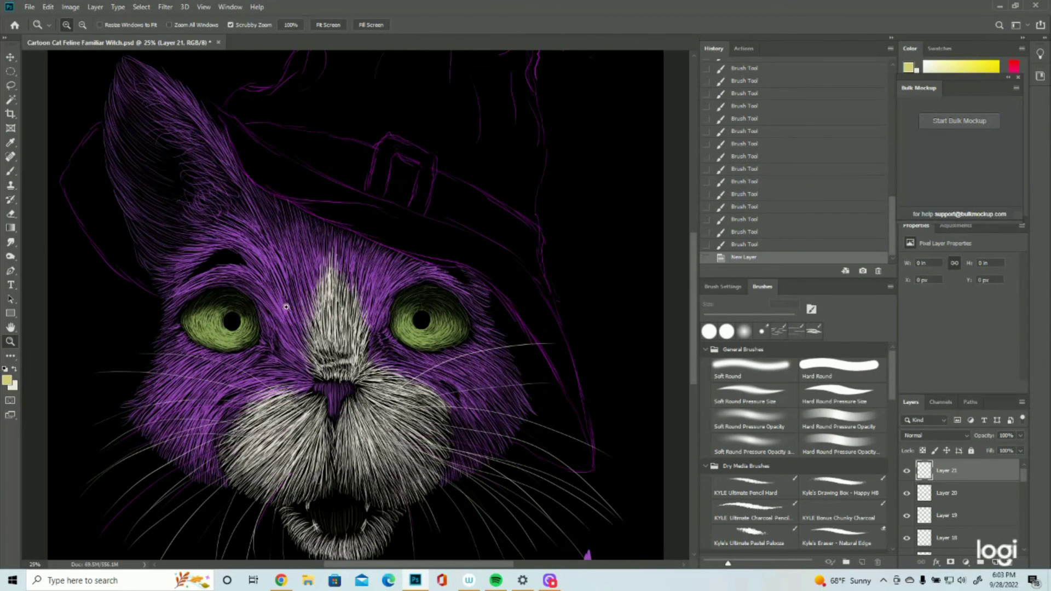
{"action": "left_click", "coordinate": [11, 172]}
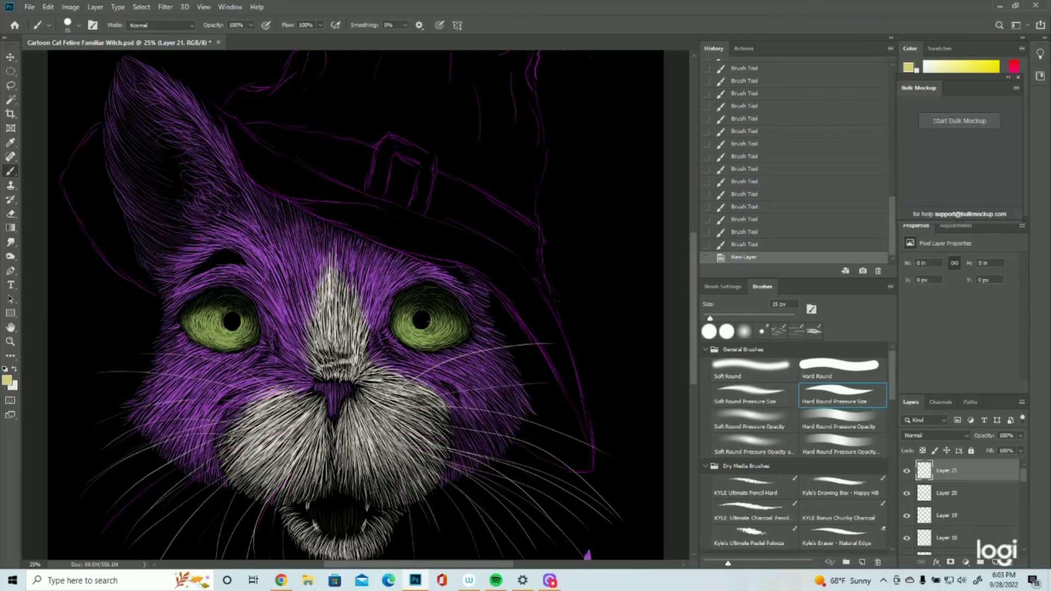
{"action": "key", "text": "z"}
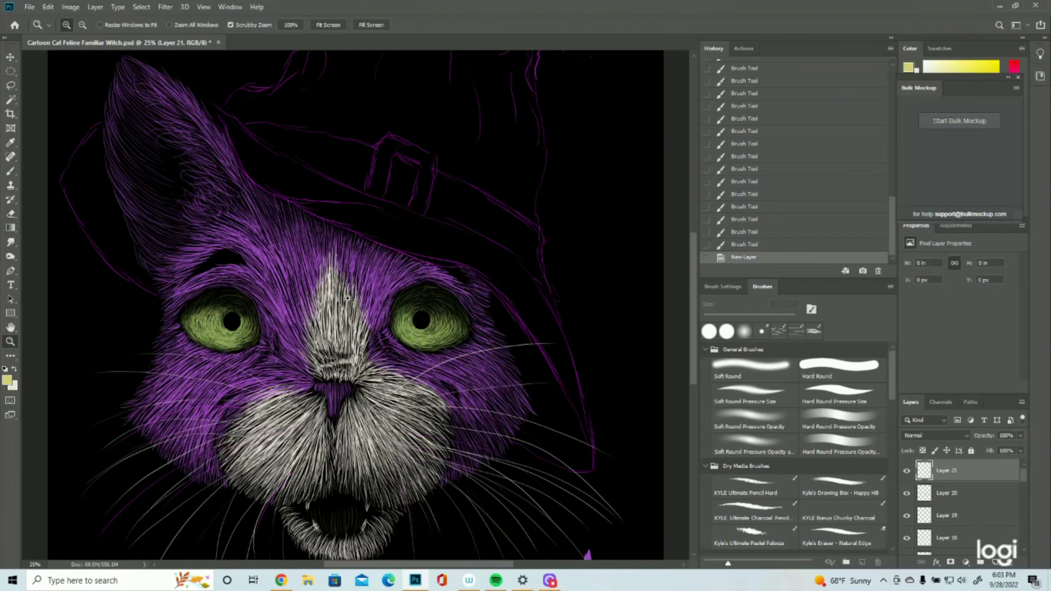
{"action": "left_click", "coordinate": [343, 299]}
{"action": "left_click", "coordinate": [11, 172]}
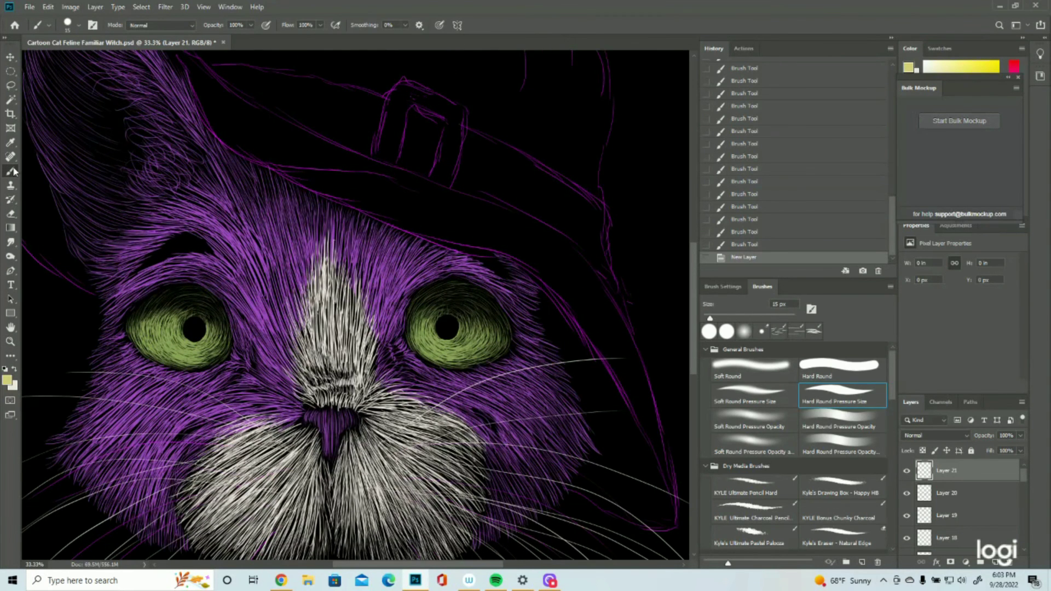
{"action": "left_click_drag", "start_coordinate": [459, 330], "coordinate": [453, 339]}
{"action": "left_click", "coordinate": [741, 244]}
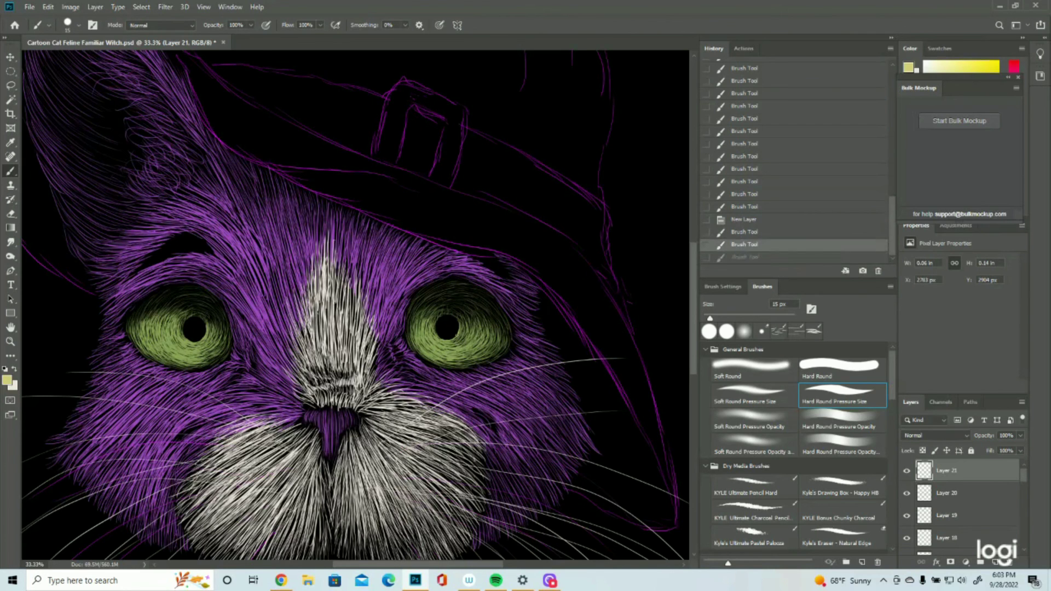
{"action": "key", "text": "ctrl+shift+z"}
{"action": "key", "text": "ctrl+shift+z"}
{"action": "key", "text": "ctrl+shift+z"}
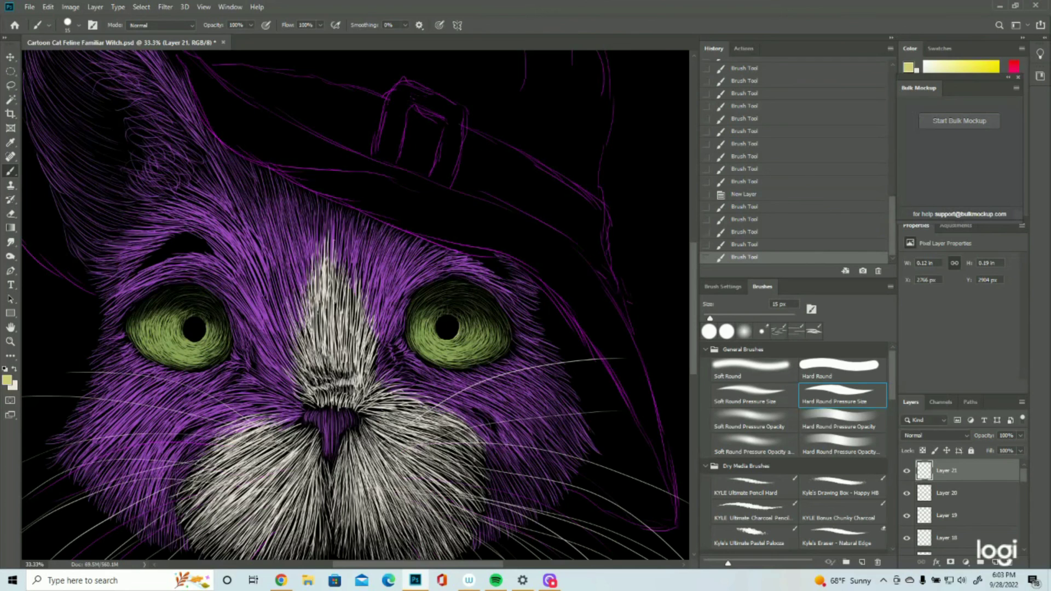
{"action": "left_click", "coordinate": [753, 235]}
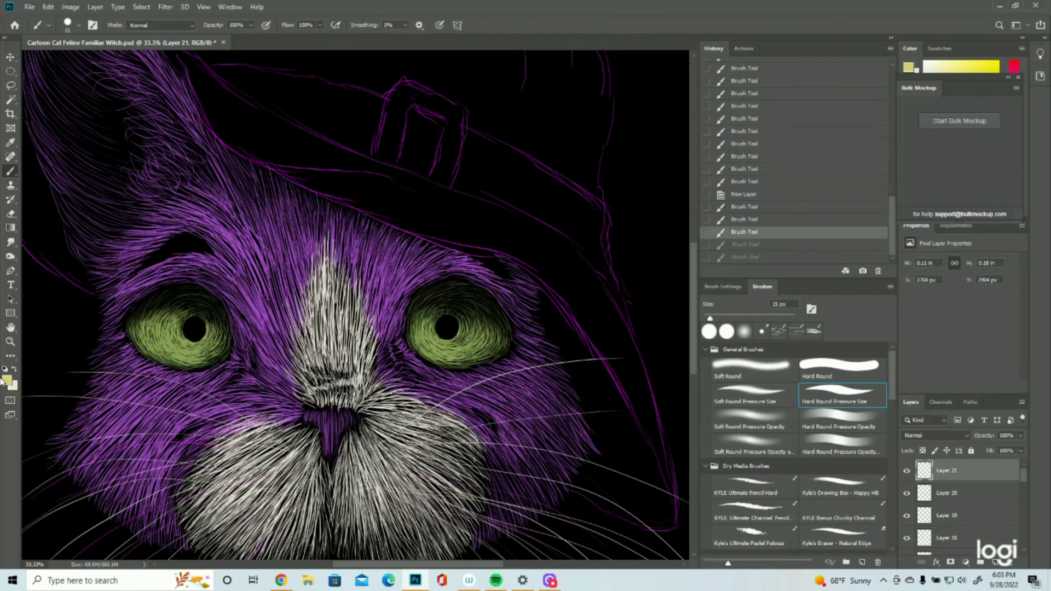
Paint thin pale yellow rim strokes around the lower edges of both pupils
{"action": "left_click", "coordinate": [9, 342]}
{"action": "left_click", "coordinate": [269, 345]}
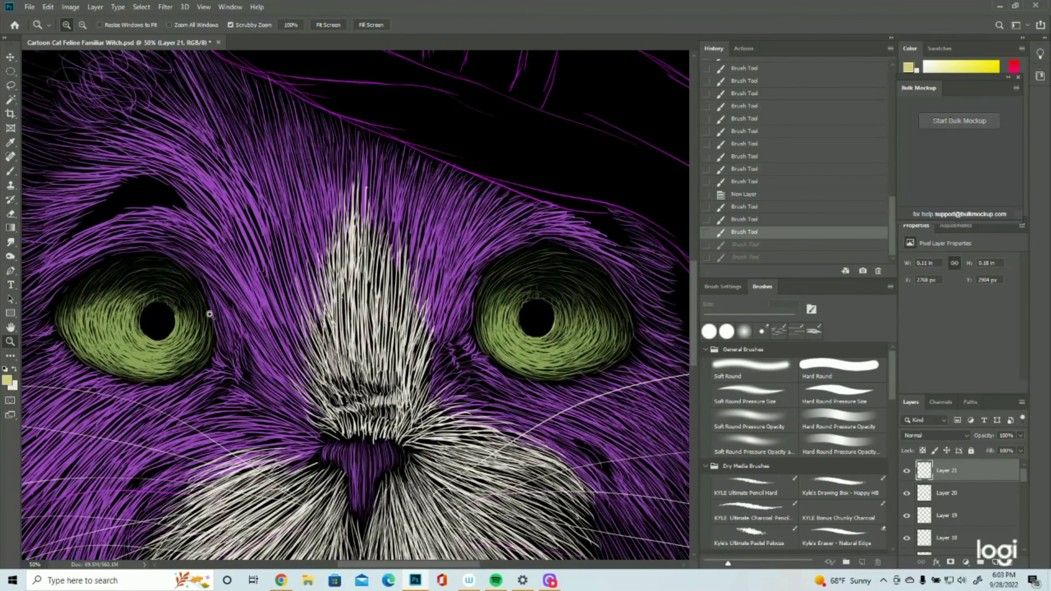
{"action": "left_click", "coordinate": [12, 173]}
{"action": "left_click_drag", "start_coordinate": [552, 328], "coordinate": [538, 338]}
{"action": "mouse_move", "coordinate": [546, 335]}
{"action": "left_mouse_down"}
{"action": "mouse_move", "coordinate": [534, 338]}
{"action": "mouse_move", "coordinate": [546, 336]}
{"action": "left_mouse_up"}
{"action": "left_click_drag", "start_coordinate": [175, 323], "coordinate": [172, 333]}
{"action": "left_click_drag", "start_coordinate": [175, 327], "coordinate": [148, 338]}
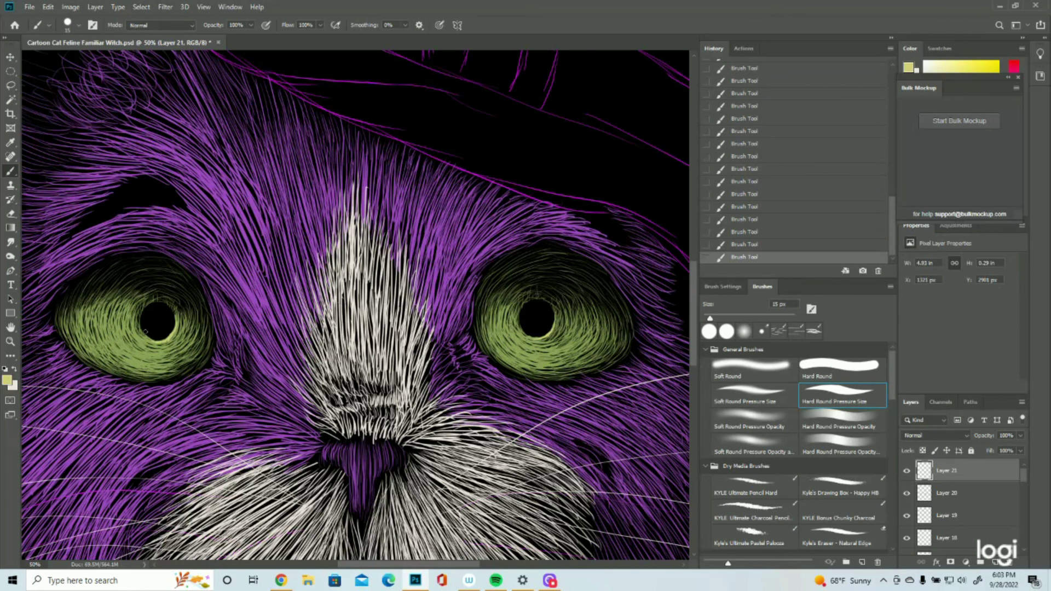
Paint fine pale yellow strokes radiating from the right-hand pupil over the lower iris and its nose side
{"action": "left_click", "coordinate": [10, 342]}
{"action": "left_click_drag", "start_coordinate": [455, 396], "coordinate": [360, 328]}
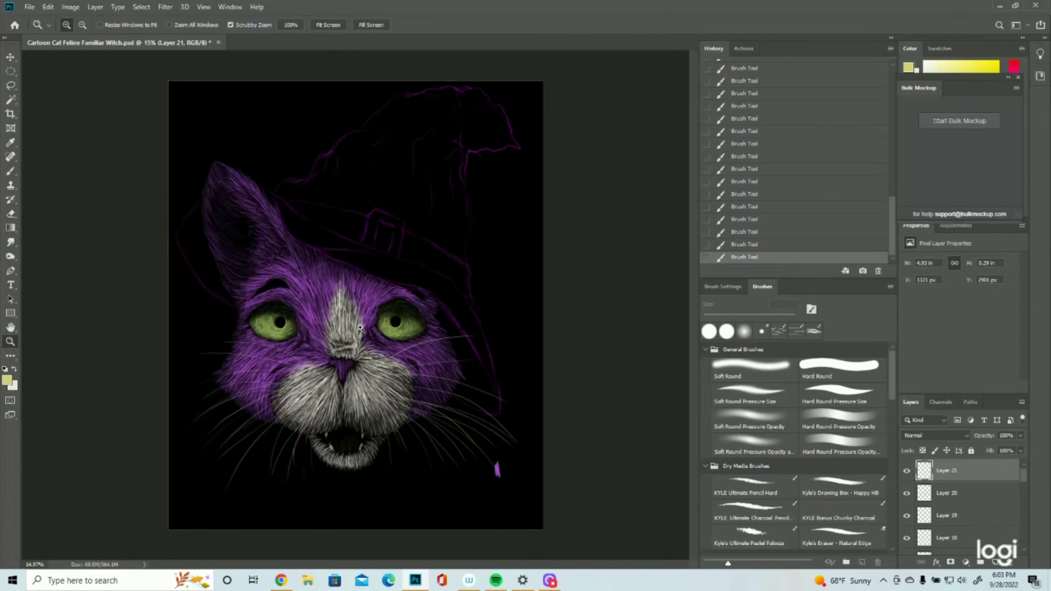
{"action": "left_click", "coordinate": [360, 327]}
{"action": "left_click", "coordinate": [11, 171]}
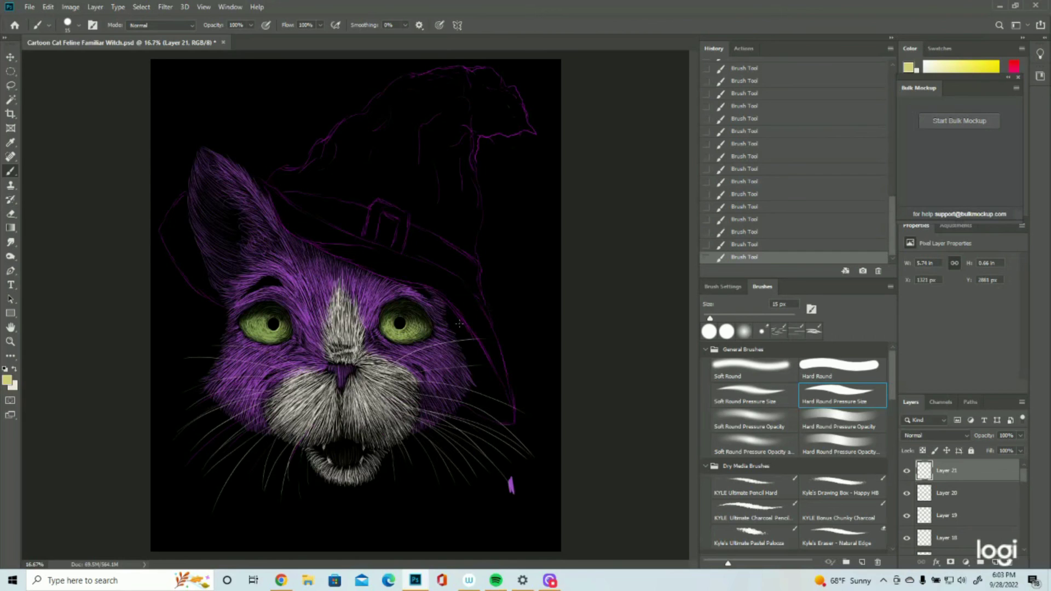
{"action": "left_click", "coordinate": [11, 341]}
{"action": "left_click_drag", "start_coordinate": [293, 350], "coordinate": [340, 354]}
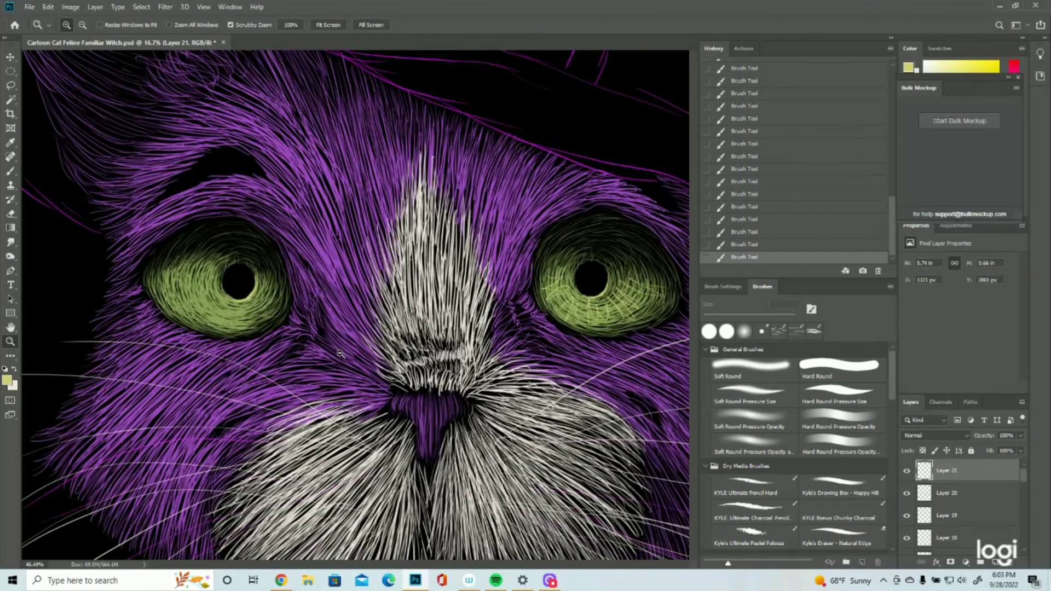
{"action": "left_click", "coordinate": [8, 176]}
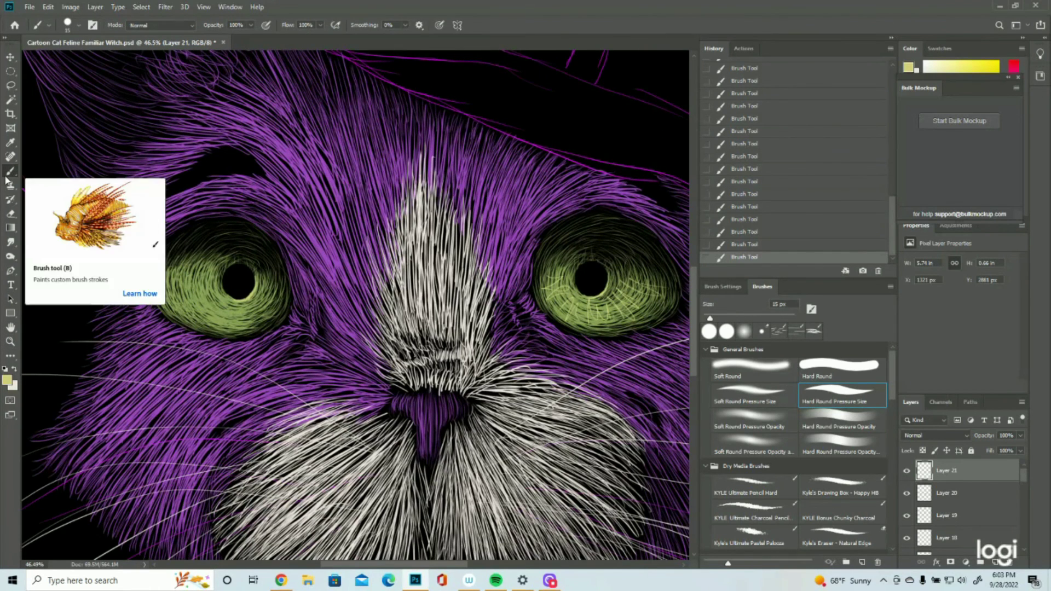
{"action": "left_click_drag", "start_coordinate": [555, 301], "coordinate": [547, 314]}
{"action": "left_click_drag", "start_coordinate": [567, 299], "coordinate": [555, 312]}
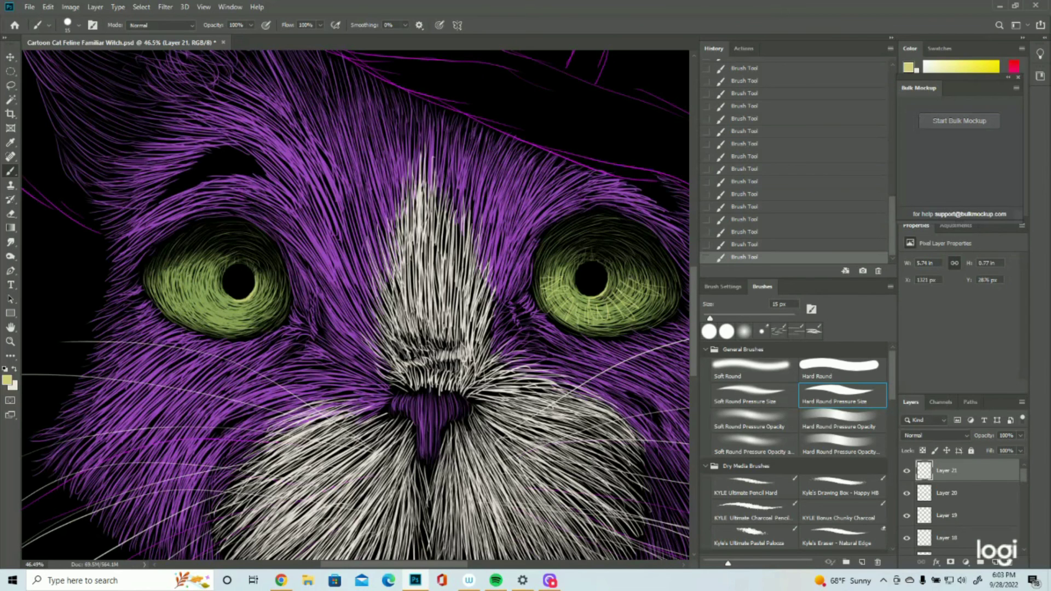
Extend the pale yellow strokes below the right-hand pupil, over the iris's outer part and up its nose-side edge
{"action": "left_click_drag", "start_coordinate": [603, 310], "coordinate": [603, 331]}
{"action": "mouse_move", "coordinate": [606, 309]}
{"action": "left_mouse_down"}
{"action": "mouse_move", "coordinate": [612, 330]}
{"action": "mouse_move", "coordinate": [652, 313]}
{"action": "left_mouse_up"}
{"action": "mouse_move", "coordinate": [626, 292]}
{"action": "left_mouse_down"}
{"action": "mouse_move", "coordinate": [668, 308]}
{"action": "mouse_move", "coordinate": [635, 271]}
{"action": "left_mouse_up"}
{"action": "mouse_move", "coordinate": [541, 271]}
{"action": "left_mouse_down"}
{"action": "mouse_move", "coordinate": [560, 274]}
{"action": "mouse_move", "coordinate": [550, 255]}
{"action": "left_mouse_up"}
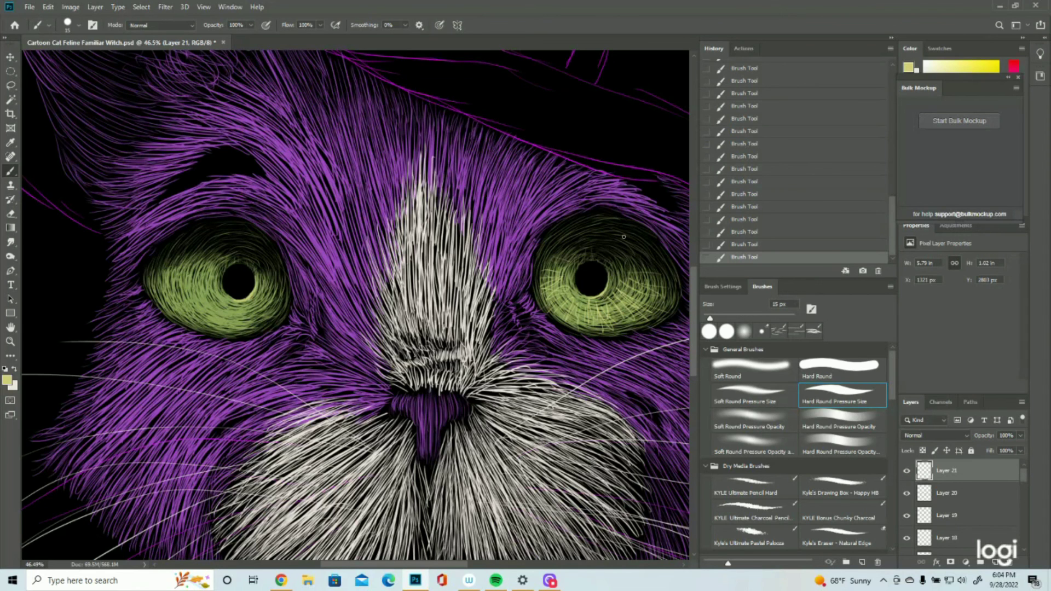
Paint matching pale yellow strokes across the left-hand iris around its pupil
{"action": "left_click", "coordinate": [10, 342]}
{"action": "left_click_drag", "start_coordinate": [308, 320], "coordinate": [265, 316]}
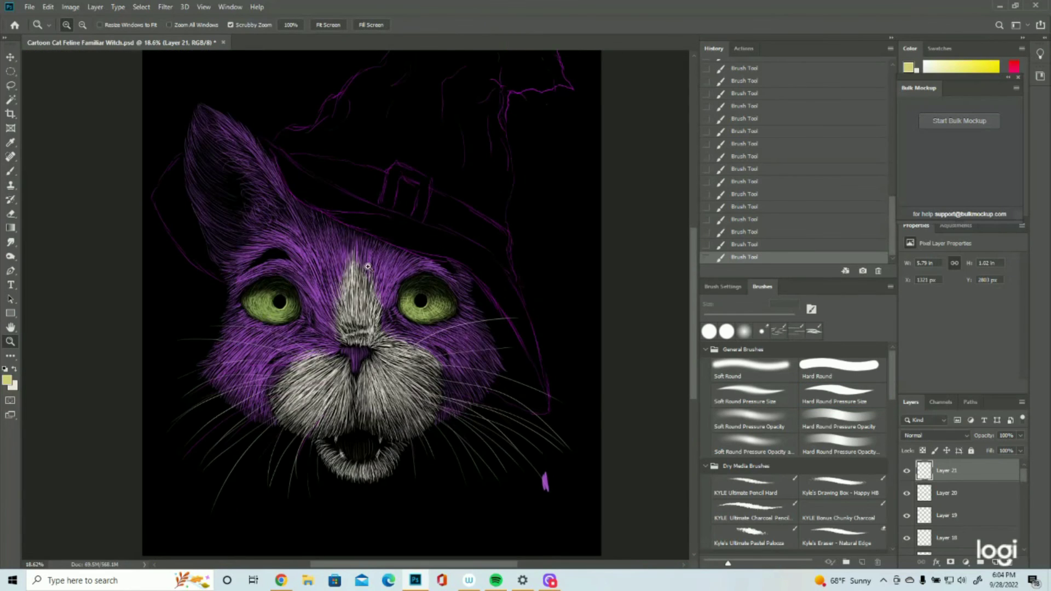
{"action": "left_click_drag", "start_coordinate": [369, 267], "coordinate": [355, 267]}
{"action": "left_click", "coordinate": [316, 269]}
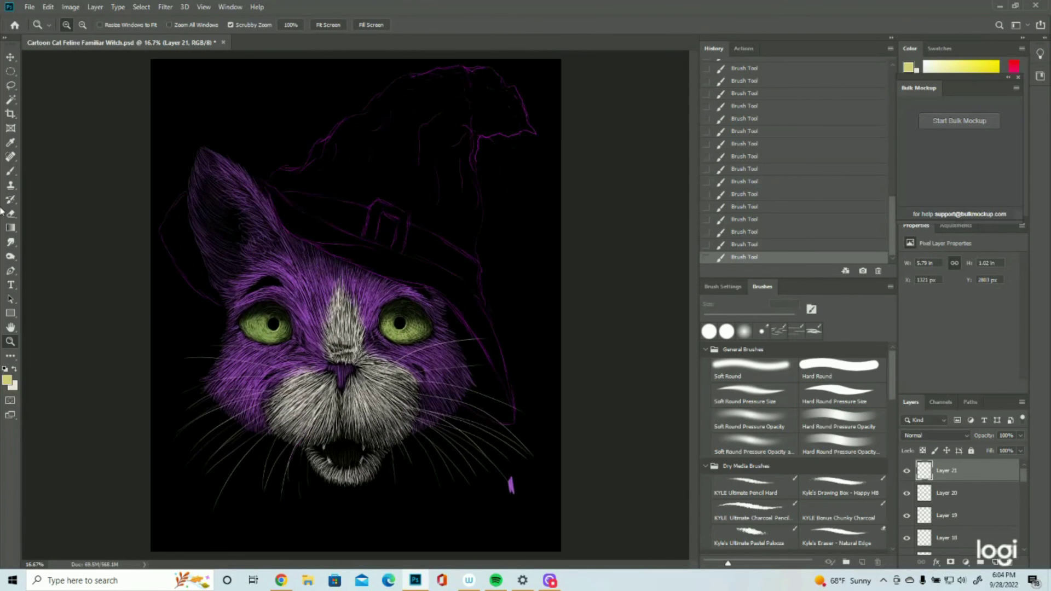
{"action": "left_click", "coordinate": [10, 174]}
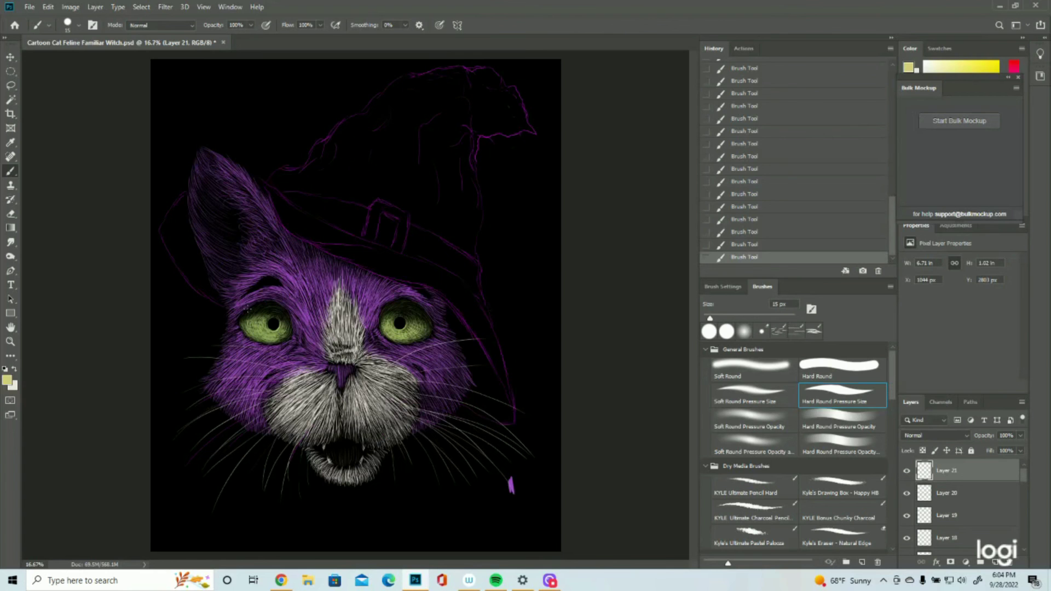
{"action": "left_click", "coordinate": [10, 342]}
{"action": "left_click", "coordinate": [289, 336]}
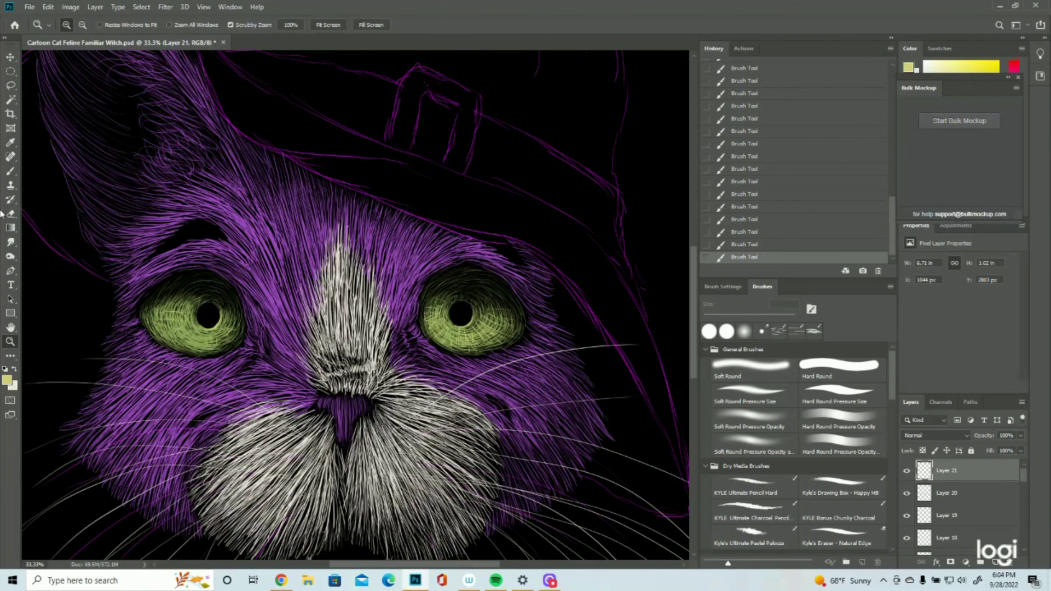
{"action": "left_click", "coordinate": [10, 172]}
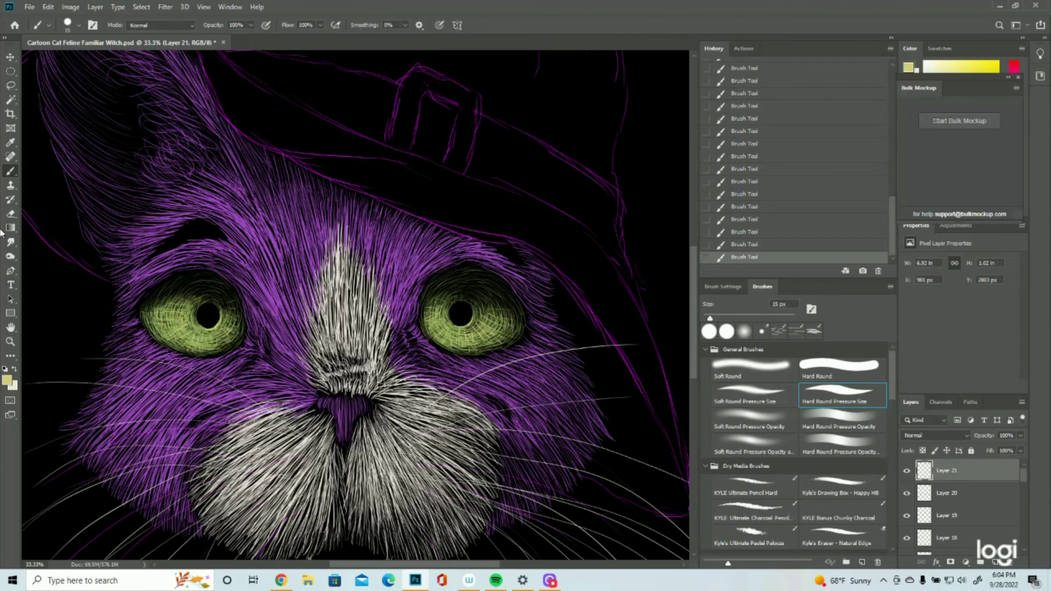
Check the eyes against the whole illustration and save the document
{"action": "left_click", "coordinate": [9, 341]}
{"action": "key", "text": "ctrl+0"}
{"action": "left_click", "coordinate": [358, 250]}
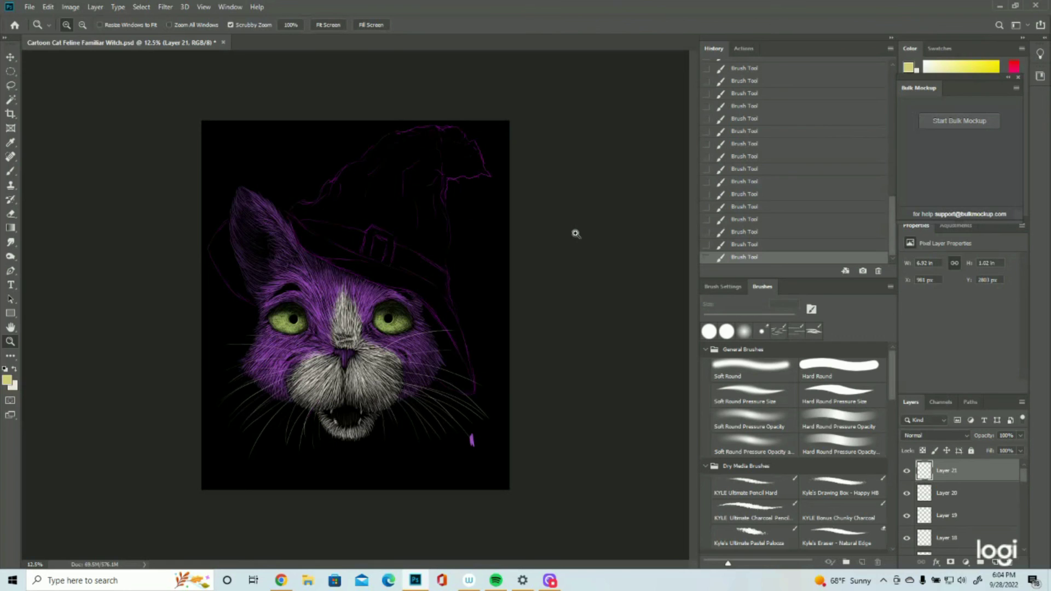
{"action": "left_click", "coordinate": [29, 6]}
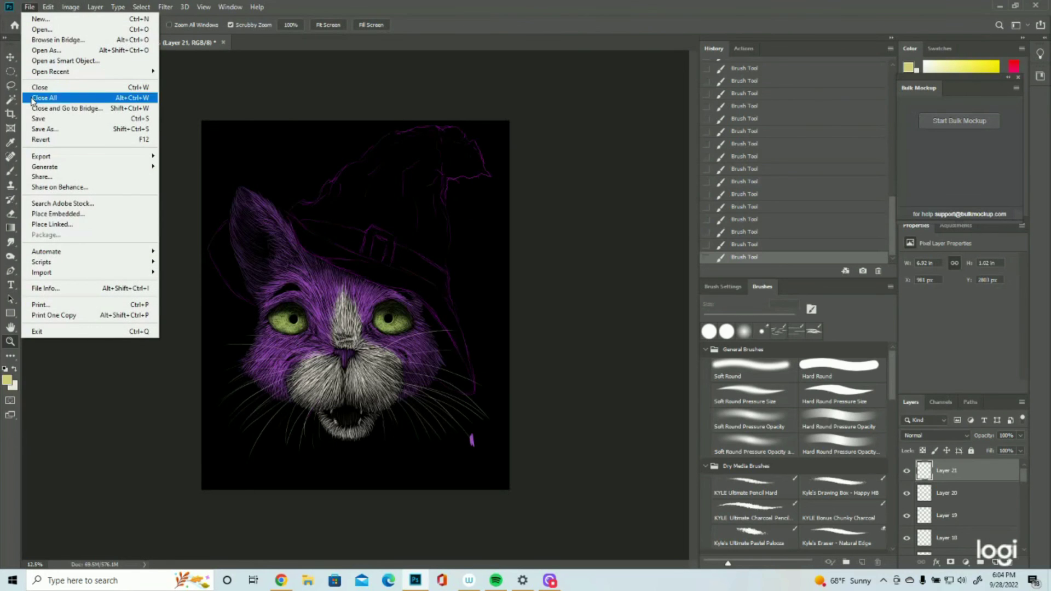
{"action": "left_click", "coordinate": [38, 118]}
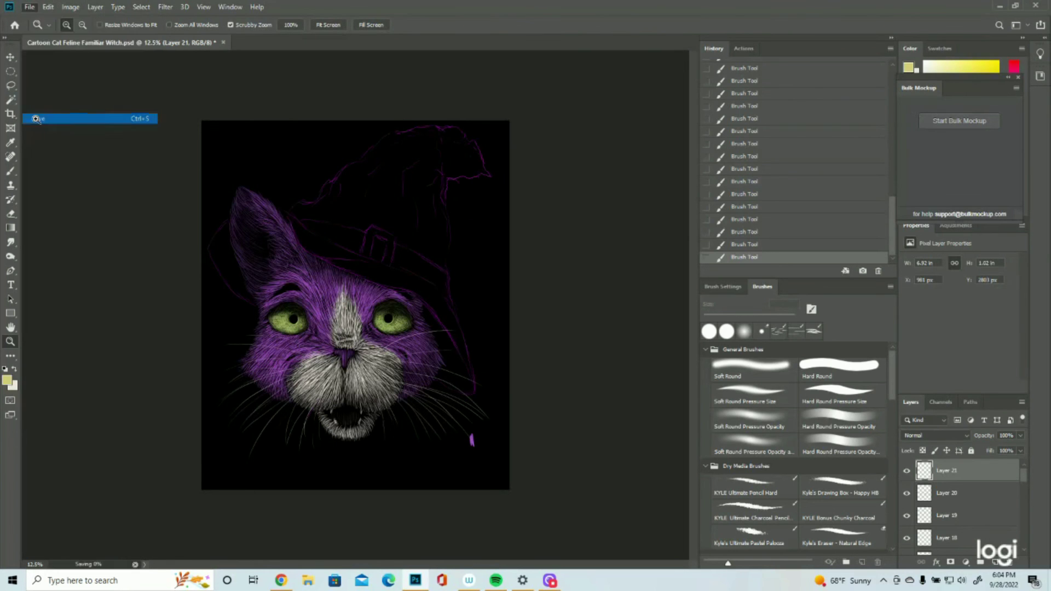
Add another new layer and set the foreground colour to the off-white of the background swatch
{"action": "left_click", "coordinate": [995, 562]}
{"action": "left_click", "coordinate": [7, 380]}
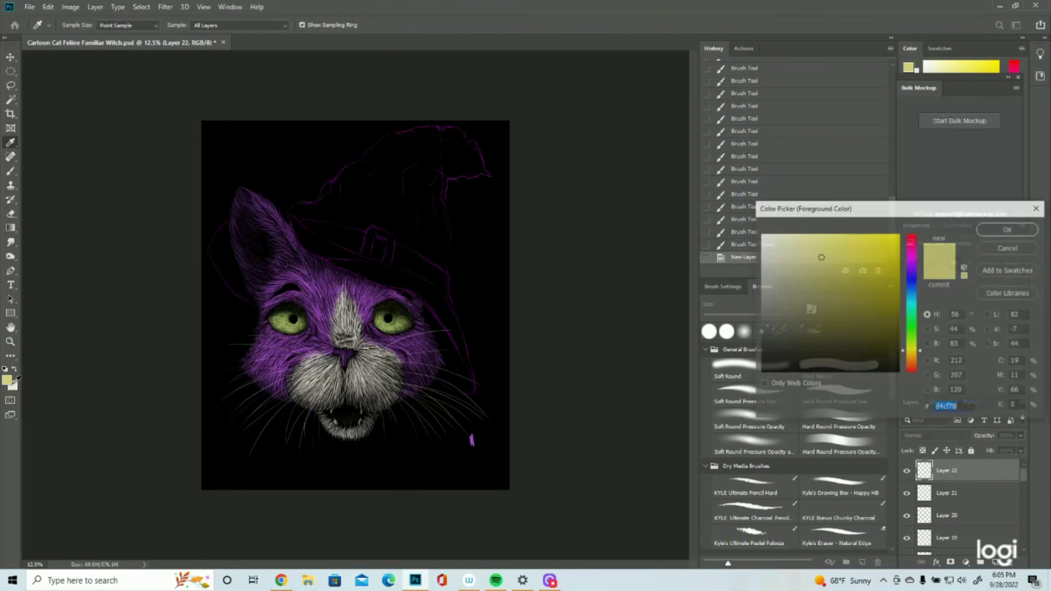
{"action": "left_click", "coordinate": [17, 382]}
{"action": "left_click", "coordinate": [1009, 229]}
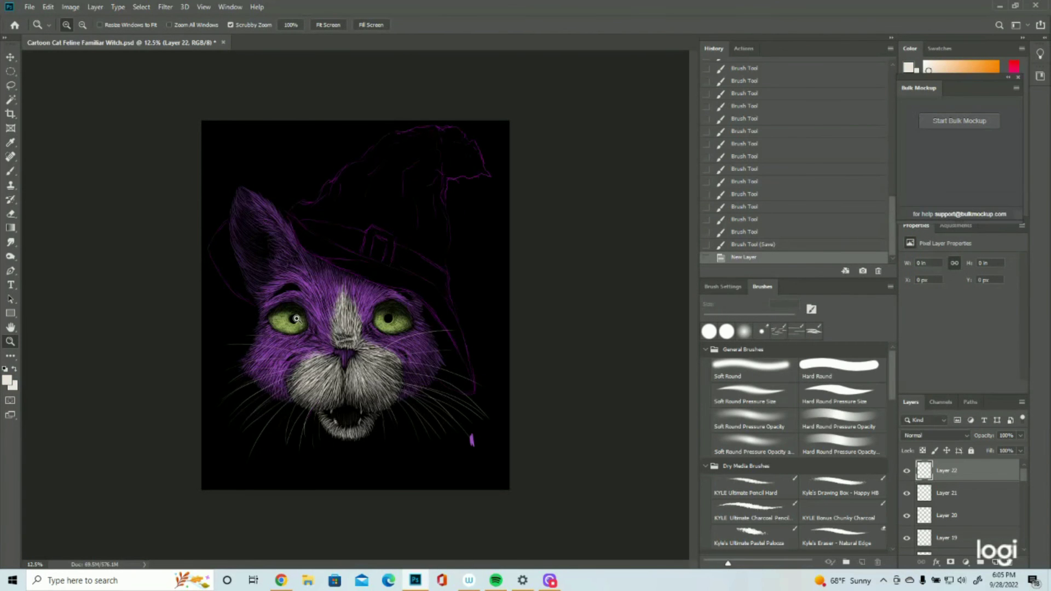
Make a small elliptical selection about 0.28 by 0.24 in beside the left-hand pupil's upper edge and nudge it into place
{"action": "key", "text": "ctrl+plus"}
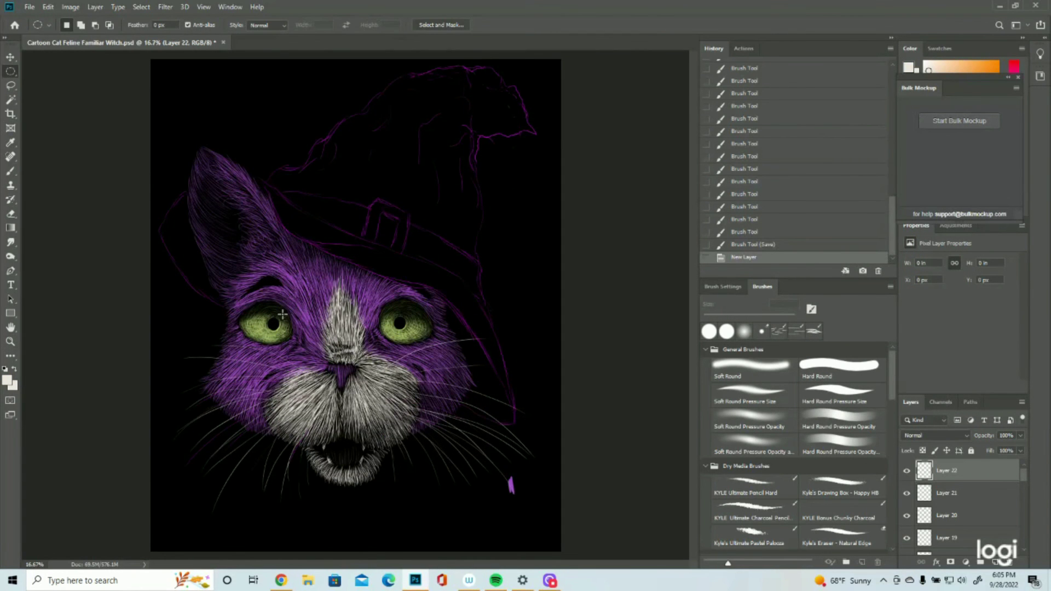
{"action": "left_click", "coordinate": [356, 364]}
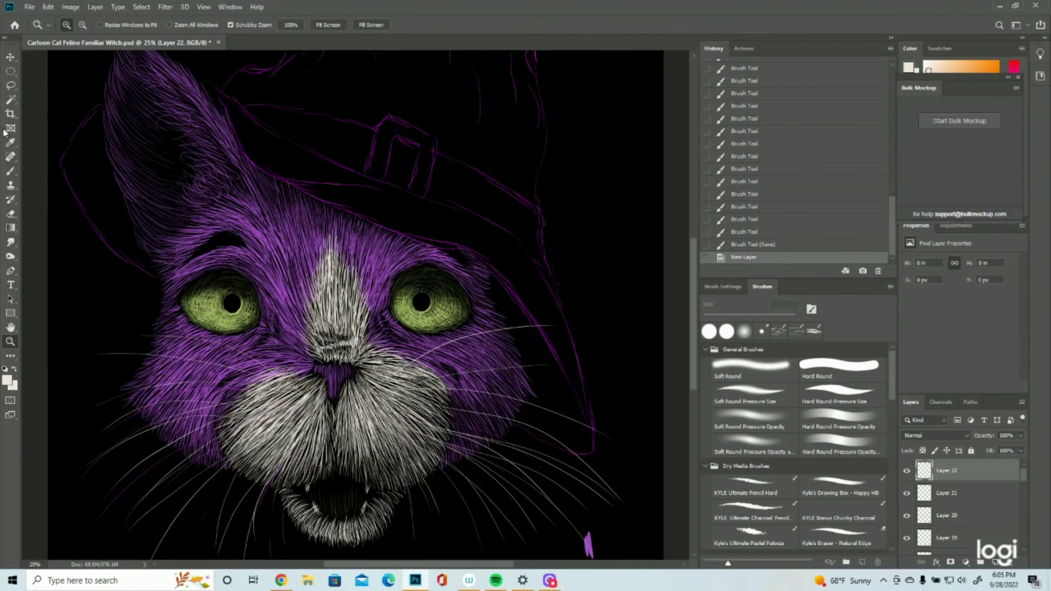
{"action": "left_click", "coordinate": [11, 71]}
{"action": "left_click_drag", "start_coordinate": [217, 293], "coordinate": [226, 302]}
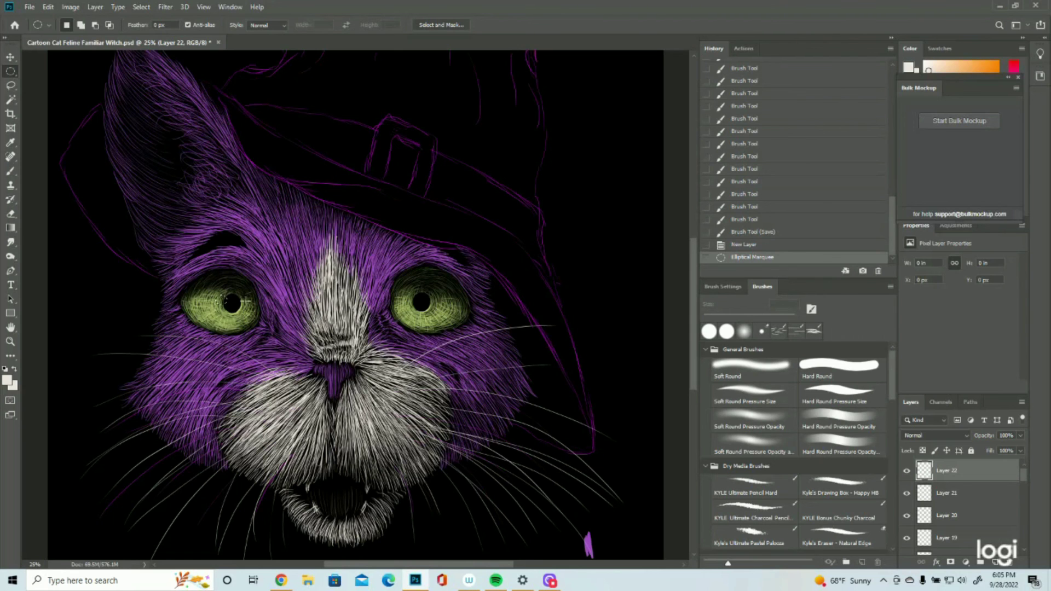
{"action": "key", "text": "Left"}
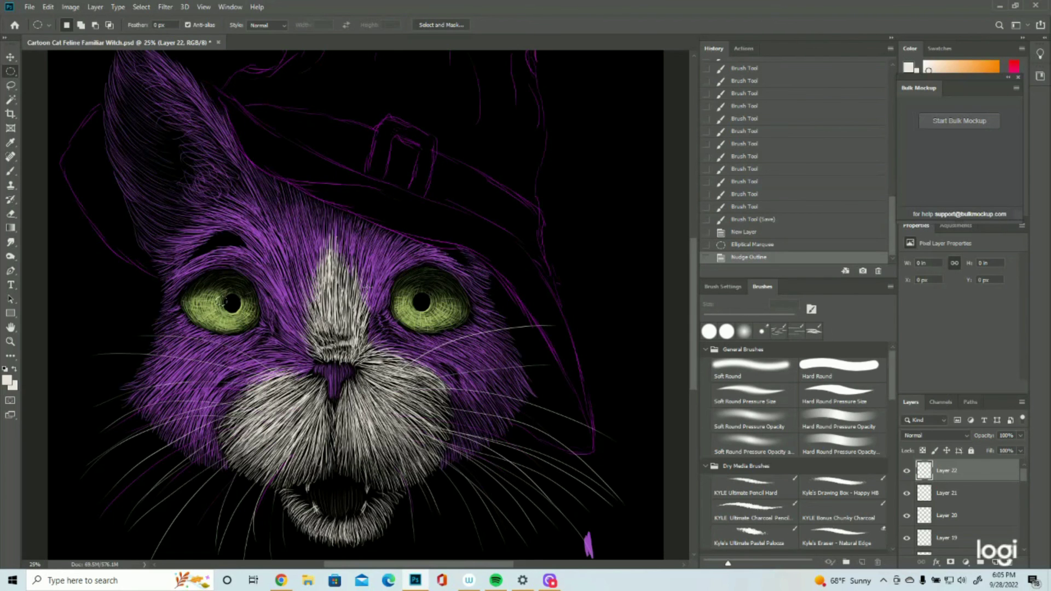
Fill the elliptical selection with the off-white foreground colour as an eye highlight
{"action": "left_click", "coordinate": [49, 6]}
{"action": "left_click", "coordinate": [66, 178]}
{"action": "left_click", "coordinate": [526, 155]}
{"action": "left_click", "coordinate": [525, 165]}
{"action": "key", "text": "Return"}
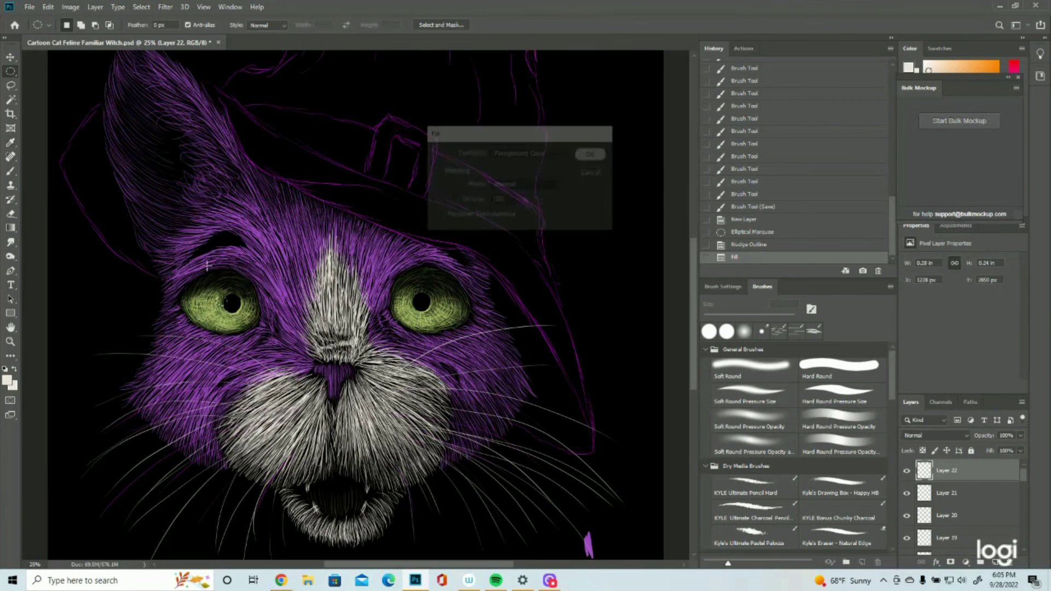
Move the elliptical selection to the matching spot beside the right-hand pupil, fill it with the off-white foreground colour and deselect
{"action": "left_click_drag", "start_coordinate": [225, 309], "coordinate": [410, 305]}
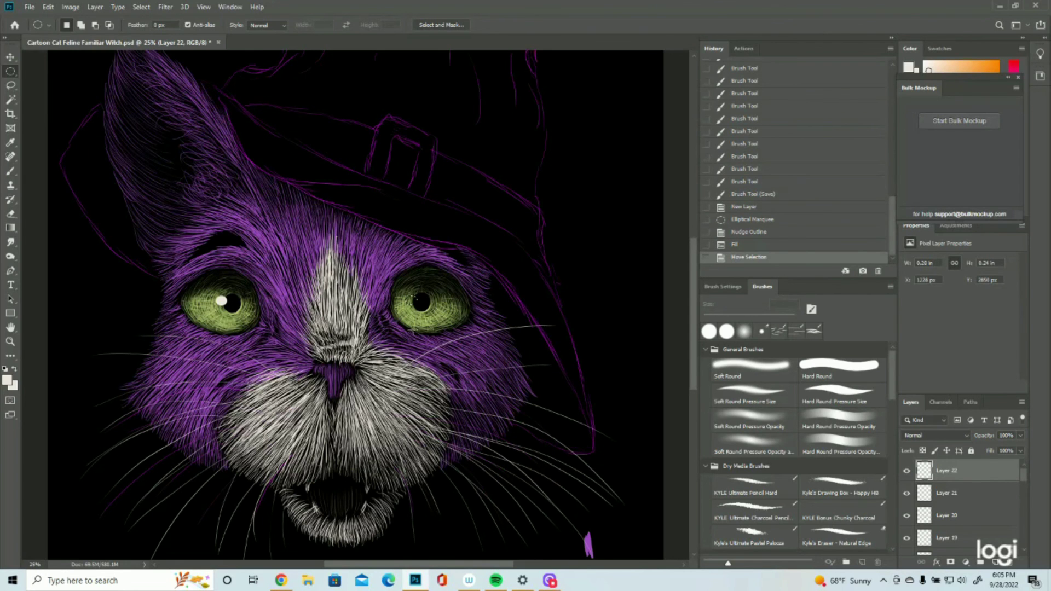
{"action": "left_click", "coordinate": [48, 7]}
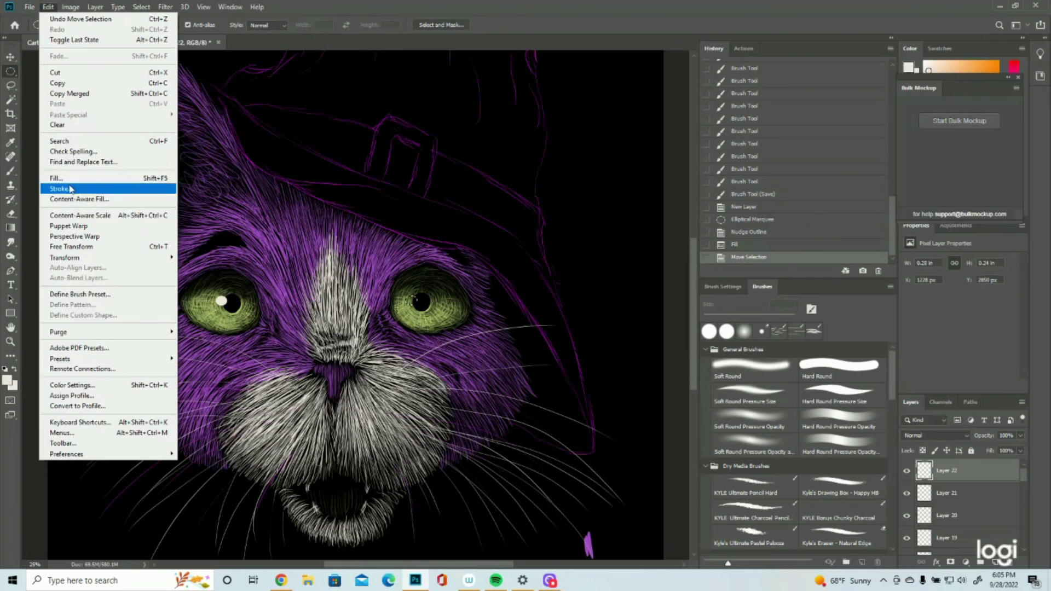
{"action": "left_click", "coordinate": [54, 178]}
{"action": "key", "text": "Return"}
{"action": "left_click", "coordinate": [141, 7]}
{"action": "left_click", "coordinate": [150, 29]}
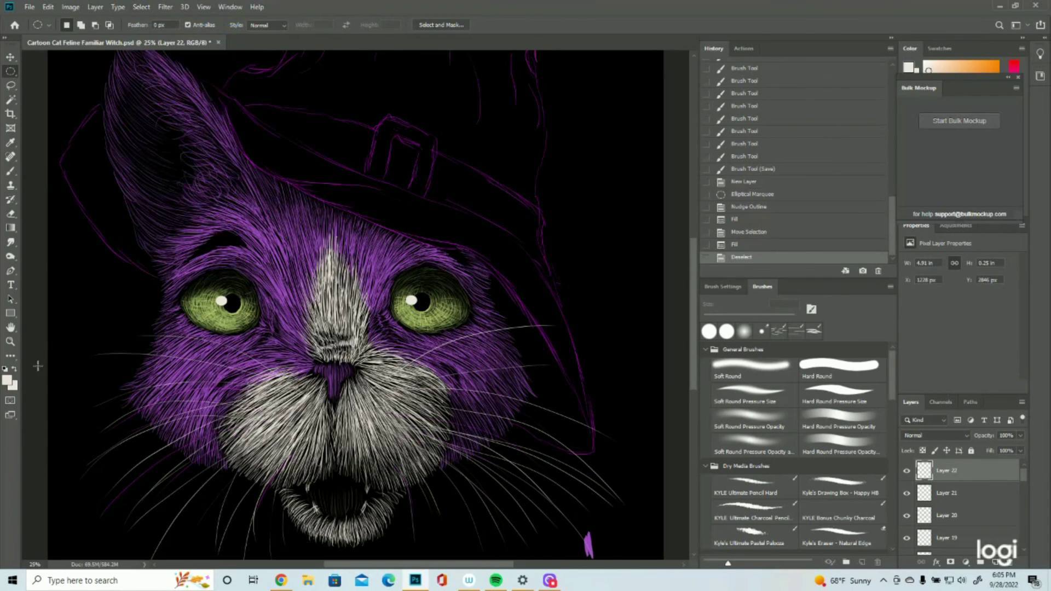
Check both eye highlights against the whole illustration and save the document
{"action": "left_click", "coordinate": [9, 344]}
{"action": "left_click_drag", "start_coordinate": [430, 311], "coordinate": [364, 256]}
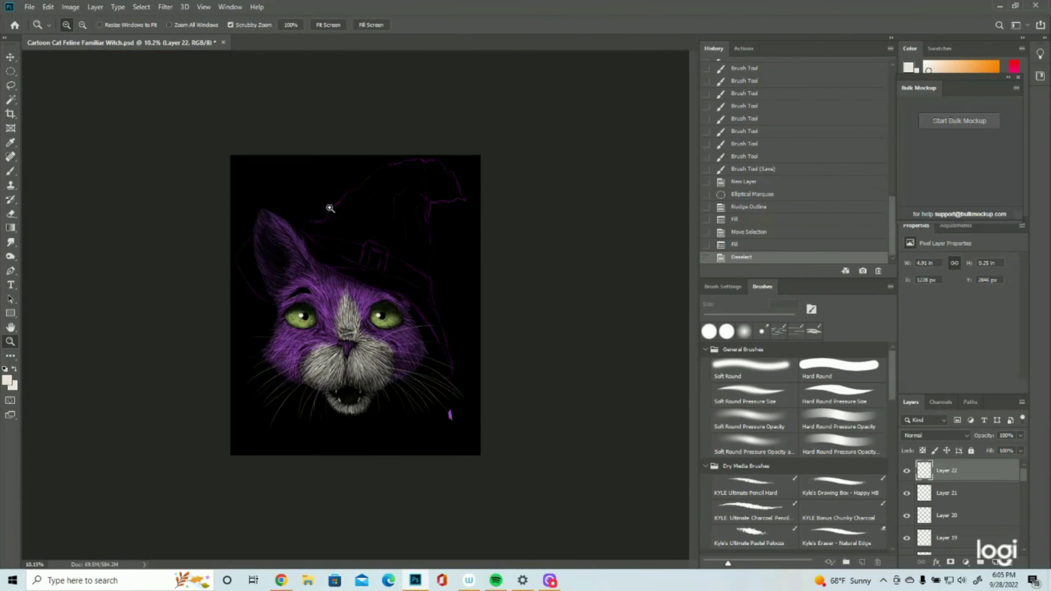
{"action": "left_click", "coordinate": [330, 208]}
{"action": "left_click", "coordinate": [331, 208]}
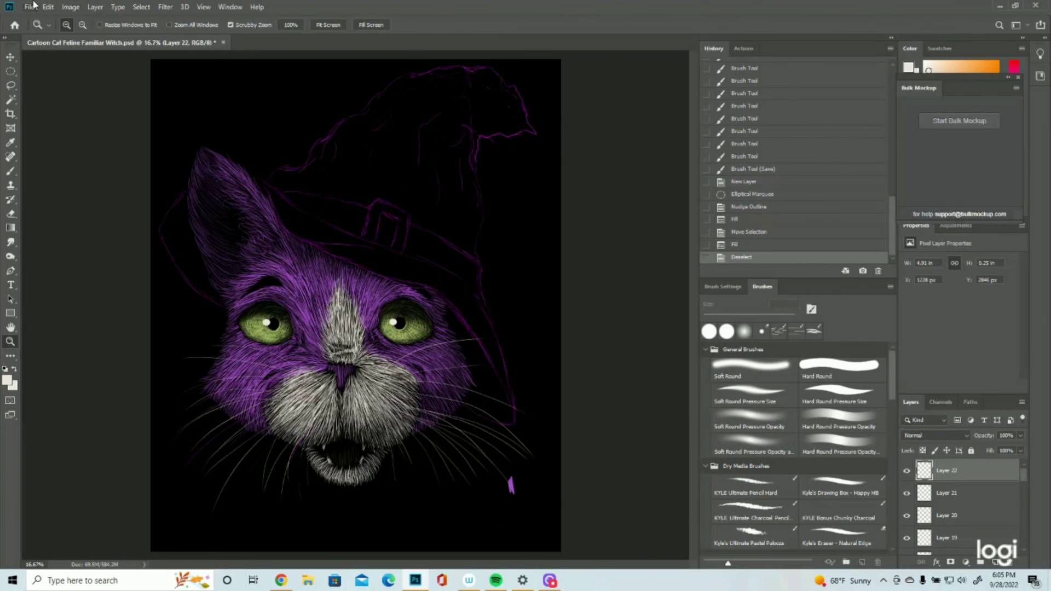
{"action": "left_click", "coordinate": [29, 7]}
{"action": "left_click", "coordinate": [36, 118]}
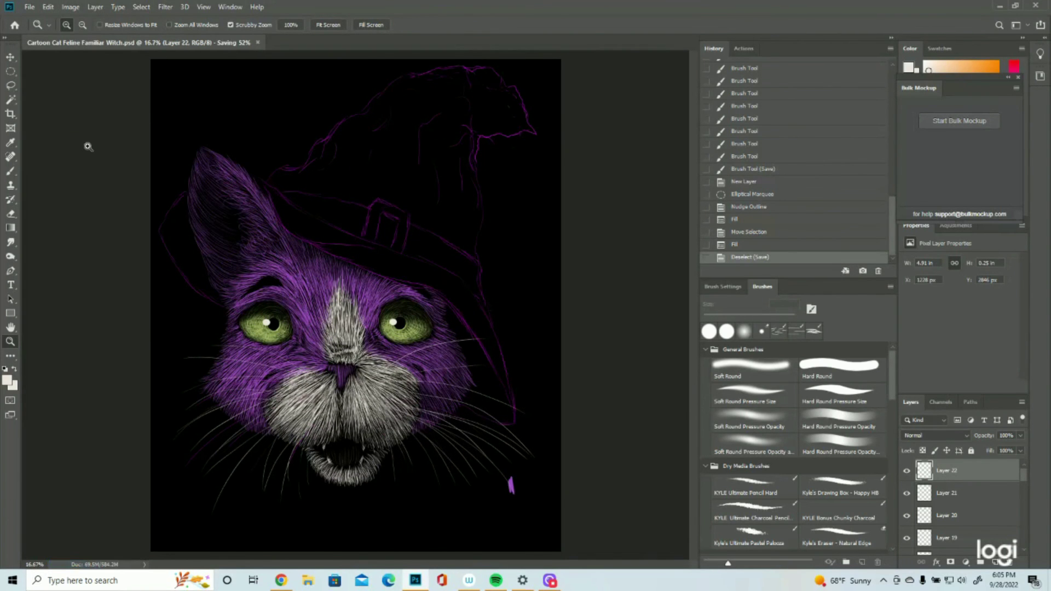